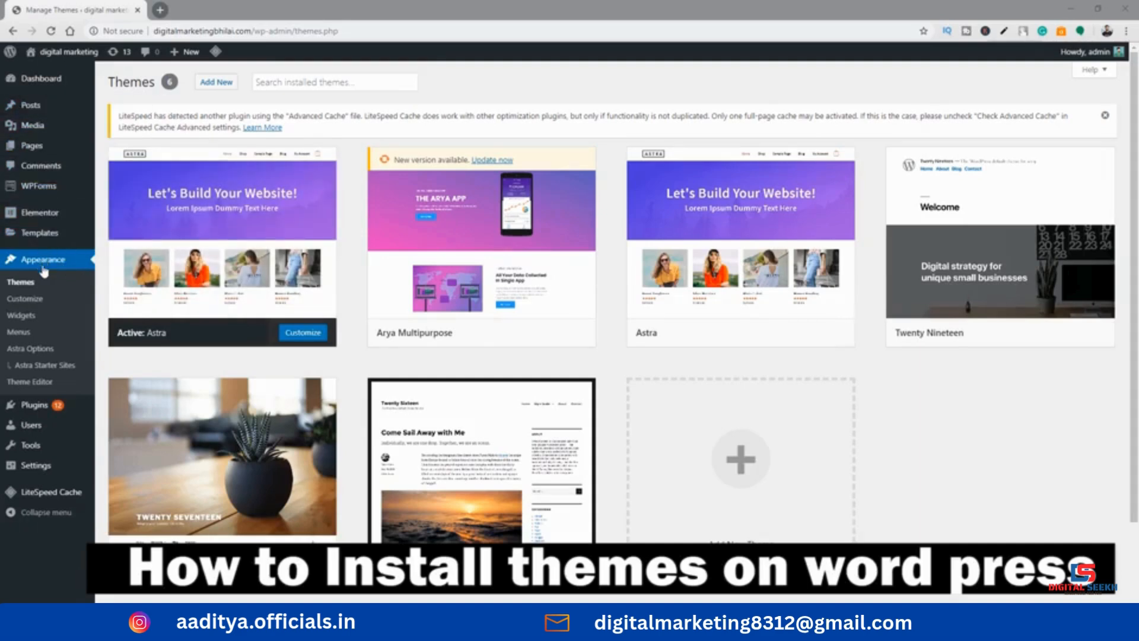
Search the themes available to add for "astra" and activate the Astra theme
{"action": "left_click", "coordinate": [23, 285]}
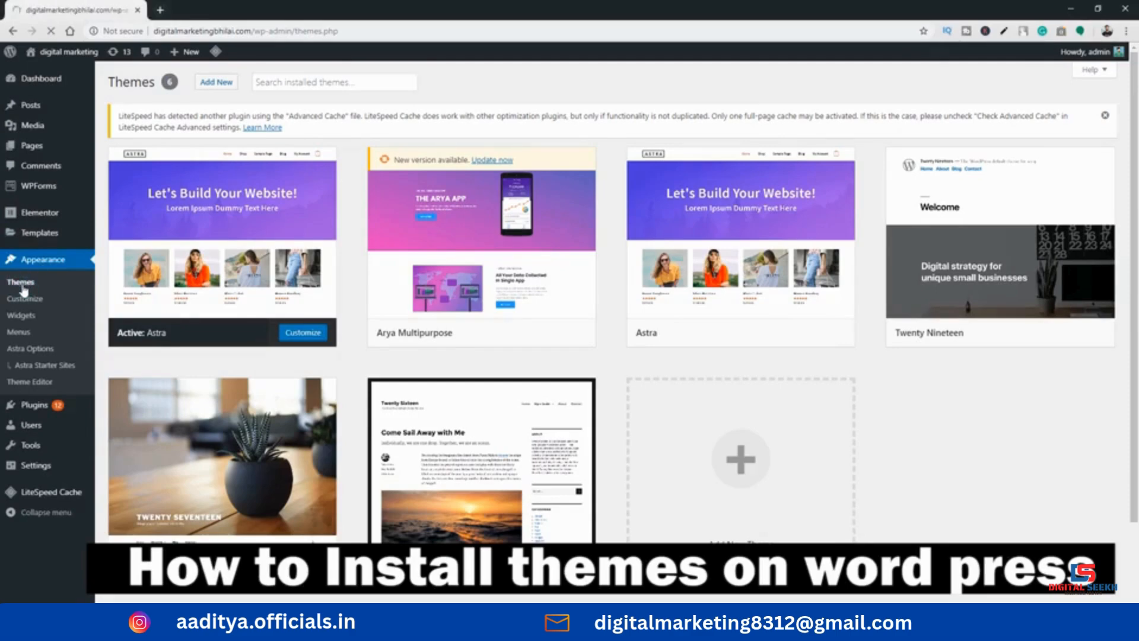
{"action": "mouse_move", "coordinate": [773, 315]}
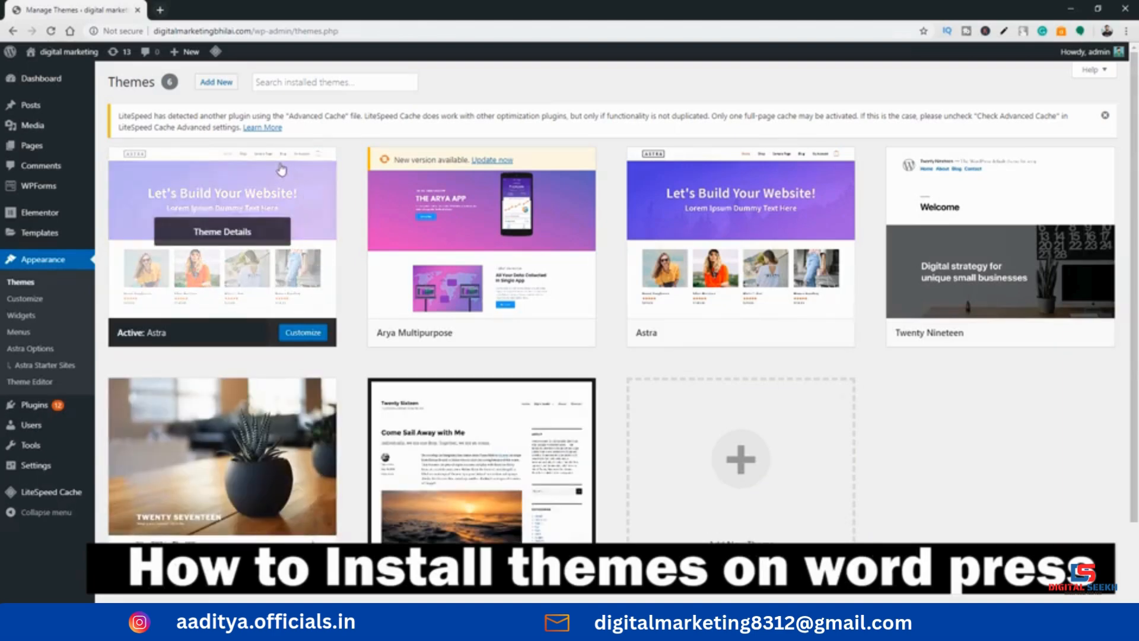
{"action": "left_click", "coordinate": [205, 89]}
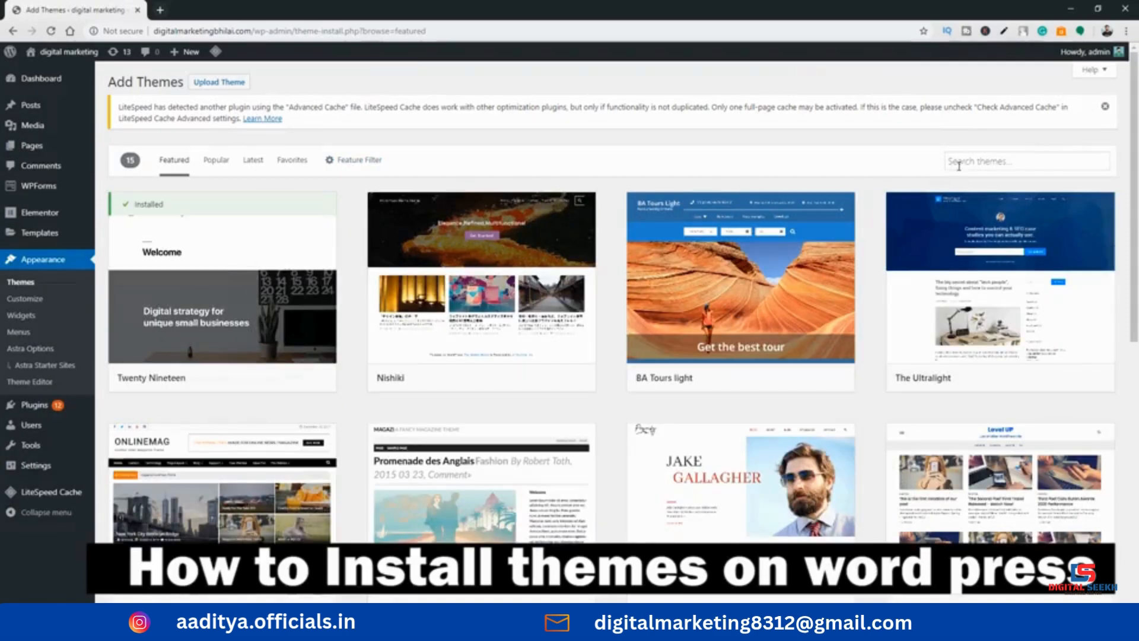
{"action": "left_click", "coordinate": [956, 161]}
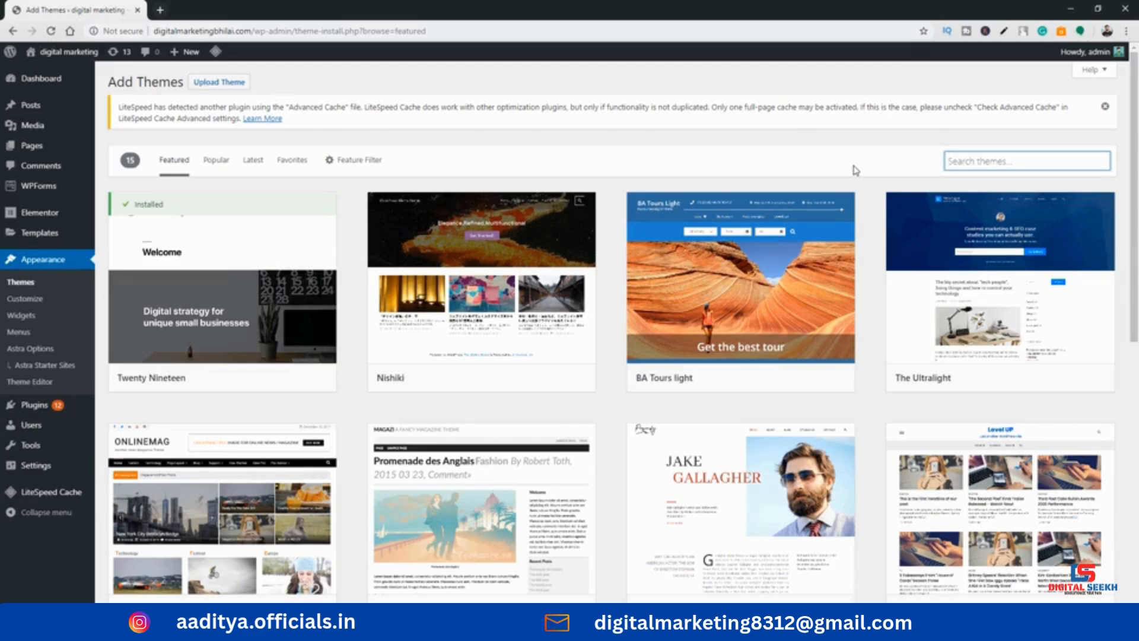
{"action": "type", "text": "astra"}
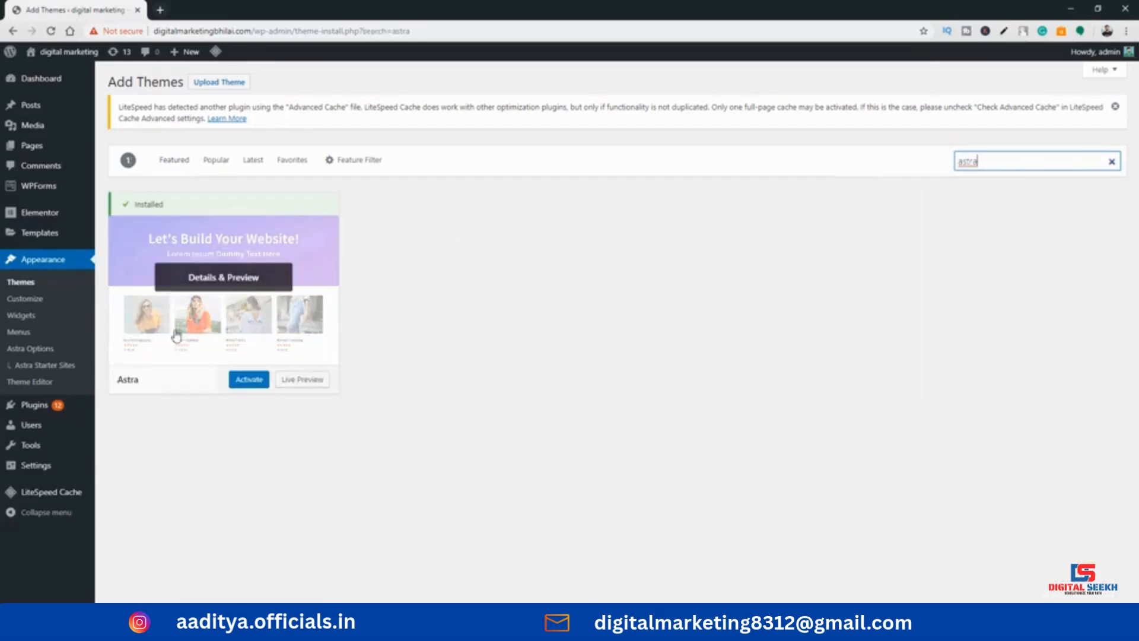
{"action": "left_click", "coordinate": [254, 384]}
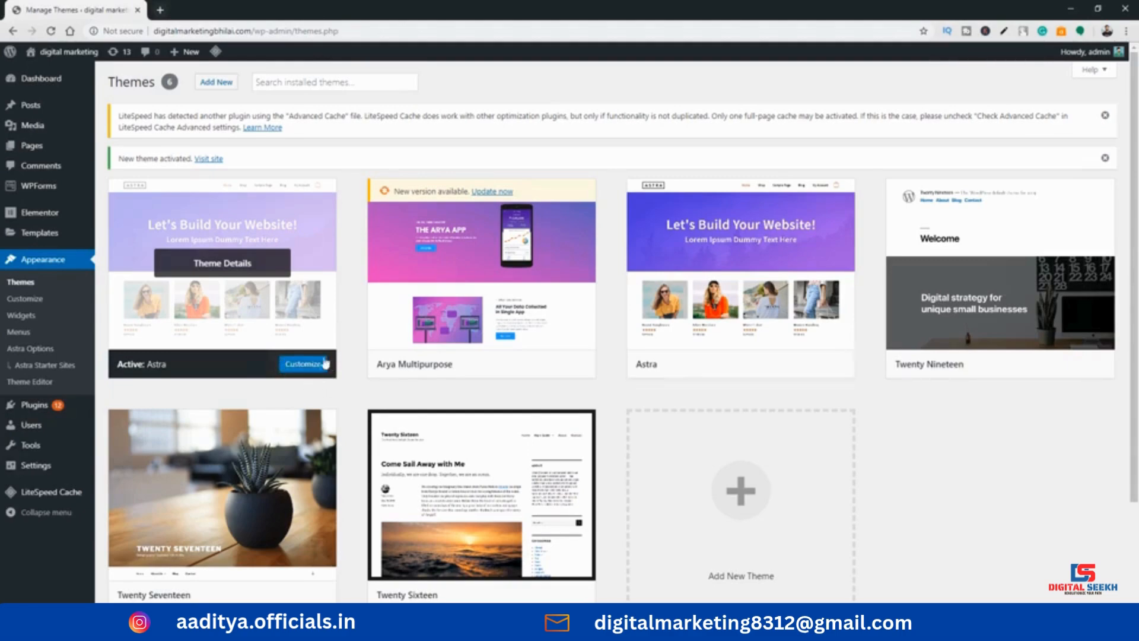
Open the Astra Starter Sites library from the Astra theme's details and browse the templates of all categories
{"action": "left_click", "coordinate": [216, 271]}
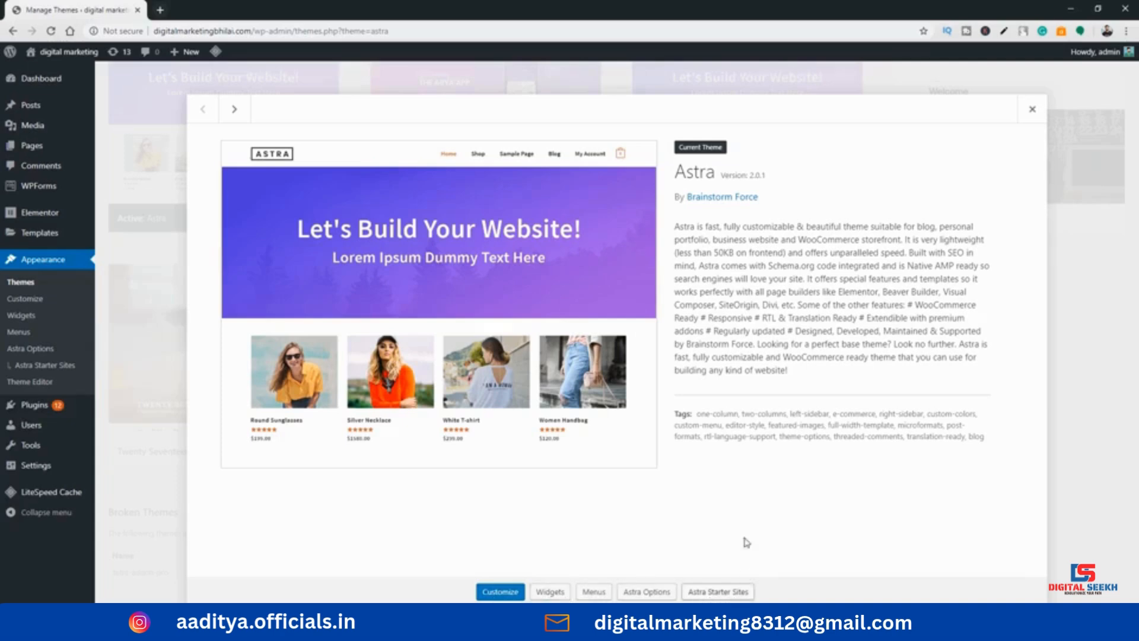
{"action": "left_click", "coordinate": [717, 592]}
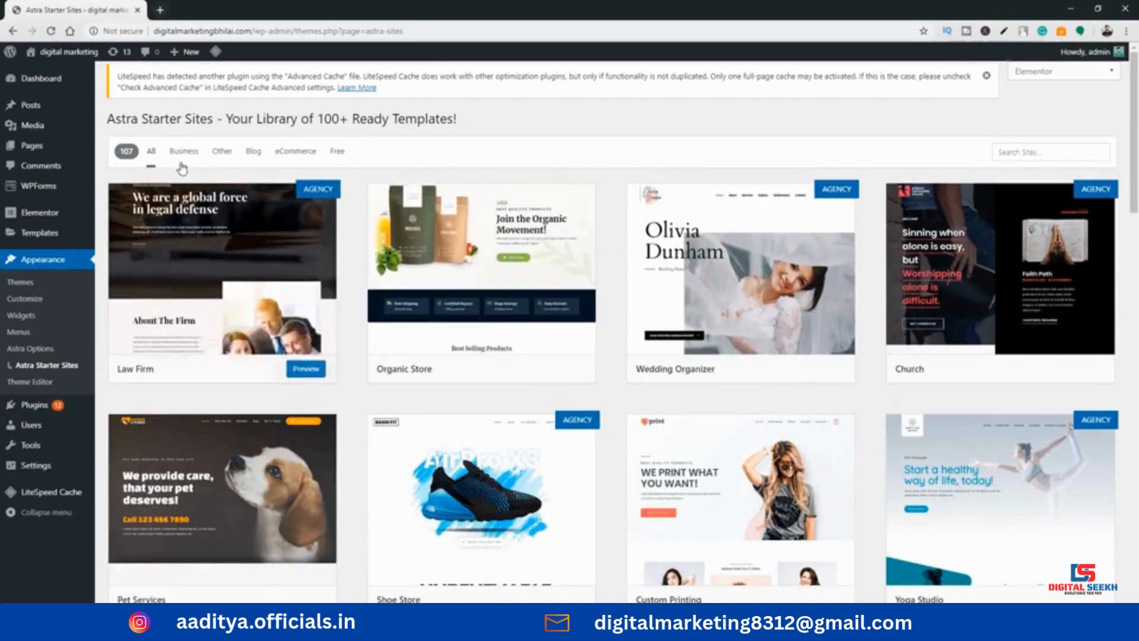
{"action": "left_click", "coordinate": [152, 155]}
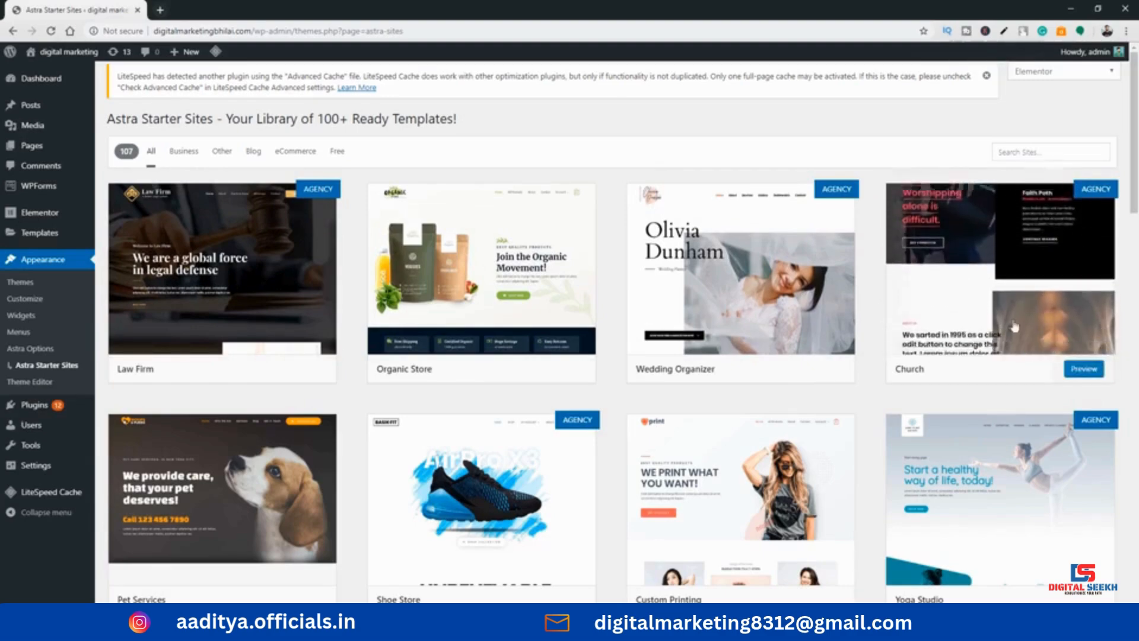
{"action": "scroll", "coordinate": [588, 330], "scroll_direction": "down", "scroll_amount": 2}
{"action": "scroll", "coordinate": [556, 397], "scroll_direction": "down", "scroll_amount": 3}
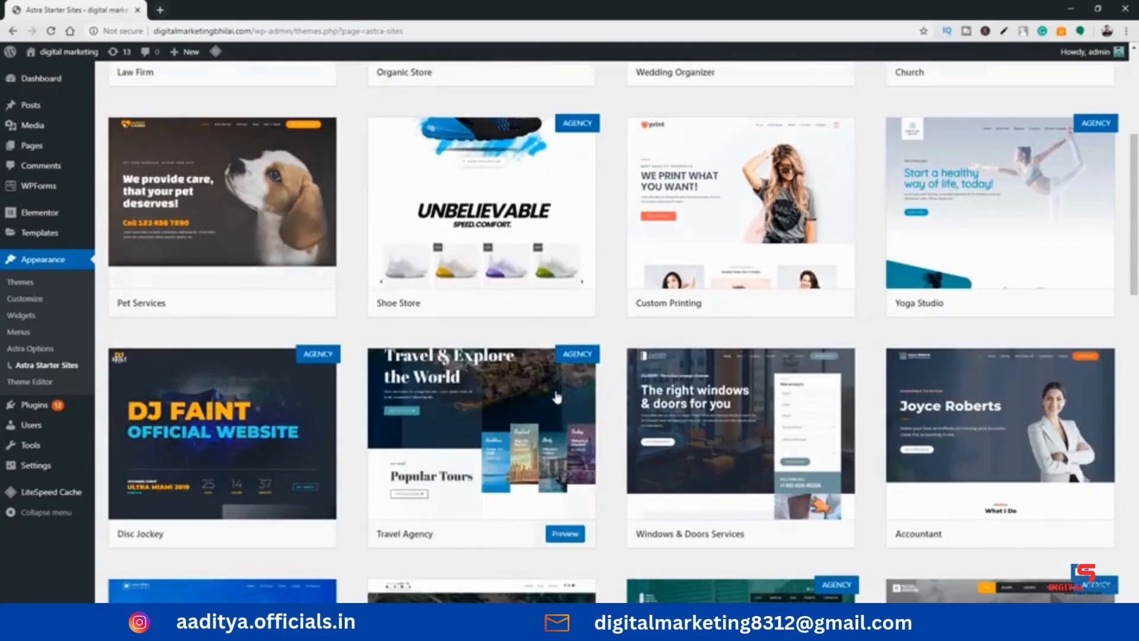
{"action": "scroll", "coordinate": [556, 396], "scroll_direction": "up", "scroll_amount": 4}
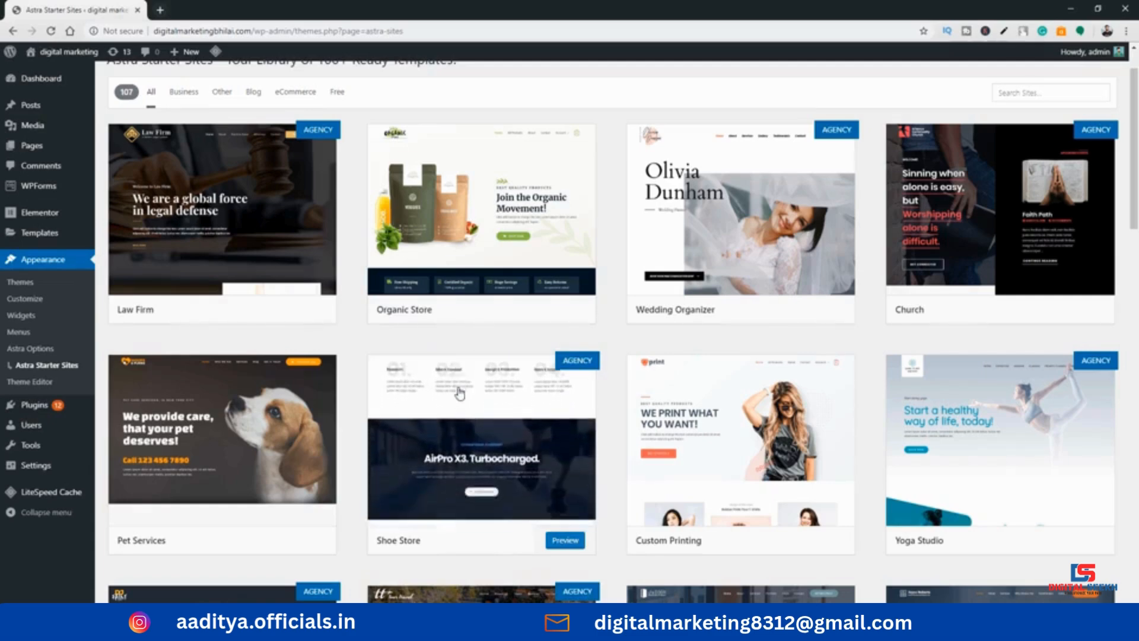
Browse the starter site templates in the Free category and in the Business category
{"action": "left_click", "coordinate": [337, 92]}
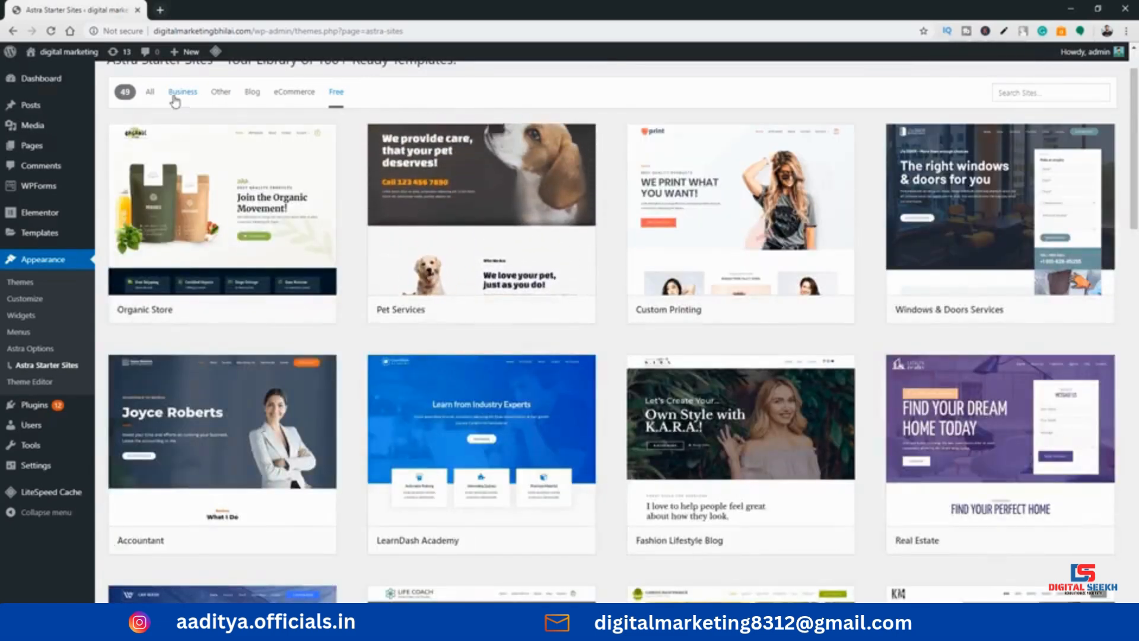
{"action": "left_click", "coordinate": [181, 93]}
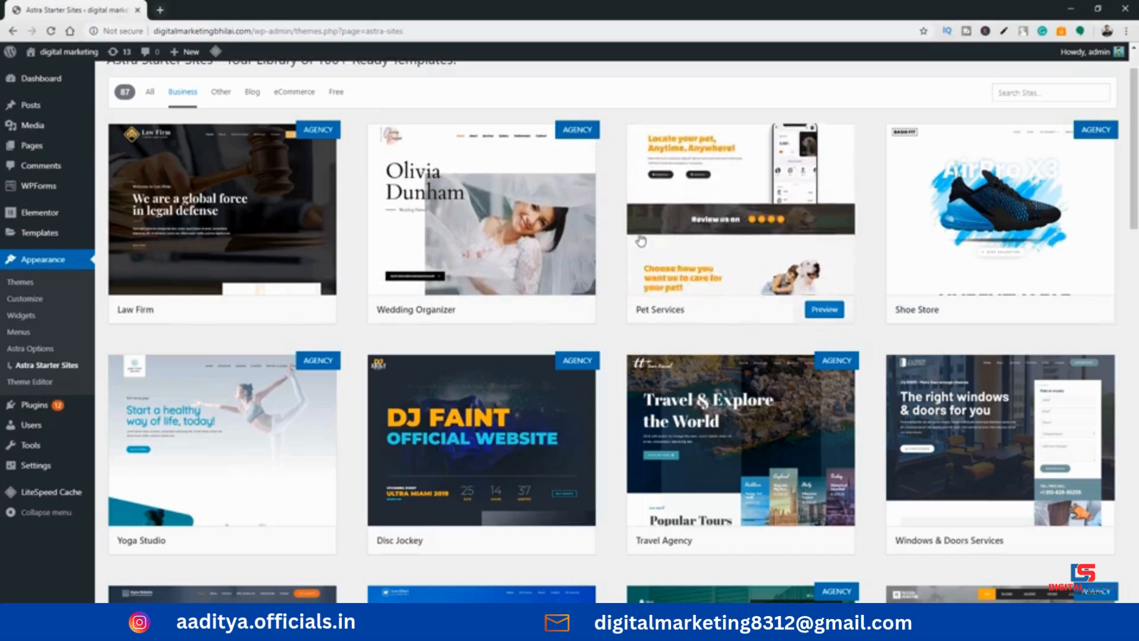
{"action": "scroll", "coordinate": [1003, 237], "scroll_direction": "down", "scroll_amount": 2}
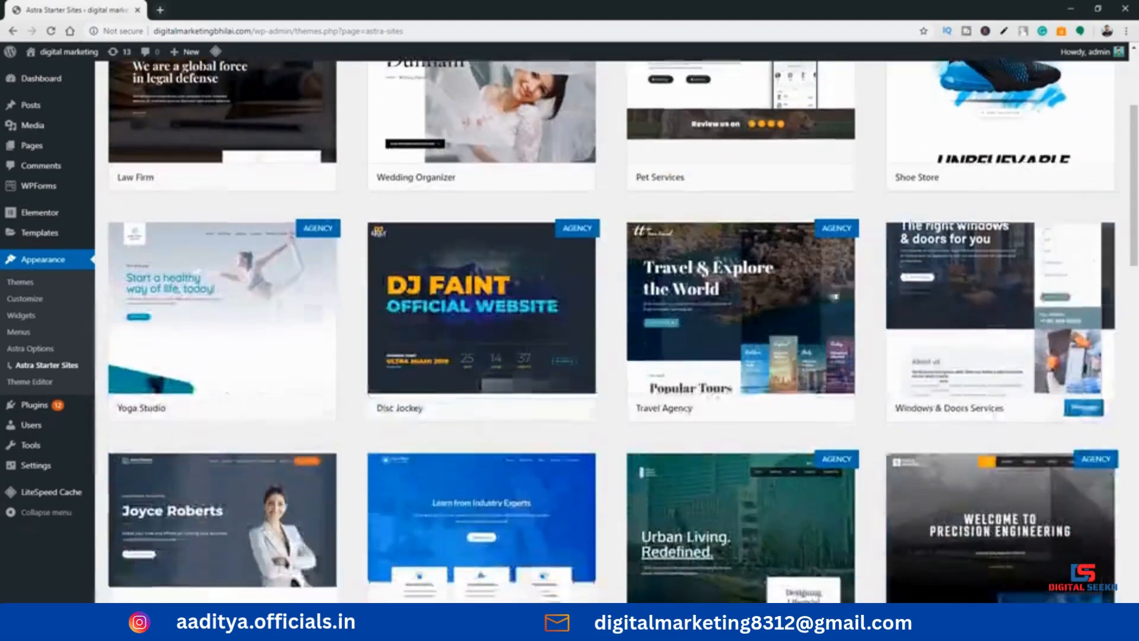
{"action": "scroll", "coordinate": [676, 408], "scroll_direction": "down", "scroll_amount": 3}
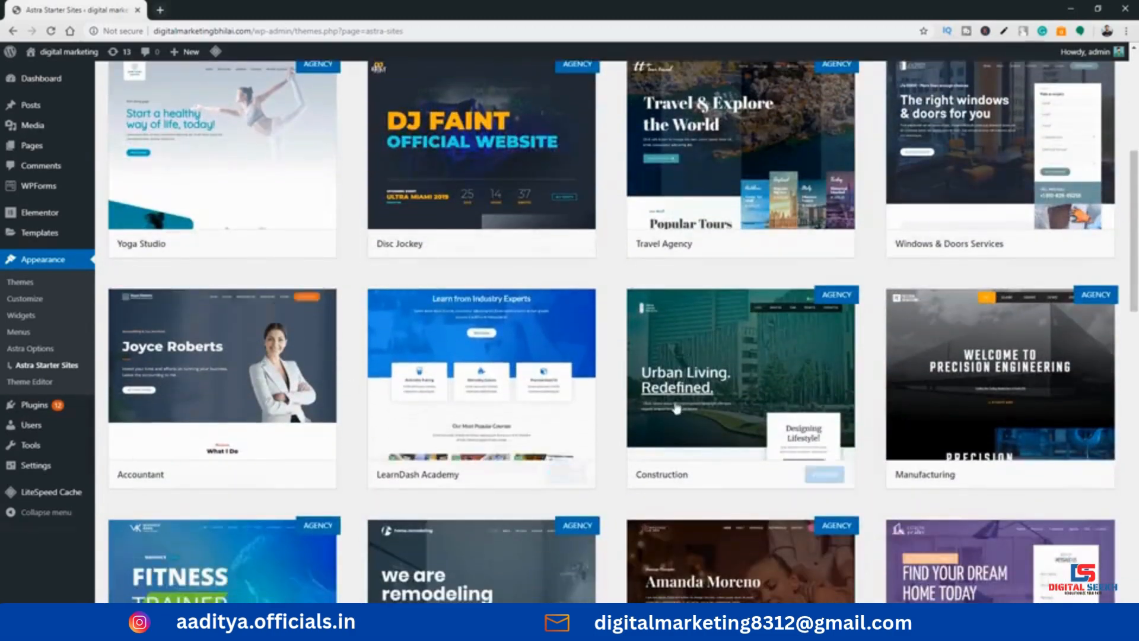
{"action": "scroll", "coordinate": [676, 408], "scroll_direction": "down", "scroll_amount": 2}
{"action": "scroll", "coordinate": [485, 381], "scroll_direction": "up", "scroll_amount": 7}
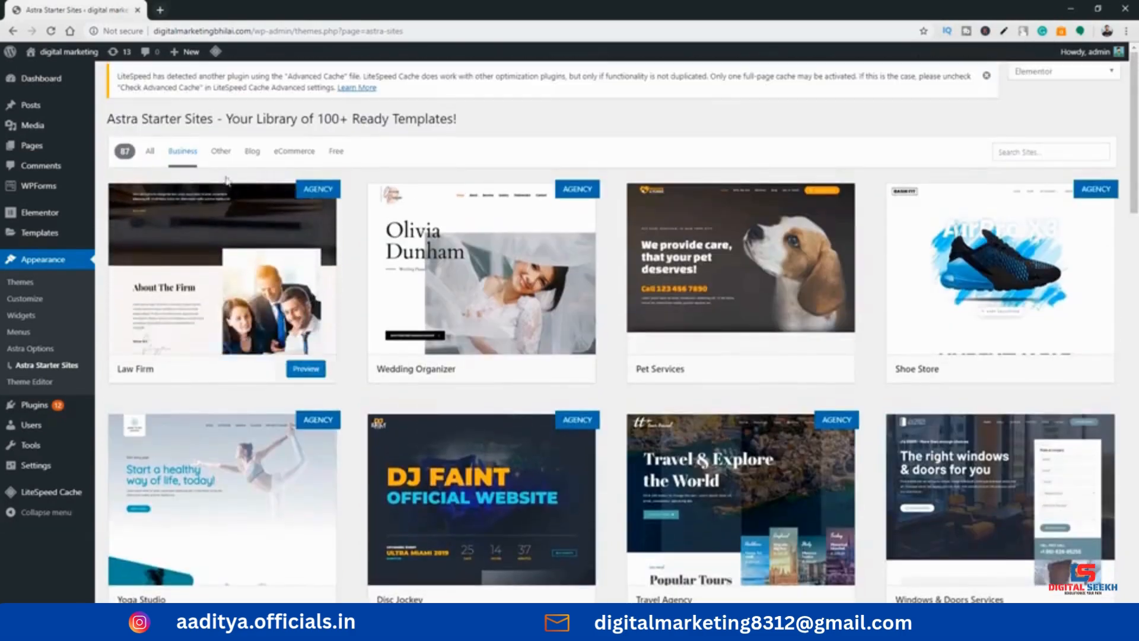
Look through the starter site templates in the Other, Blog and eCommerce categories
{"action": "left_click", "coordinate": [221, 151]}
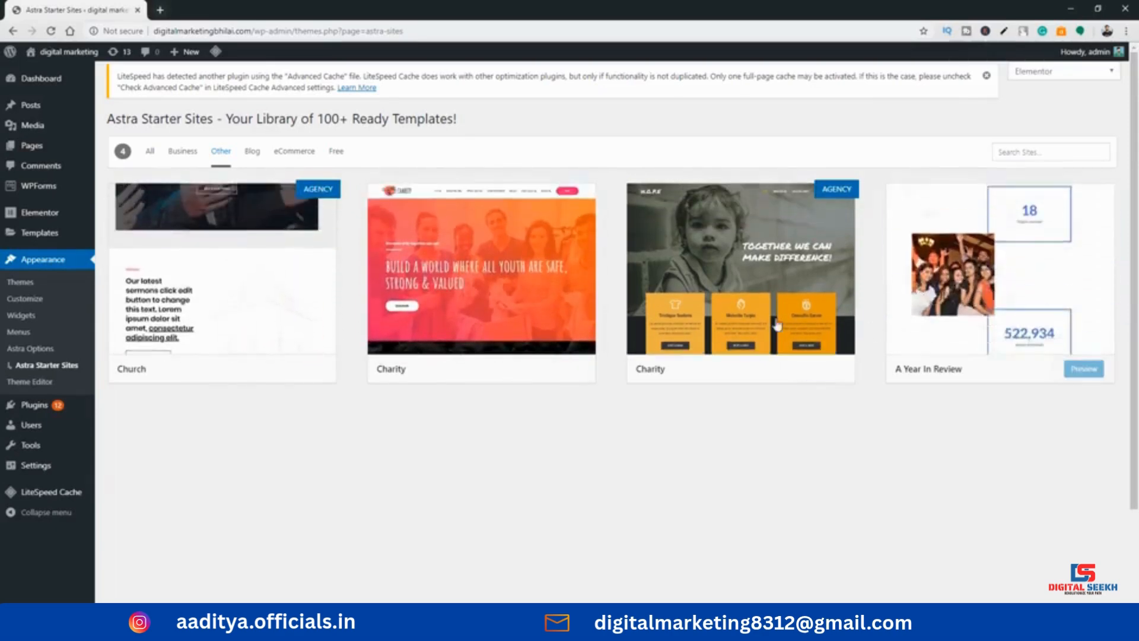
{"action": "left_click", "coordinate": [252, 155]}
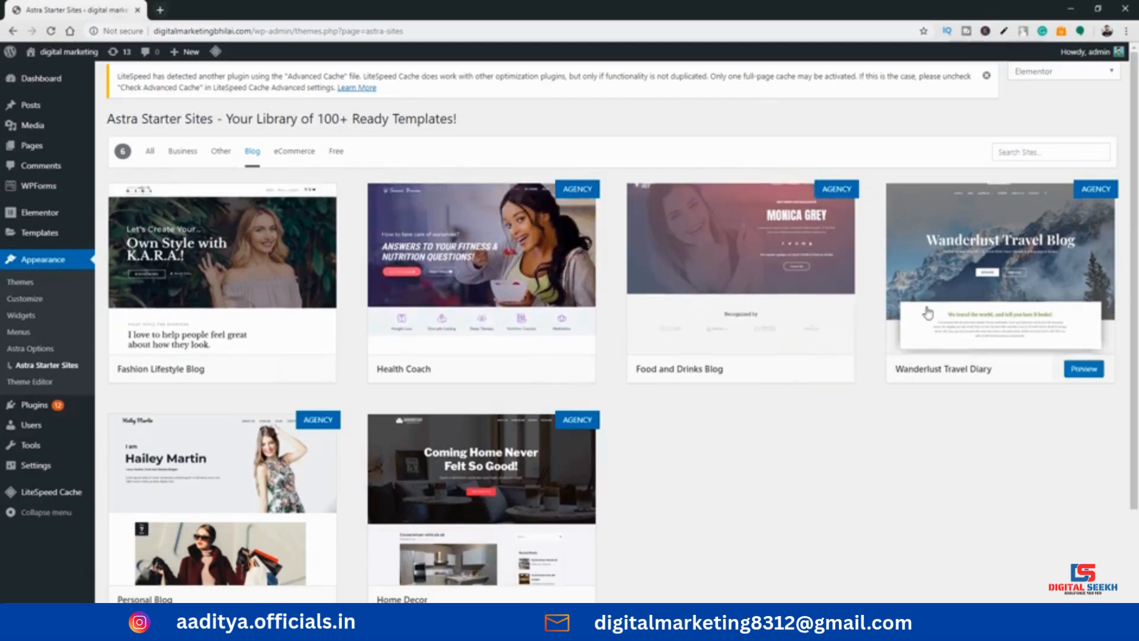
{"action": "left_click", "coordinate": [298, 153]}
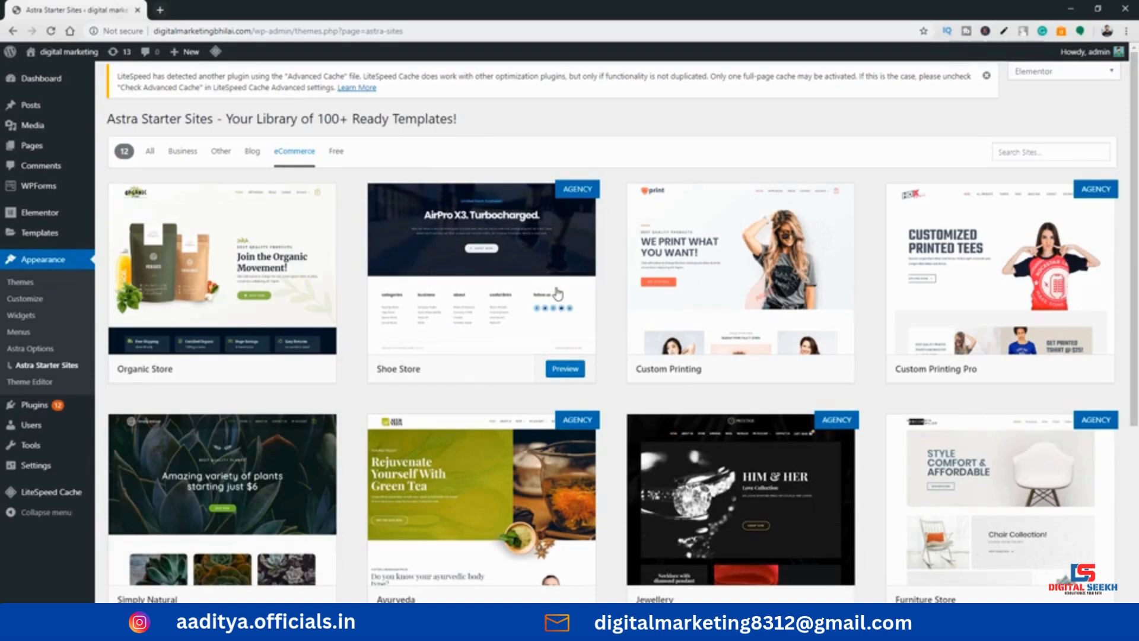
{"action": "scroll", "coordinate": [558, 294], "scroll_direction": "down", "scroll_amount": 5}
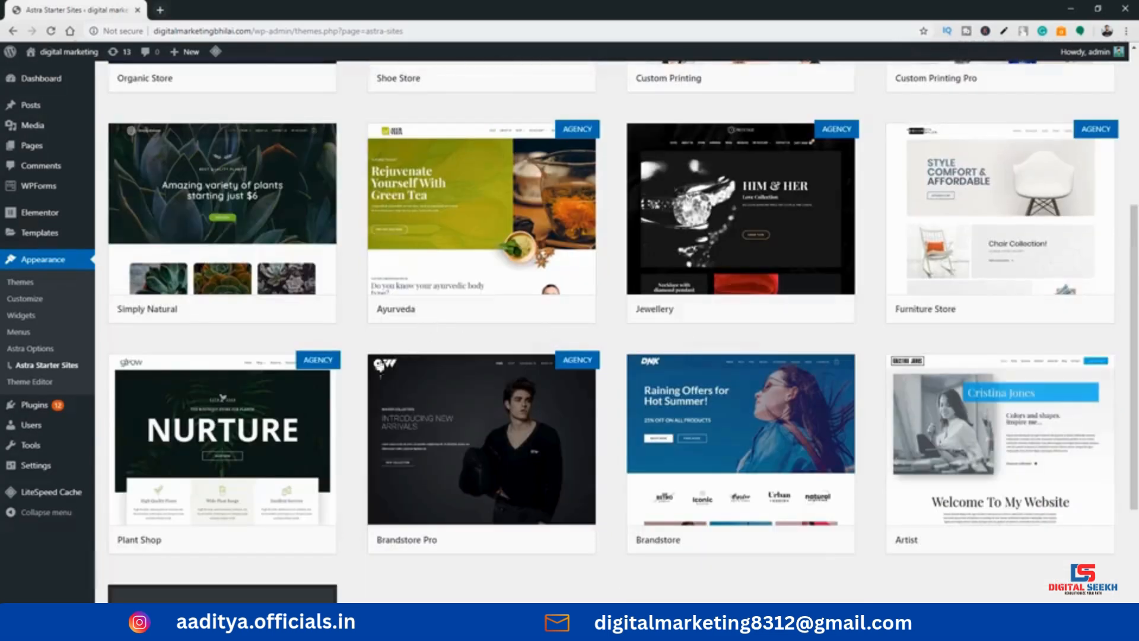
{"action": "scroll", "coordinate": [386, 349], "scroll_direction": "down", "scroll_amount": 3}
{"action": "scroll", "coordinate": [344, 320], "scroll_direction": "up", "scroll_amount": 8}
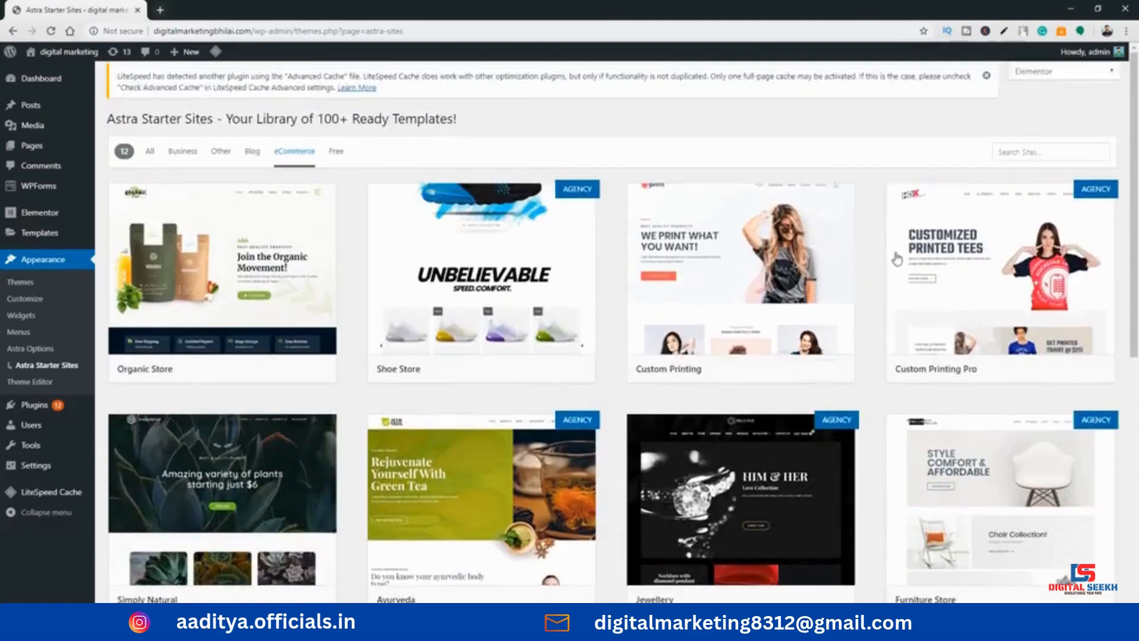
{"action": "scroll", "coordinate": [895, 254], "scroll_direction": "down", "scroll_amount": 5}
{"action": "scroll", "coordinate": [960, 251], "scroll_direction": "up", "scroll_amount": 1}
{"action": "scroll", "coordinate": [960, 250], "scroll_direction": "up", "scroll_amount": 3}
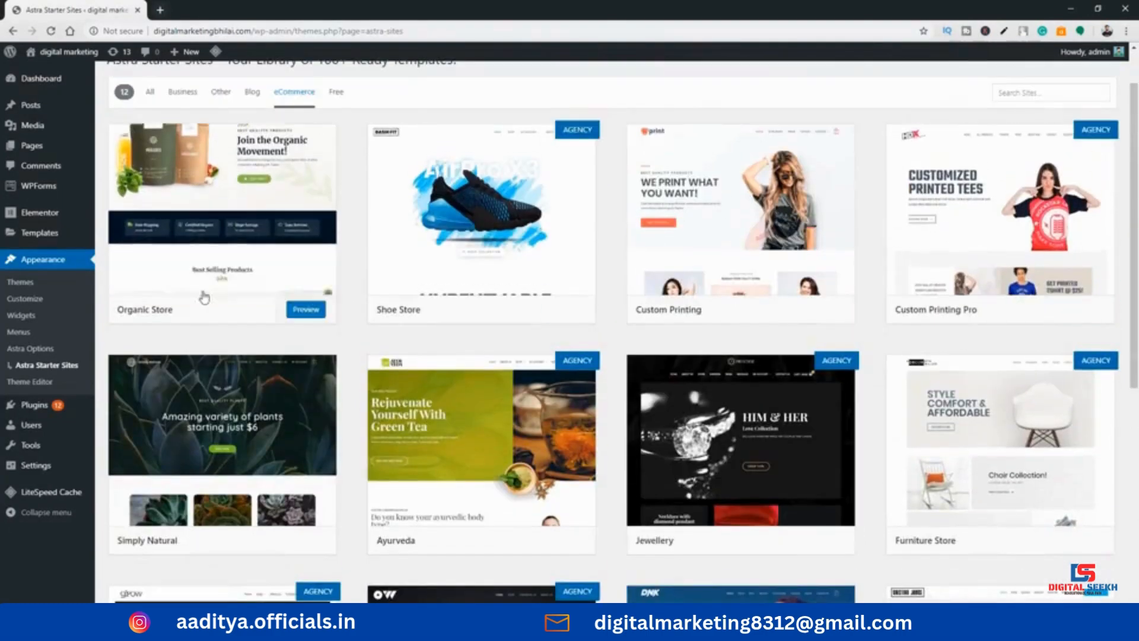
{"action": "scroll", "coordinate": [233, 451], "scroll_direction": "down", "scroll_amount": 1}
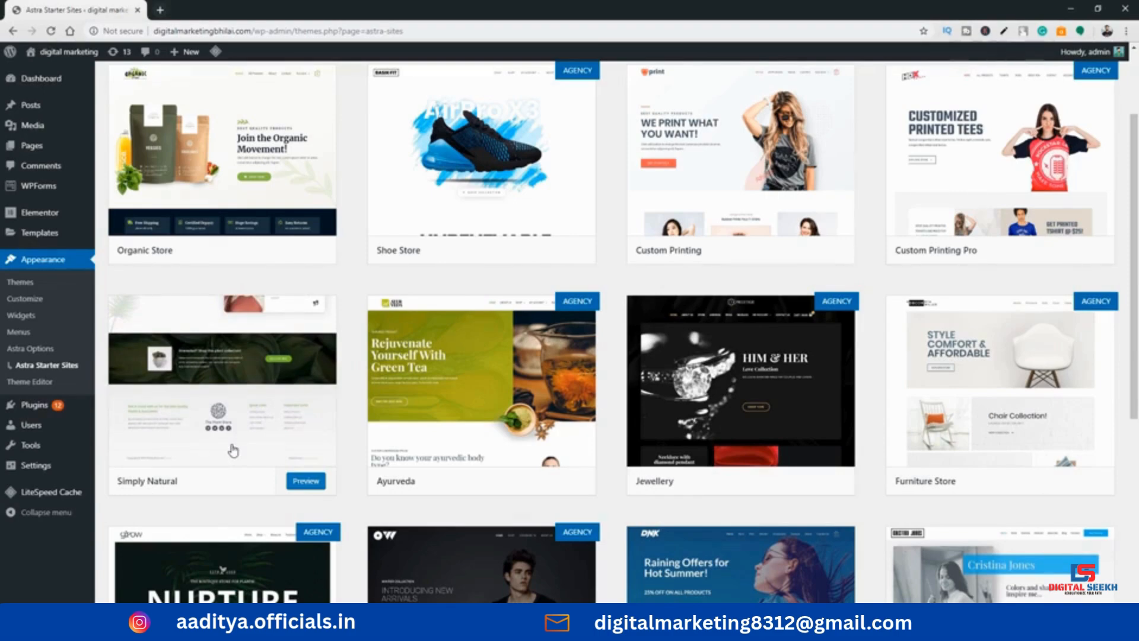
{"action": "scroll", "coordinate": [249, 424], "scroll_direction": "up", "scroll_amount": 2}
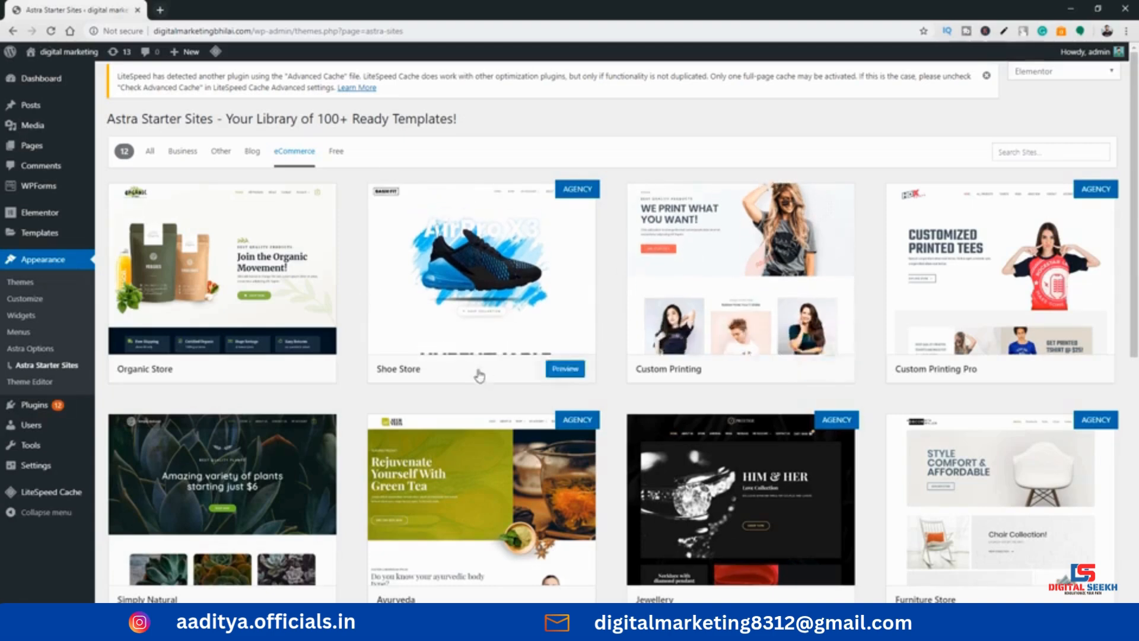
{"action": "scroll", "coordinate": [709, 346], "scroll_direction": "down", "scroll_amount": 1}
{"action": "scroll", "coordinate": [710, 346], "scroll_direction": "down", "scroll_amount": 1}
{"action": "scroll", "coordinate": [534, 266], "scroll_direction": "up", "scroll_amount": 3}
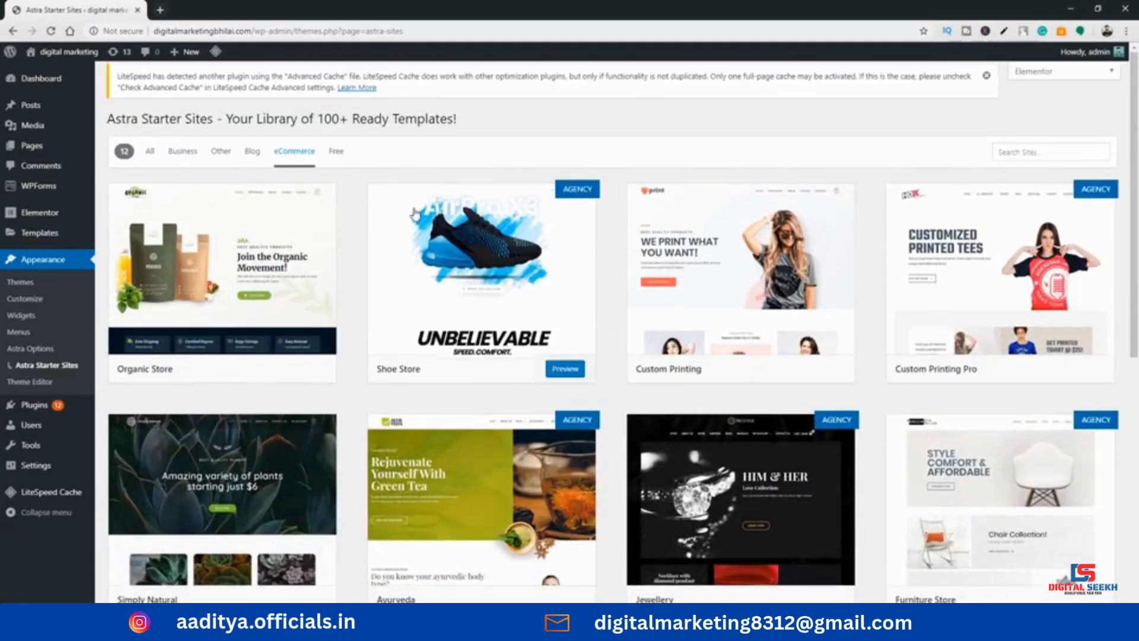
Filter the starter sites to Free and open the preview of the Real Estate template
{"action": "left_click", "coordinate": [335, 152]}
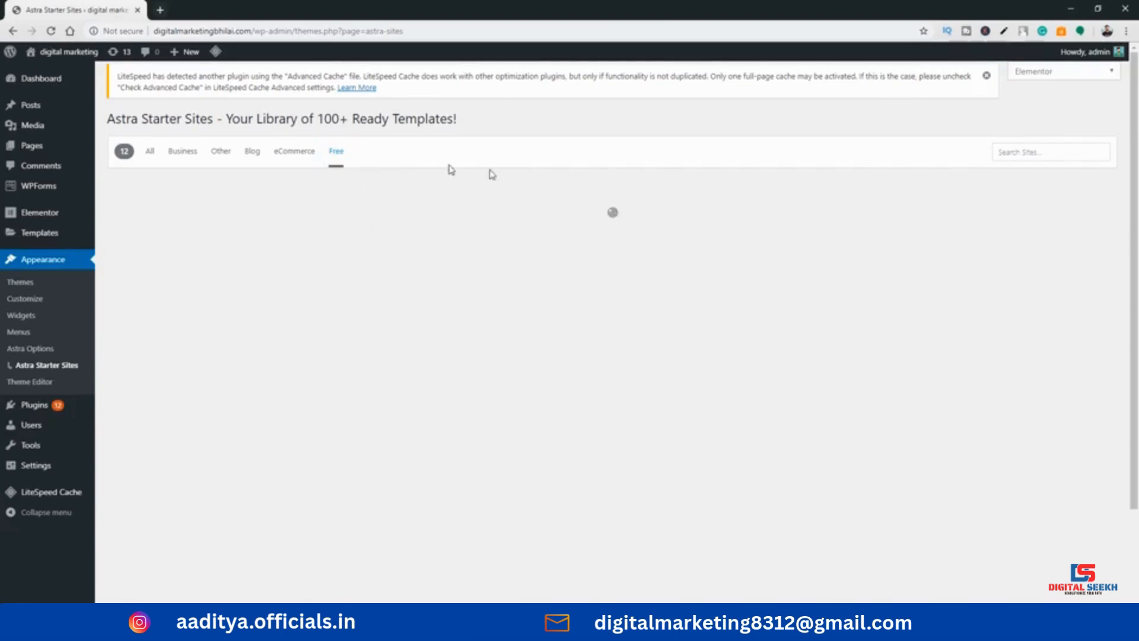
{"action": "scroll", "coordinate": [830, 285], "scroll_direction": "down", "scroll_amount": 2}
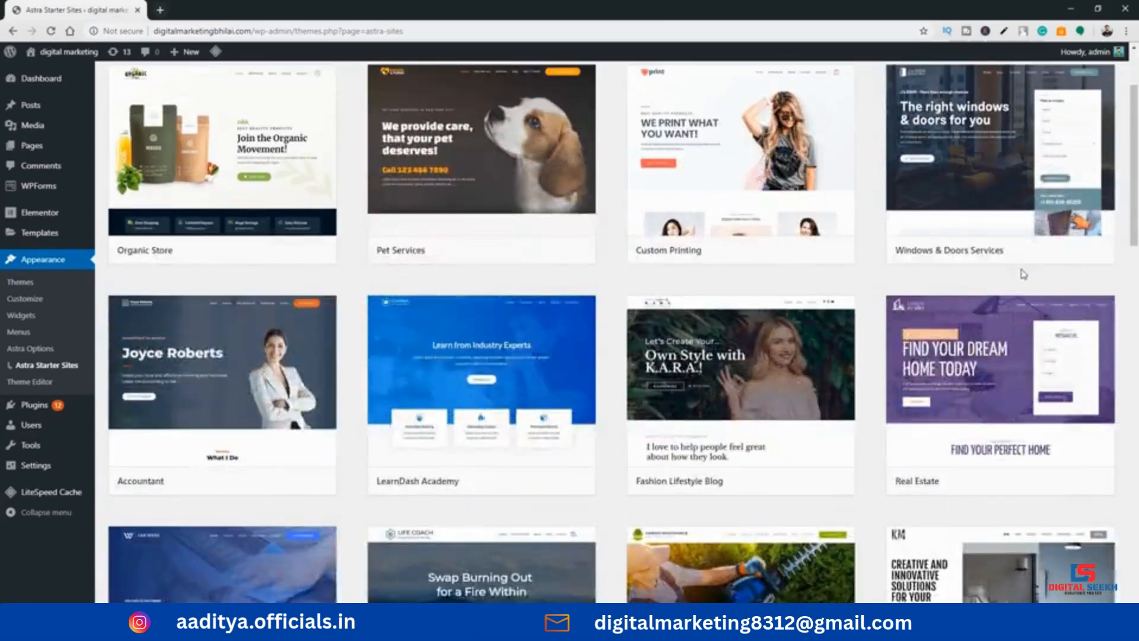
{"action": "scroll", "coordinate": [1022, 279], "scroll_direction": "down", "scroll_amount": 3}
{"action": "scroll", "coordinate": [177, 392], "scroll_direction": "up", "scroll_amount": 1}
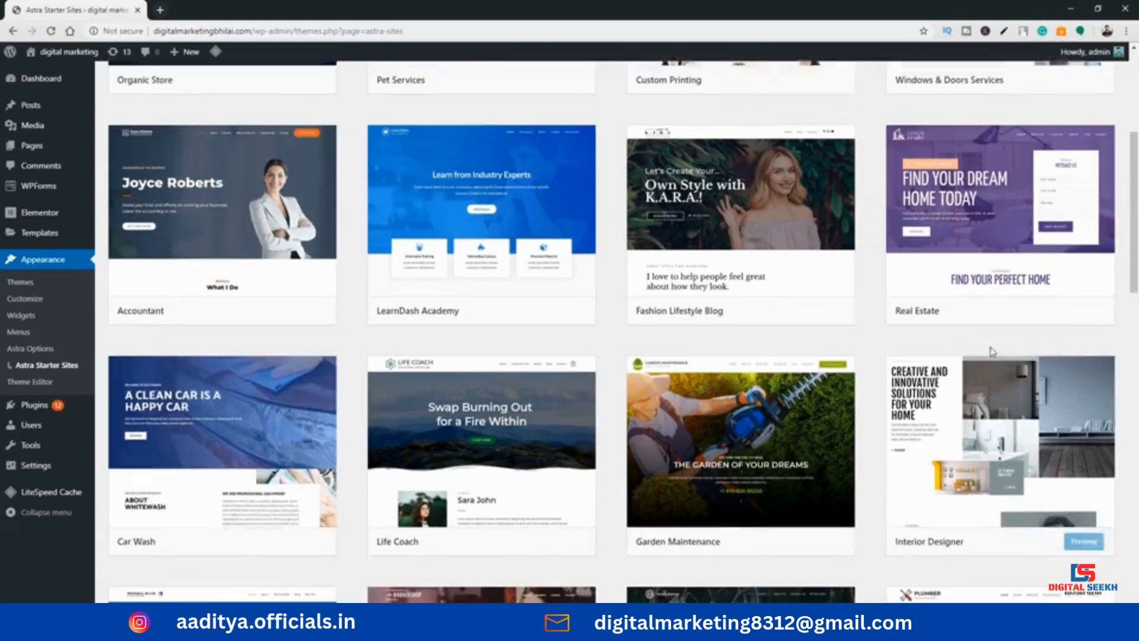
{"action": "scroll", "coordinate": [918, 423], "scroll_direction": "up", "scroll_amount": 2}
{"action": "left_click", "coordinate": [943, 332]}
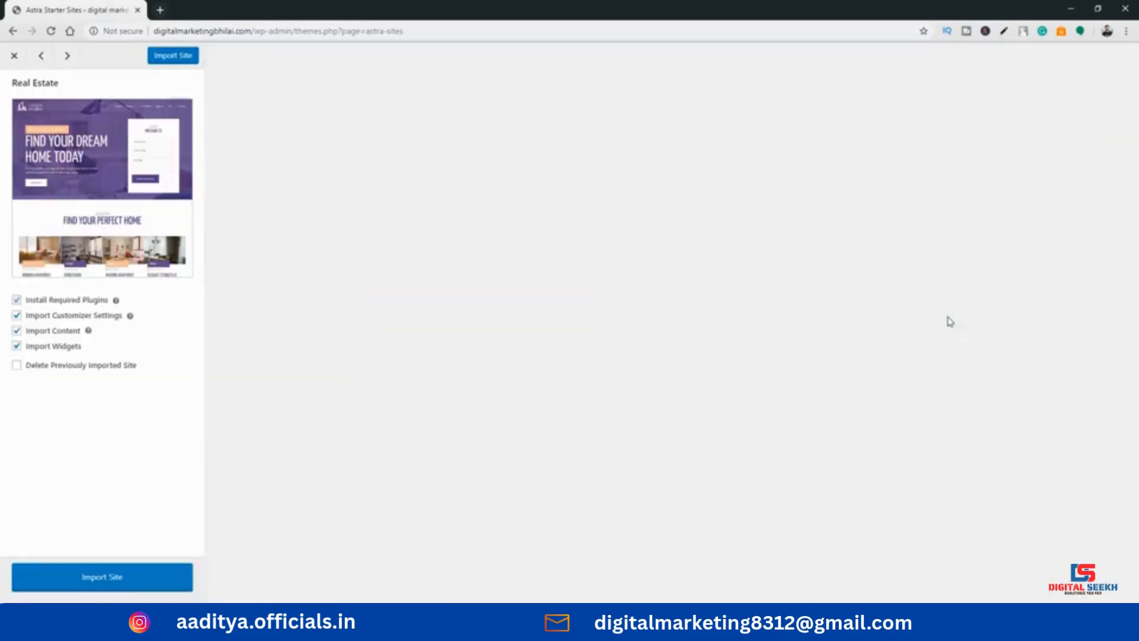
Examine the Real Estate template's home page preview, from its header and contact form to the listings and closing section
{"action": "scroll", "coordinate": [582, 285], "scroll_direction": "down", "scroll_amount": 8}
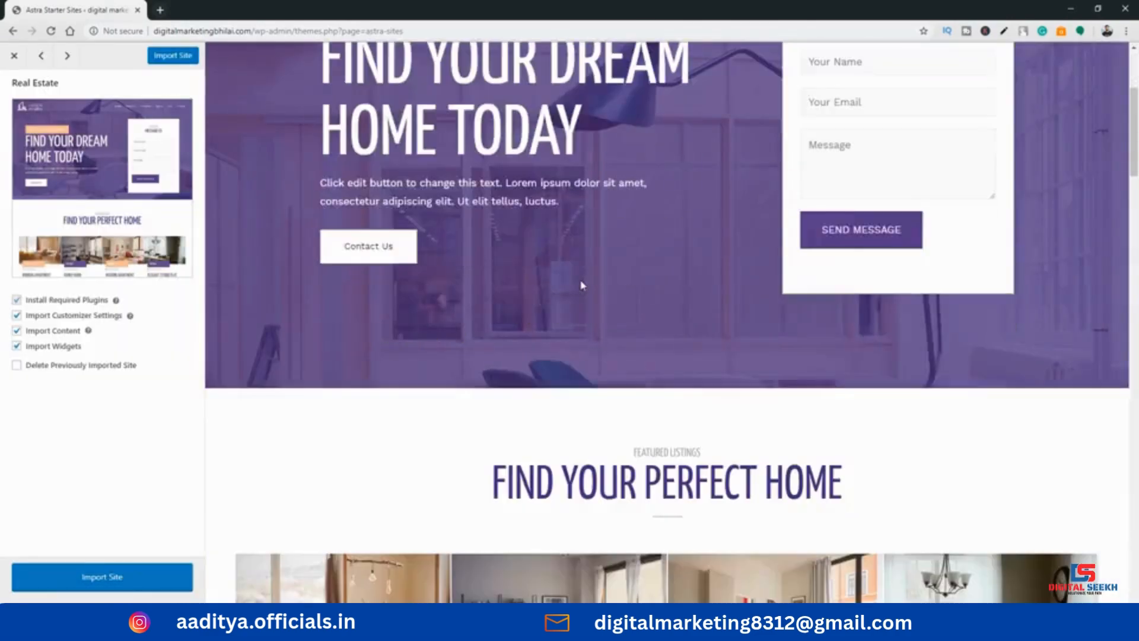
{"action": "scroll", "coordinate": [579, 287], "scroll_direction": "down", "scroll_amount": 15}
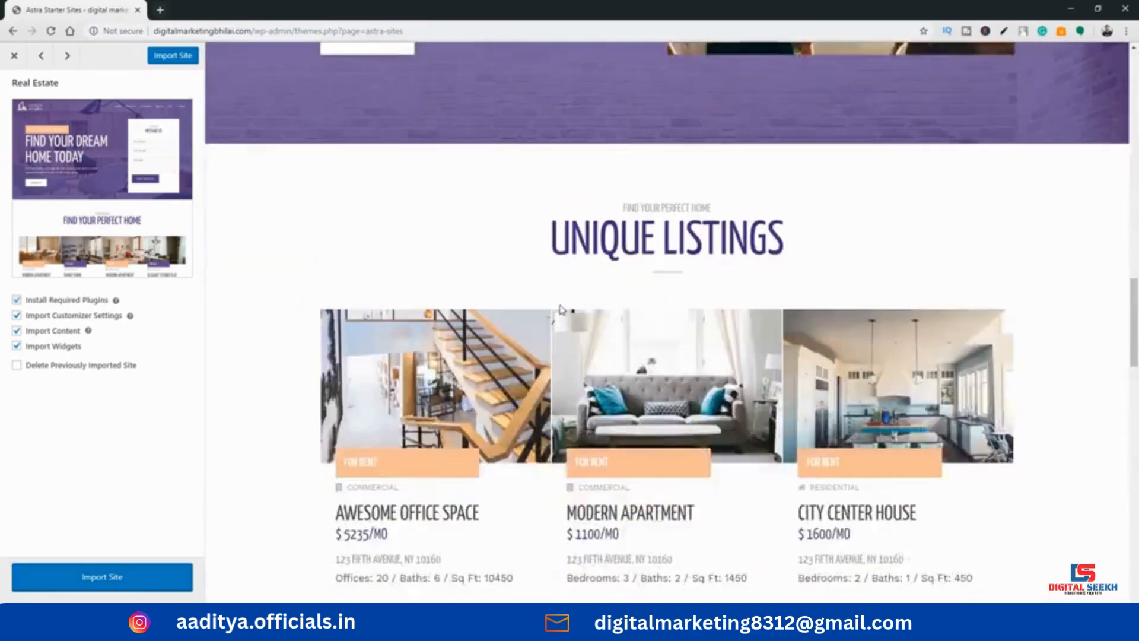
{"action": "scroll", "coordinate": [559, 313], "scroll_direction": "down", "scroll_amount": 20}
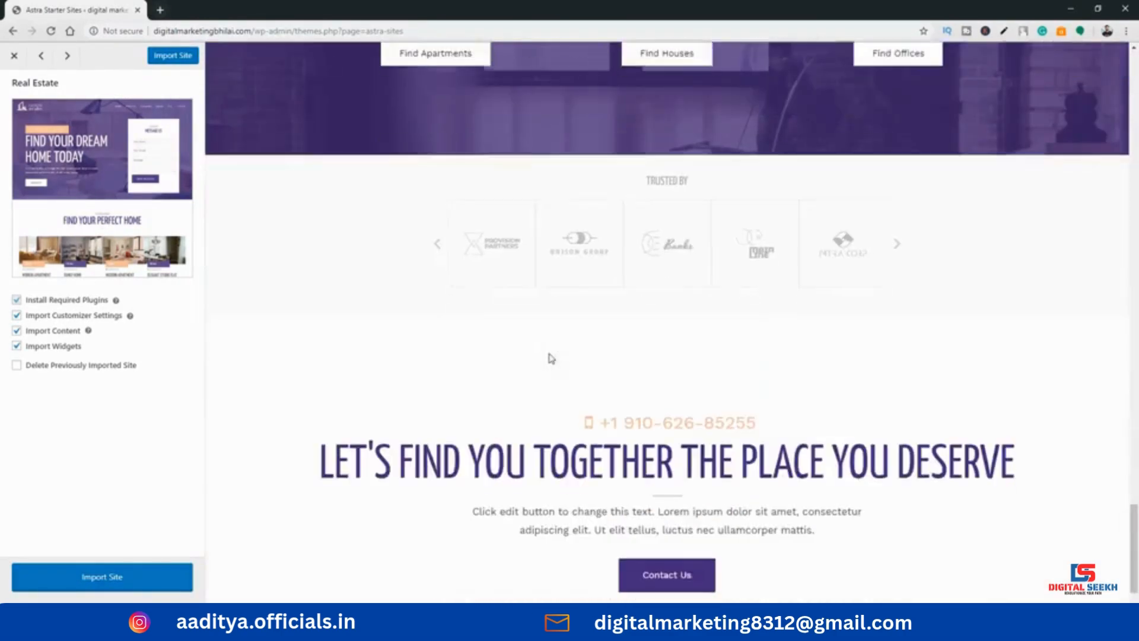
{"action": "scroll", "coordinate": [535, 392], "scroll_direction": "up", "scroll_amount": 15}
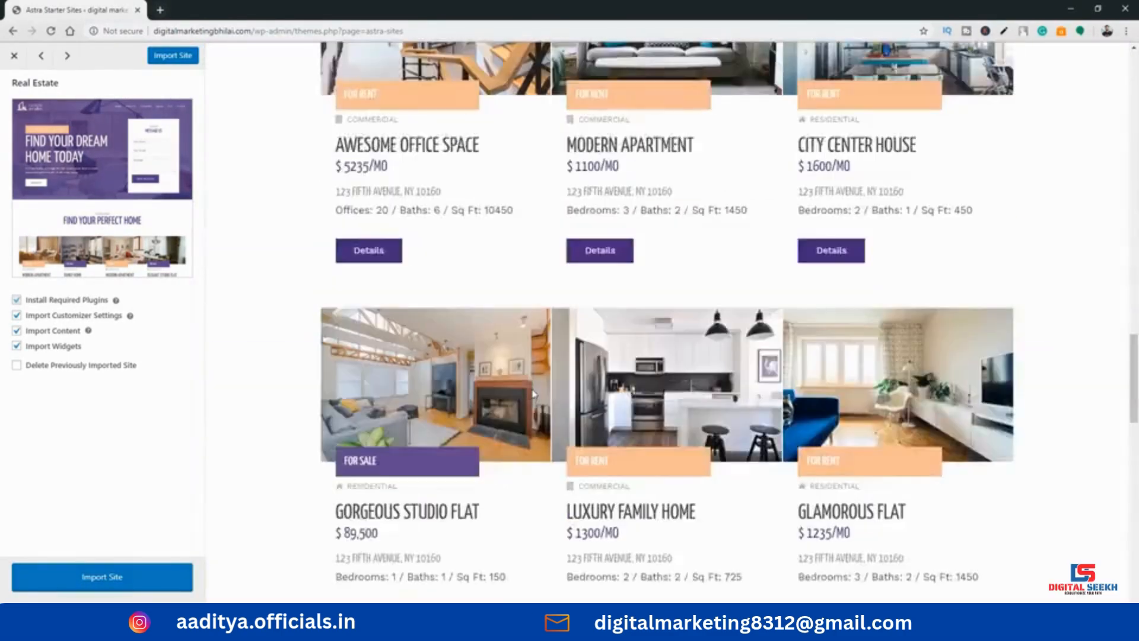
{"action": "scroll", "coordinate": [533, 395], "scroll_direction": "up", "scroll_amount": 15}
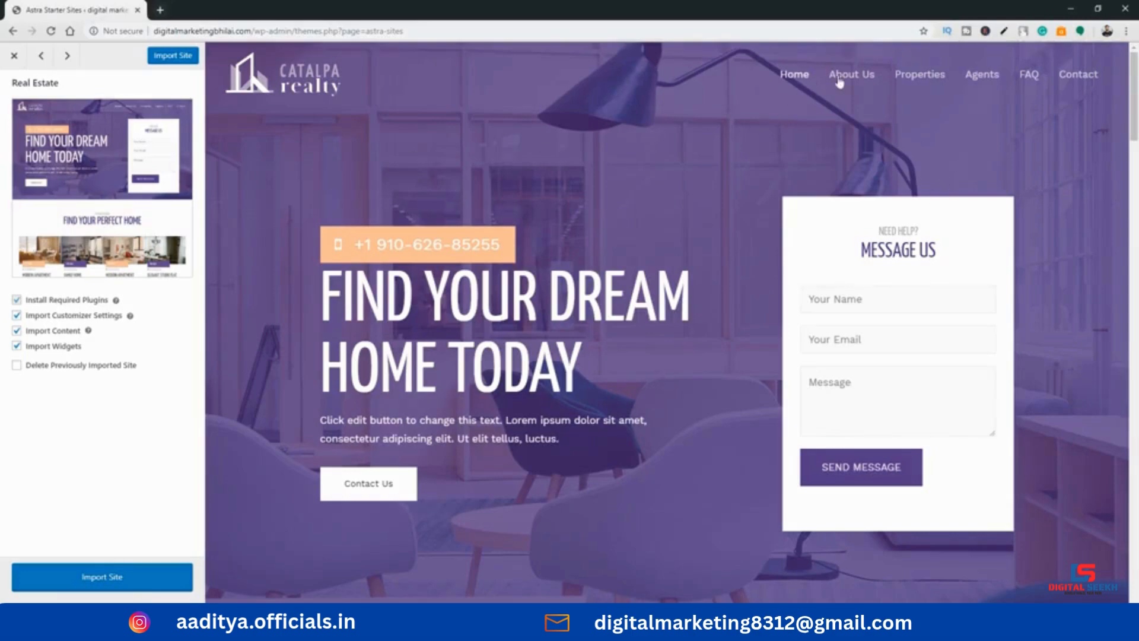
{"action": "scroll", "coordinate": [360, 409], "scroll_direction": "down", "scroll_amount": 5}
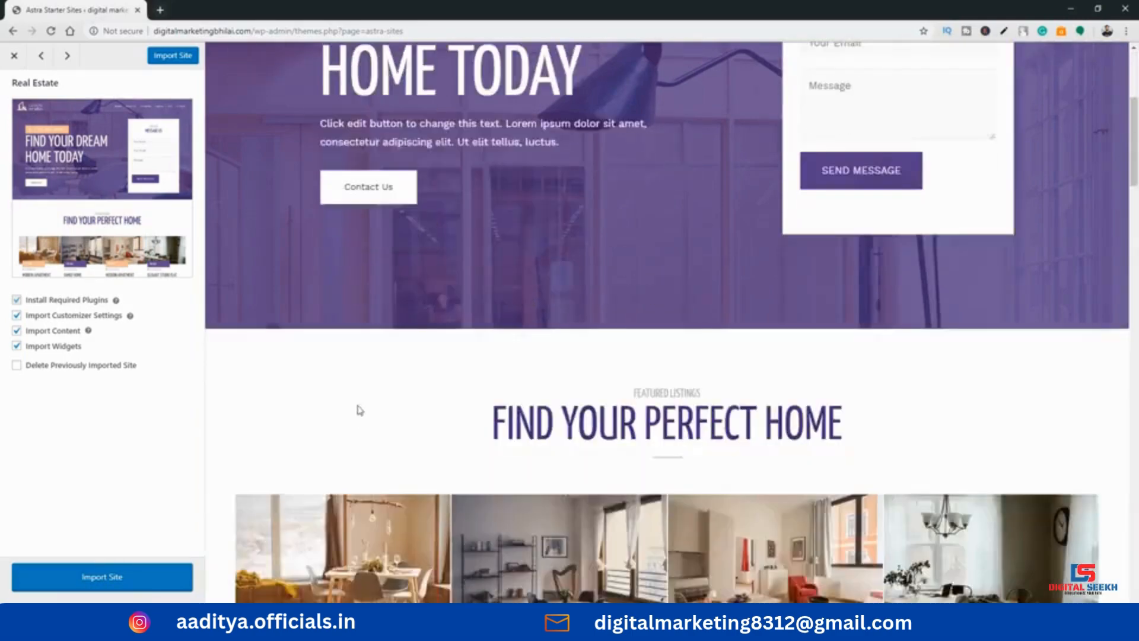
Import the Real Estate starter site with plugins, customizer settings, content and widgets, enabling Delete Previously Imported Site
{"action": "scroll", "coordinate": [359, 408], "scroll_direction": "down", "scroll_amount": 10}
{"action": "scroll", "coordinate": [267, 457], "scroll_direction": "up", "scroll_amount": 12}
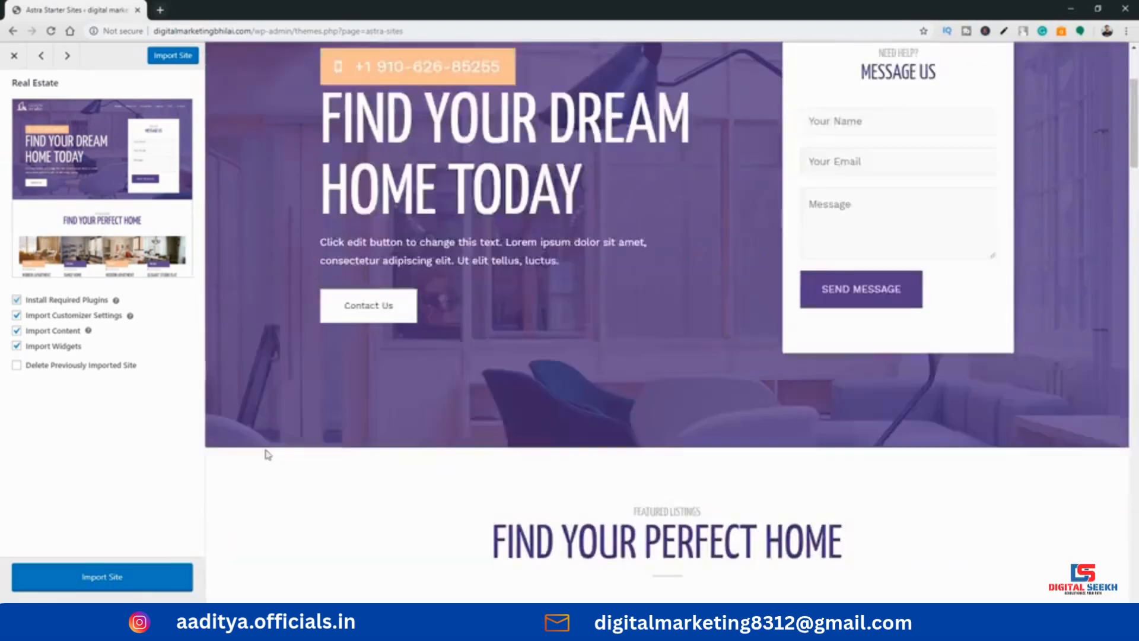
{"action": "scroll", "coordinate": [268, 454], "scroll_direction": "up", "scroll_amount": 3}
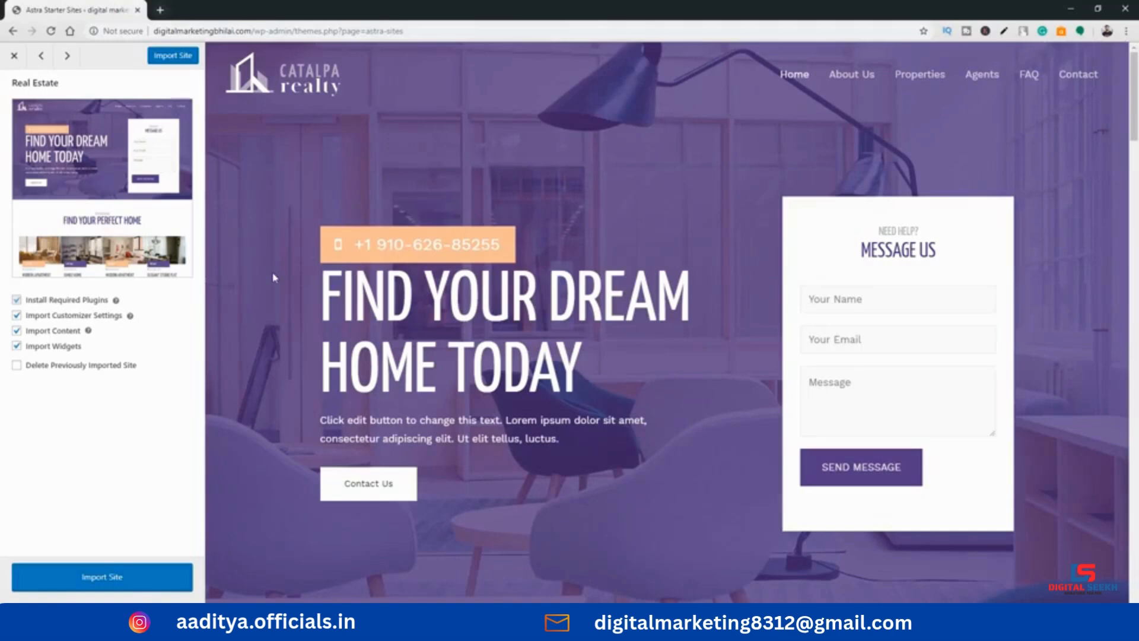
{"action": "left_click", "coordinate": [16, 365]}
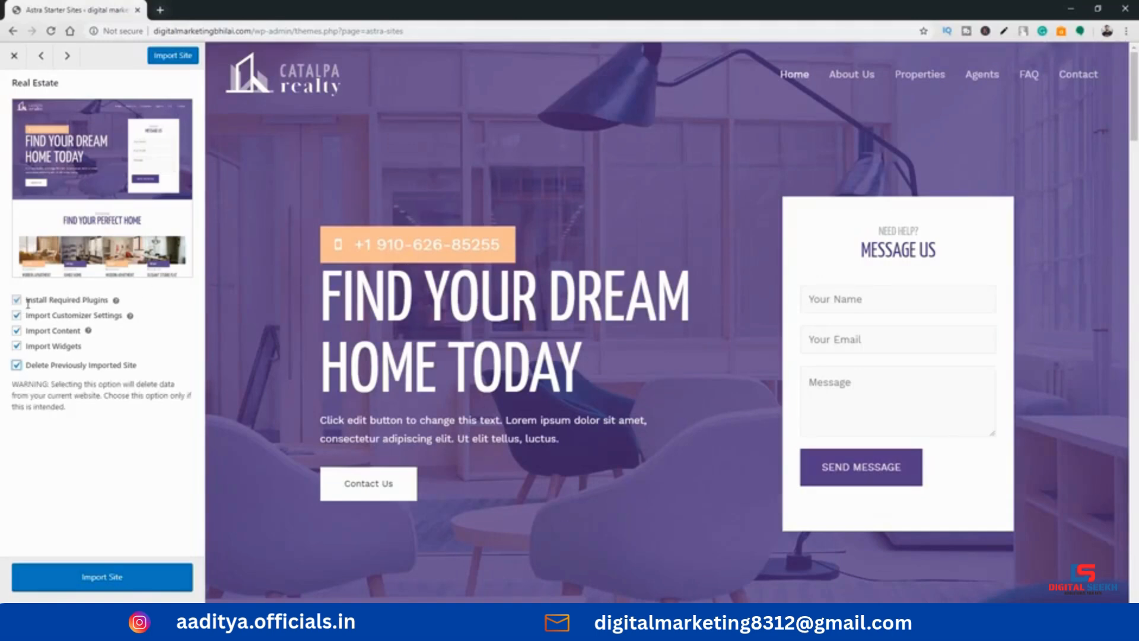
{"action": "left_click", "coordinate": [16, 364]}
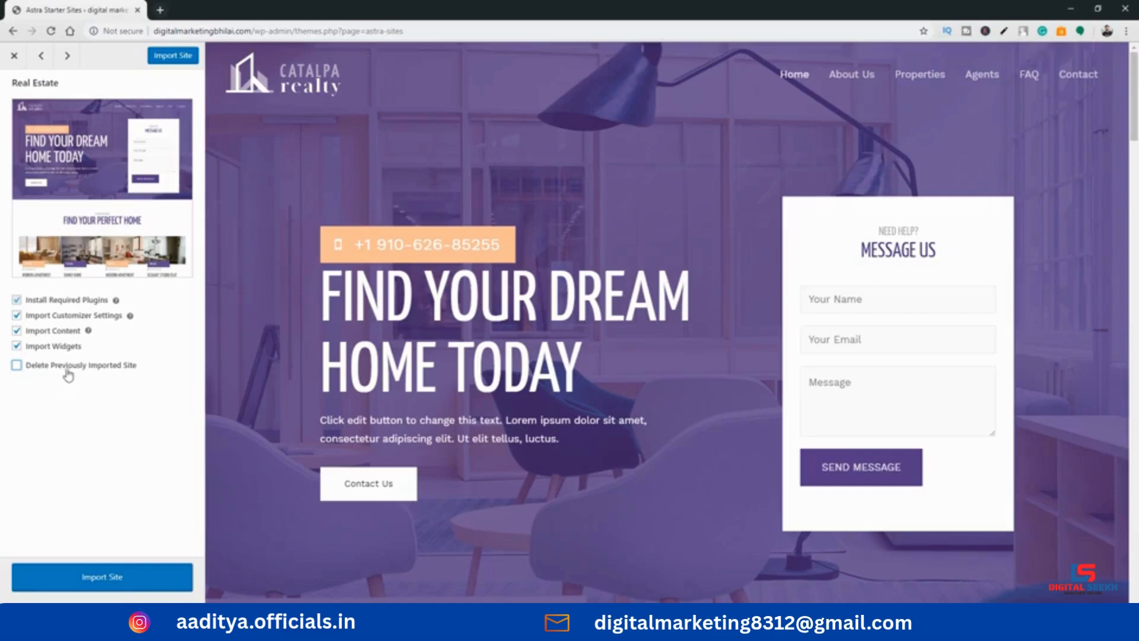
{"action": "left_click", "coordinate": [17, 366]}
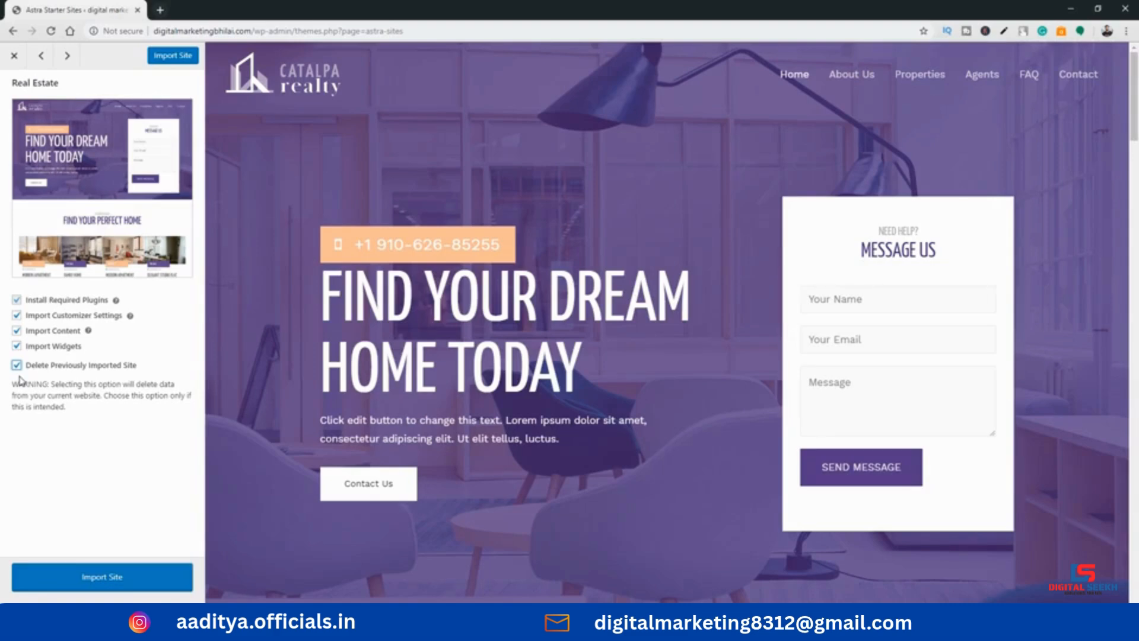
{"action": "left_click", "coordinate": [17, 365]}
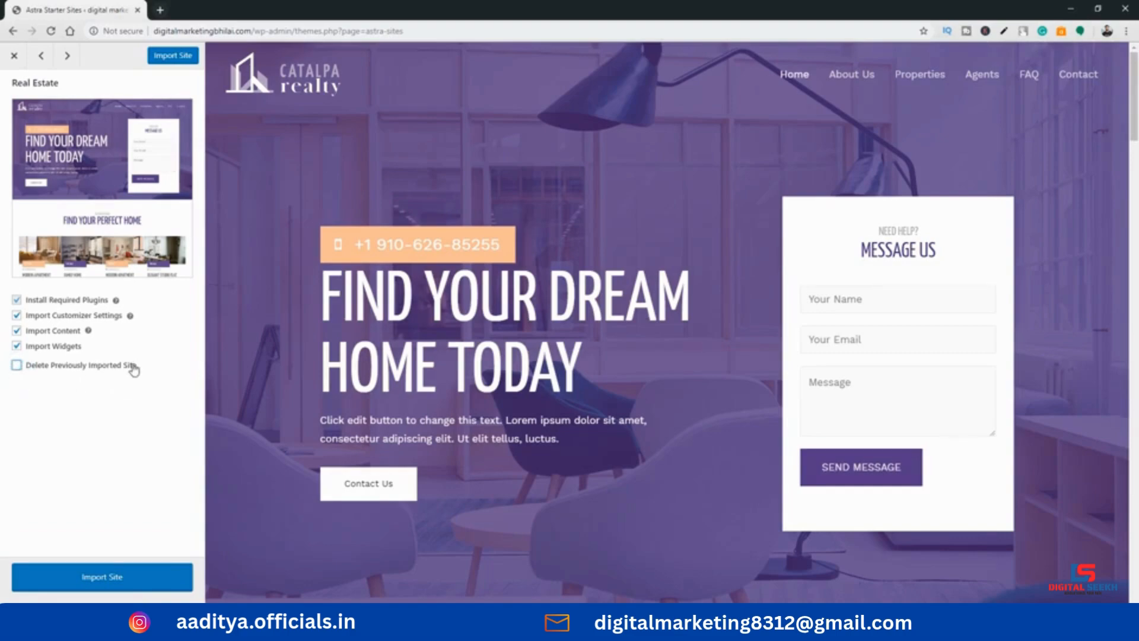
{"action": "left_click", "coordinate": [16, 364]}
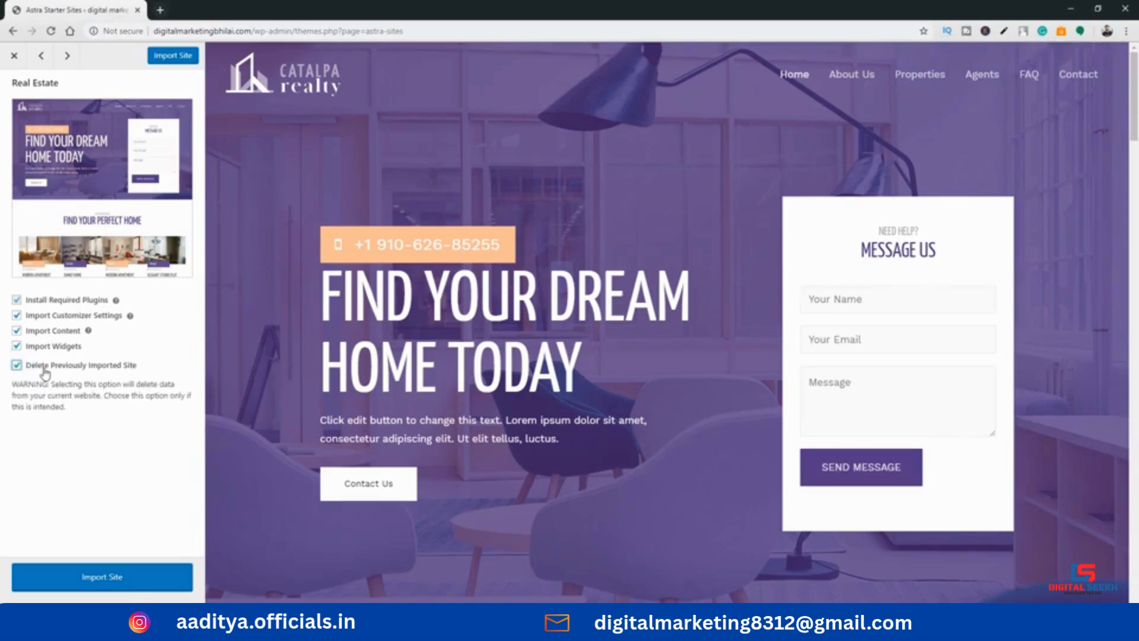
{"action": "left_click", "coordinate": [106, 572]}
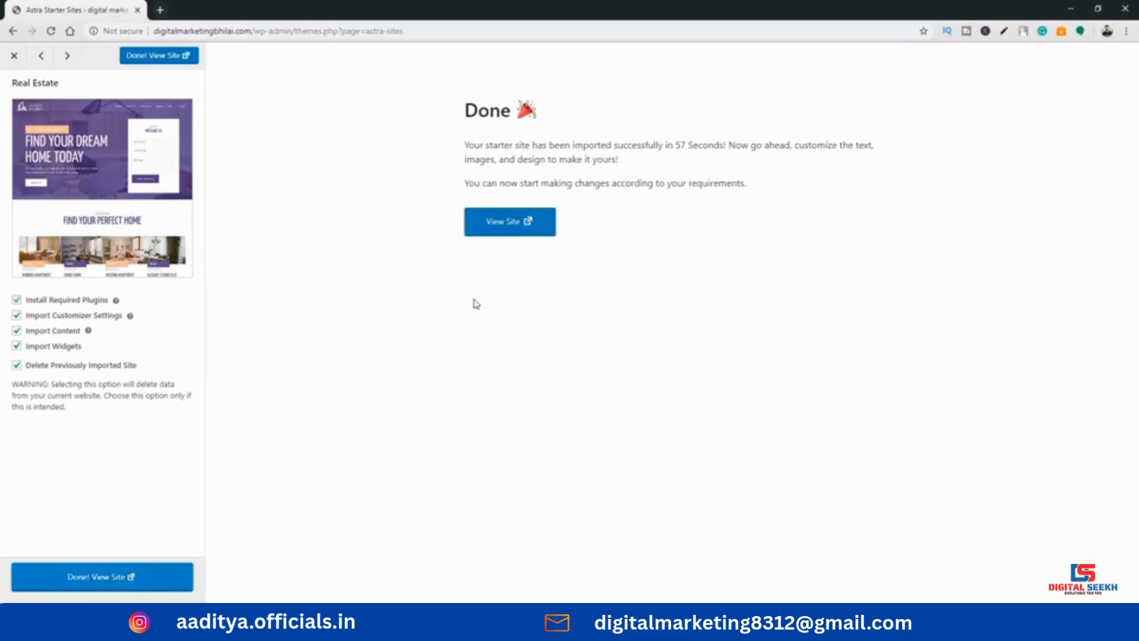
View the imported site and examine its home page from the header and contact form down to the footer
{"action": "left_click", "coordinate": [503, 237]}
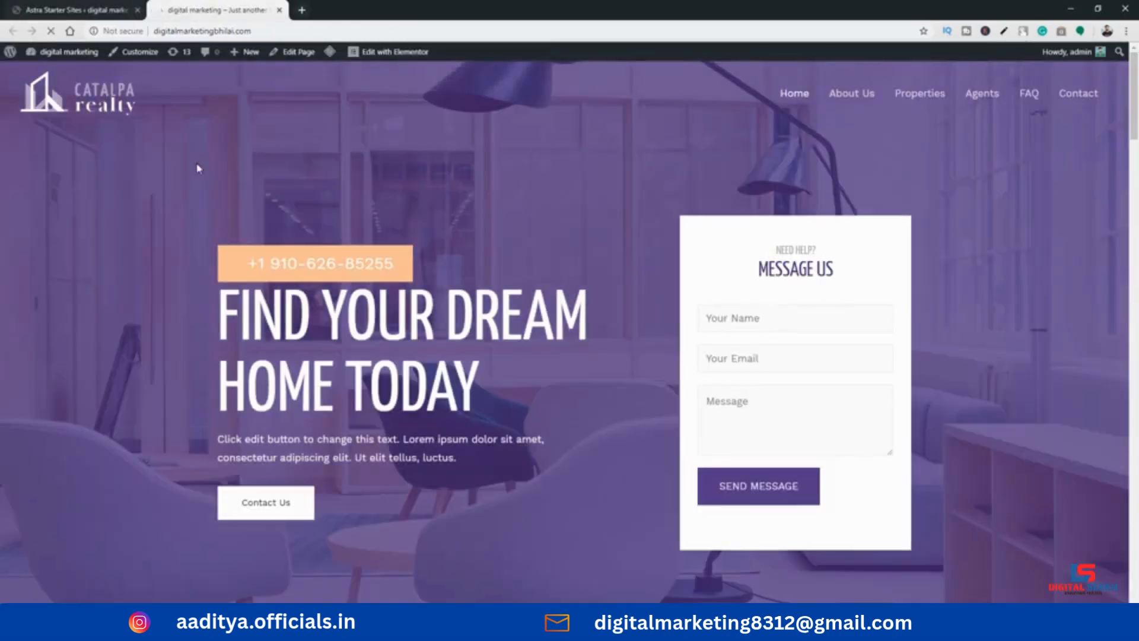
{"action": "scroll", "coordinate": [551, 225], "scroll_direction": "down", "scroll_amount": 5}
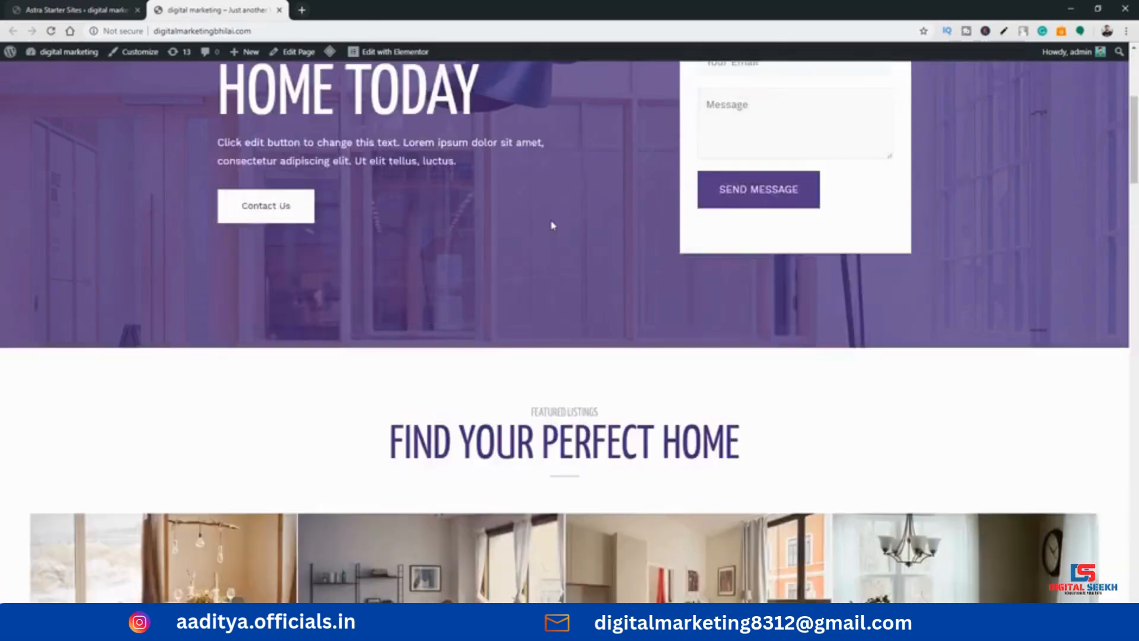
{"action": "scroll", "coordinate": [552, 226], "scroll_direction": "down", "scroll_amount": 15}
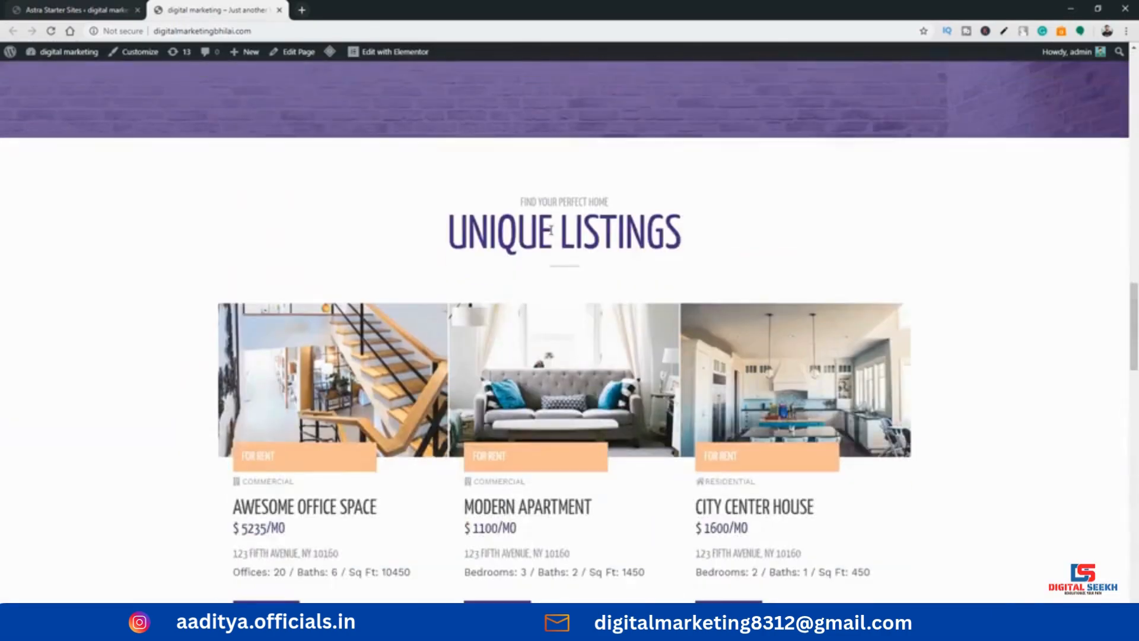
{"action": "scroll", "coordinate": [551, 231], "scroll_direction": "down", "scroll_amount": 20}
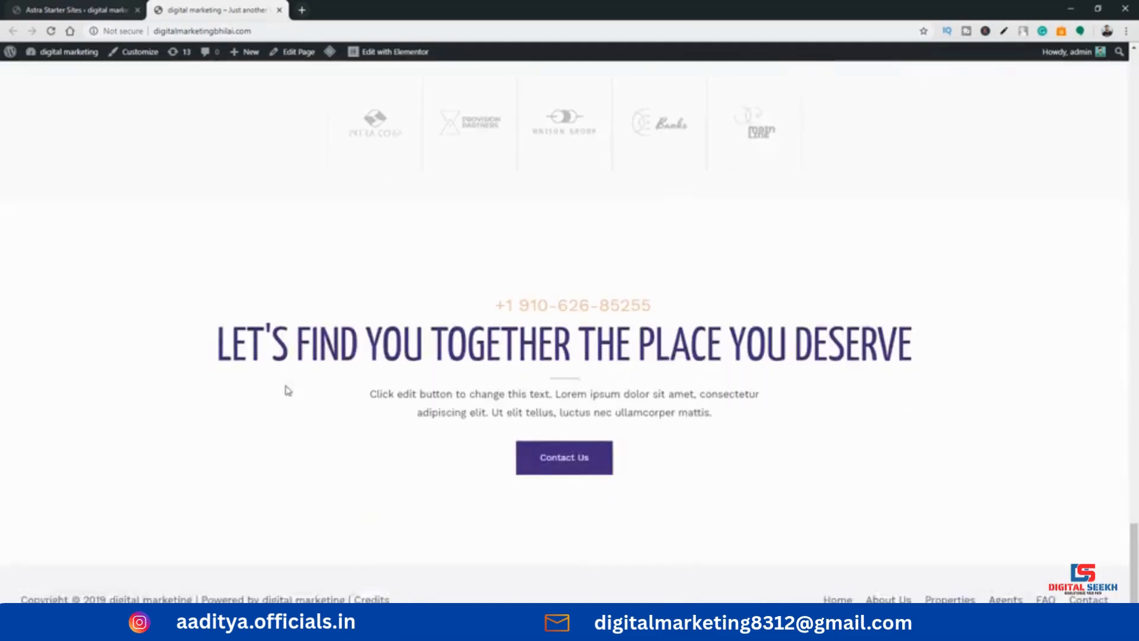
{"action": "scroll", "coordinate": [288, 394], "scroll_direction": "up", "scroll_amount": 20}
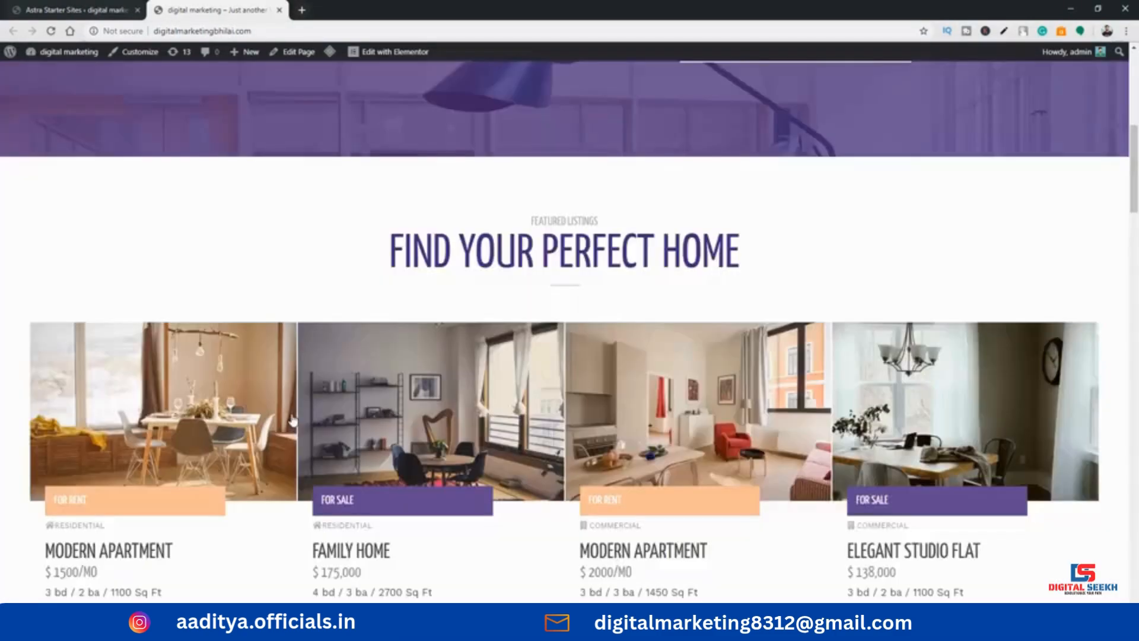
{"action": "scroll", "coordinate": [291, 421], "scroll_direction": "up", "scroll_amount": 8}
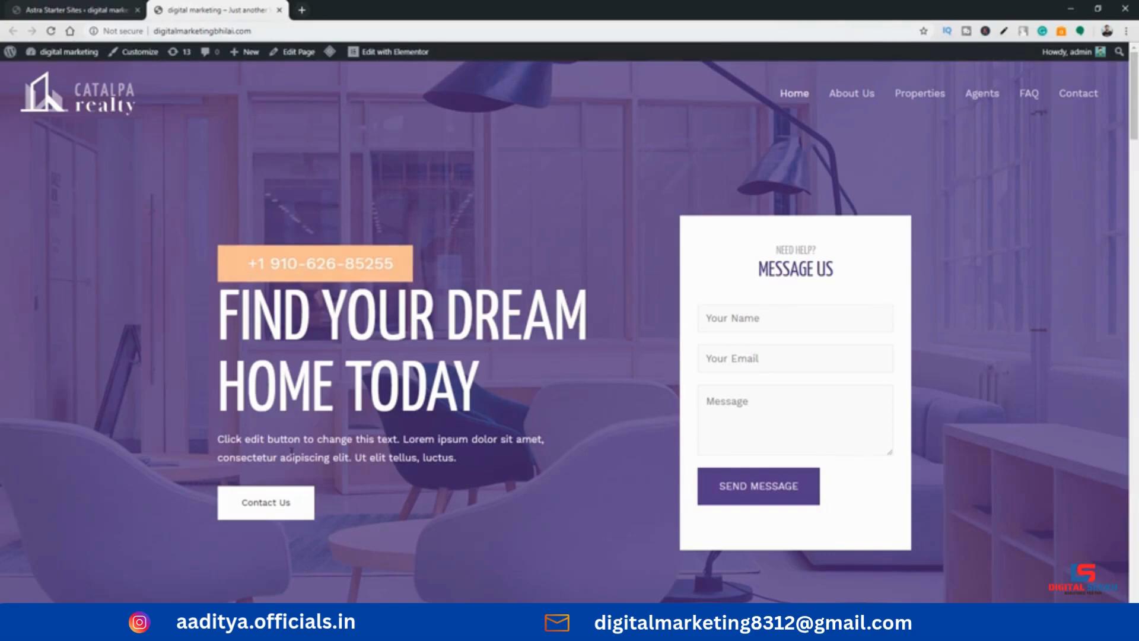
{"action": "scroll", "coordinate": [623, 253], "scroll_direction": "down", "scroll_amount": 10}
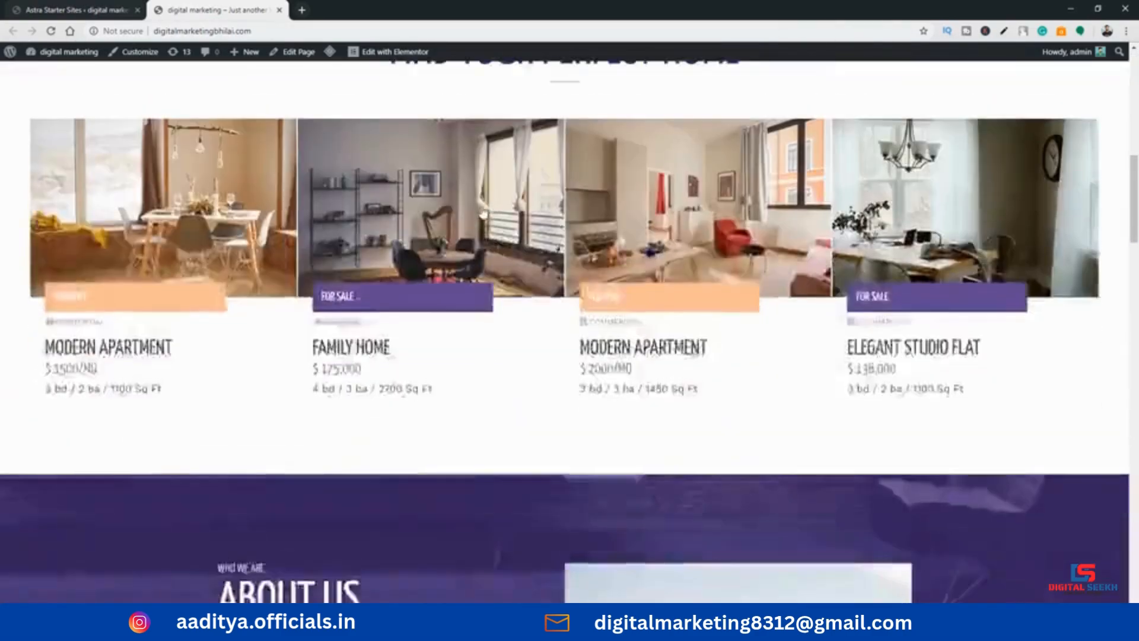
{"action": "scroll", "coordinate": [457, 214], "scroll_direction": "up", "scroll_amount": 10}
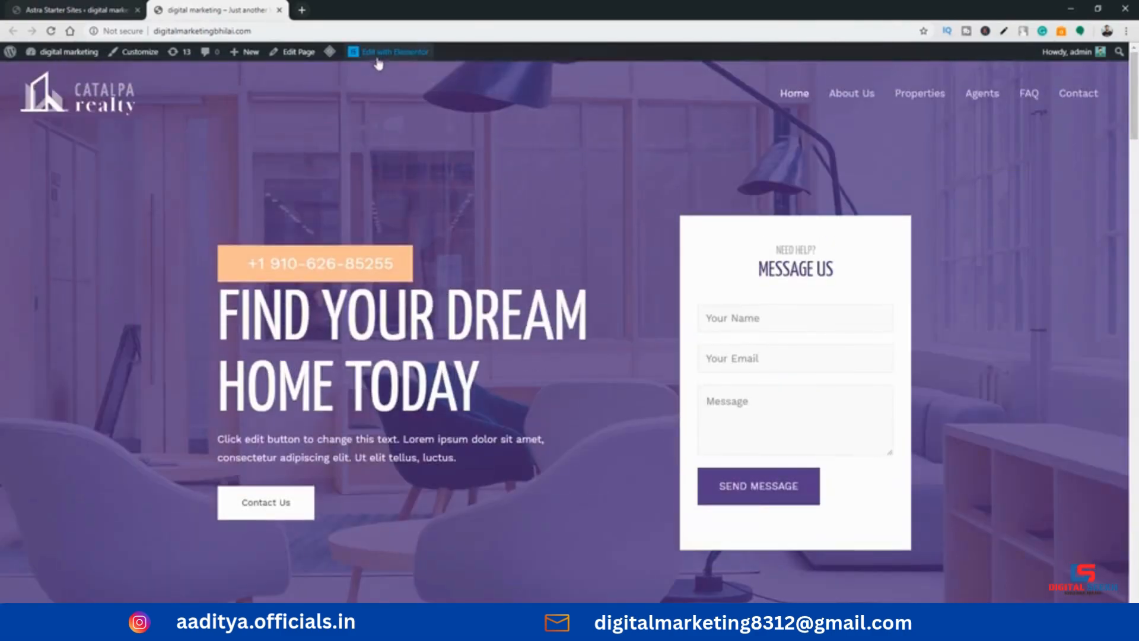
Open the home page in Elementor and replace the phone number above the main heading, keeping the +1 prefix
{"action": "left_click", "coordinate": [377, 56]}
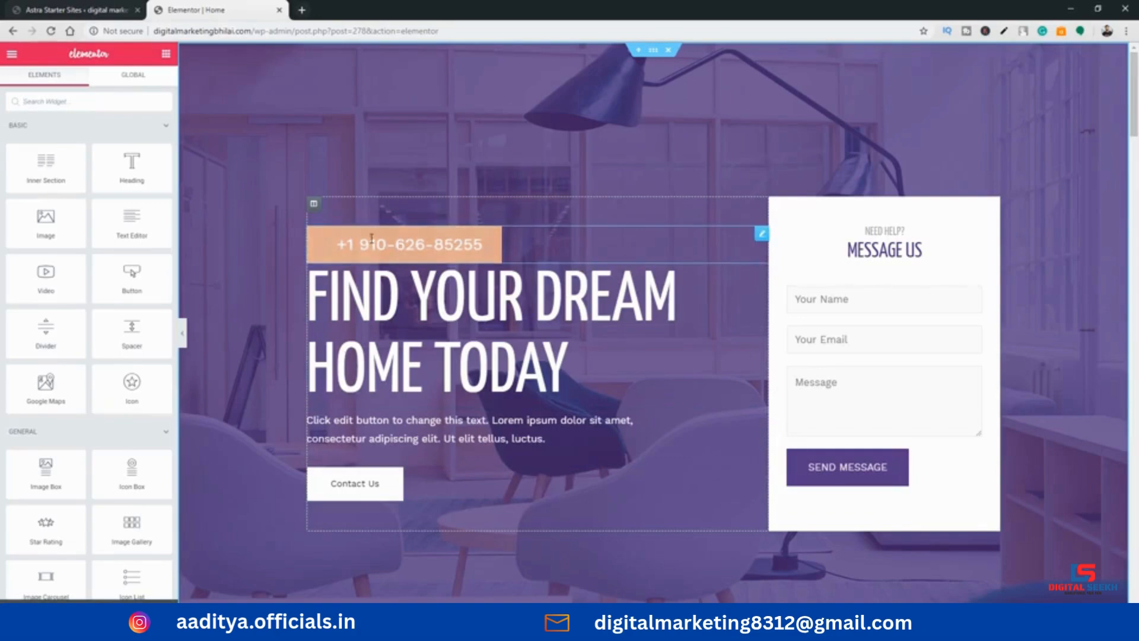
{"action": "left_click", "coordinate": [389, 245]}
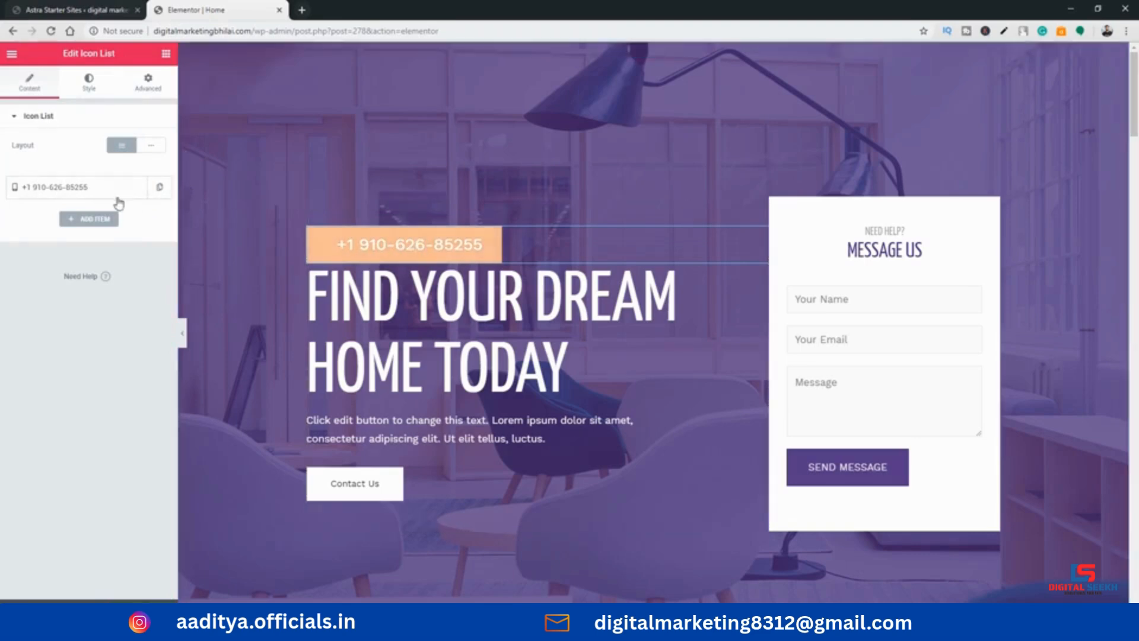
{"action": "left_click", "coordinate": [87, 186]}
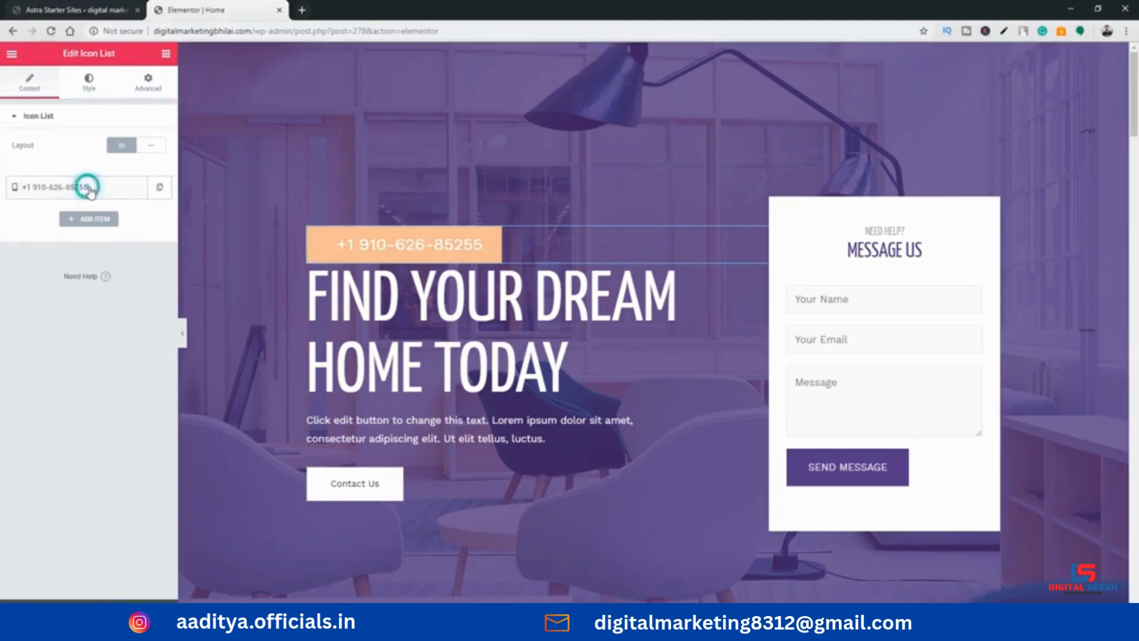
{"action": "left_click", "coordinate": [481, 246]}
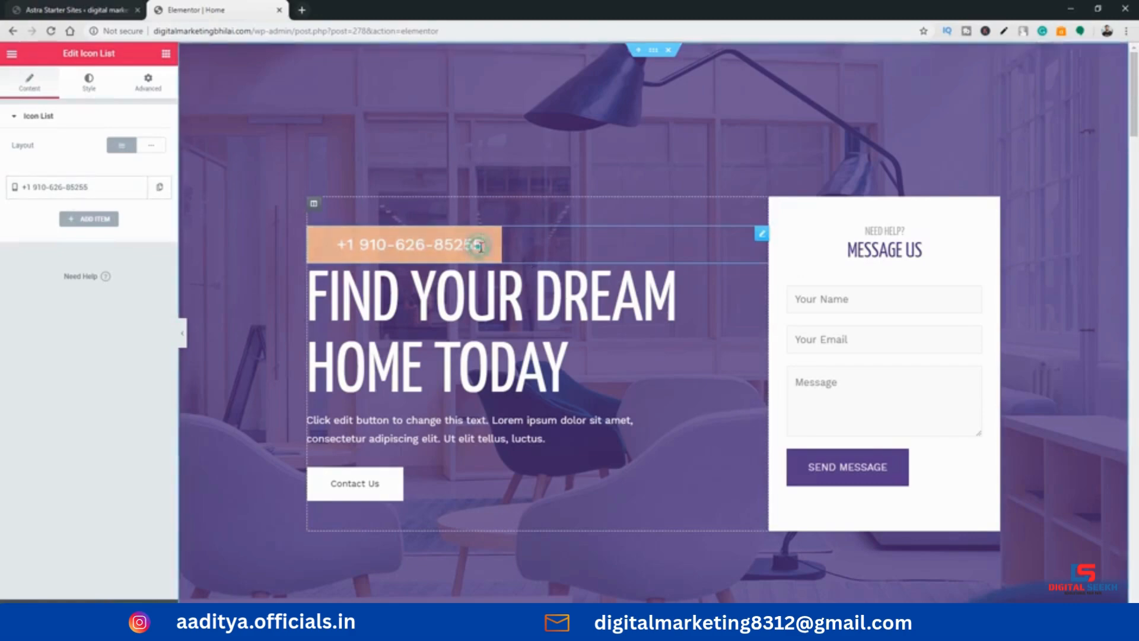
{"action": "key", "text": "BackSpace"}
{"action": "key", "text": "BackSpace"}
{"action": "key", "text": "BackSpace"}
{"action": "key", "text": "BackSpace"}
{"action": "key", "text": "BackSpace"}
{"action": "key", "text": "BackSpace"}
{"action": "key", "text": "BackSpace"}
{"action": "key", "text": "BackSpace"}
{"action": "key", "text": "BackSpace"}
{"action": "key", "text": "BackSpace"}
{"action": "key", "text": "BackSpace"}
{"action": "key", "text": "BackSpace"}
{"action": "key", "text": "BackSpace"}
{"action": "key", "text": "BackSpace"}
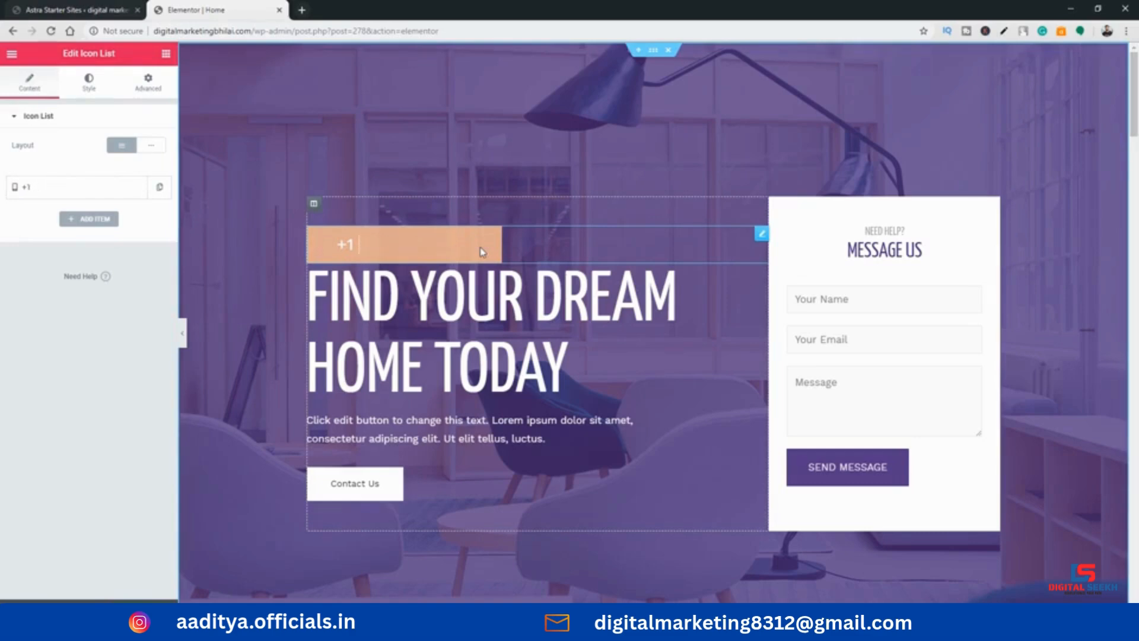
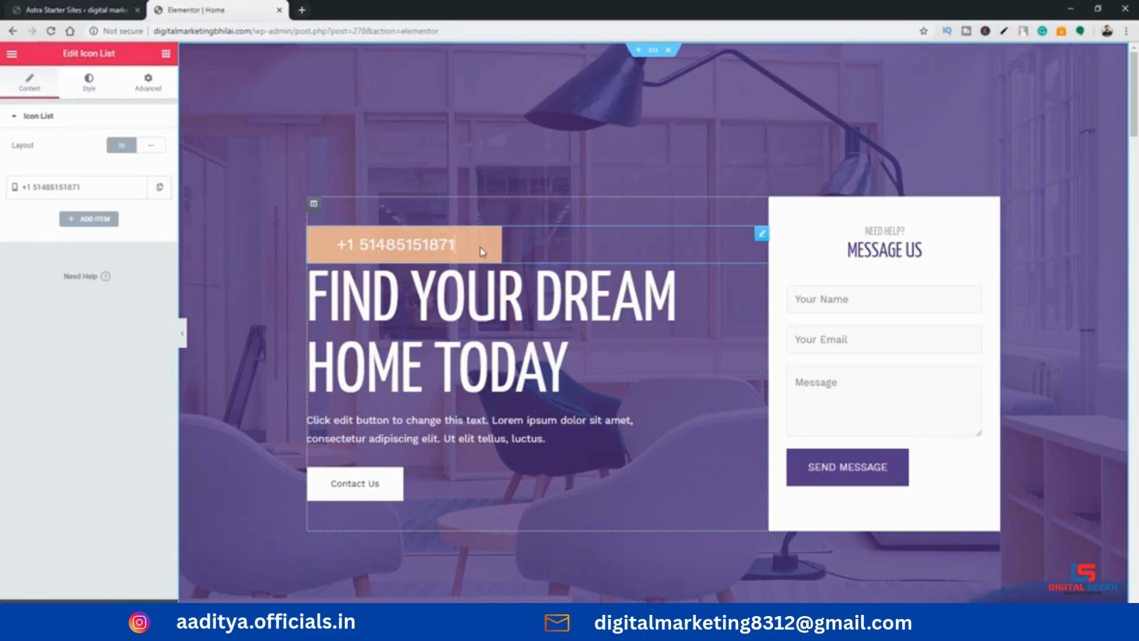
Replace the main heading's title with "REAL STATE BUSINESS"
{"action": "left_click", "coordinate": [546, 350]}
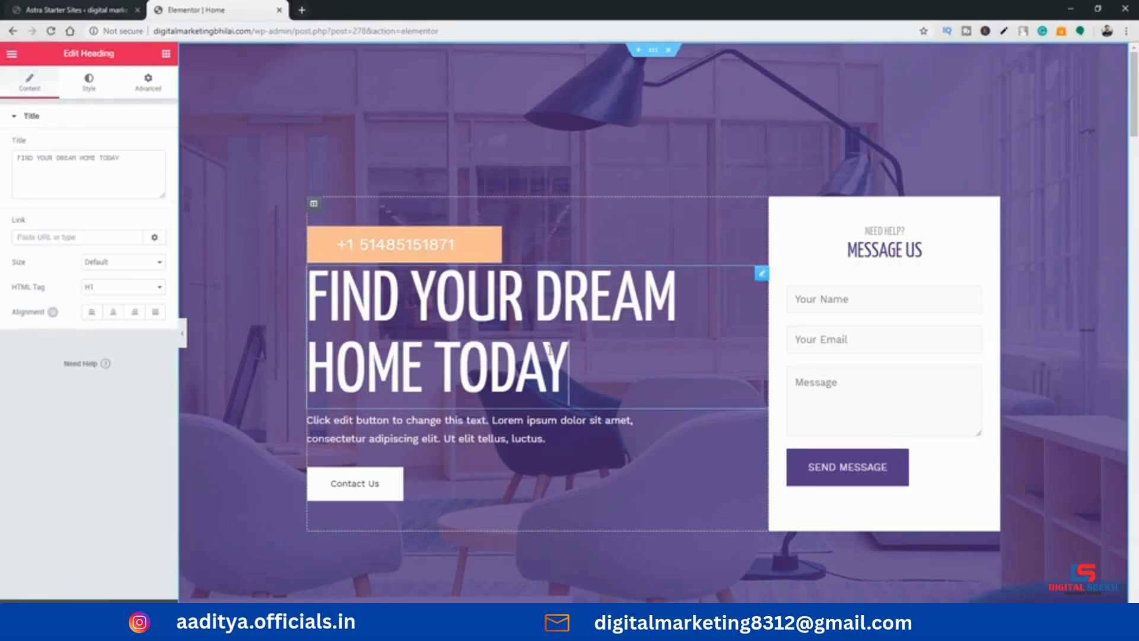
{"action": "key", "text": "shift+Left"}
{"action": "key", "text": "shift+Left"}
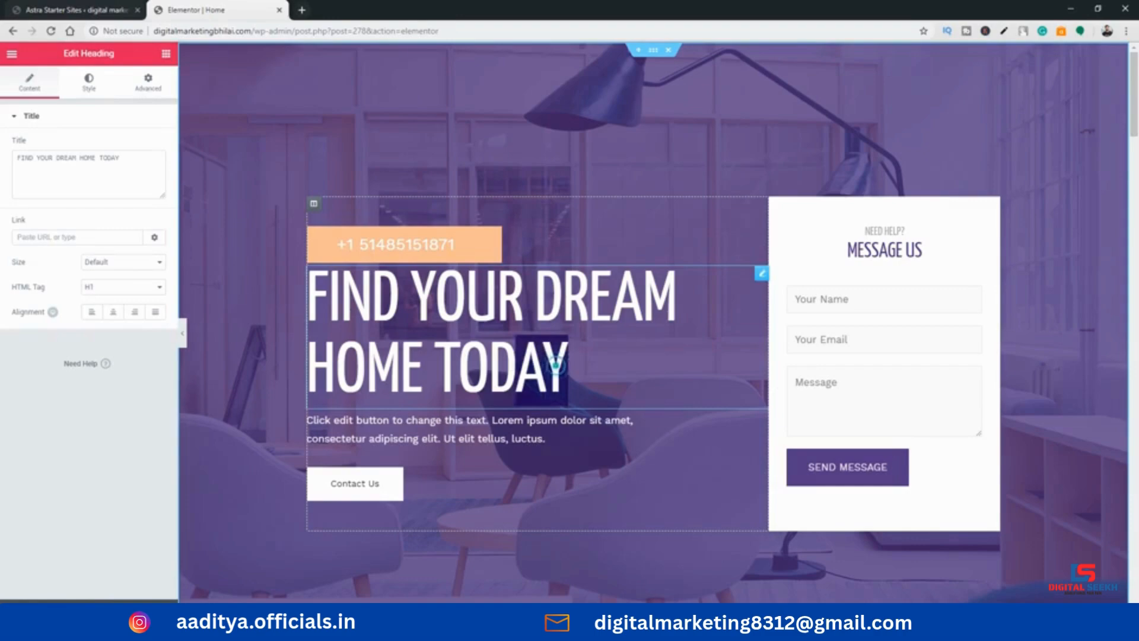
{"action": "left_click", "coordinate": [148, 166]}
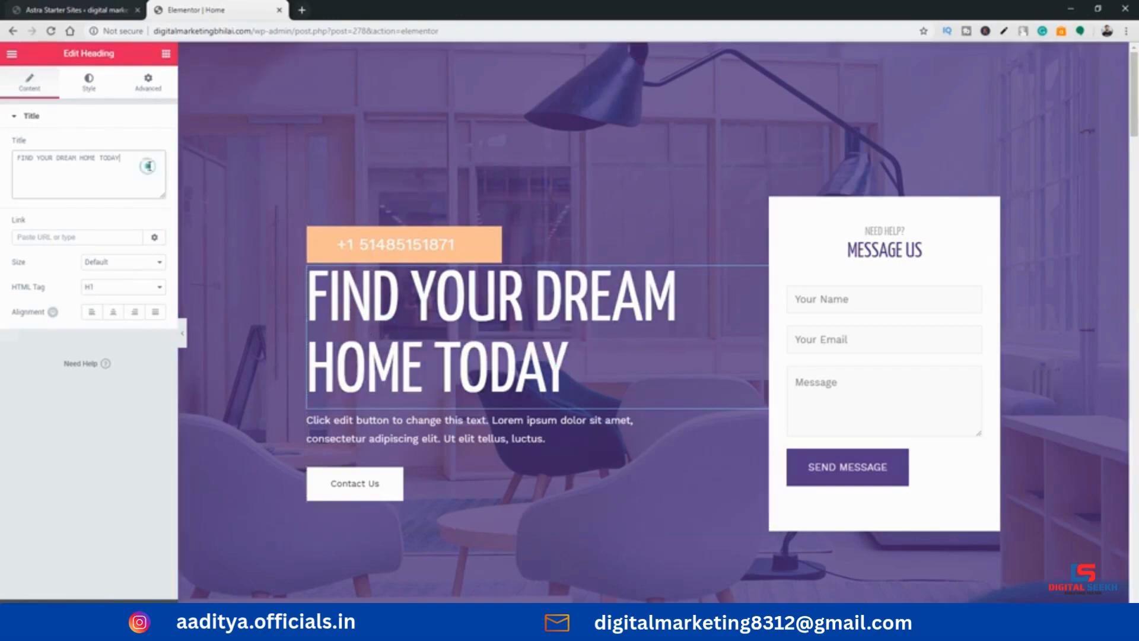
{"action": "key", "text": "BackSpace"}
{"action": "key", "text": "BackSpace"}
{"action": "key", "text": "BackSpace"}
{"action": "key", "text": "BackSpace"}
{"action": "key", "text": "BackSpace"}
{"action": "key", "text": "BackSpace"}
{"action": "key", "text": "BackSpace"}
{"action": "key", "text": "BackSpace"}
{"action": "key", "text": "BackSpace"}
{"action": "key", "text": "BackSpace"}
{"action": "key", "text": "BackSpace"}
{"action": "key", "text": "BackSpace"}
{"action": "key", "text": "BackSpace"}
{"action": "key", "text": "BackSpace"}
{"action": "key", "text": "BackSpace"}
{"action": "key", "text": "BackSpace"}
{"action": "key", "text": "BackSpace"}
{"action": "key", "text": "BackSpace"}
{"action": "key", "text": "BackSpace"}
{"action": "key", "text": "BackSpace"}
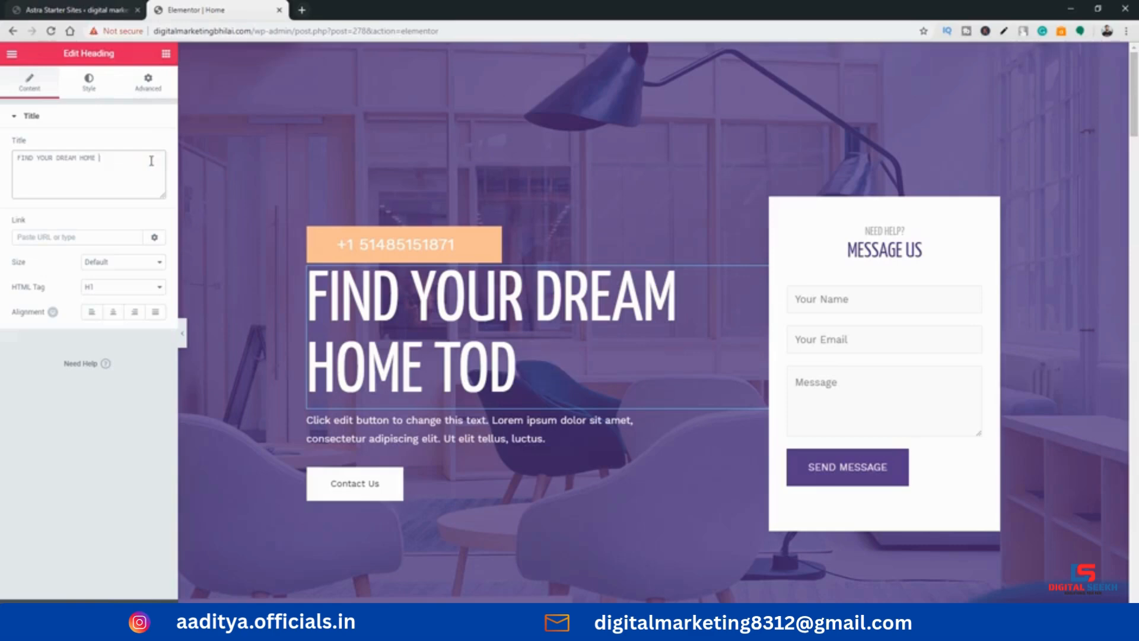
{"action": "type", "text": "REA"}
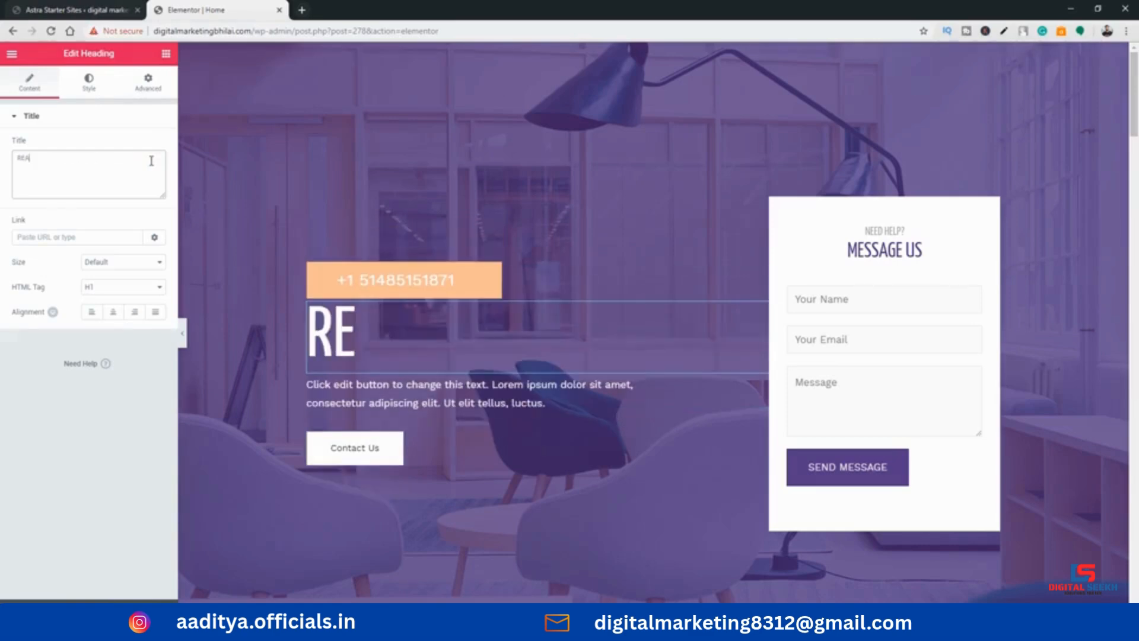
{"action": "type", "text": "L STATE BUSINESS"}
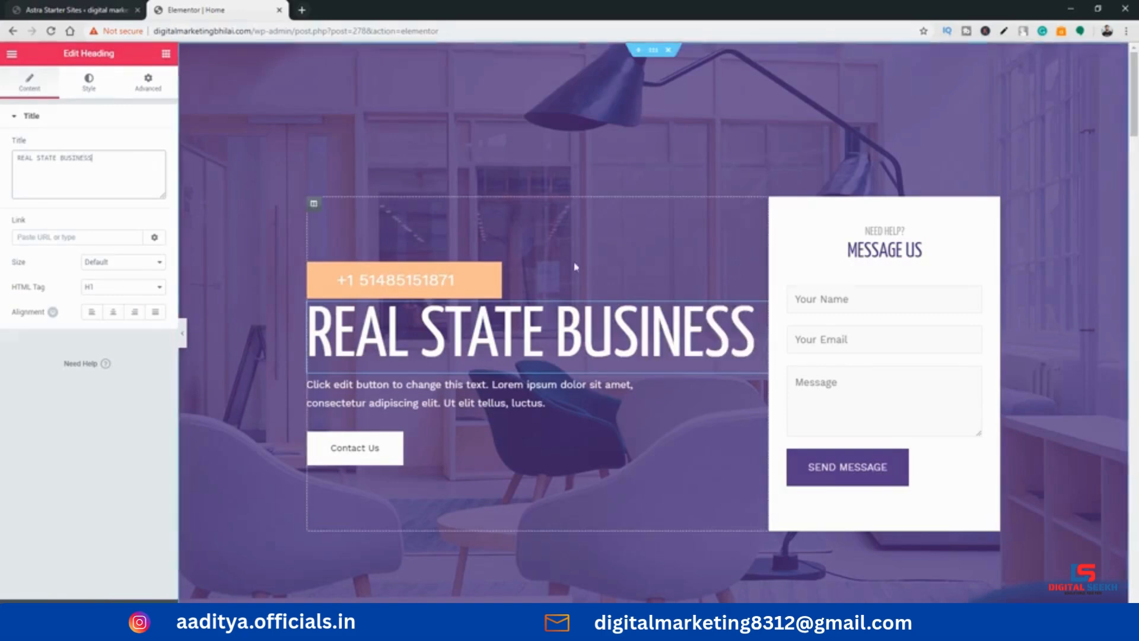
Examine the settings of the paragraph, phone number and heading widgets, including the paragraph's Style and Advanced options, and return to the widget list
{"action": "left_click", "coordinate": [518, 332]}
{"action": "left_click", "coordinate": [546, 404]}
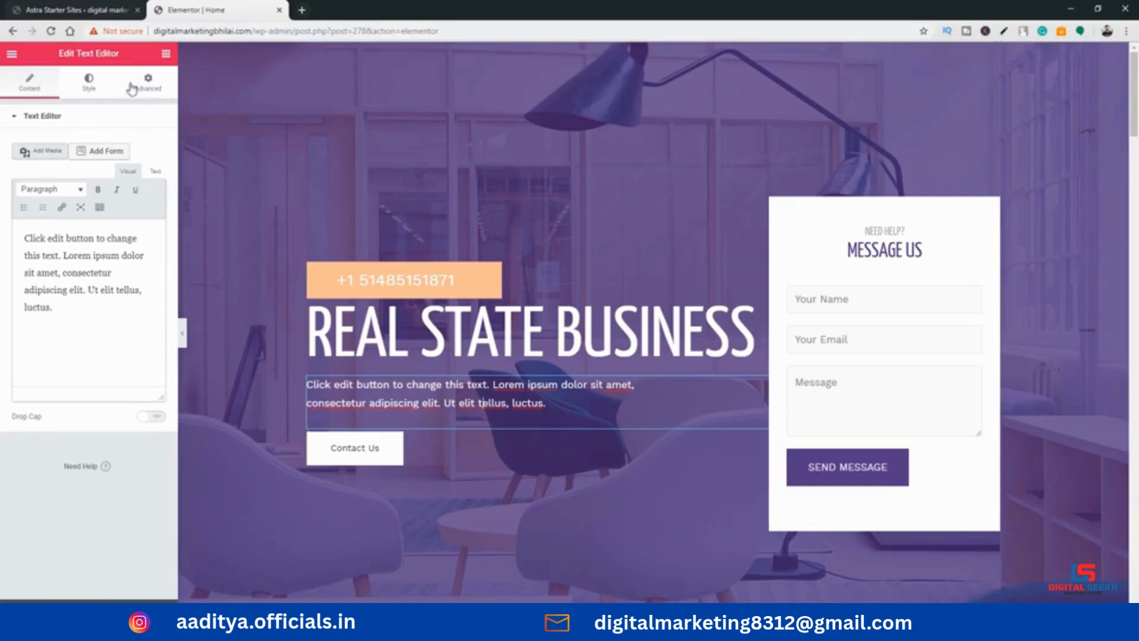
{"action": "left_click", "coordinate": [88, 83]}
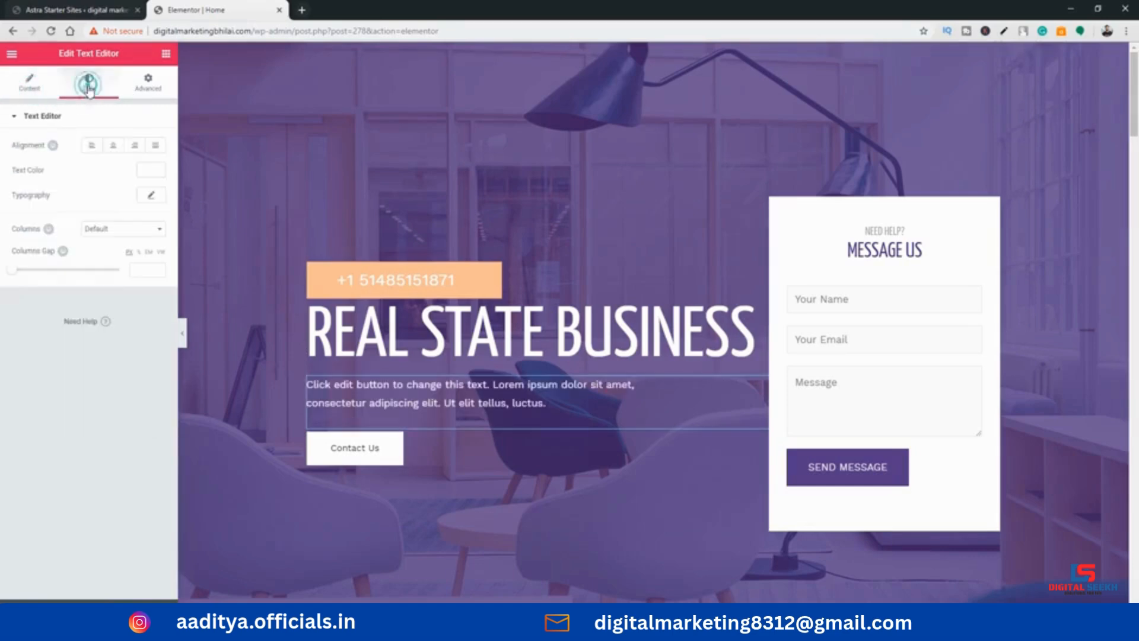
{"action": "left_click", "coordinate": [147, 86]}
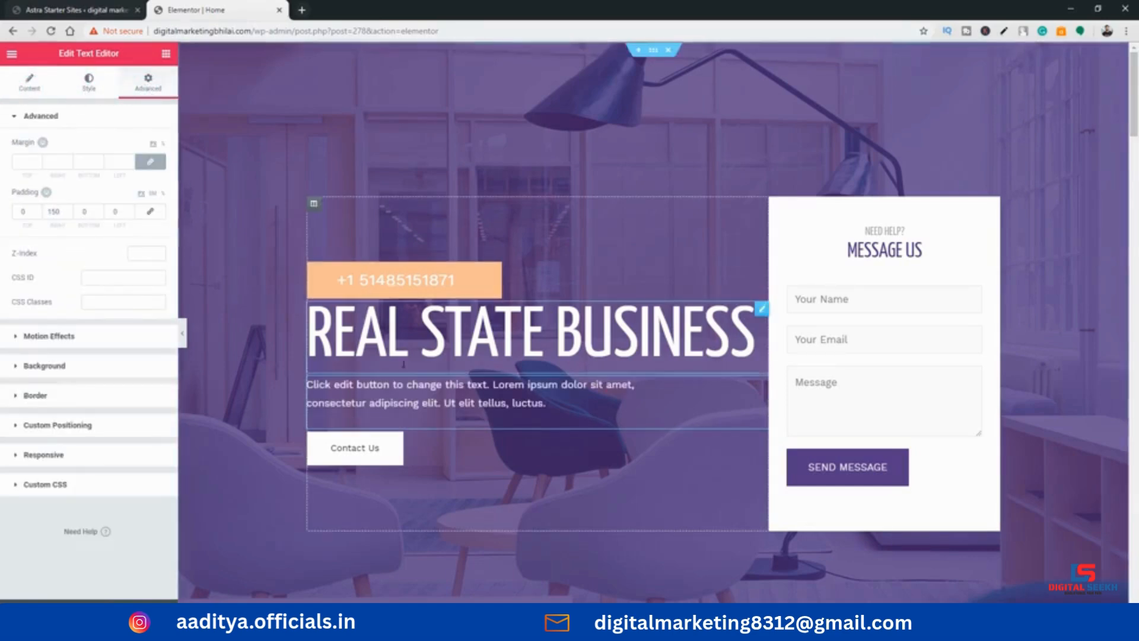
{"action": "left_click", "coordinate": [422, 397]}
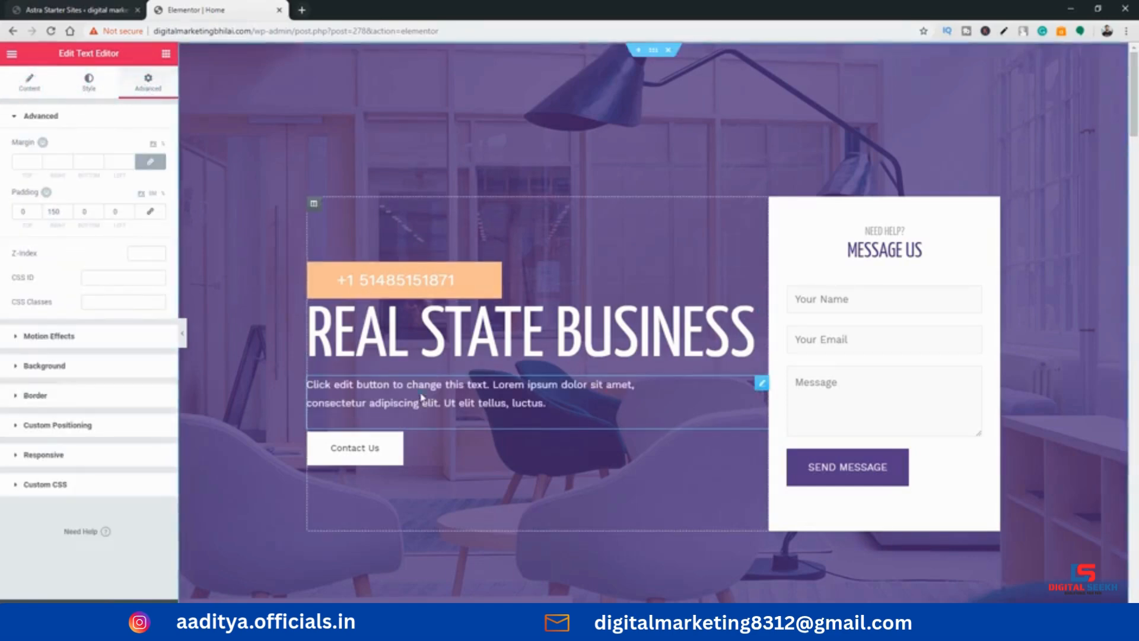
{"action": "left_click", "coordinate": [423, 279]}
{"action": "left_click", "coordinate": [410, 322]}
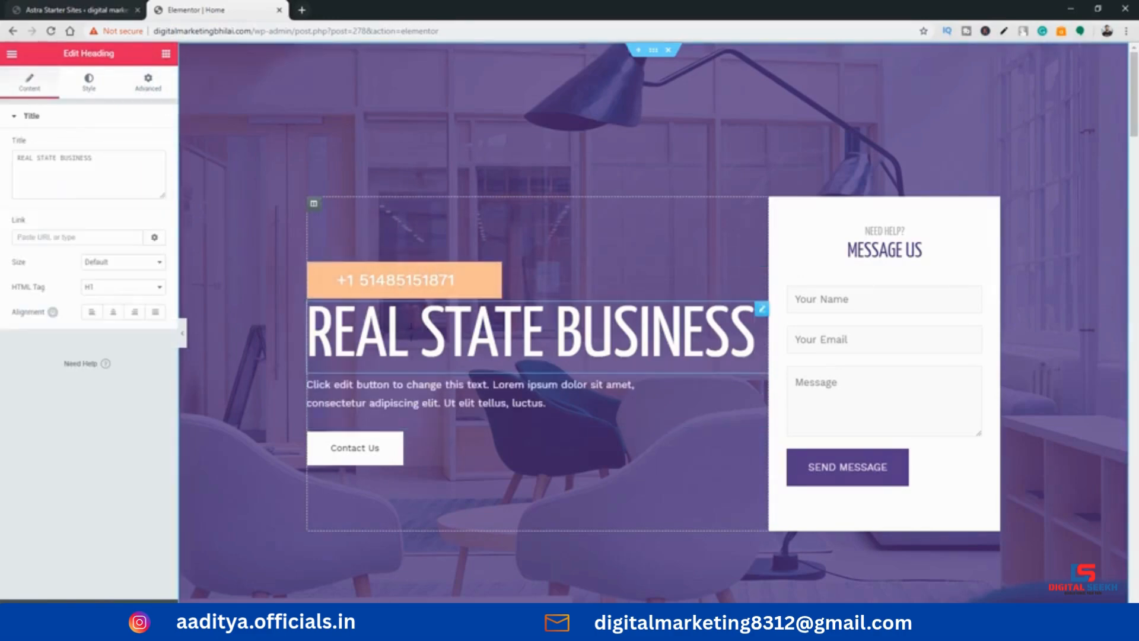
{"action": "left_click", "coordinate": [411, 336]}
{"action": "left_click", "coordinate": [398, 395]}
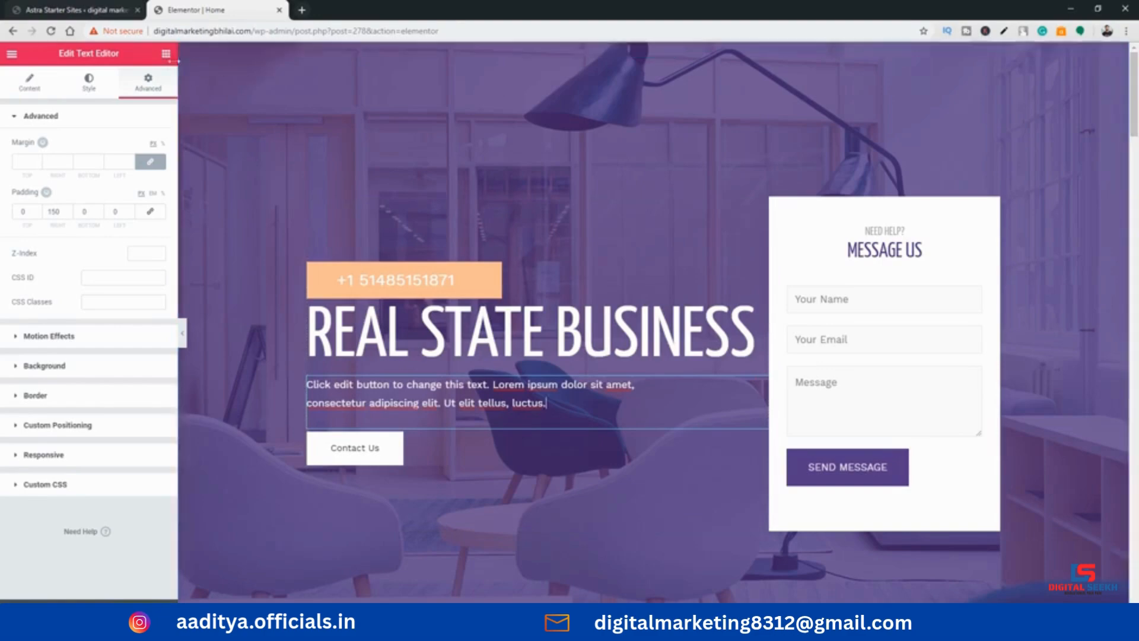
{"action": "left_click", "coordinate": [166, 54]}
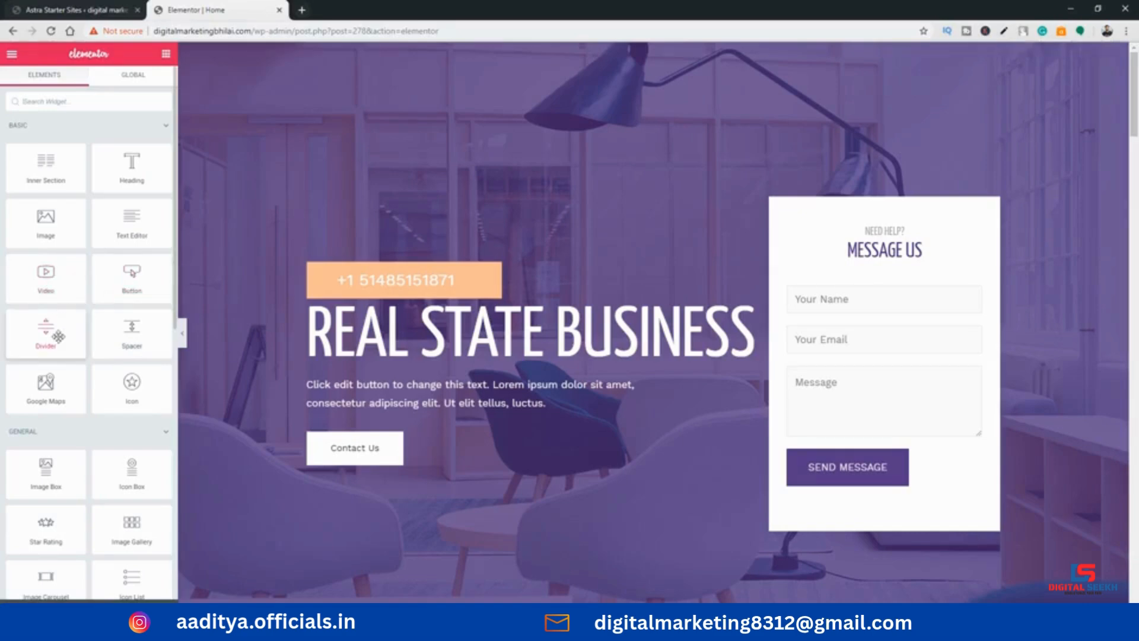
Open the main heading's settings and examine its title text and HTML tag choices
{"action": "left_click_drag", "start_coordinate": [51, 391], "coordinate": [306, 281]}
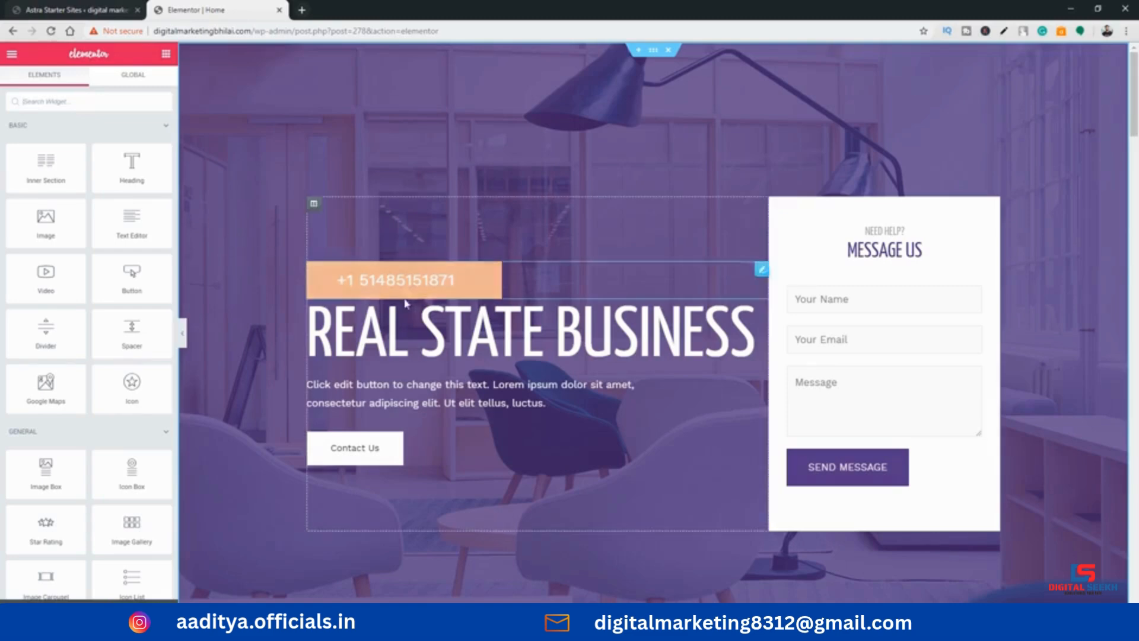
{"action": "left_click", "coordinate": [409, 326]}
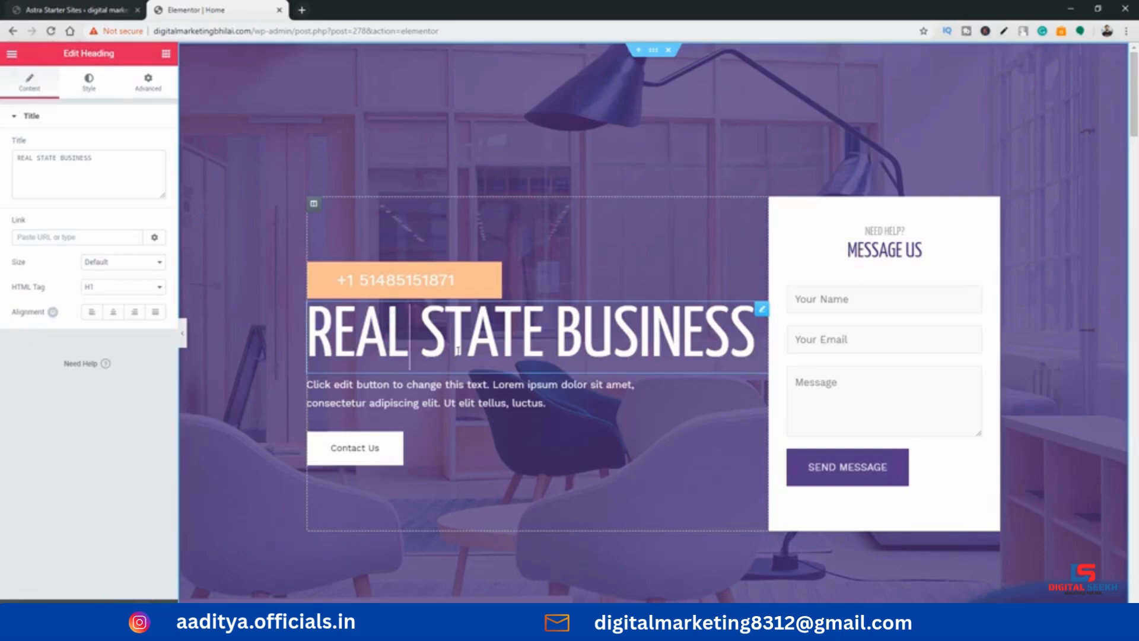
{"action": "left_click_drag", "start_coordinate": [352, 340], "coordinate": [670, 339]}
{"action": "left_click", "coordinate": [669, 338]}
{"action": "left_click", "coordinate": [632, 342]}
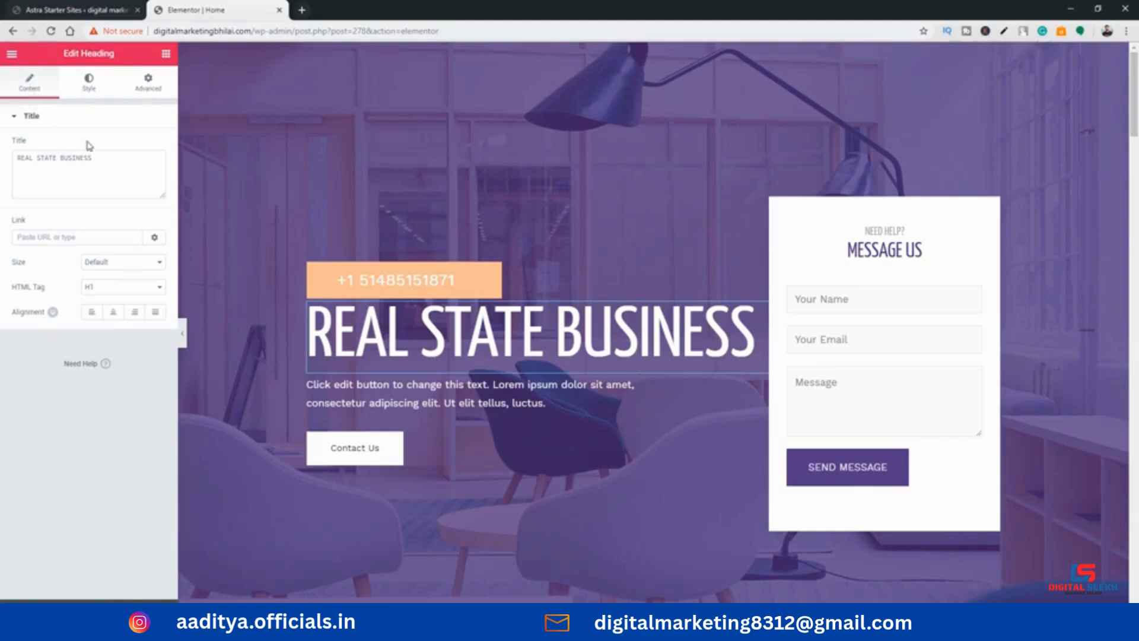
{"action": "left_click", "coordinate": [107, 159]}
{"action": "left_click_drag", "start_coordinate": [107, 158], "coordinate": [36, 159]}
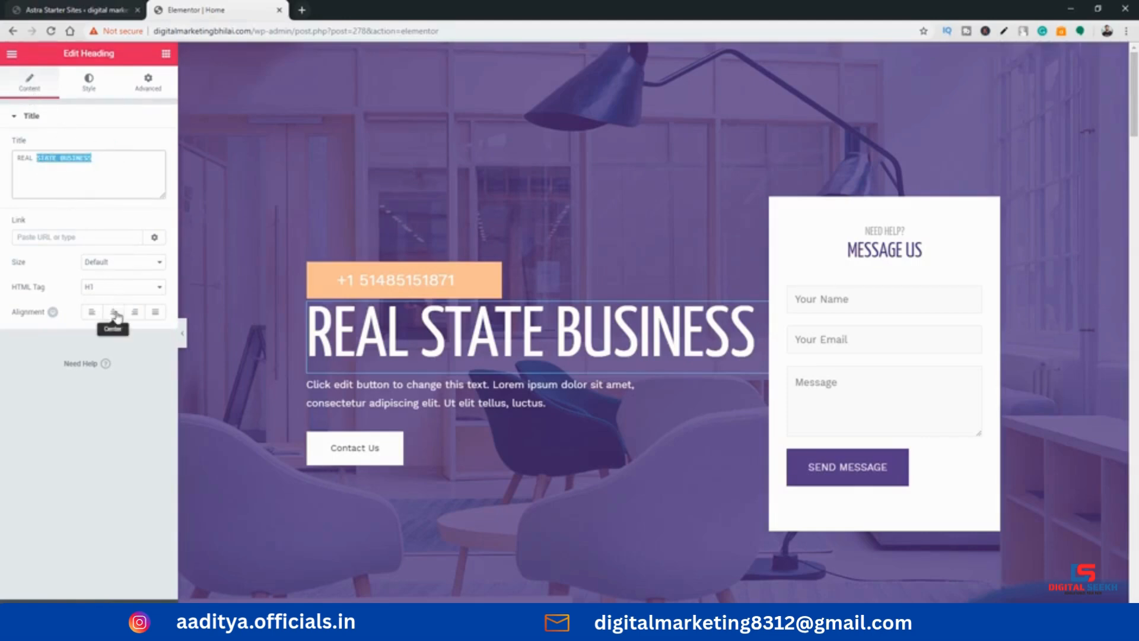
{"action": "left_click", "coordinate": [119, 288]}
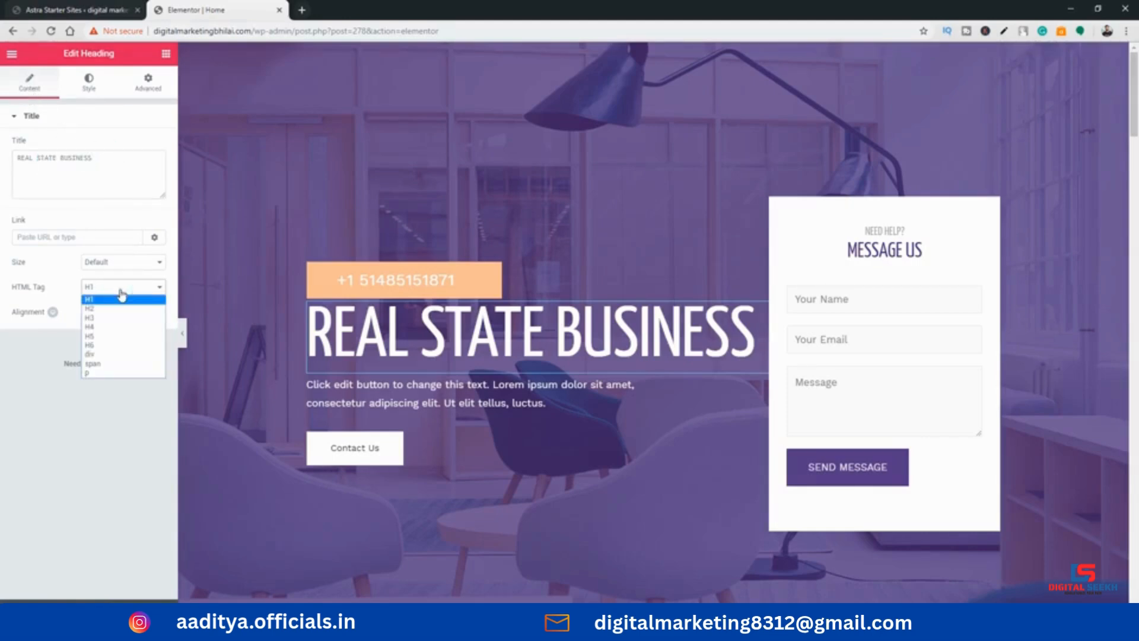
{"action": "left_click", "coordinate": [122, 213]}
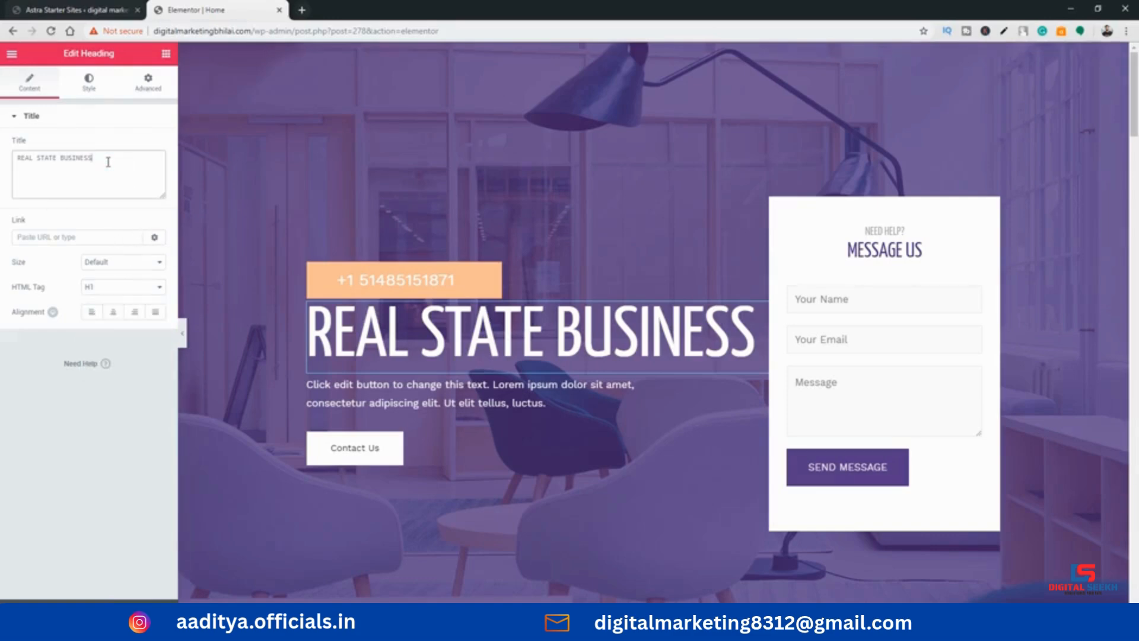
Append "mahalaksshmi" to the end of the main heading's title
{"action": "type", "text": "MAHA"}
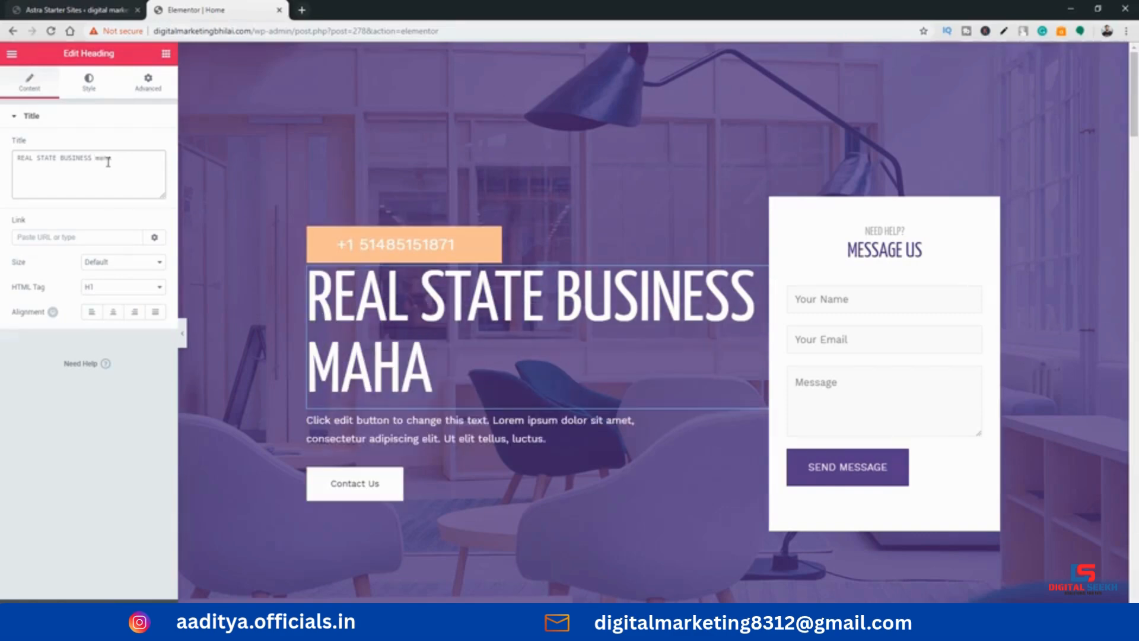
{"action": "type", "text": "la"}
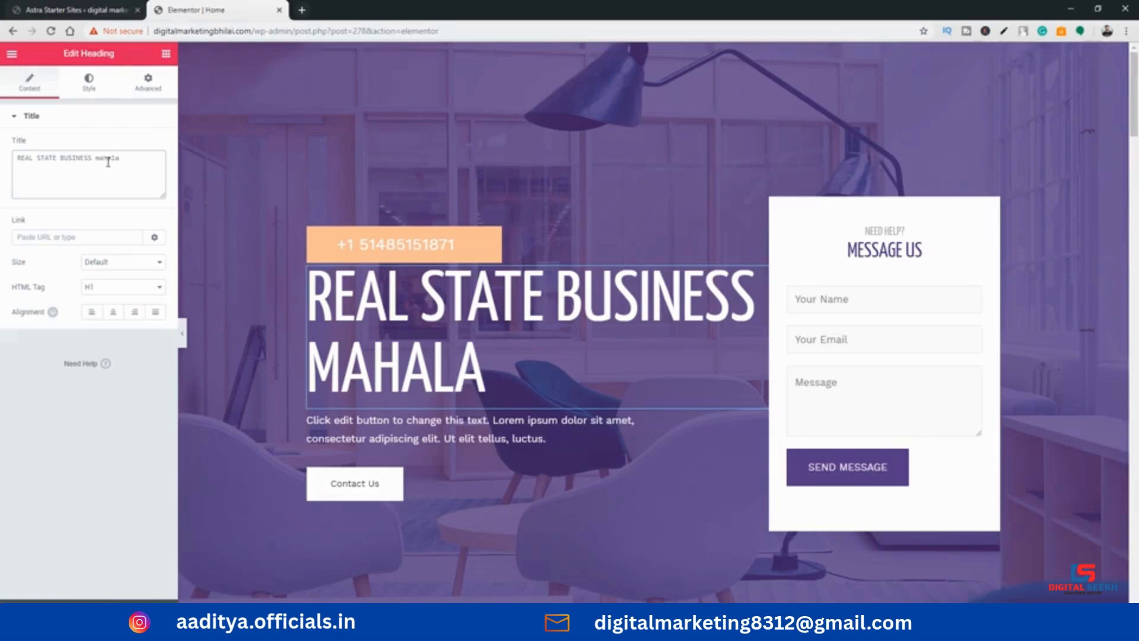
{"action": "type", "text": "ksdc"}
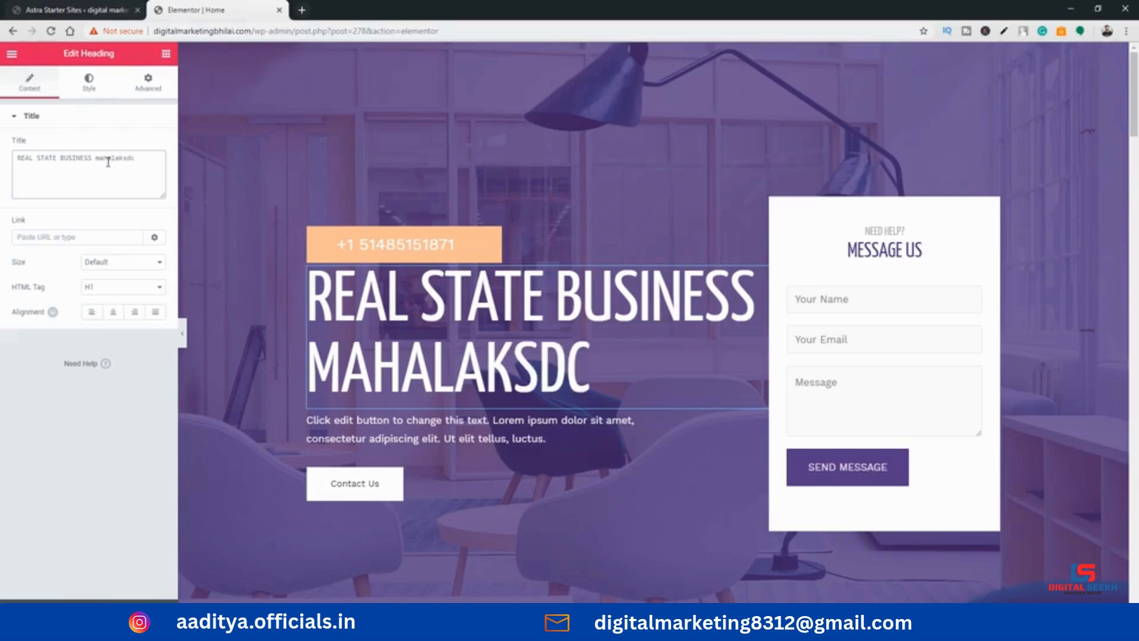
{"action": "key", "text": "BackSpace"}
{"action": "key", "text": "BackSpace"}
{"action": "type", "text": "shmi"}
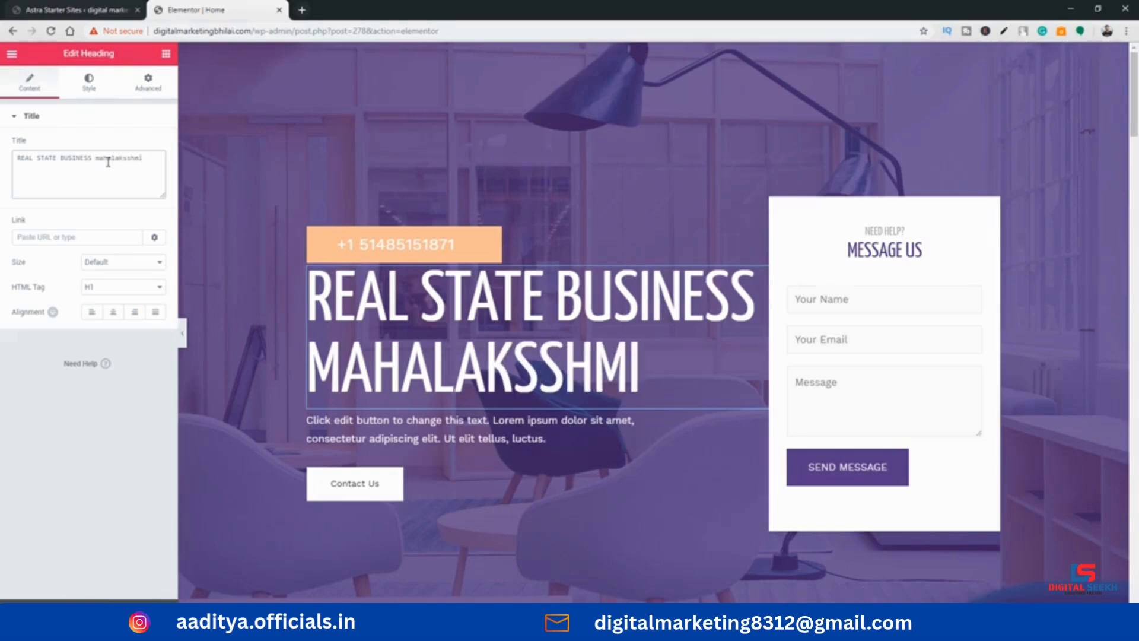
{"action": "left_click", "coordinate": [43, 239]}
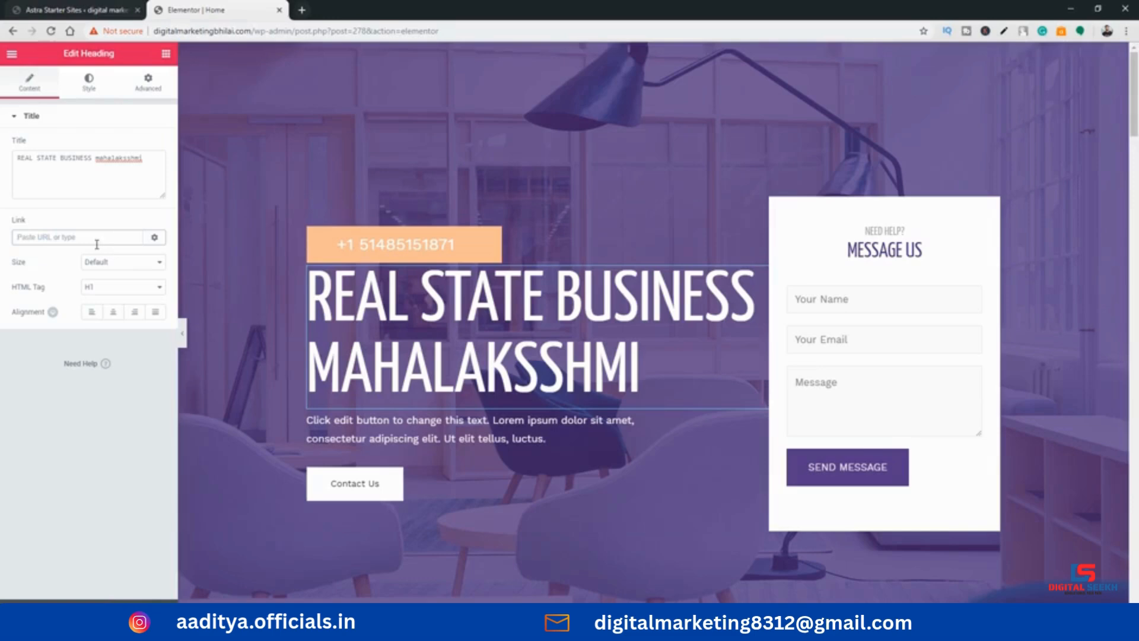
{"action": "type", "text": "www.mahalakshmi.com"}
{"action": "left_click", "coordinate": [76, 237]}
Try the Small and Medium sizes on the heading, then set its size to Large and its HTML tag to H2
{"action": "left_click", "coordinate": [134, 263]}
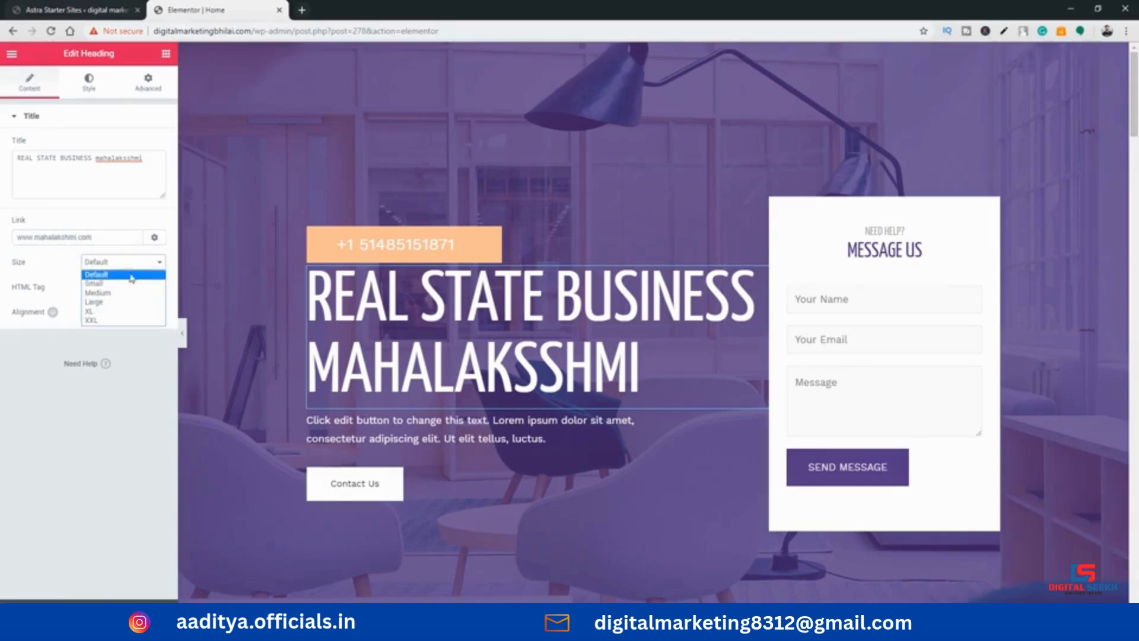
{"action": "left_click", "coordinate": [98, 284]}
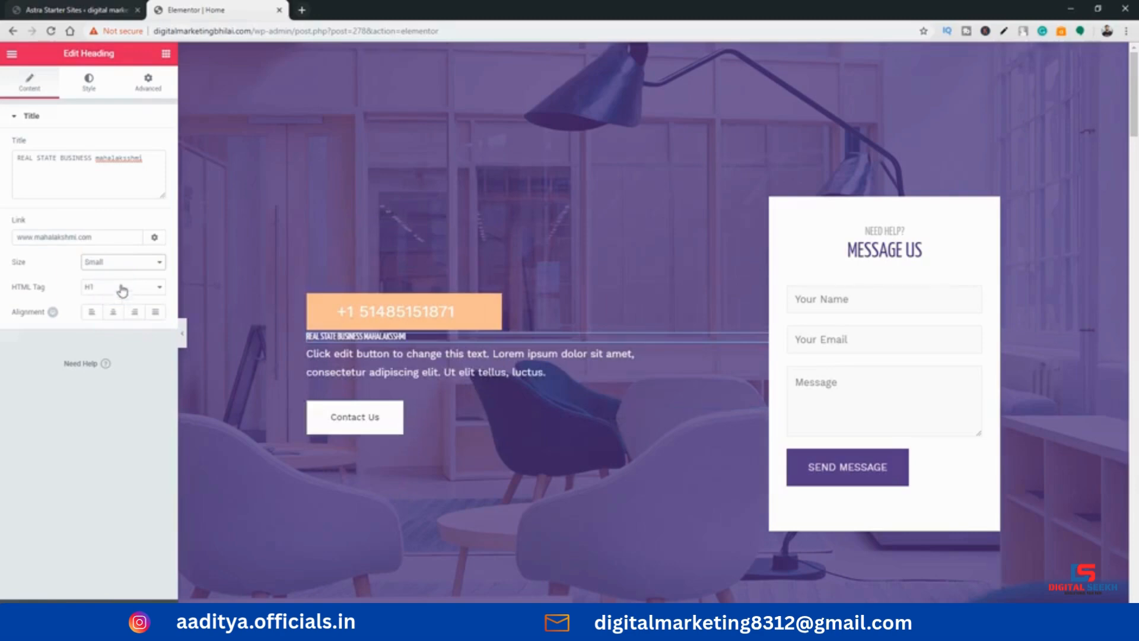
{"action": "left_click", "coordinate": [121, 264]}
{"action": "left_click", "coordinate": [115, 293]}
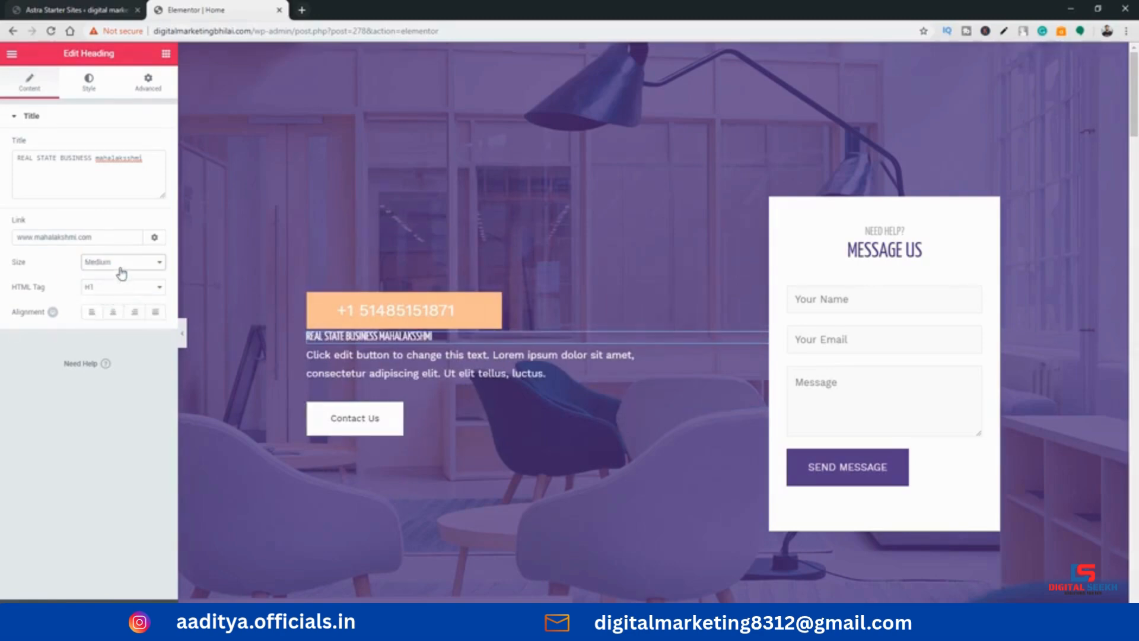
{"action": "left_click", "coordinate": [120, 265]}
{"action": "left_click", "coordinate": [117, 303]}
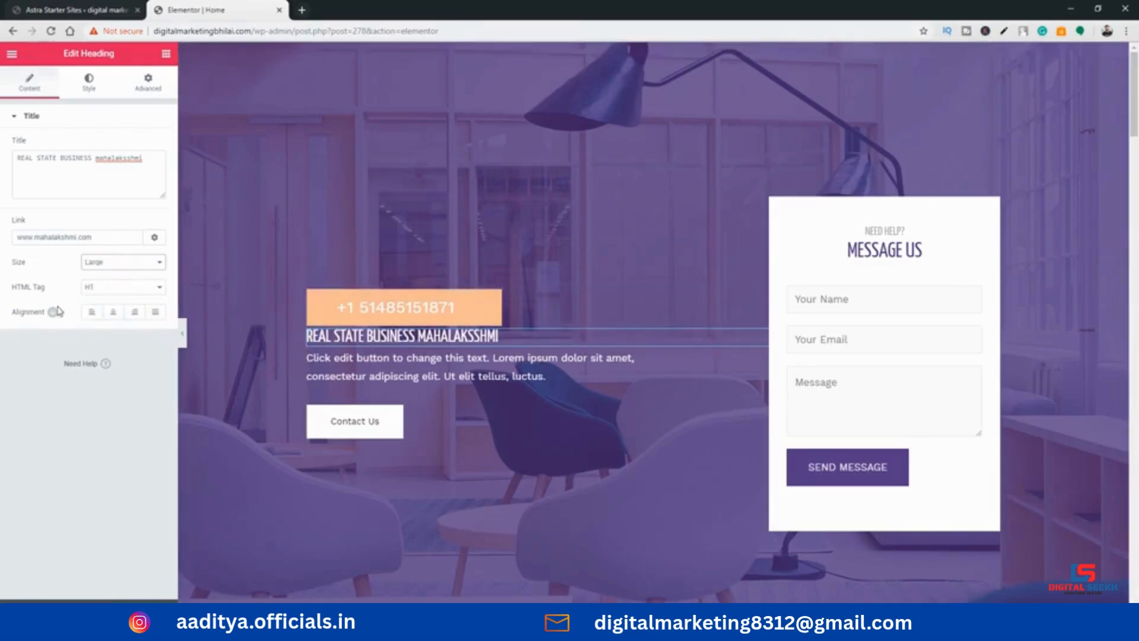
{"action": "left_click", "coordinate": [94, 290]}
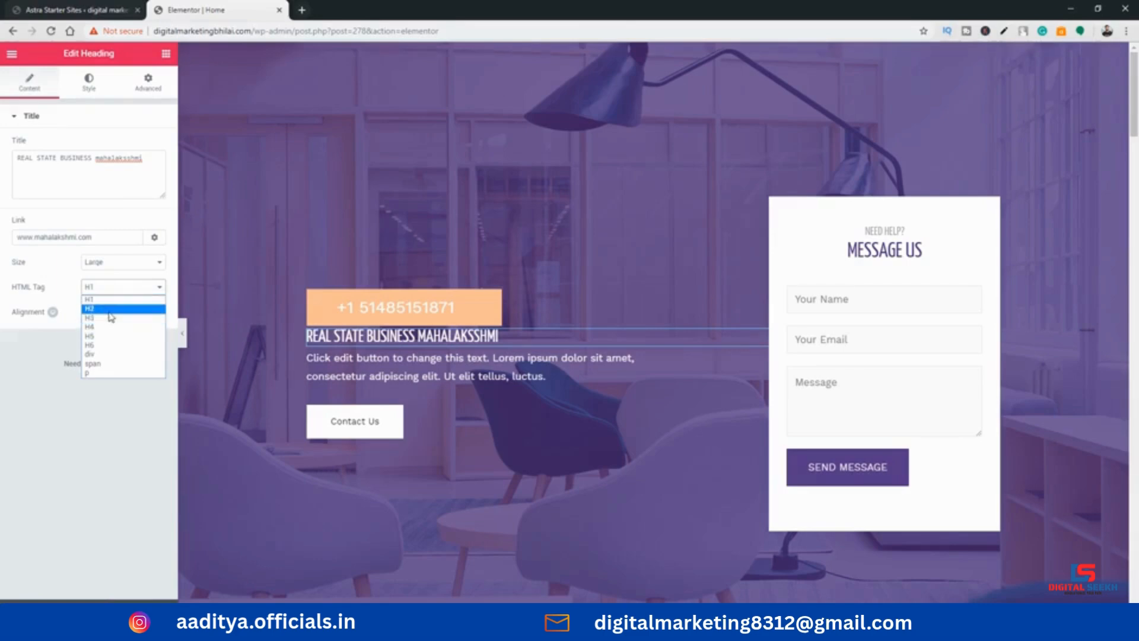
{"action": "left_click", "coordinate": [109, 309]}
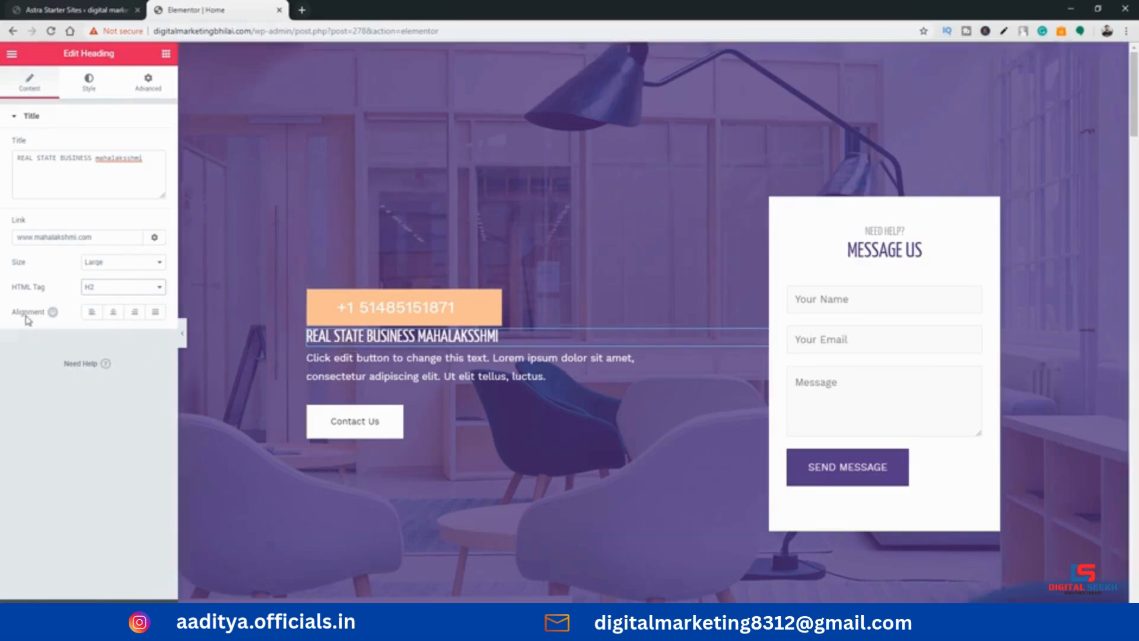
Compare center and right alignment for the heading and leave it centered
{"action": "left_click", "coordinate": [375, 338]}
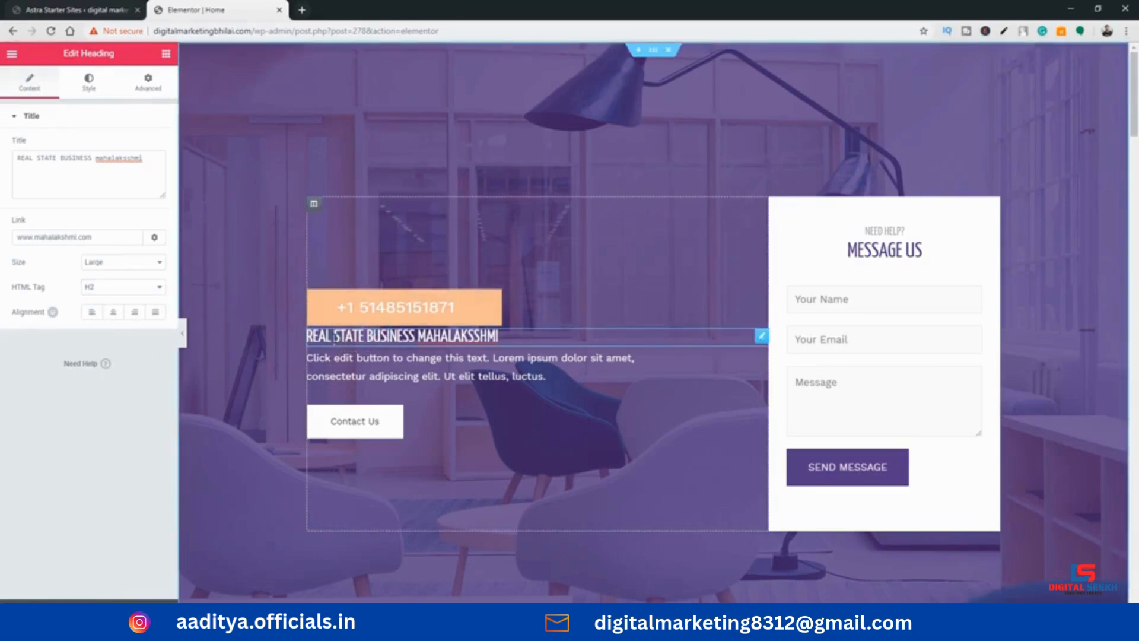
{"action": "left_click_drag", "start_coordinate": [307, 337], "coordinate": [164, 339]}
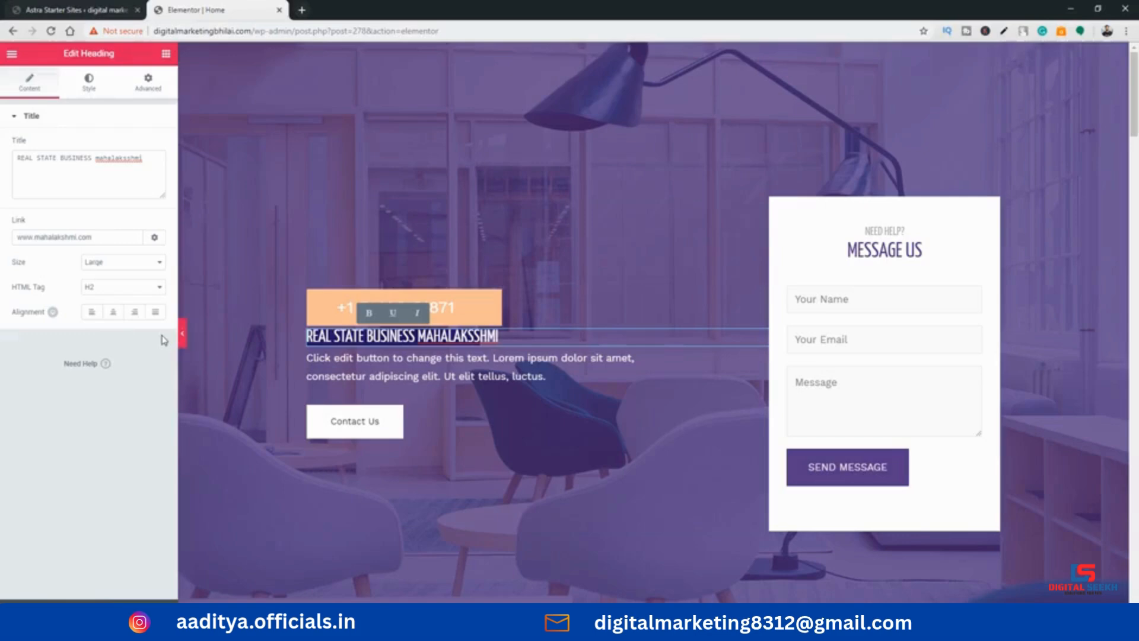
{"action": "left_click", "coordinate": [113, 313]}
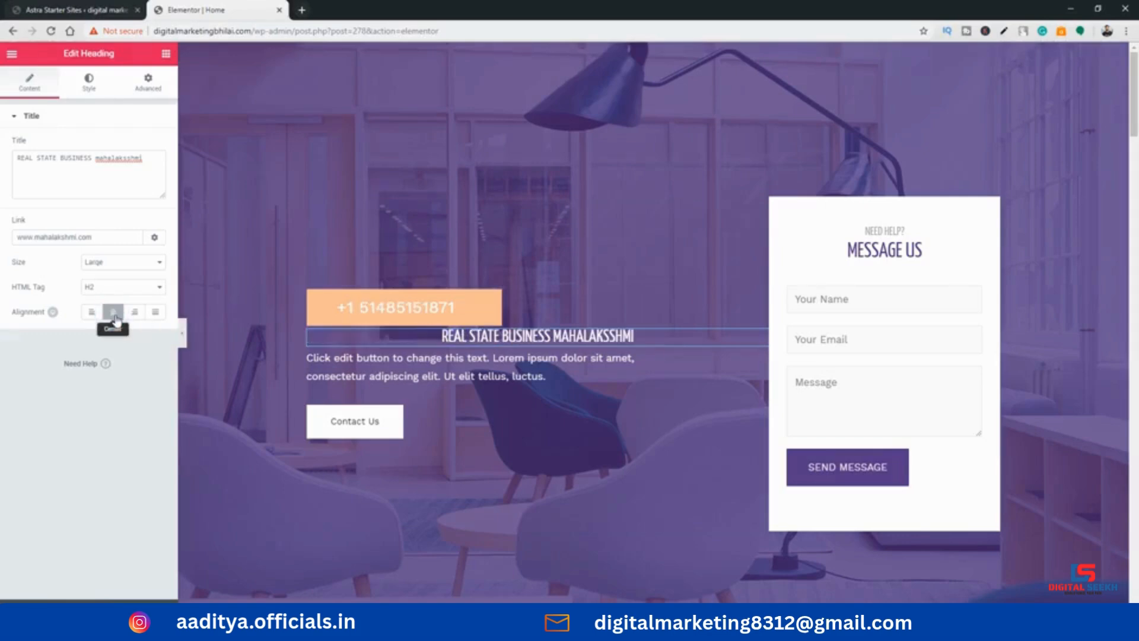
{"action": "left_click", "coordinate": [113, 313]}
{"action": "left_click", "coordinate": [135, 312]}
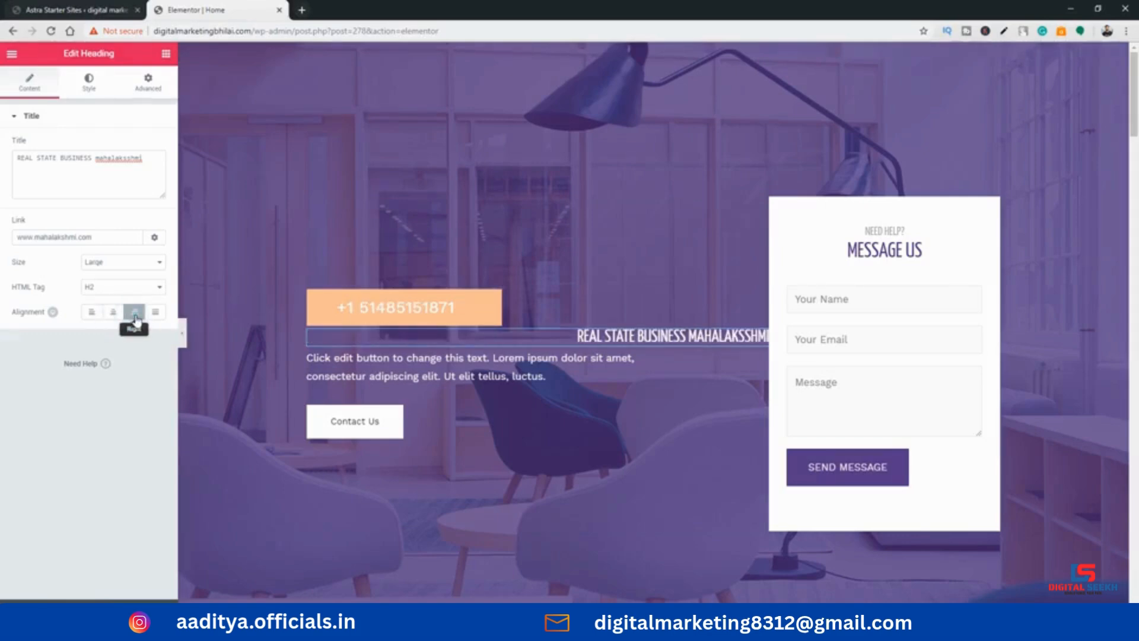
{"action": "left_click", "coordinate": [134, 313]}
{"action": "left_click", "coordinate": [113, 313]}
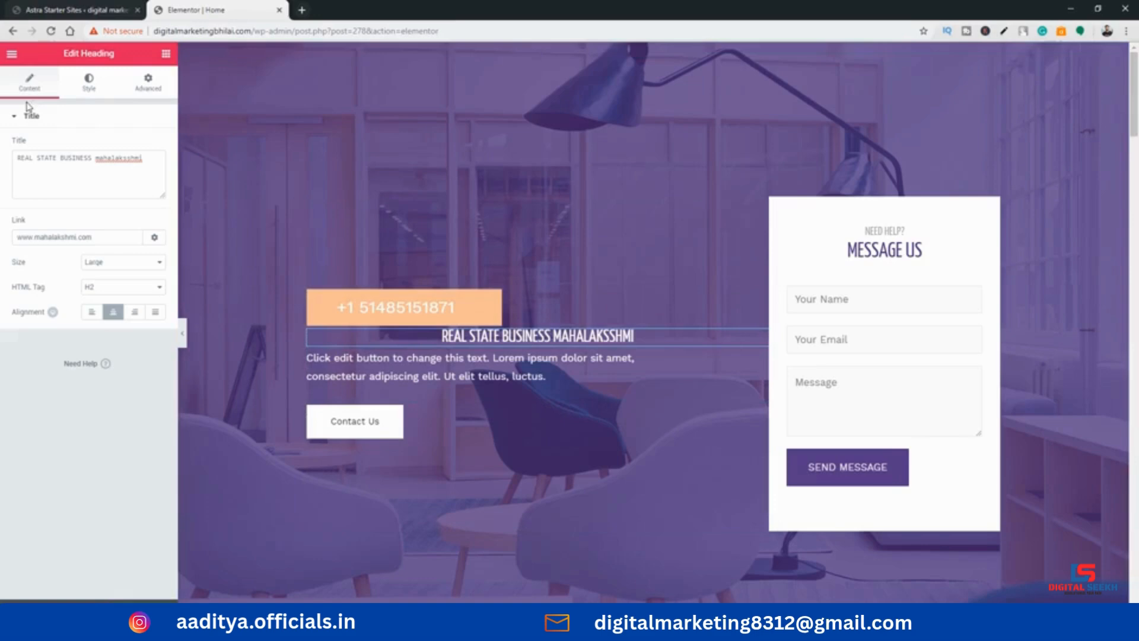
Try black as the heading's text color, then set it to the green swatch #61ce70
{"action": "left_click", "coordinate": [89, 82]}
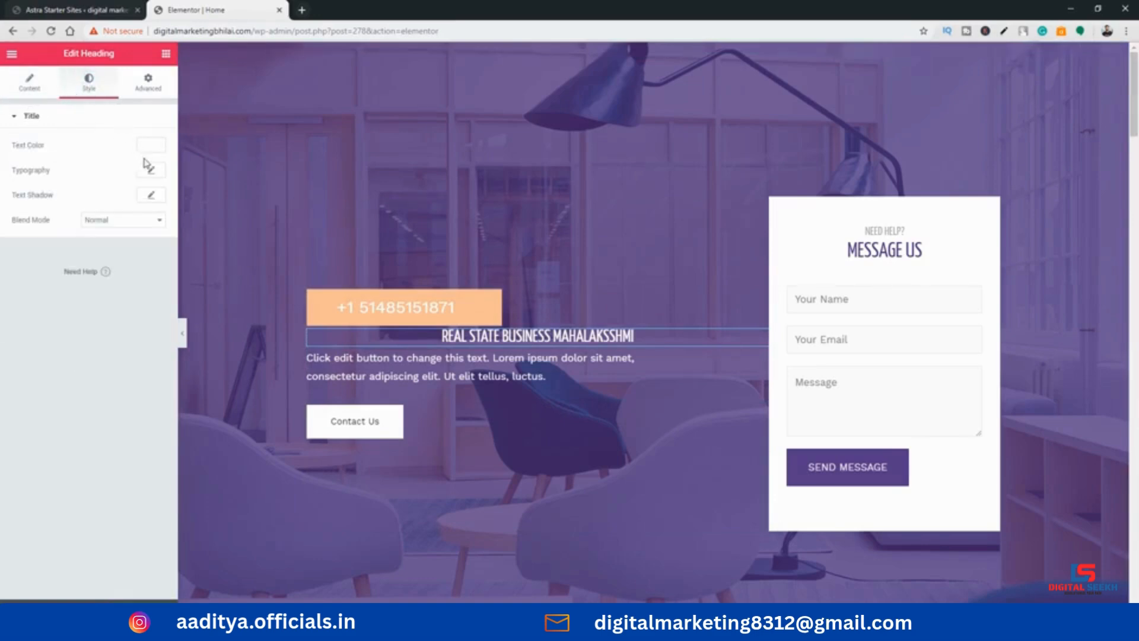
{"action": "left_click_drag", "start_coordinate": [459, 336], "coordinate": [522, 336]}
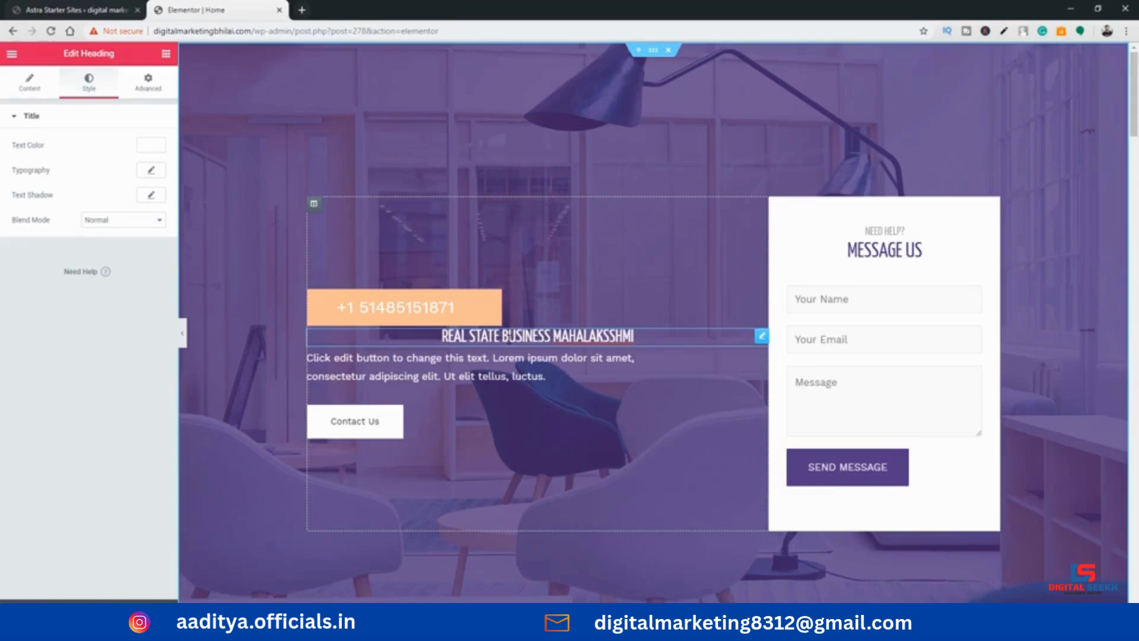
{"action": "left_click", "coordinate": [151, 144]}
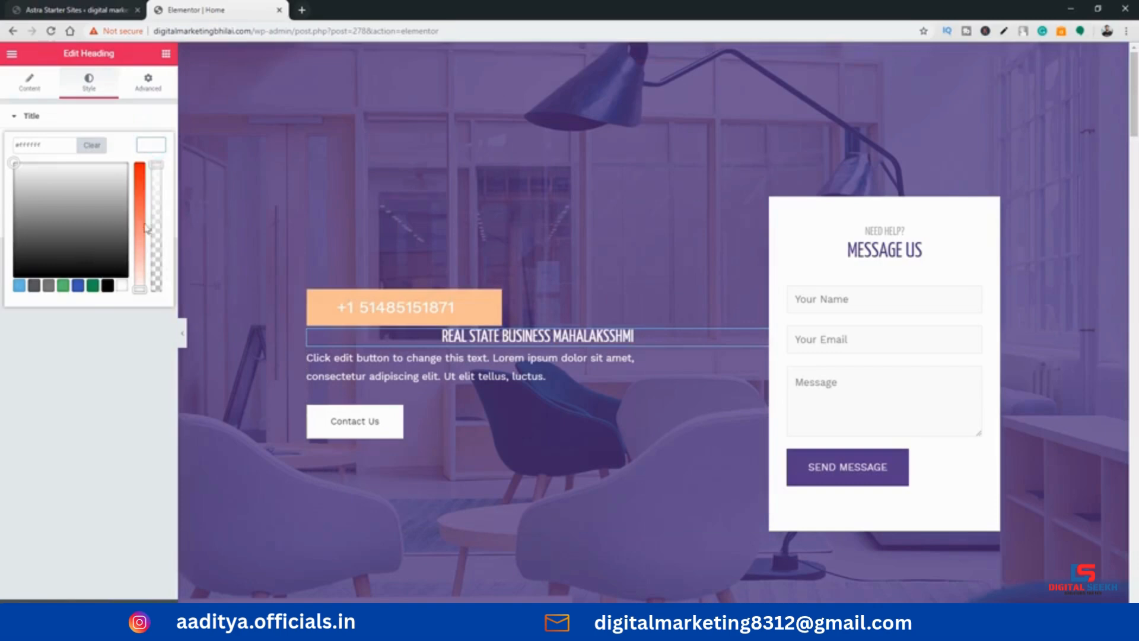
{"action": "left_click", "coordinate": [107, 285]}
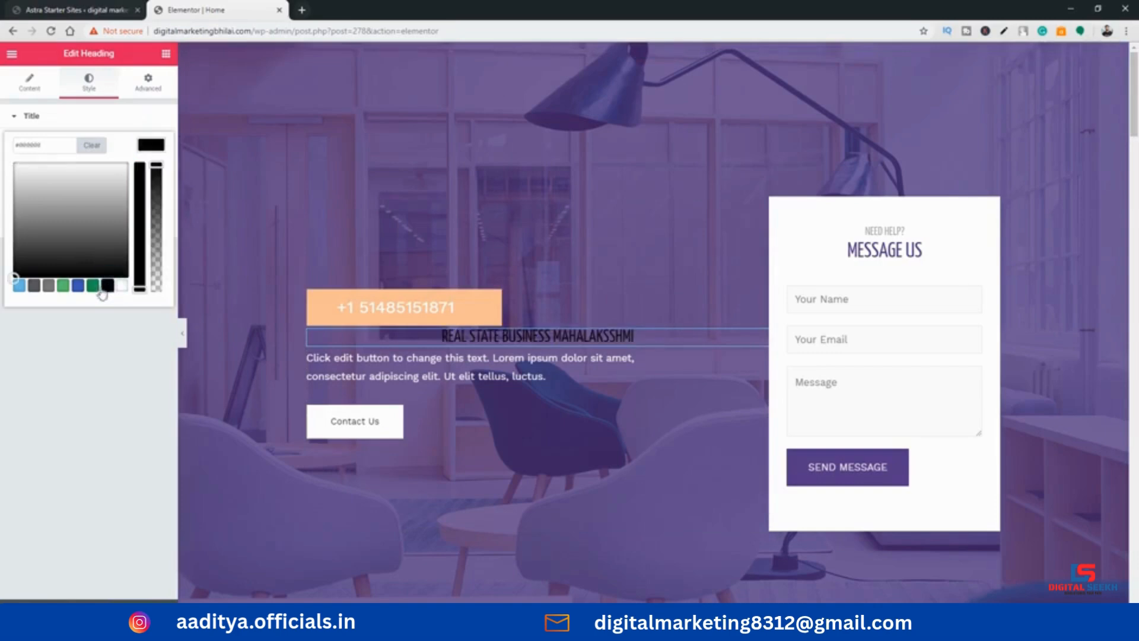
{"action": "left_click", "coordinate": [63, 286]}
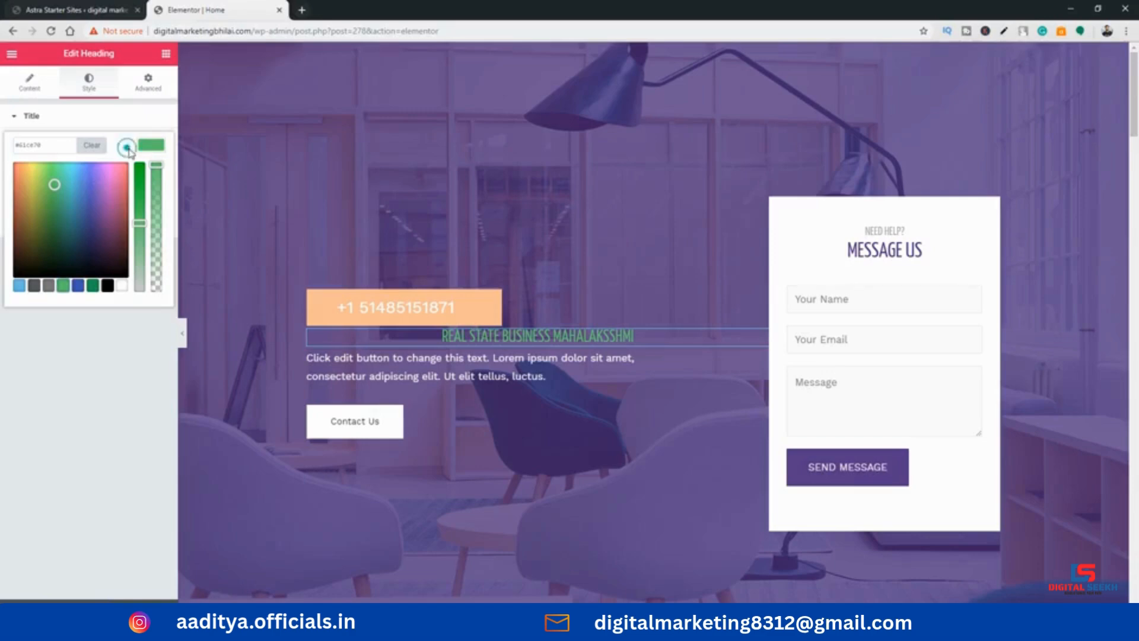
{"action": "left_click", "coordinate": [150, 146]}
Set the heading's typography to size 59, line height 0.3 and letter spacing 1.2
{"action": "left_click", "coordinate": [151, 170]}
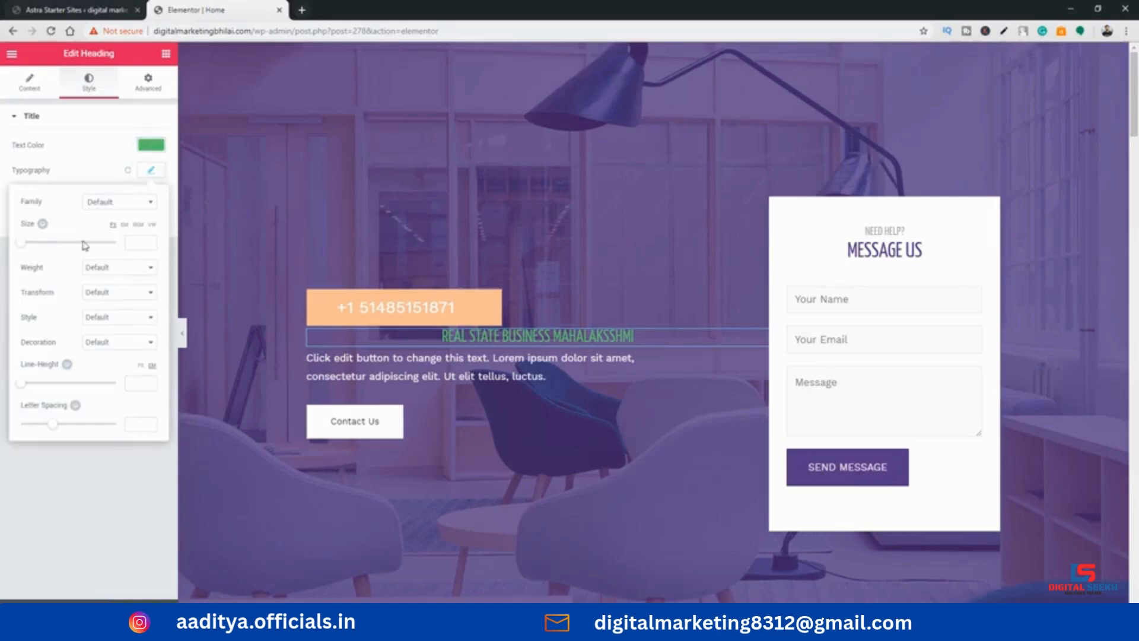
{"action": "left_click_drag", "start_coordinate": [20, 242], "coordinate": [52, 254]}
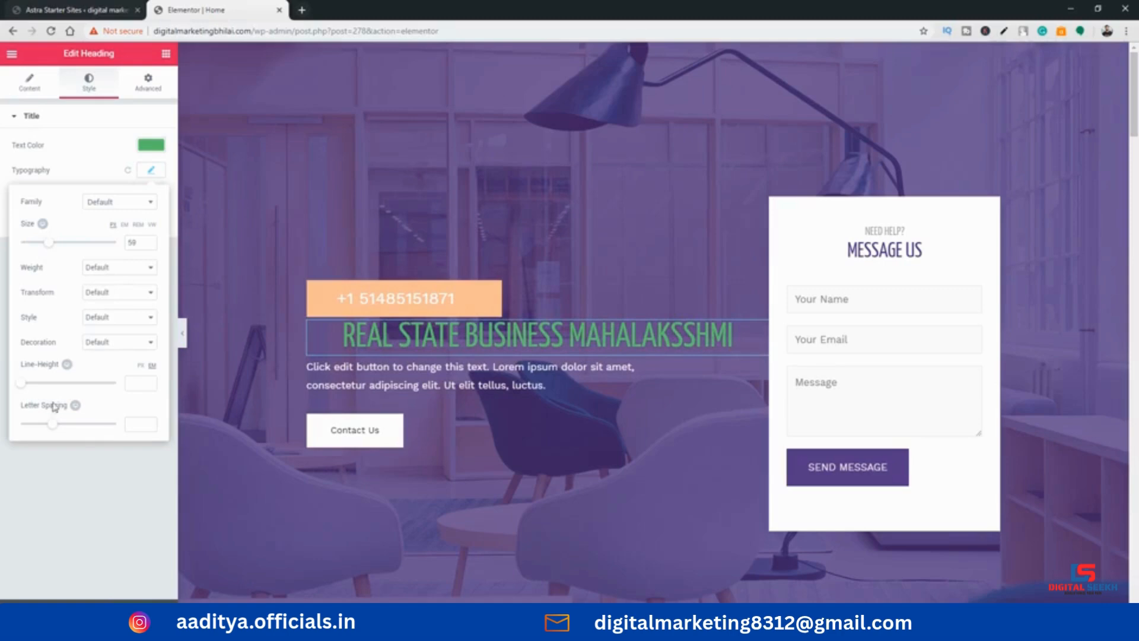
{"action": "left_click", "coordinate": [56, 424]}
{"action": "left_click", "coordinate": [21, 382]}
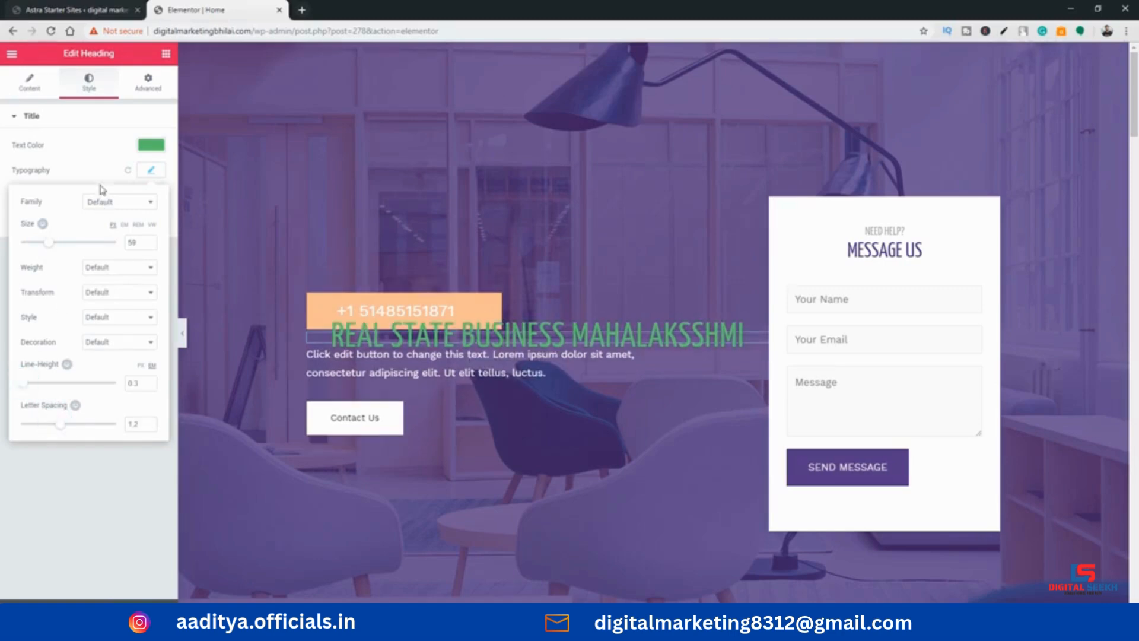
{"action": "left_click", "coordinate": [100, 153]}
Add a text shadow to the heading with horizontal offset 12 and vertical offset 25
{"action": "left_click", "coordinate": [151, 195]}
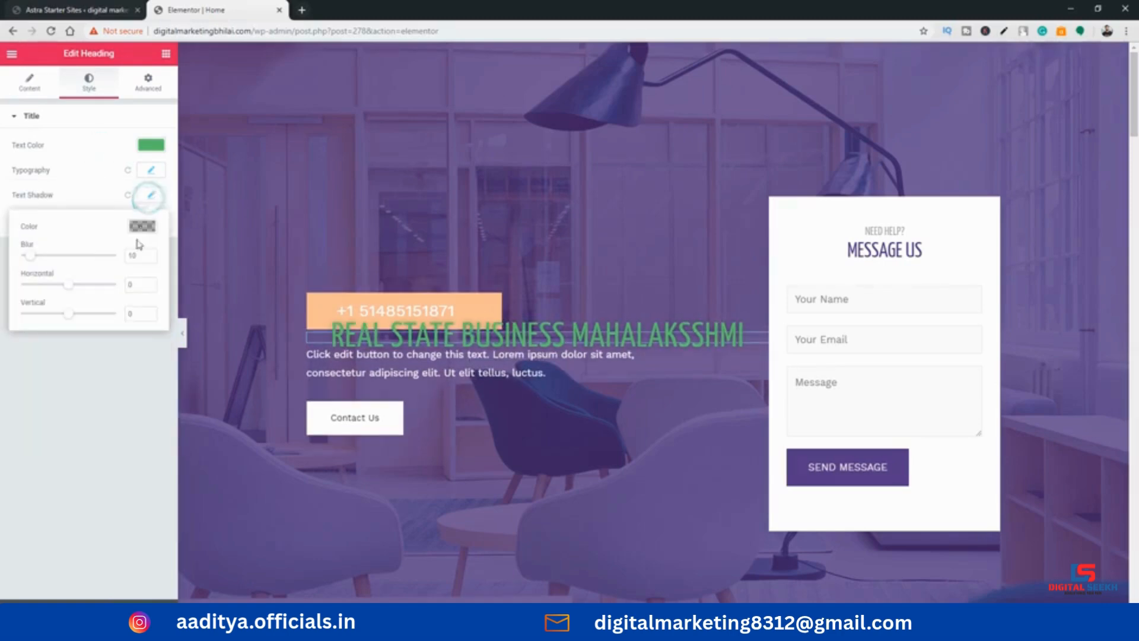
{"action": "left_click_drag", "start_coordinate": [71, 313], "coordinate": [74, 284]}
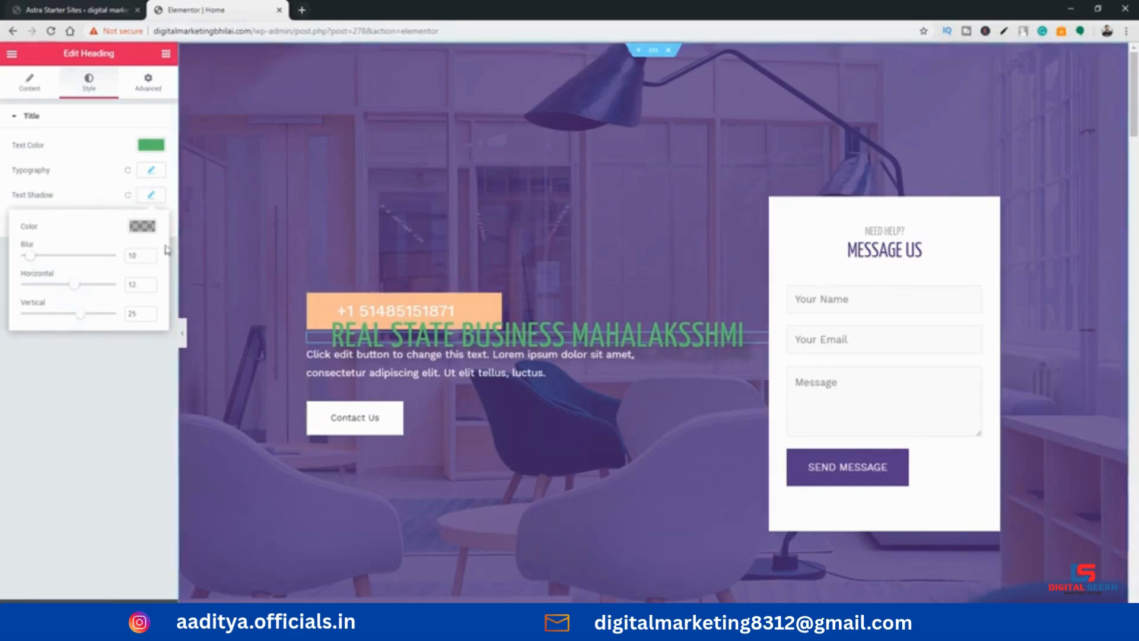
{"action": "left_click", "coordinate": [82, 193]}
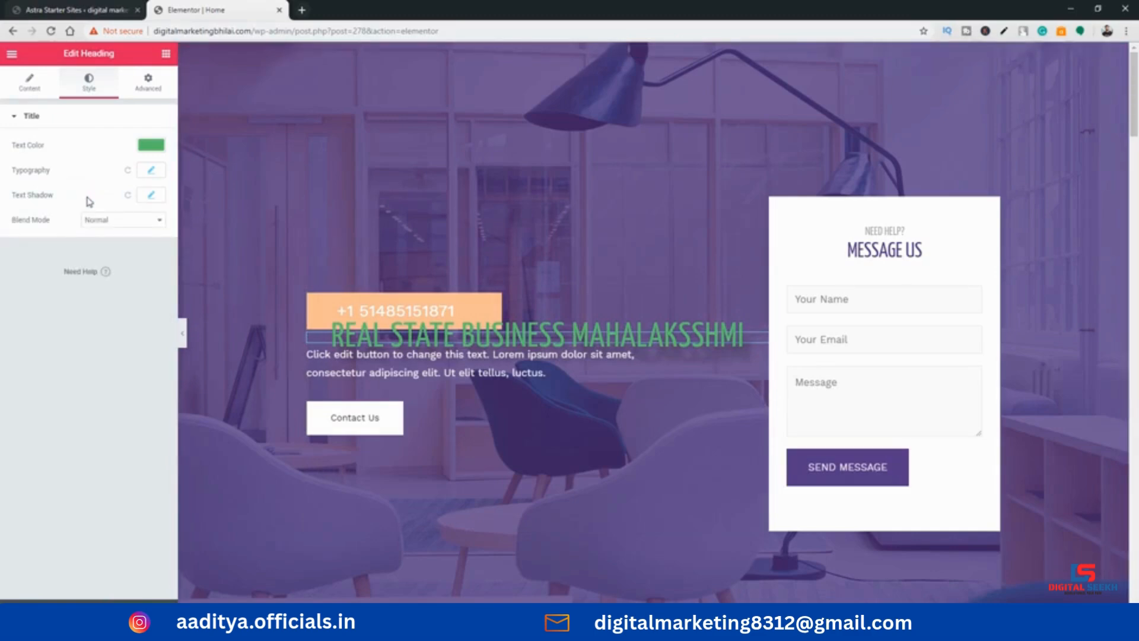
Try the Zoom In entrance animation on the heading, then set it to Bounce In
{"action": "left_click", "coordinate": [147, 86]}
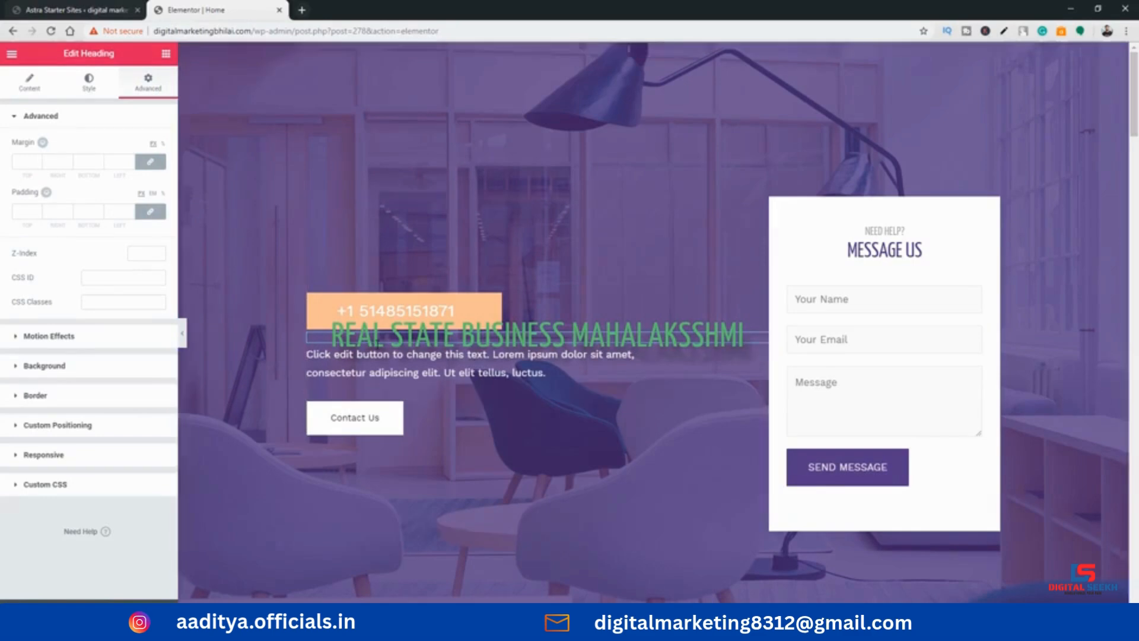
{"action": "left_click", "coordinate": [95, 336]}
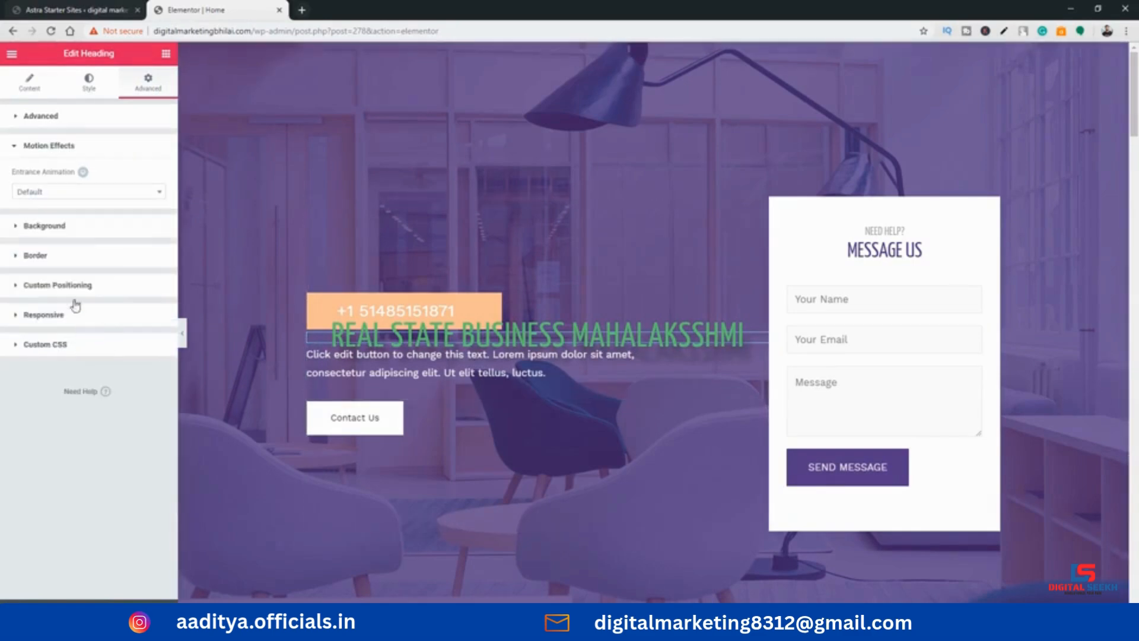
{"action": "left_click", "coordinate": [99, 192]}
{"action": "scroll", "coordinate": [103, 283], "scroll_direction": "down", "scroll_amount": 1}
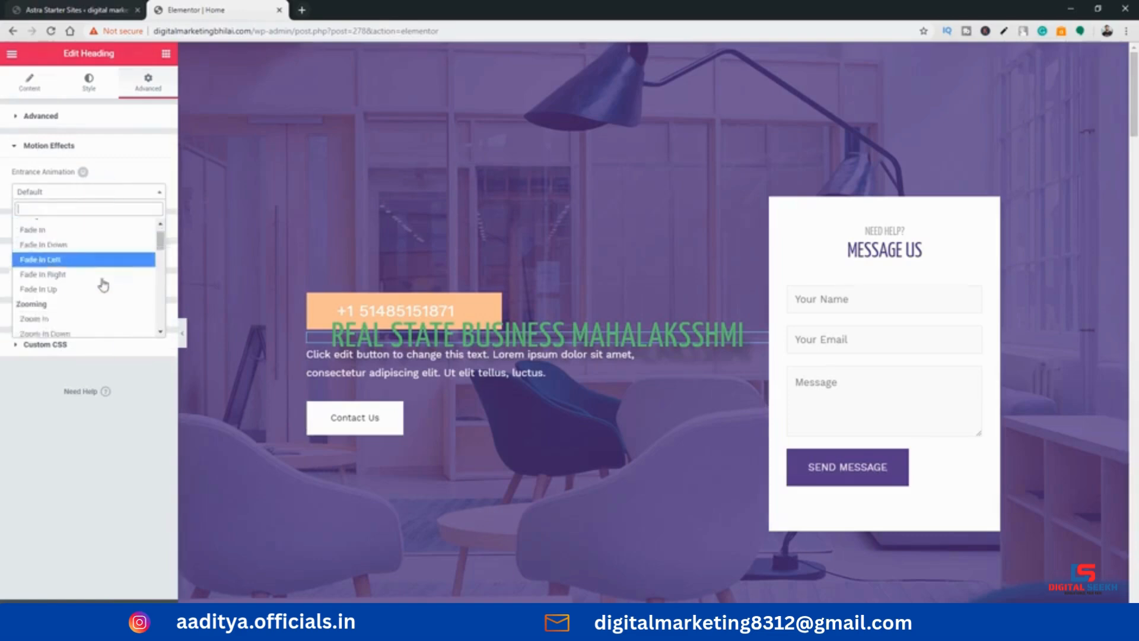
{"action": "scroll", "coordinate": [101, 283], "scroll_direction": "down", "scroll_amount": 3}
{"action": "scroll", "coordinate": [89, 279], "scroll_direction": "up", "scroll_amount": 2}
{"action": "left_click", "coordinate": [86, 283]}
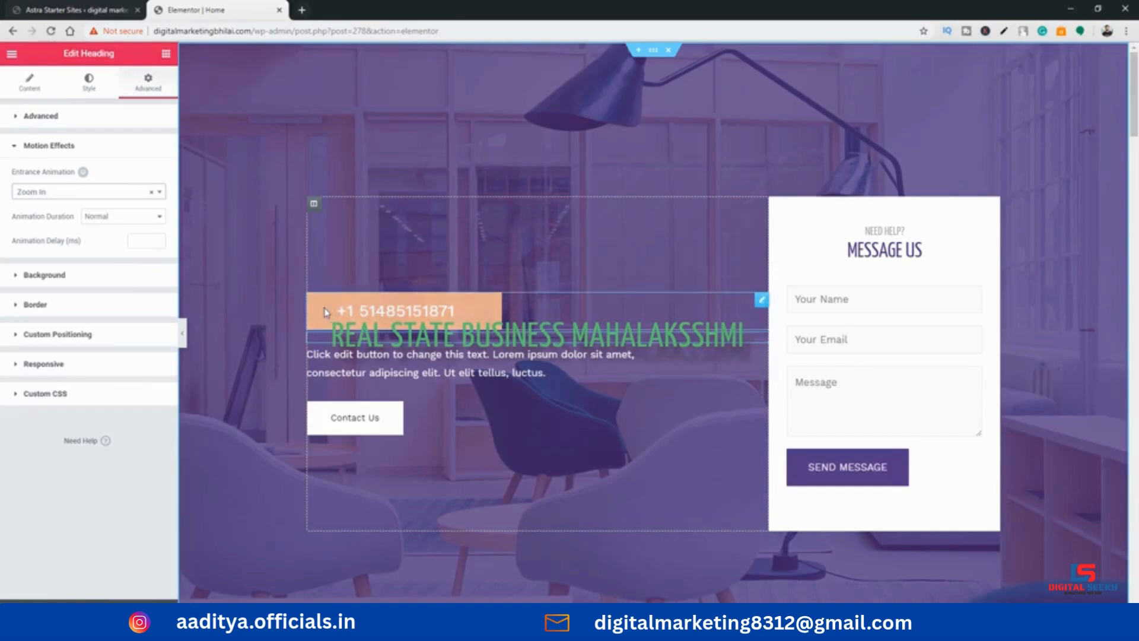
{"action": "left_click", "coordinate": [153, 192]}
{"action": "left_click", "coordinate": [89, 330]}
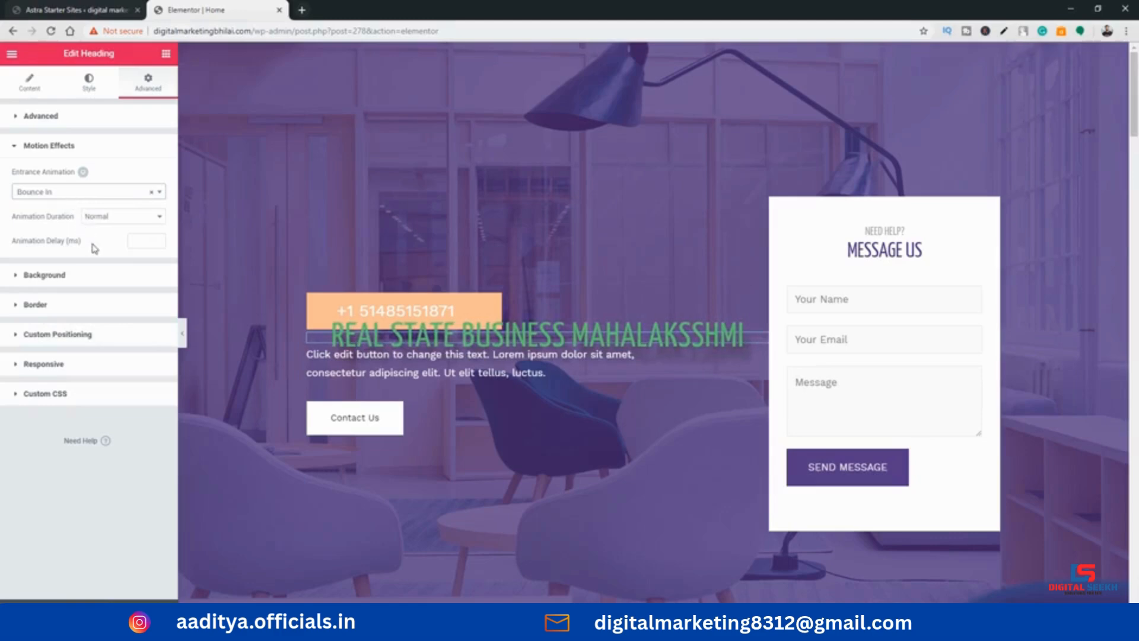
Look through the heading's Background, Border and Custom Positioning settings
{"action": "left_click", "coordinate": [83, 275]}
{"action": "left_click", "coordinate": [77, 261]}
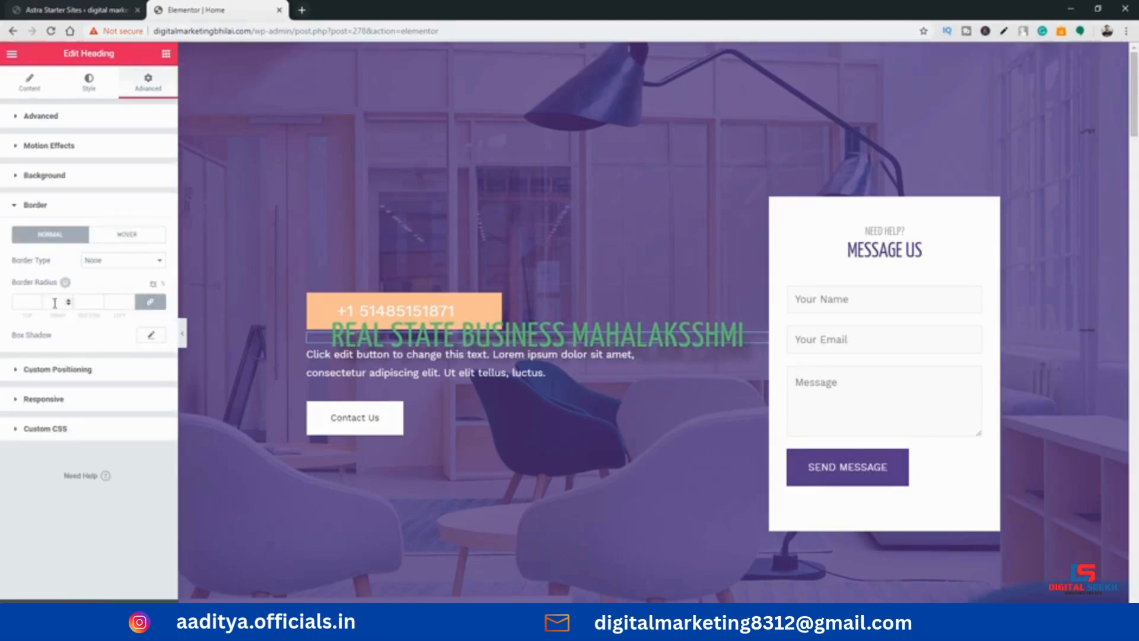
{"action": "left_click", "coordinate": [64, 370]}
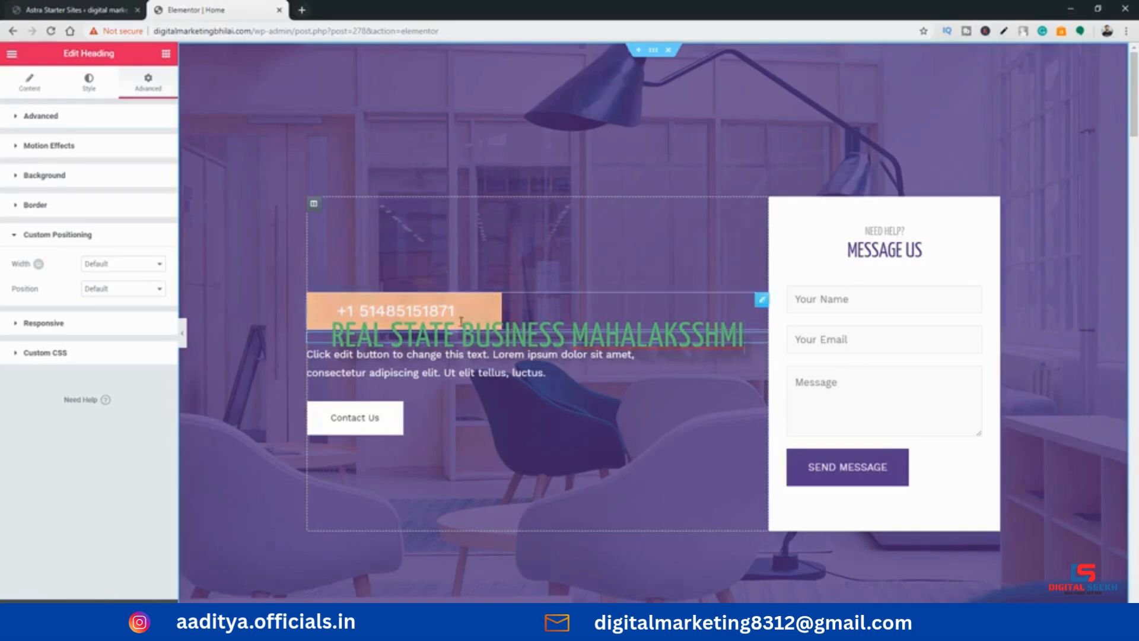
Add a Video widget directly below the Contact Us button in the hero section
{"action": "left_click", "coordinate": [453, 380]}
{"action": "scroll", "coordinate": [452, 332], "scroll_direction": "down", "scroll_amount": 3}
{"action": "scroll", "coordinate": [452, 291], "scroll_direction": "up", "scroll_amount": 3}
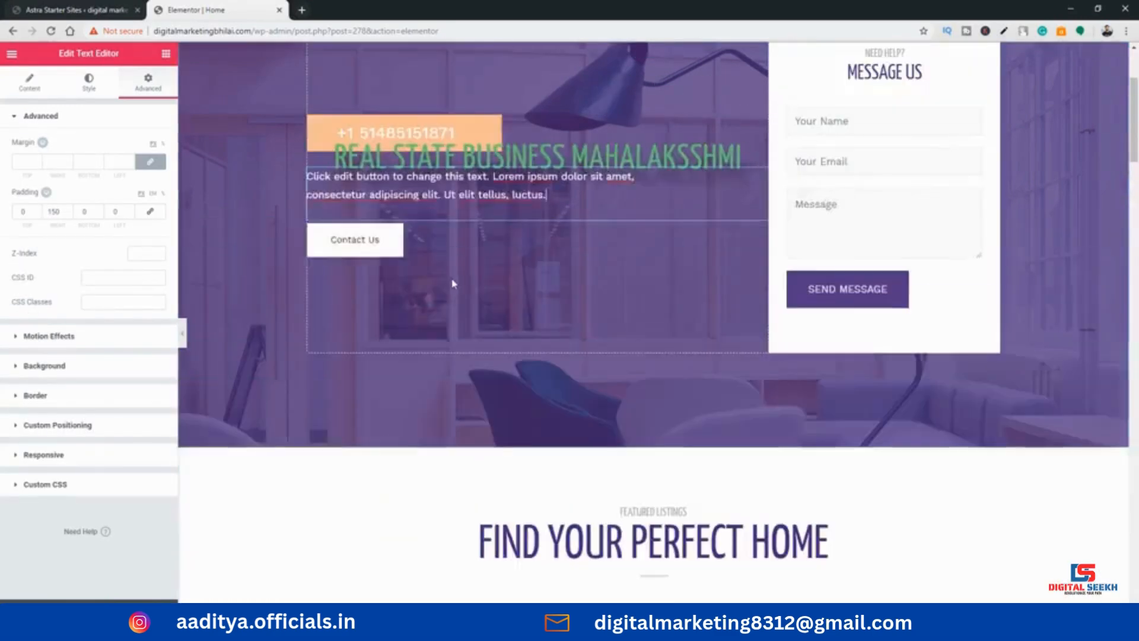
{"action": "scroll", "coordinate": [451, 271], "scroll_direction": "down", "scroll_amount": 2}
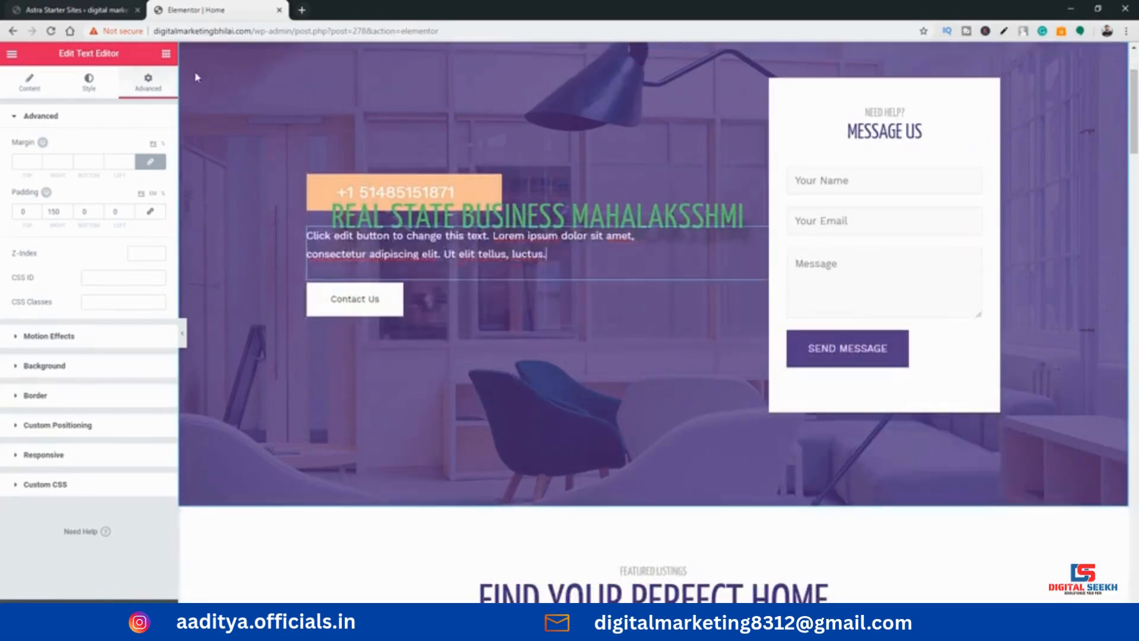
{"action": "left_click", "coordinate": [166, 56]}
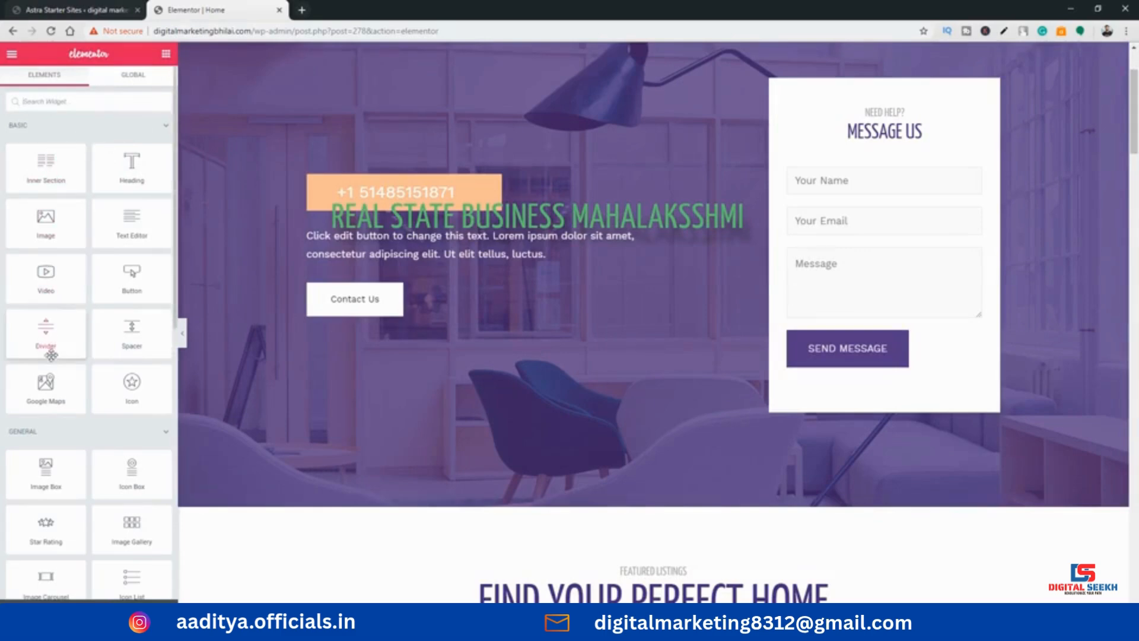
{"action": "scroll", "coordinate": [50, 350], "scroll_direction": "down", "scroll_amount": 1}
{"action": "scroll", "coordinate": [130, 323], "scroll_direction": "up", "scroll_amount": 1}
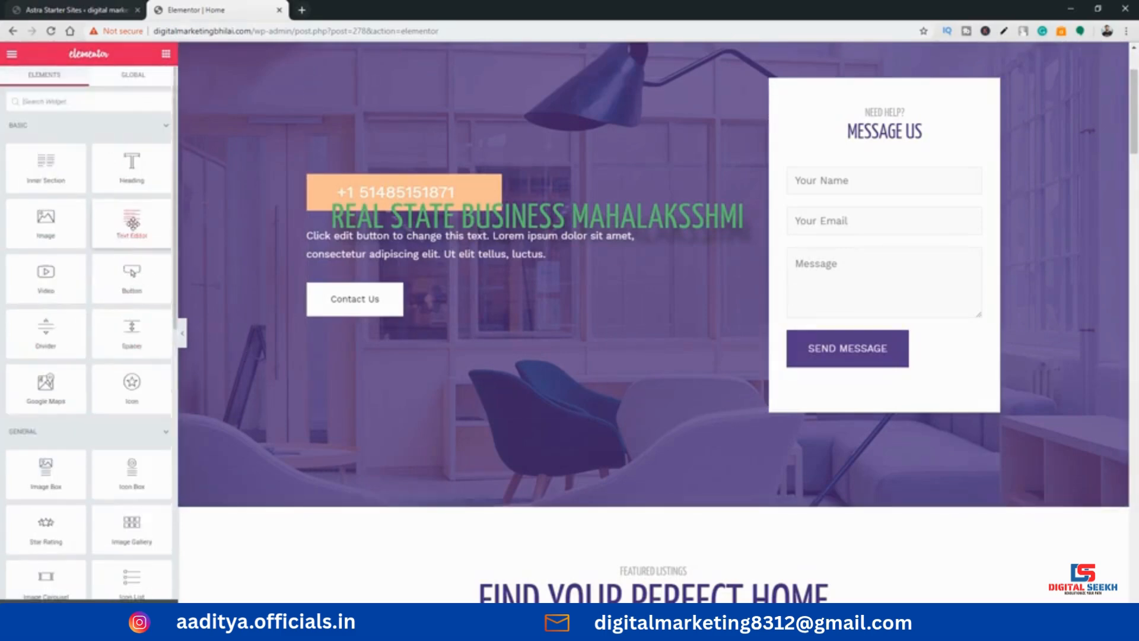
{"action": "scroll", "coordinate": [101, 247], "scroll_direction": "down", "scroll_amount": 2}
{"action": "left_click_drag", "start_coordinate": [47, 157], "coordinate": [508, 321]}
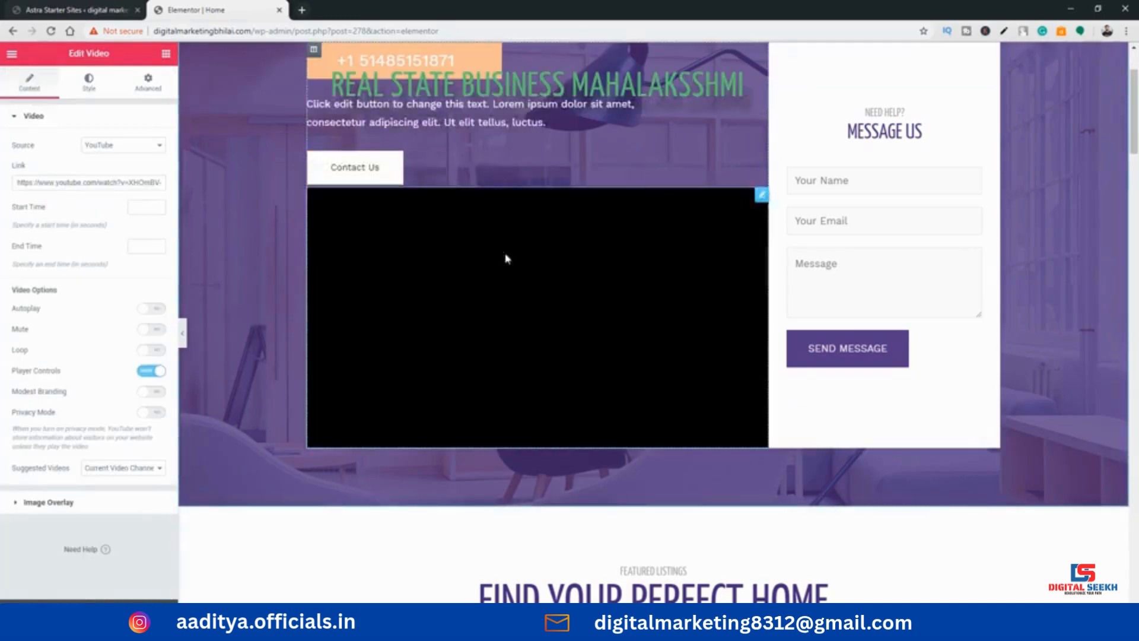
{"action": "scroll", "coordinate": [411, 322], "scroll_direction": "up", "scroll_amount": 2}
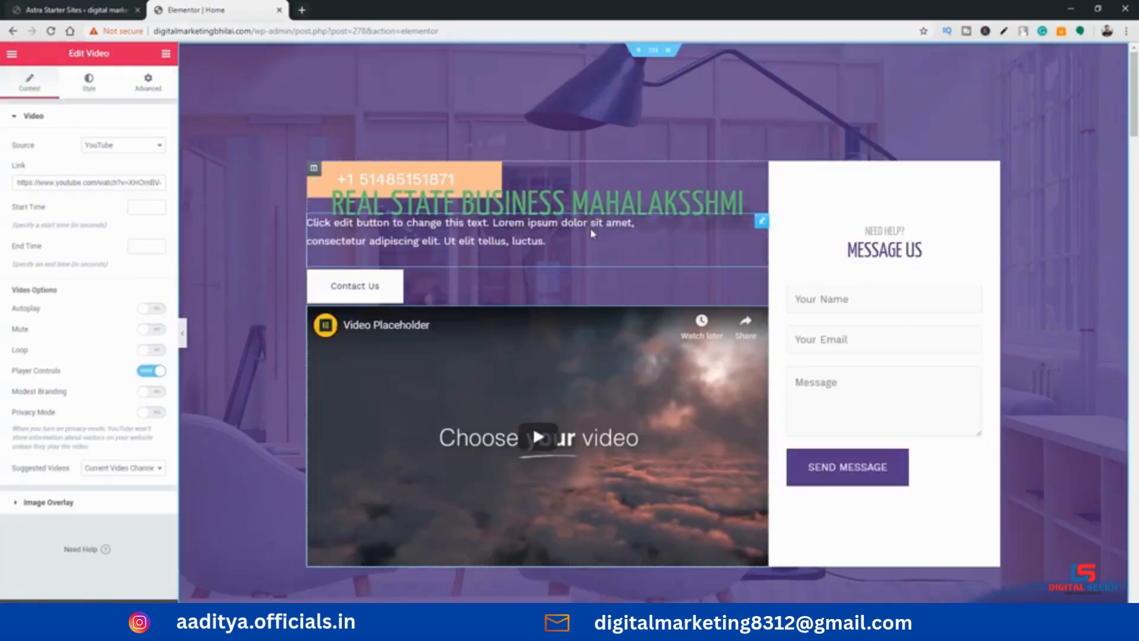
Insert an Inner Section with the 50/50 structure above the phone number banner and widen its first column
{"action": "left_click", "coordinate": [166, 54]}
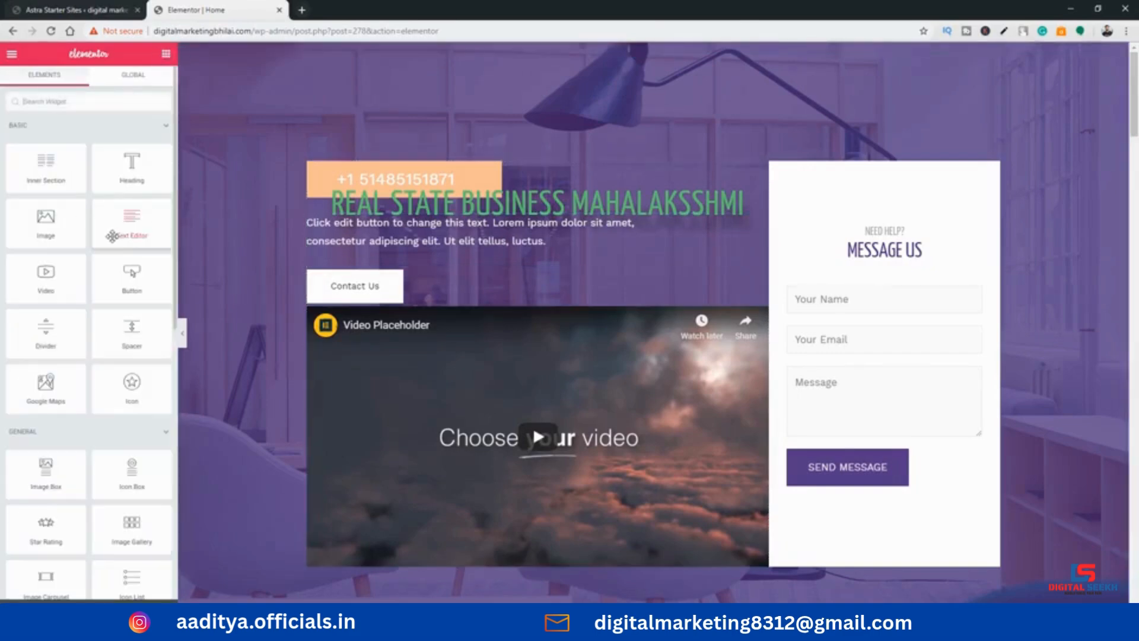
{"action": "scroll", "coordinate": [673, 316], "scroll_direction": "down", "scroll_amount": 1}
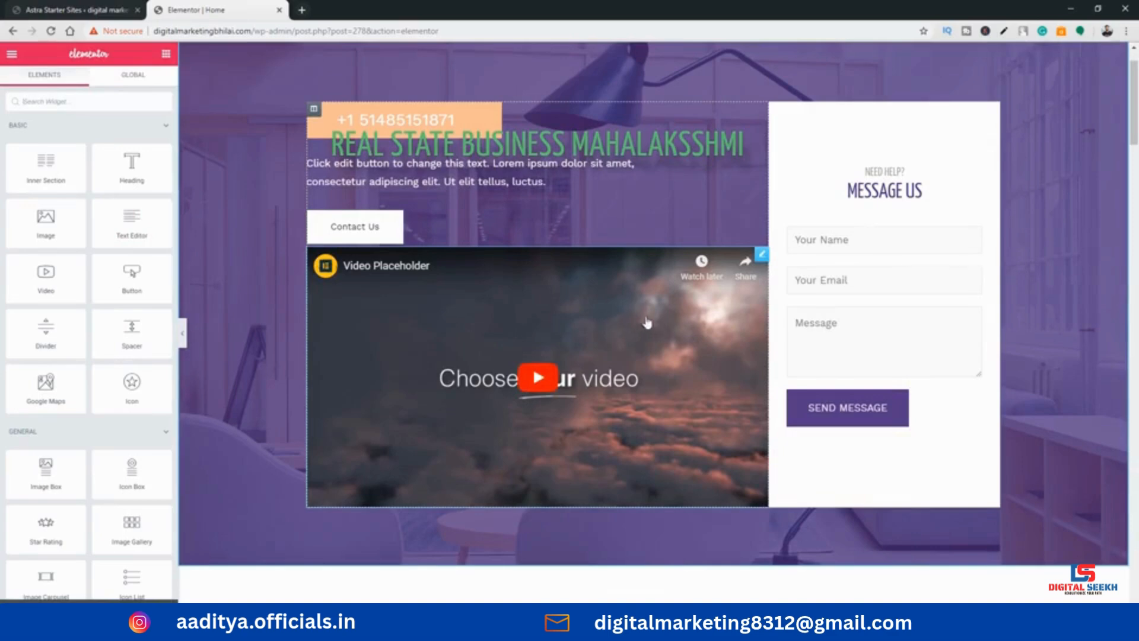
{"action": "scroll", "coordinate": [621, 323], "scroll_direction": "up", "scroll_amount": 1}
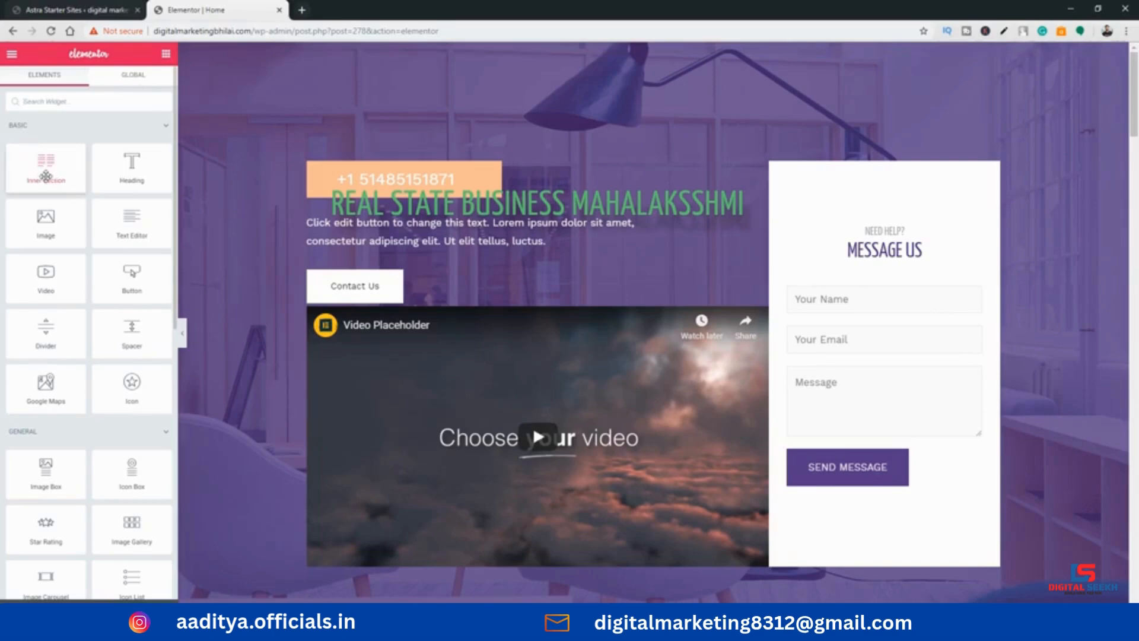
{"action": "left_click_drag", "start_coordinate": [46, 176], "coordinate": [498, 162]}
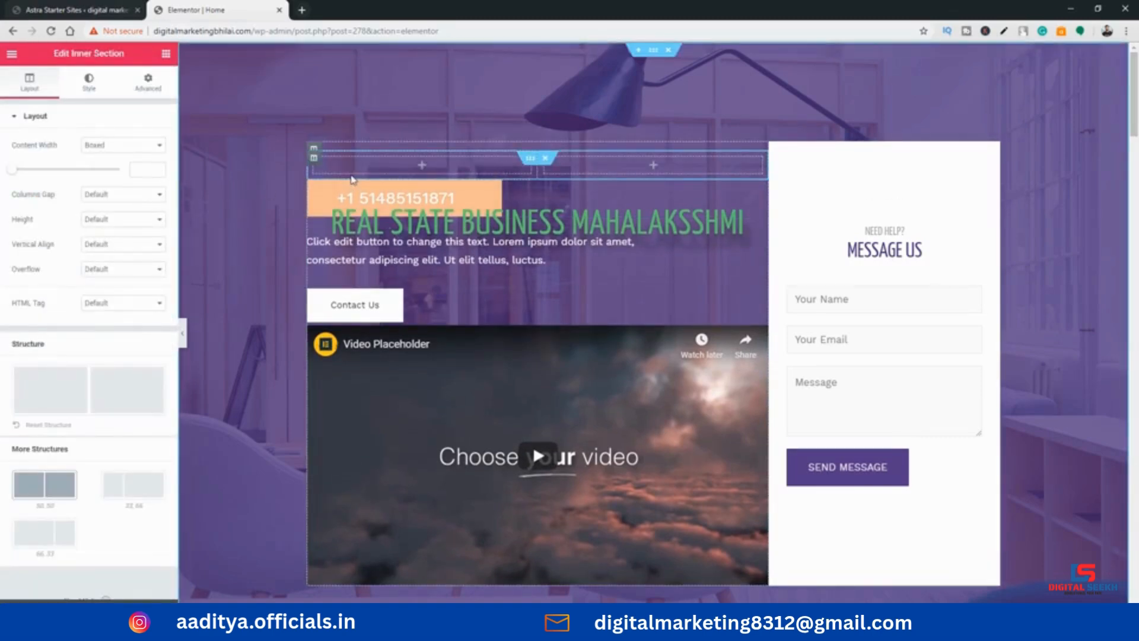
{"action": "left_click", "coordinate": [42, 495]}
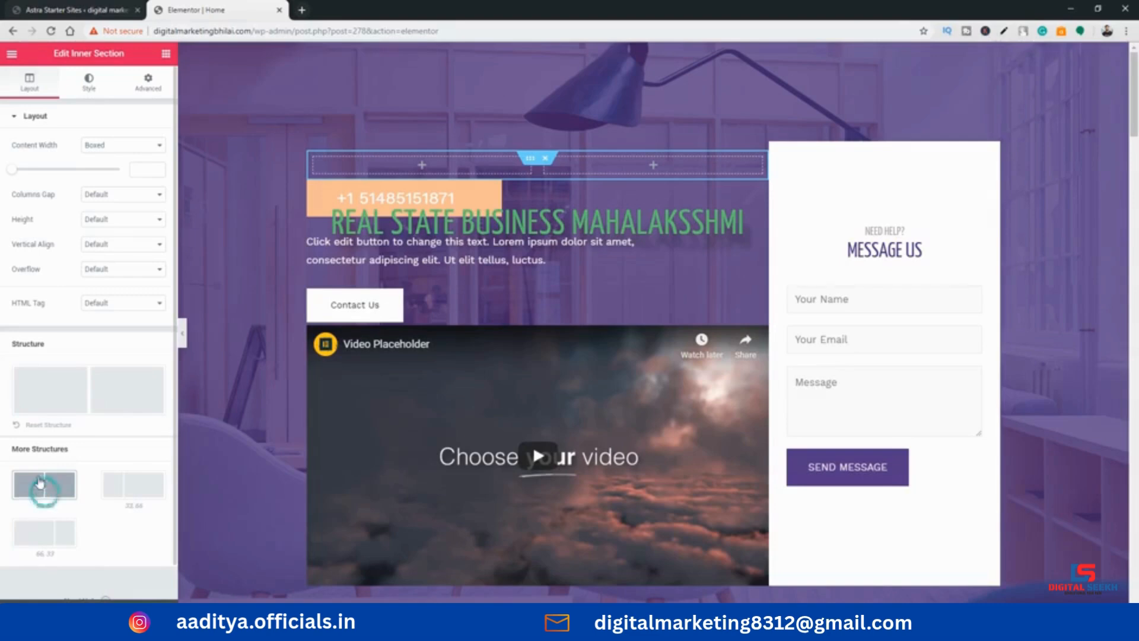
{"action": "left_click_drag", "start_coordinate": [12, 450], "coordinate": [72, 452]}
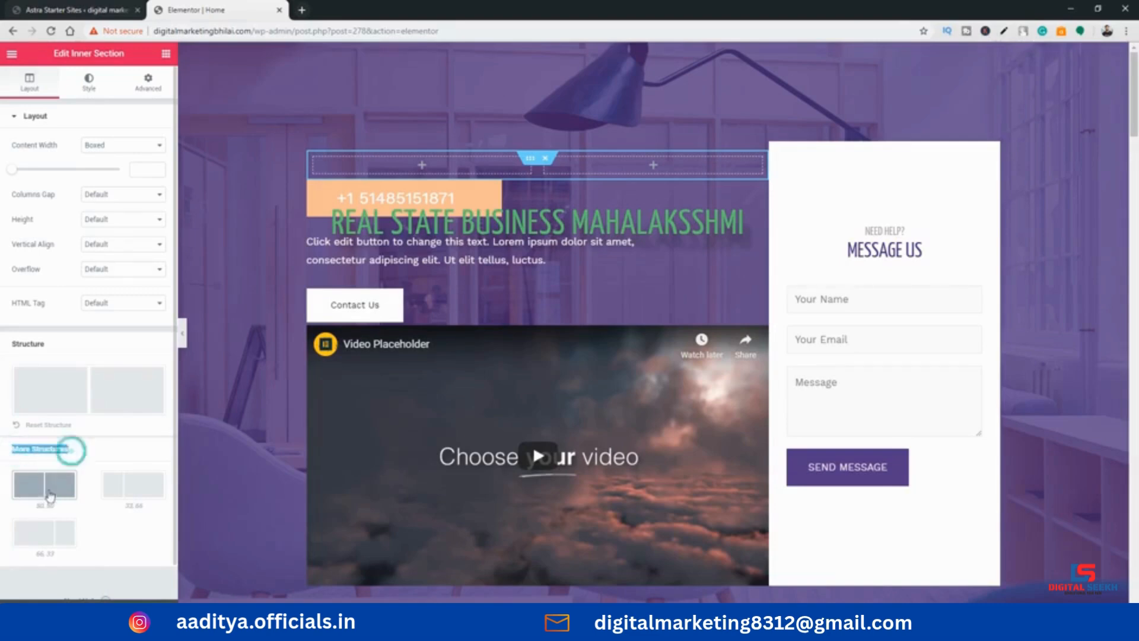
{"action": "left_click", "coordinate": [42, 492]}
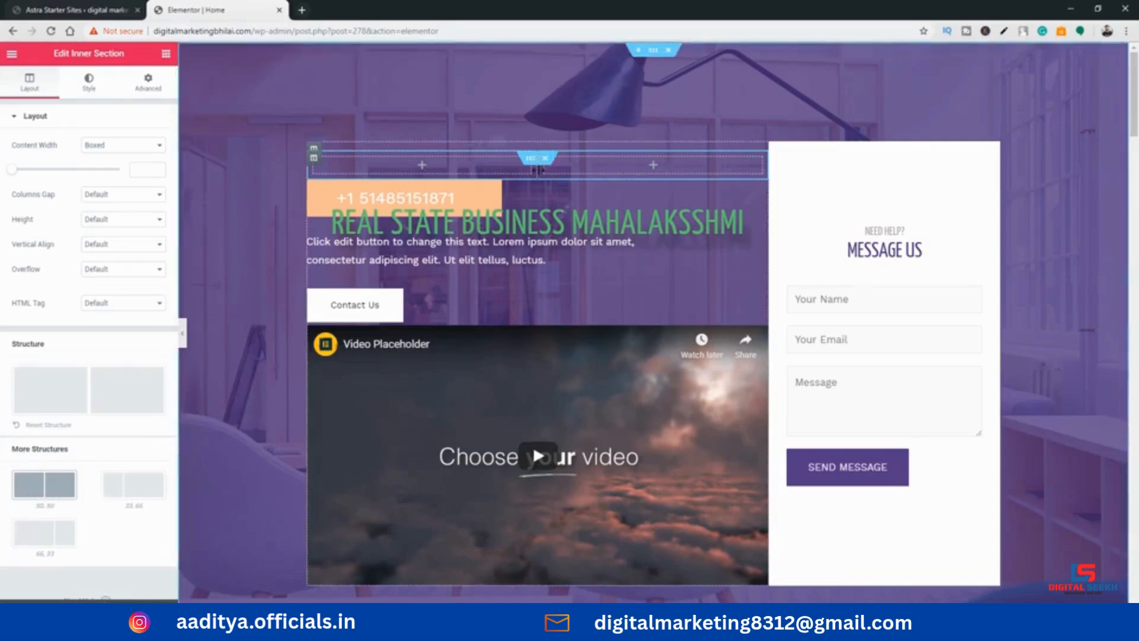
{"action": "left_click_drag", "start_coordinate": [540, 171], "coordinate": [622, 172]}
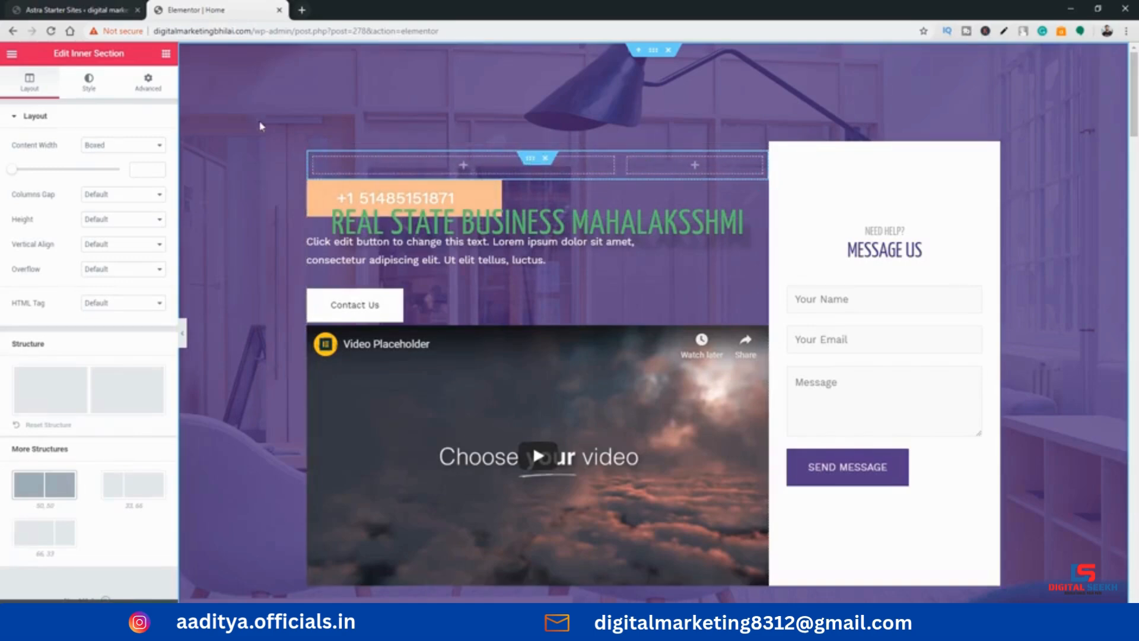
Add a Heading widget between the Contact Us button and the video, and an Image widget above the Contact Us button
{"action": "left_click", "coordinate": [166, 53]}
{"action": "left_click_drag", "start_coordinate": [122, 176], "coordinate": [516, 329]}
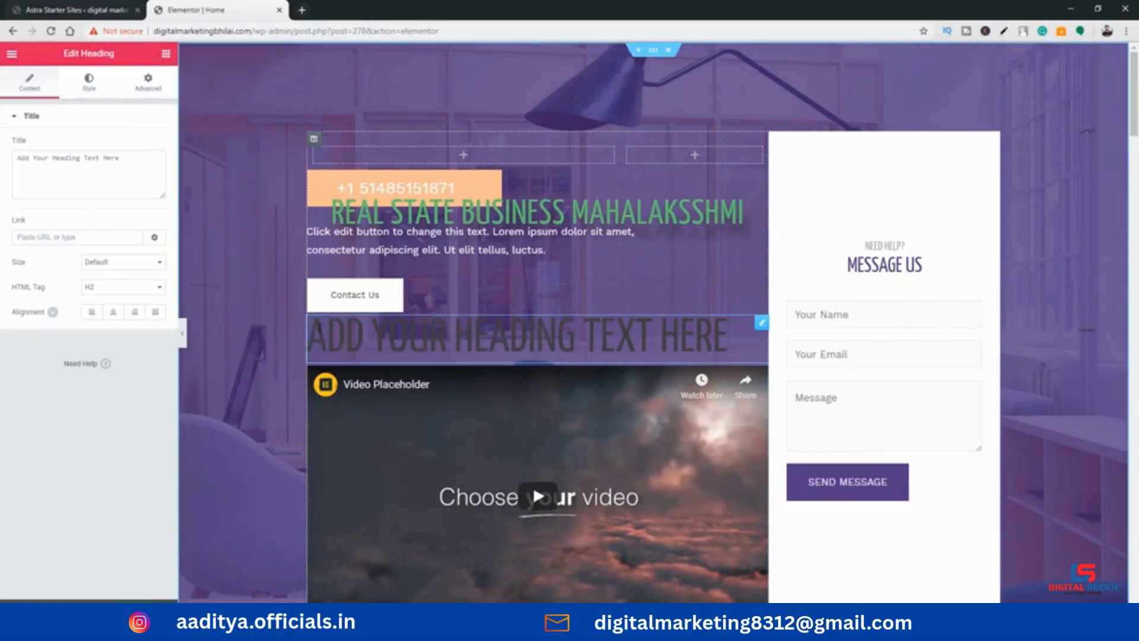
{"action": "left_click", "coordinate": [166, 55]}
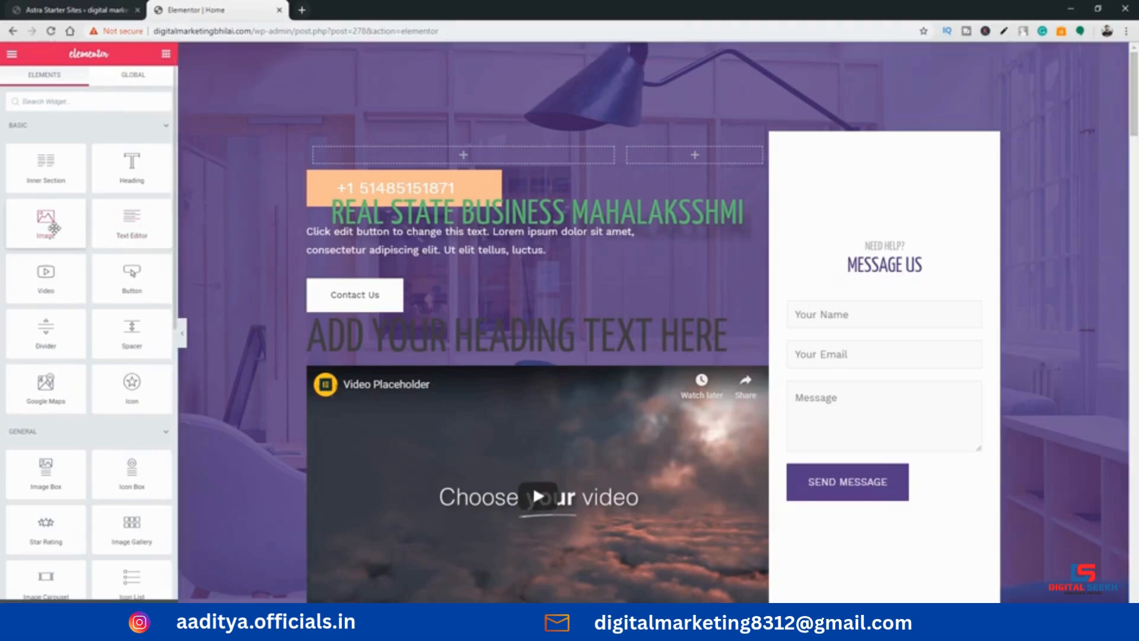
{"action": "left_click_drag", "start_coordinate": [48, 225], "coordinate": [522, 263]}
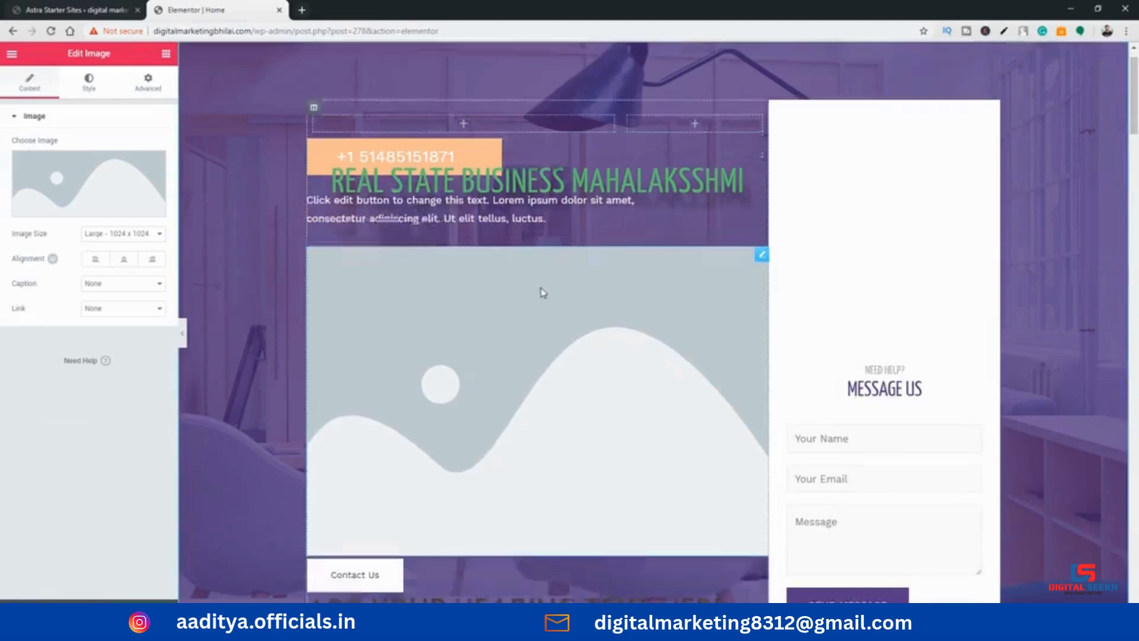
Add a second Video widget above the placeholder image and a Button widget directly above that video
{"action": "left_click", "coordinate": [167, 54]}
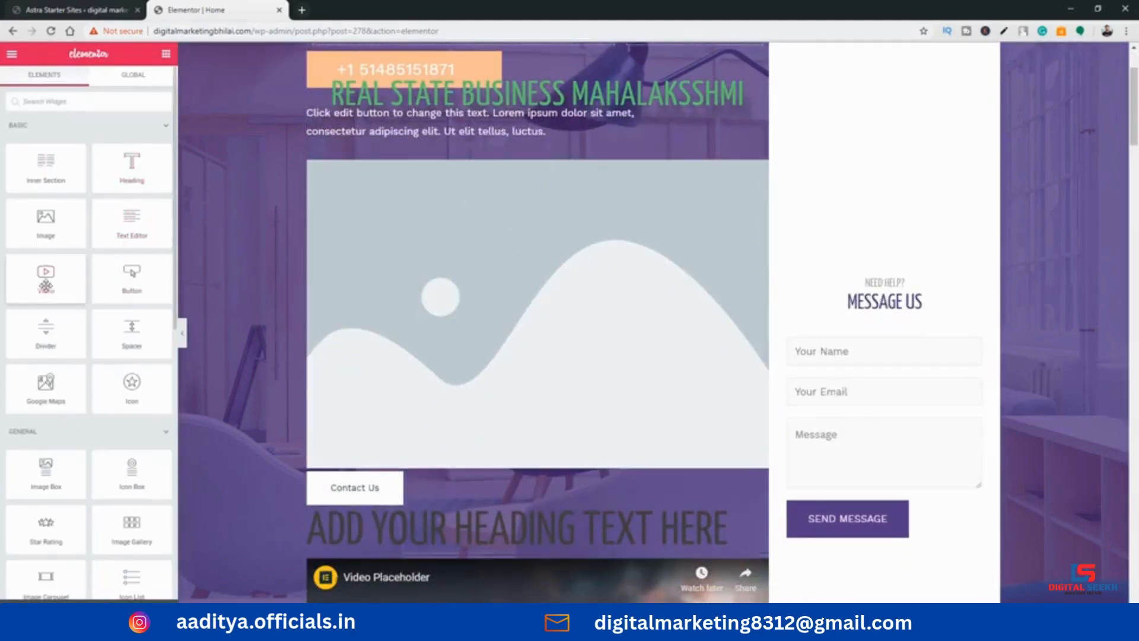
{"action": "left_click_drag", "start_coordinate": [45, 284], "coordinate": [505, 157]}
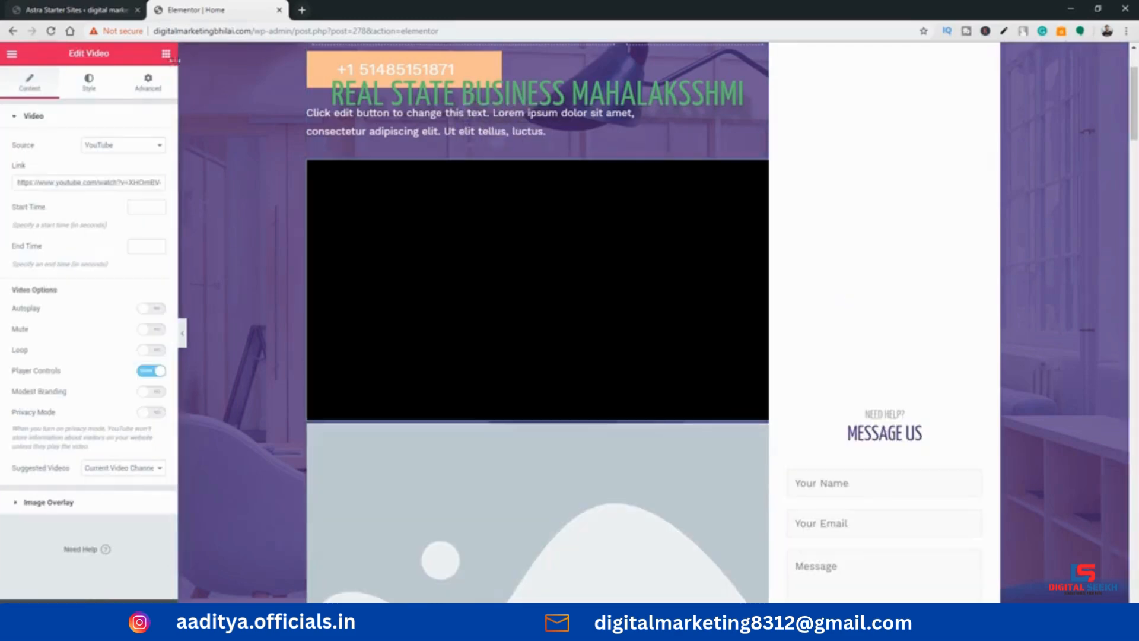
{"action": "left_click", "coordinate": [166, 54]}
{"action": "left_click_drag", "start_coordinate": [121, 282], "coordinate": [419, 170]}
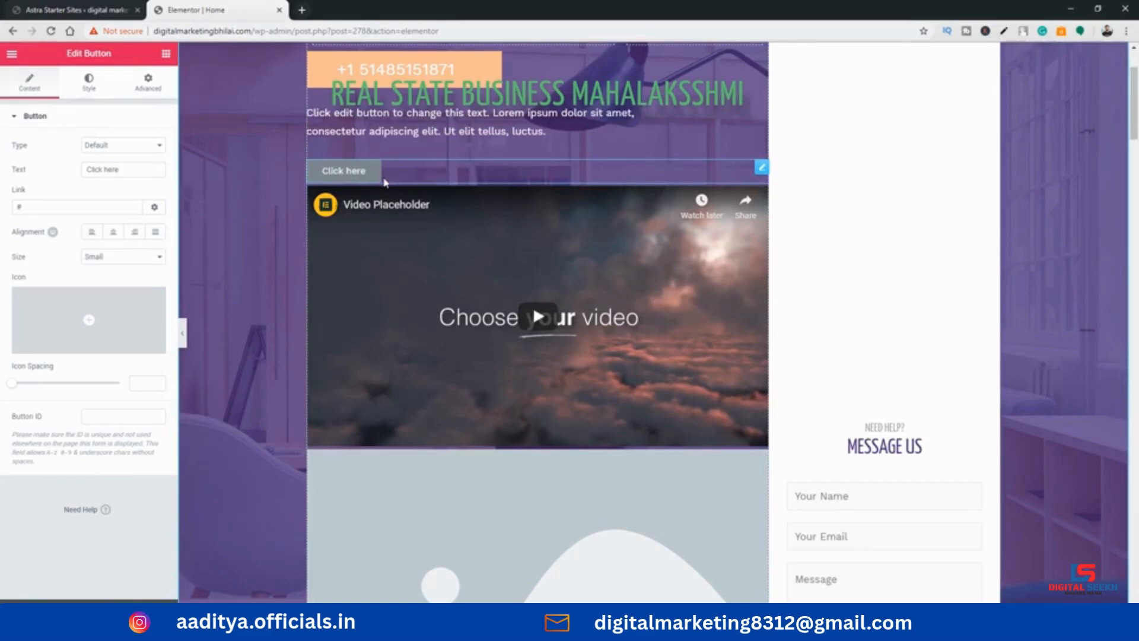
{"action": "left_click", "coordinate": [166, 54]}
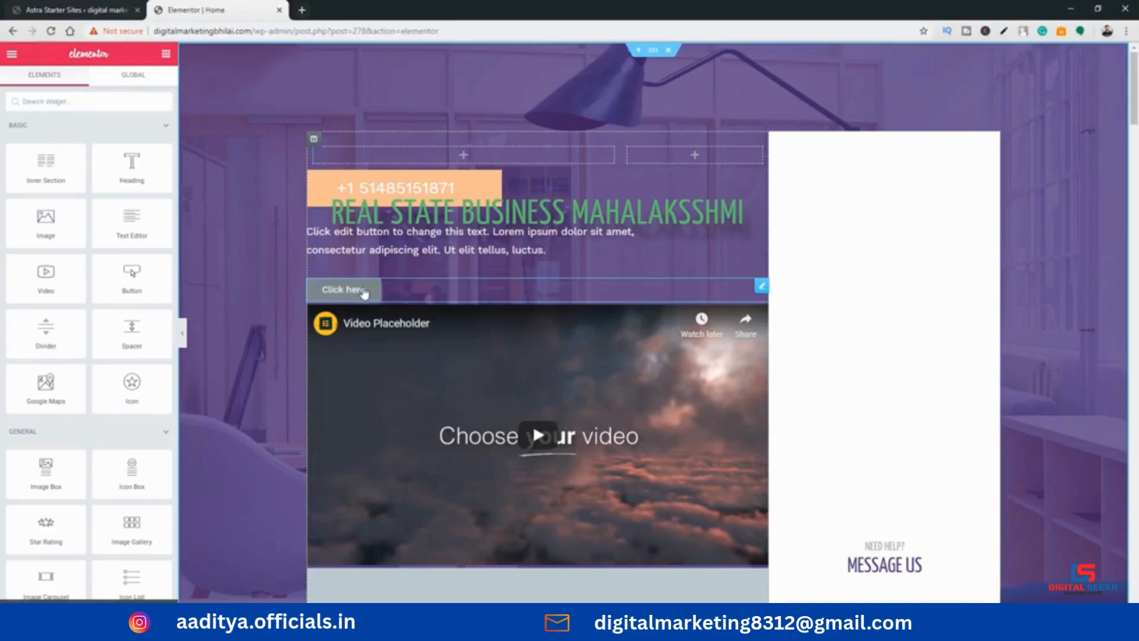
Duplicate the "Click here" button twice to make three stacked buttons
{"action": "left_click", "coordinate": [472, 296]}
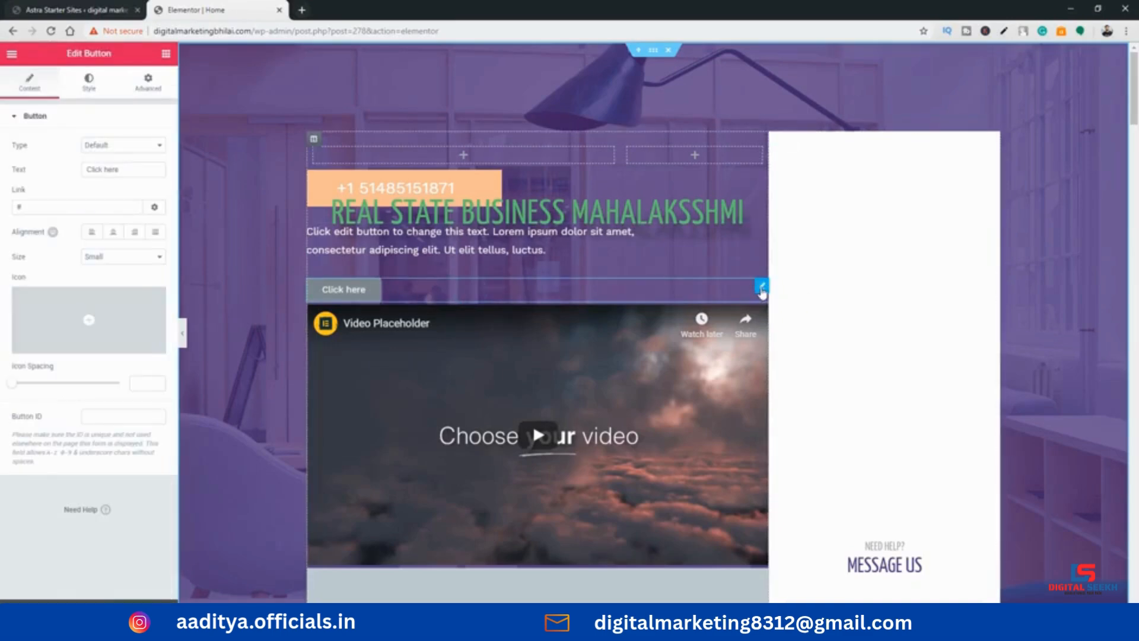
{"action": "right_click", "coordinate": [762, 292]}
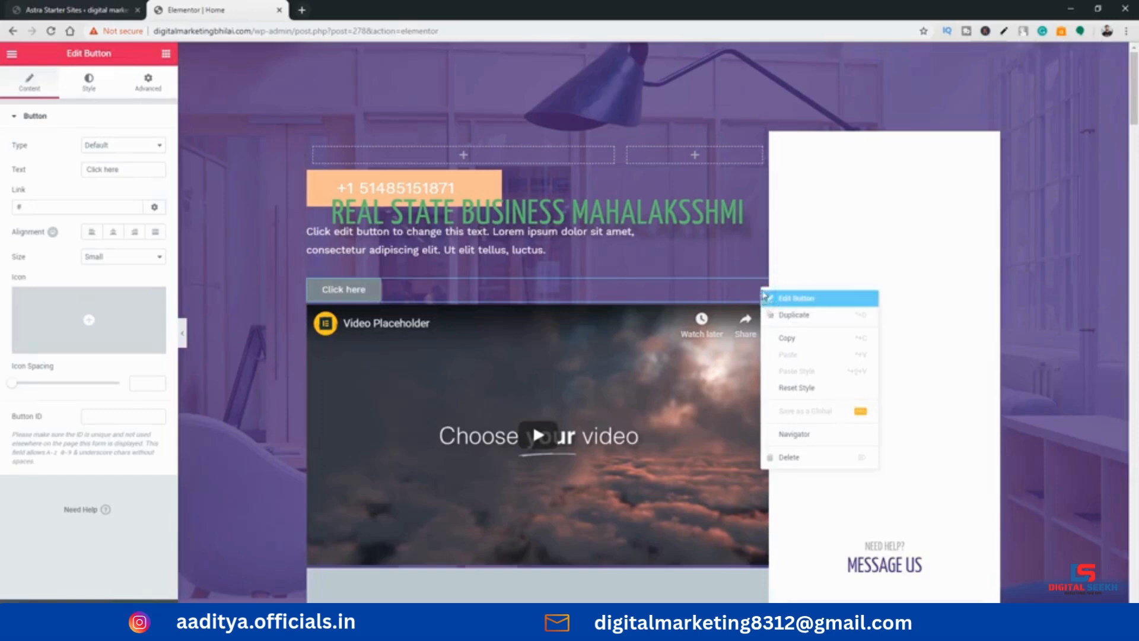
{"action": "left_click", "coordinate": [764, 296]}
{"action": "right_click", "coordinate": [762, 287]}
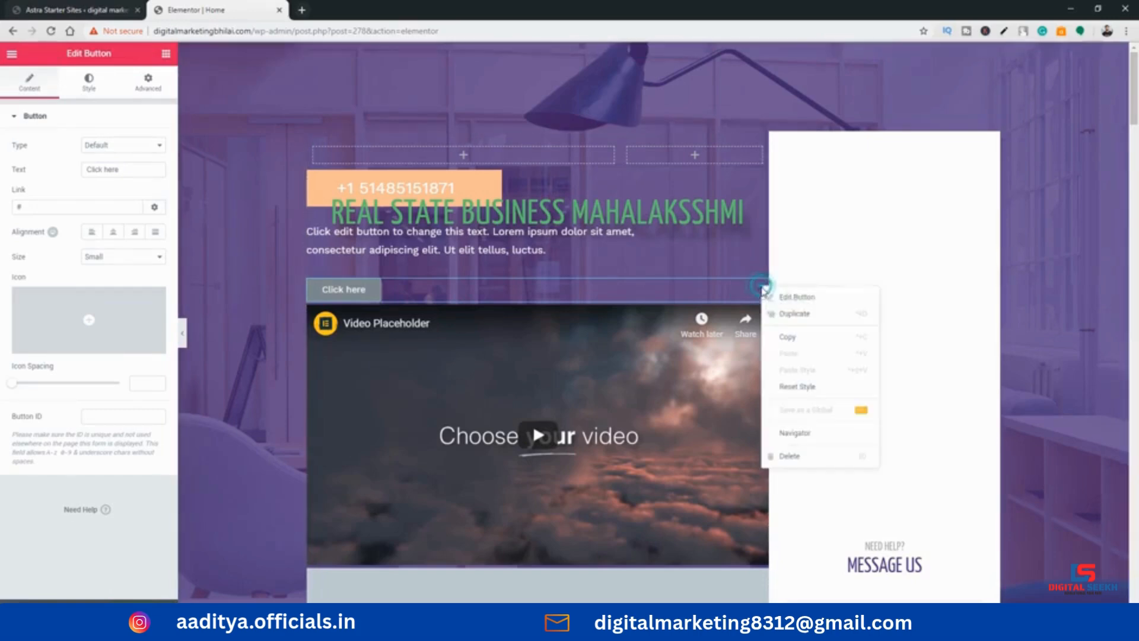
{"action": "left_click", "coordinate": [782, 314]}
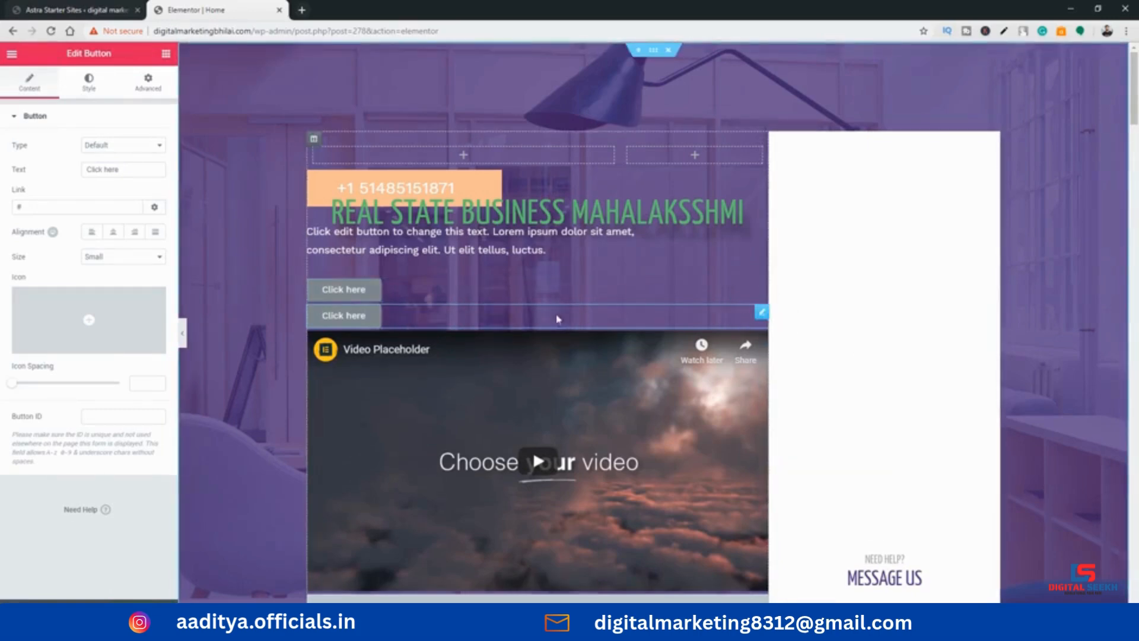
{"action": "right_click", "coordinate": [760, 313]}
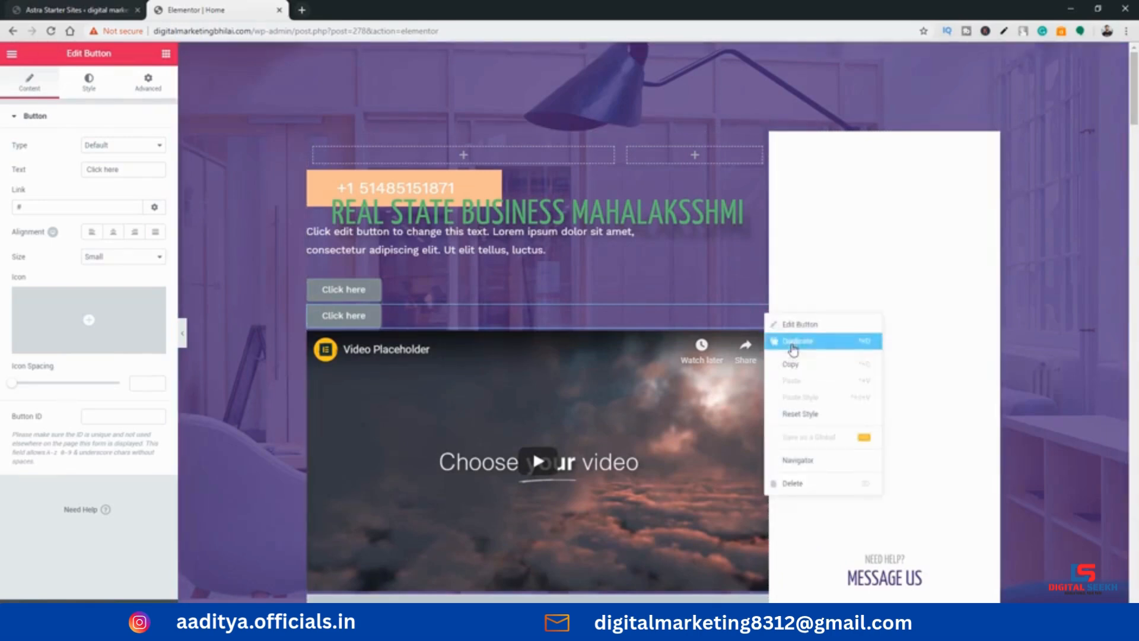
{"action": "left_click", "coordinate": [806, 341]}
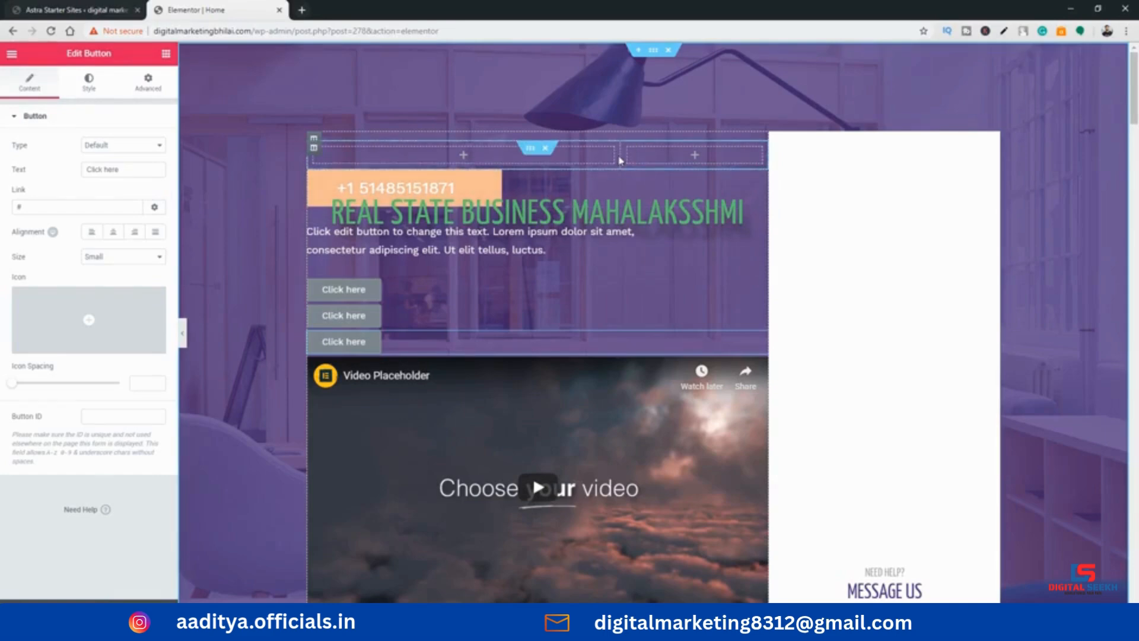
Narrow the first column of the inner section above the phone number banner so the second column is wider
{"action": "left_click_drag", "start_coordinate": [619, 156], "coordinate": [504, 155]}
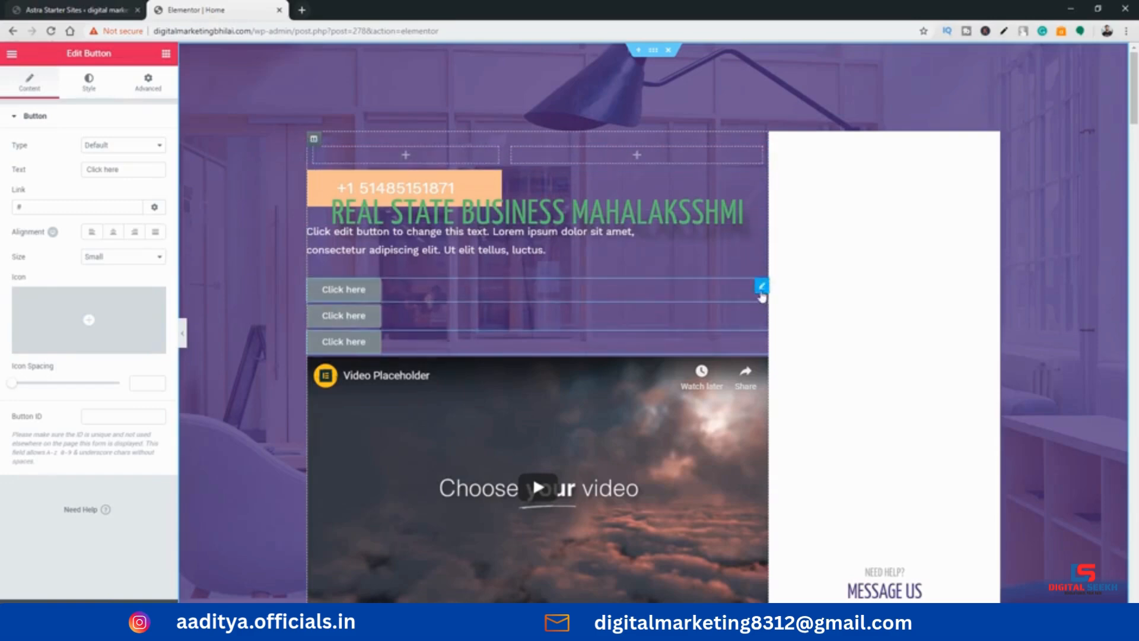
Move one stacked "Click here" button into each inner section column, and paste a copy beneath the second column's button
{"action": "left_click_drag", "start_coordinate": [760, 286], "coordinate": [409, 156]}
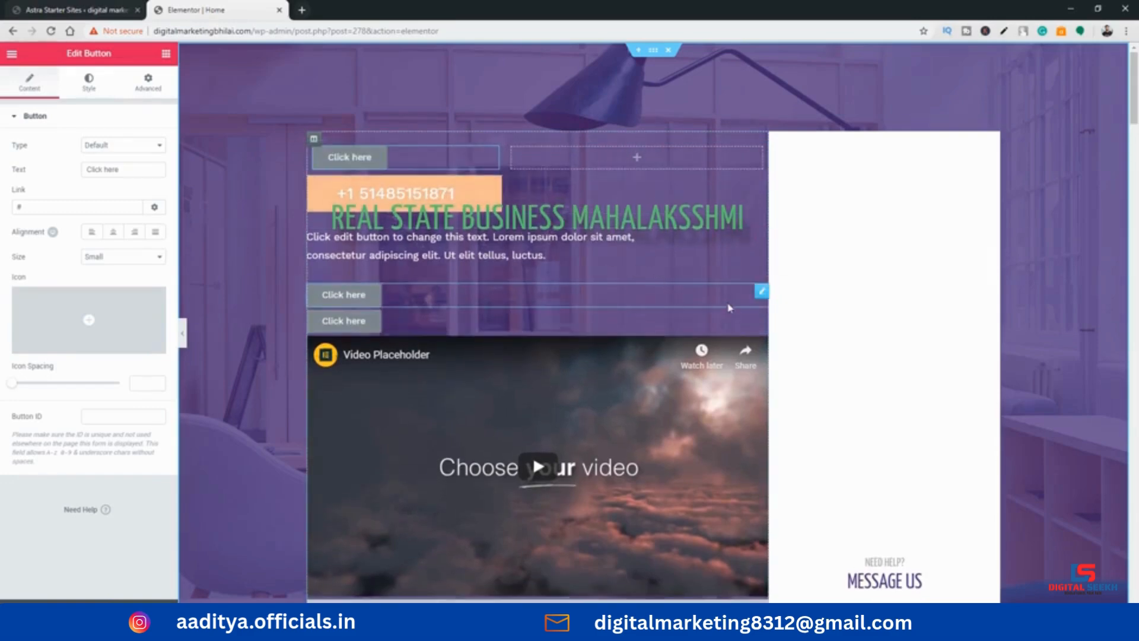
{"action": "left_click_drag", "start_coordinate": [761, 302], "coordinate": [552, 158]}
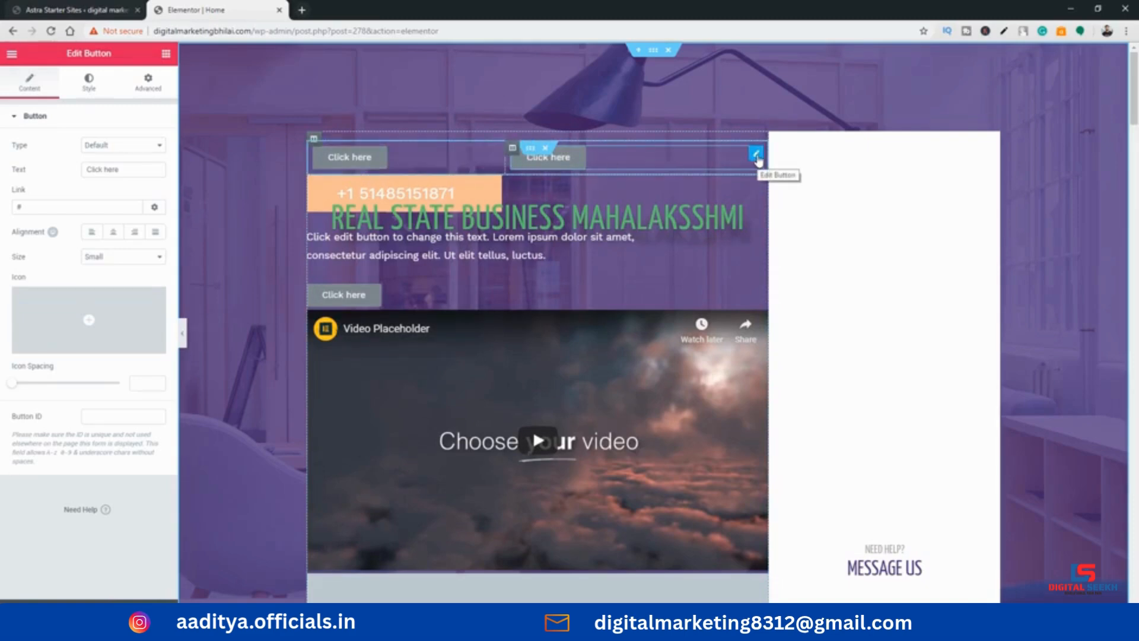
{"action": "right_click", "coordinate": [756, 156]}
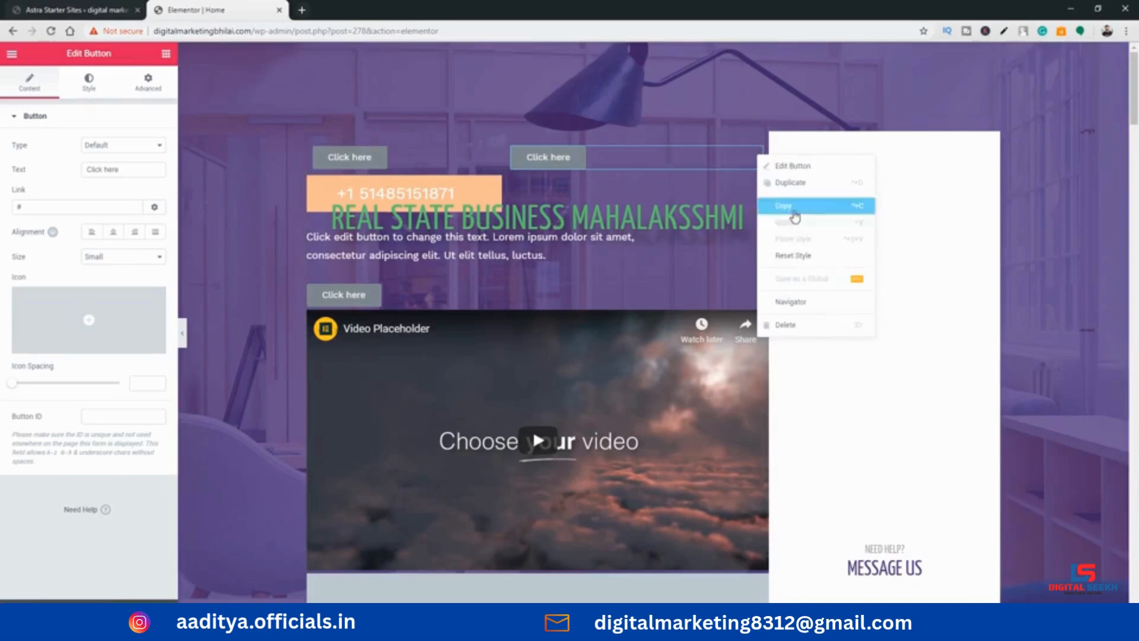
{"action": "left_click", "coordinate": [789, 205]}
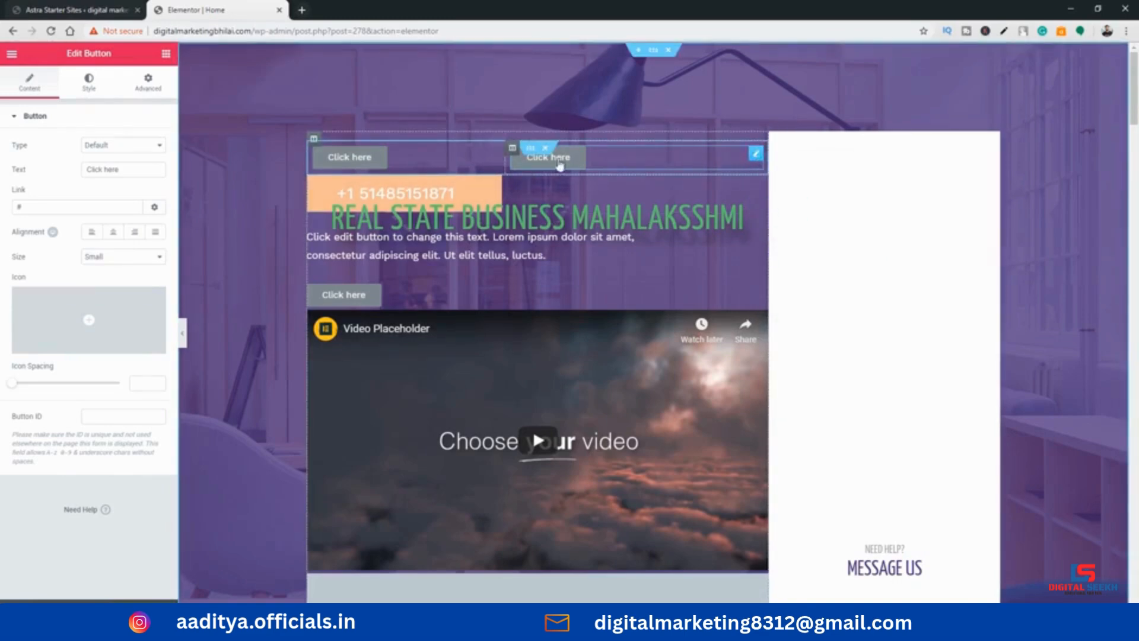
{"action": "right_click", "coordinate": [514, 149]}
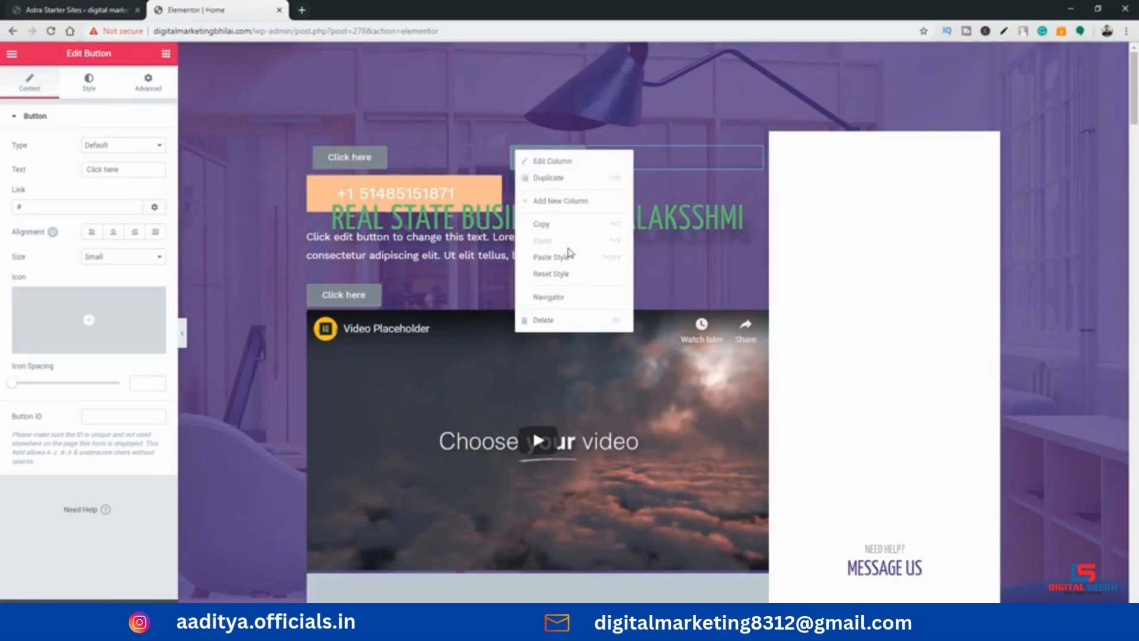
{"action": "left_click", "coordinate": [568, 240]}
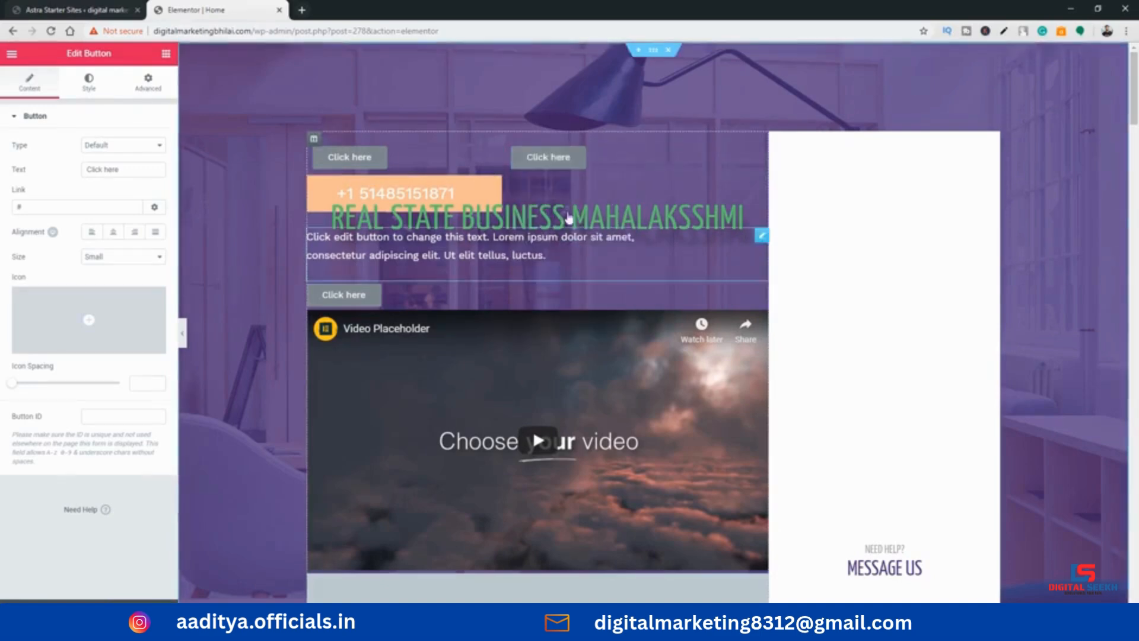
{"action": "right_click", "coordinate": [761, 158]}
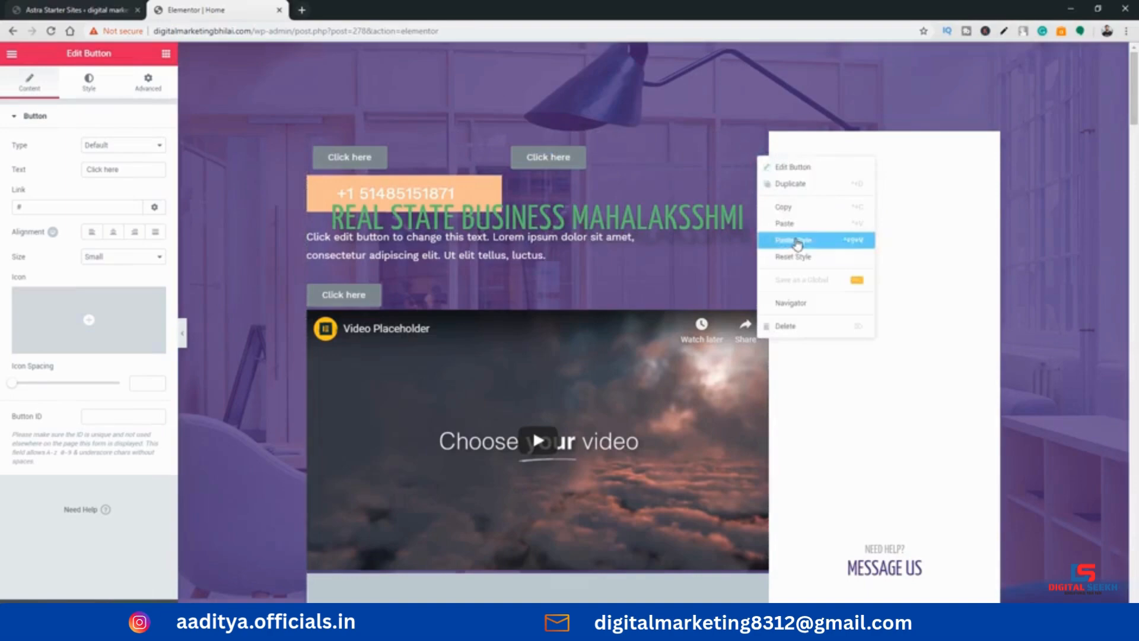
{"action": "left_click", "coordinate": [796, 241]}
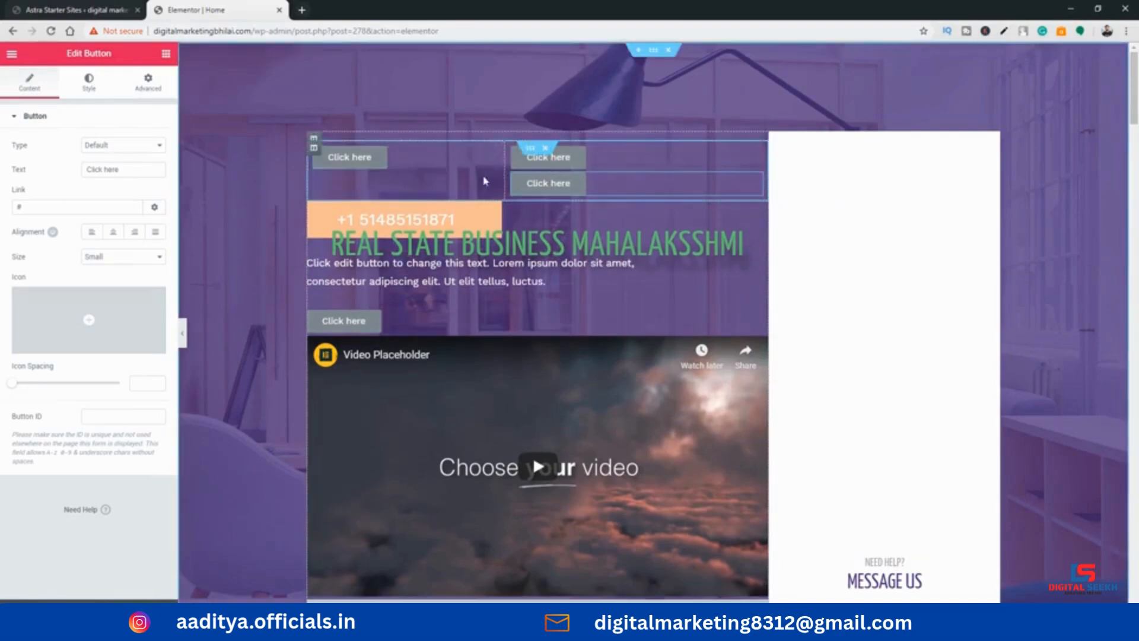
Add a Divider widget between the upper video and the placeholder image
{"action": "scroll", "coordinate": [444, 241], "scroll_direction": "down", "scroll_amount": 3}
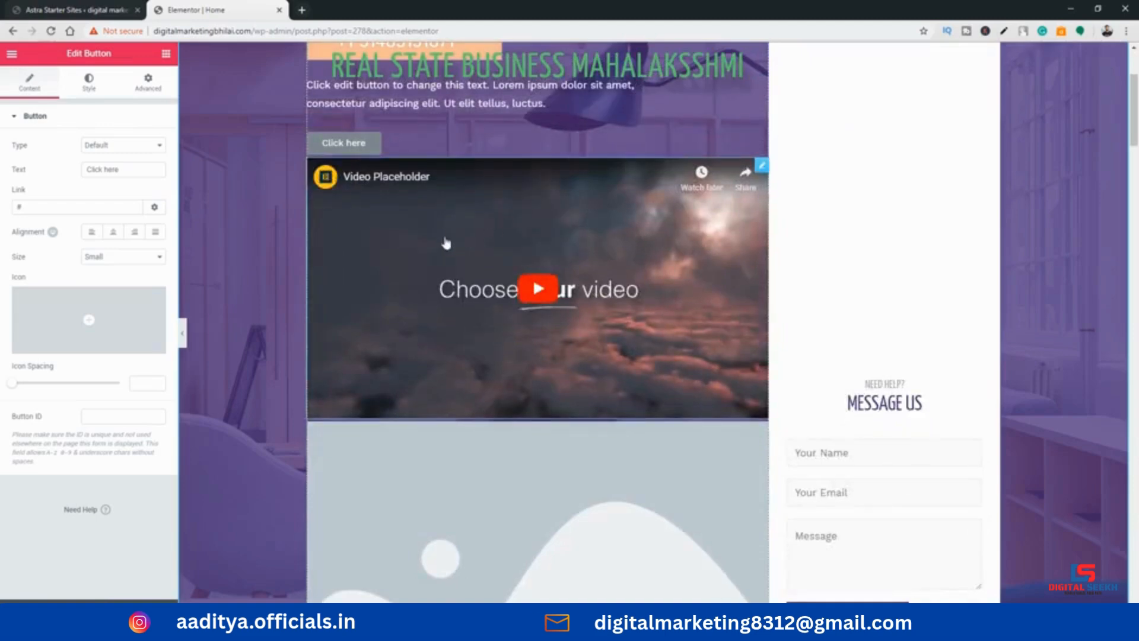
{"action": "left_click", "coordinate": [166, 53]}
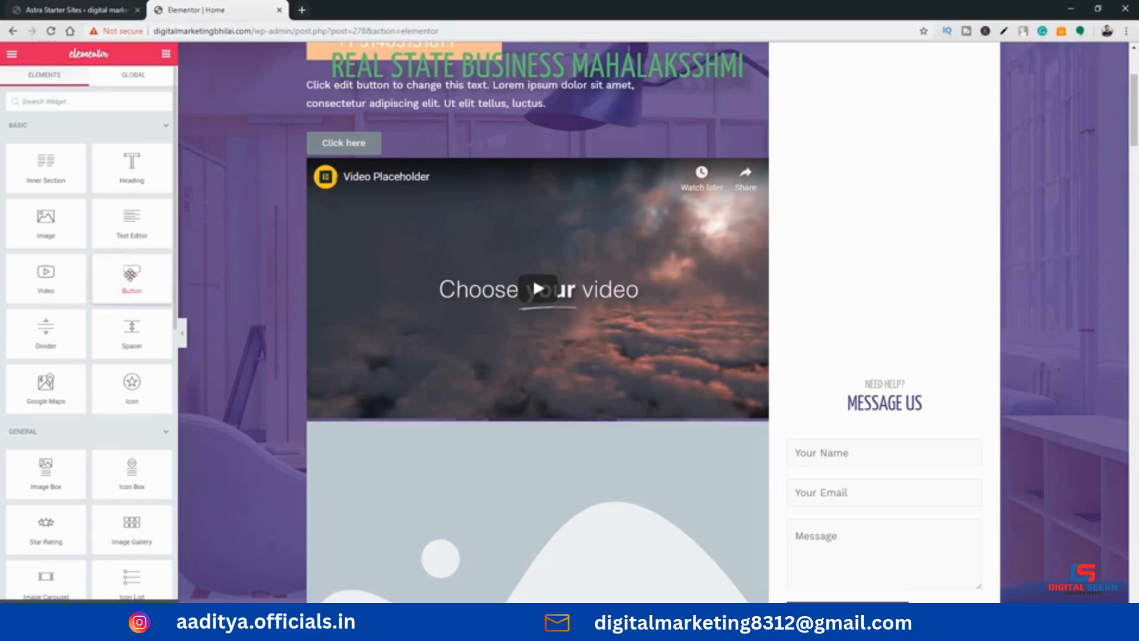
{"action": "scroll", "coordinate": [122, 285], "scroll_direction": "down", "scroll_amount": 1}
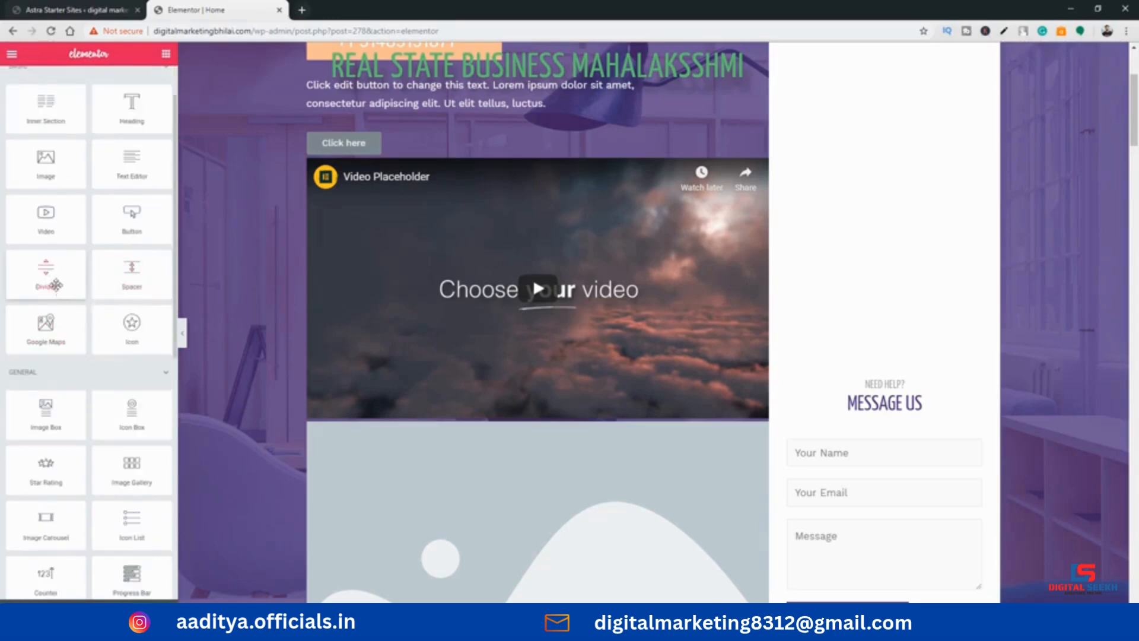
{"action": "scroll", "coordinate": [407, 285], "scroll_direction": "up", "scroll_amount": 2}
{"action": "scroll", "coordinate": [421, 288], "scroll_direction": "down", "scroll_amount": 5}
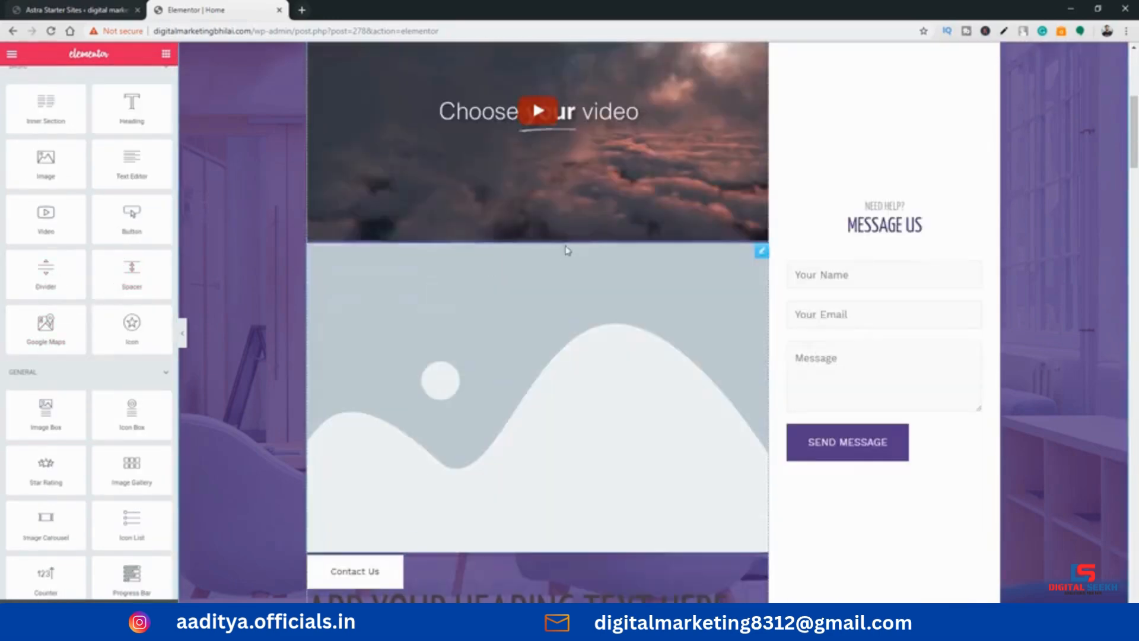
{"action": "scroll", "coordinate": [549, 159], "scroll_direction": "up", "scroll_amount": 1}
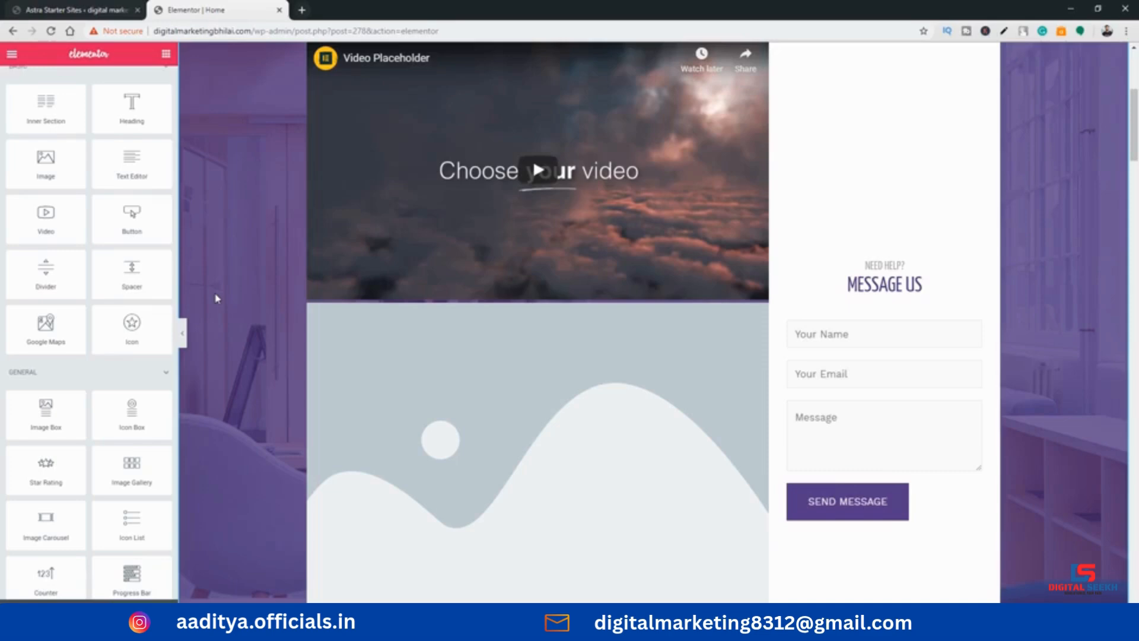
{"action": "left_click_drag", "start_coordinate": [48, 272], "coordinate": [534, 305]}
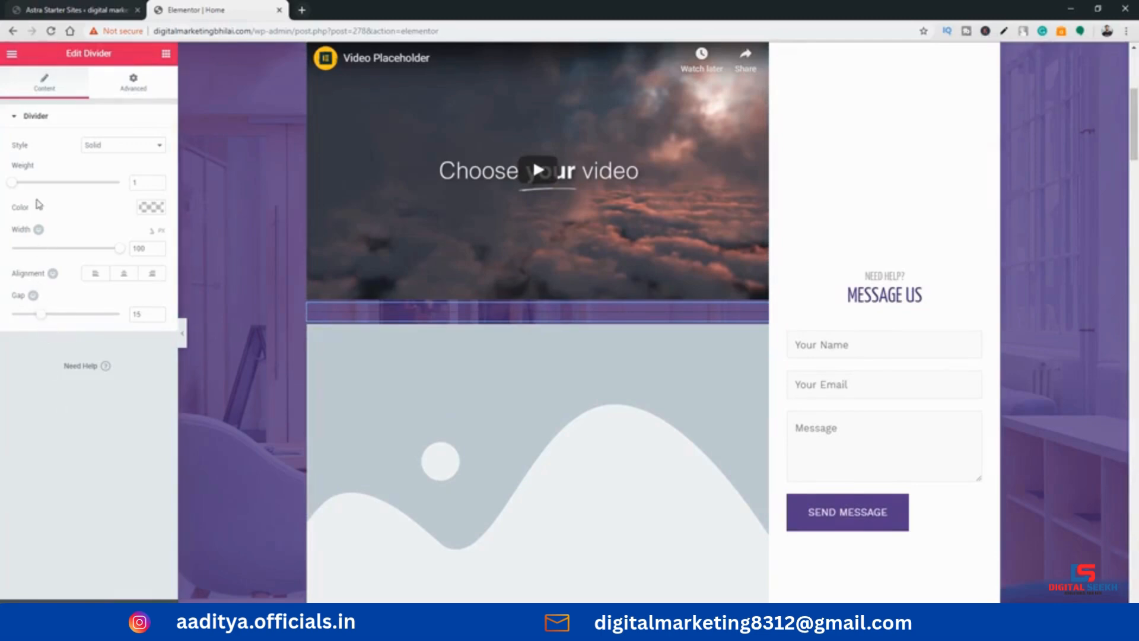
Set the divider's weight to 3 and its gap to 42
{"action": "mouse_move", "coordinate": [16, 182]}
{"action": "left_mouse_down"}
{"action": "mouse_move", "coordinate": [115, 185]}
{"action": "mouse_move", "coordinate": [36, 183]}
{"action": "left_mouse_up"}
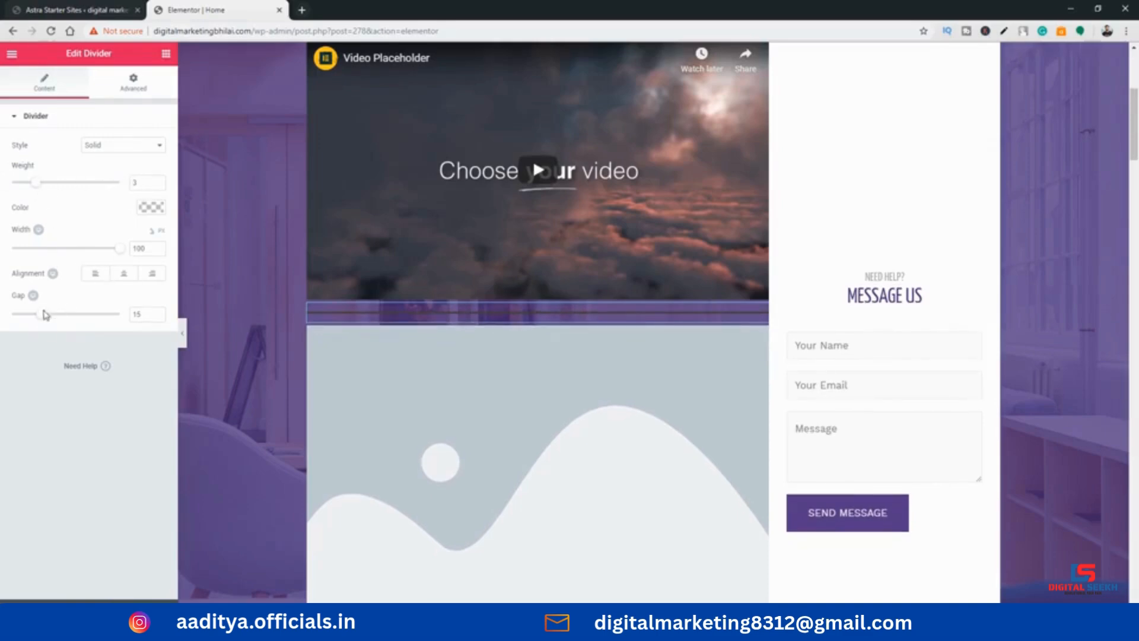
{"action": "left_click_drag", "start_coordinate": [43, 314], "coordinate": [102, 325]}
{"action": "scroll", "coordinate": [439, 318], "scroll_direction": "down", "scroll_amount": 3}
{"action": "scroll", "coordinate": [434, 307], "scroll_direction": "up", "scroll_amount": 4}
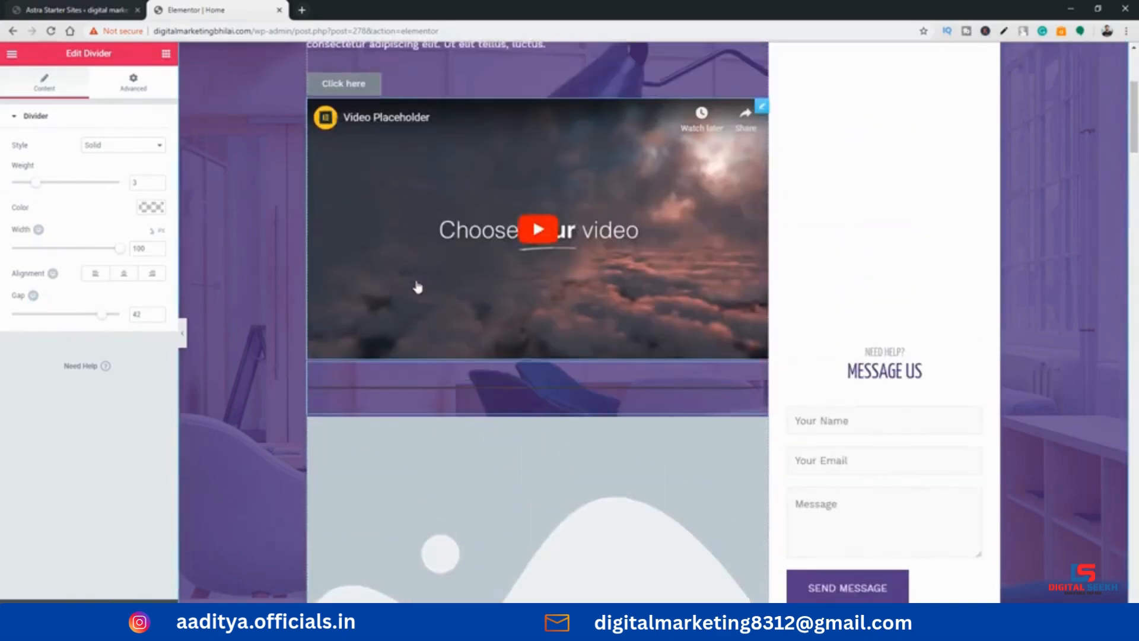
{"action": "scroll", "coordinate": [533, 337], "scroll_direction": "up", "scroll_amount": 2}
{"action": "scroll", "coordinate": [537, 292], "scroll_direction": "down", "scroll_amount": 1}
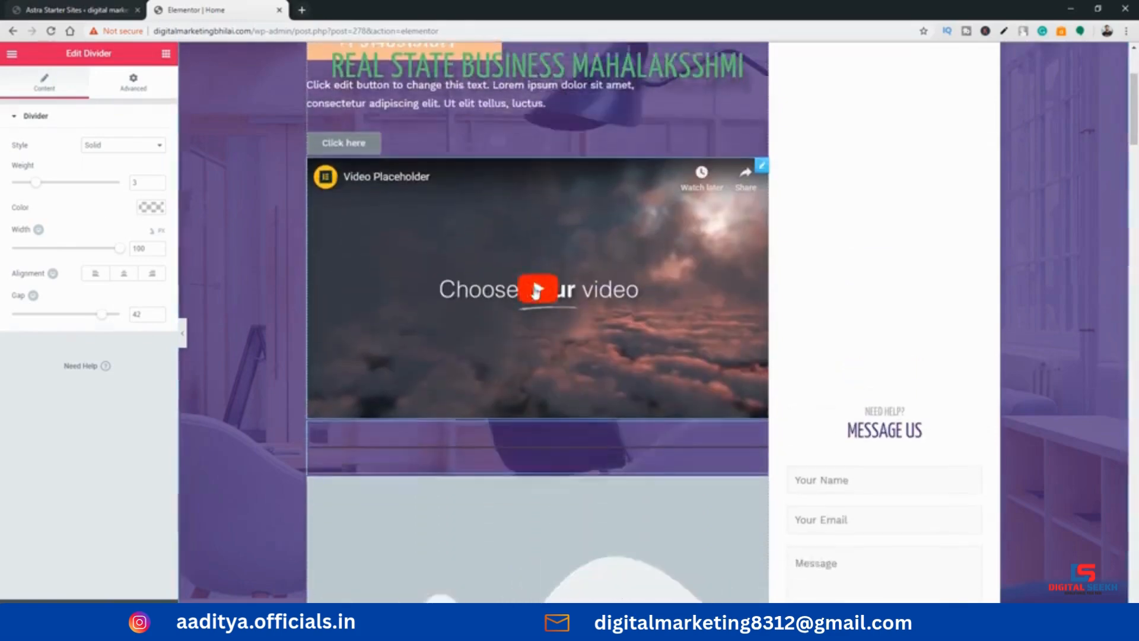
Add a Spacer widget between the placeholder image and the Contact Us button and increase its space
{"action": "scroll", "coordinate": [535, 291], "scroll_direction": "down", "scroll_amount": 4}
{"action": "left_click", "coordinate": [166, 54]}
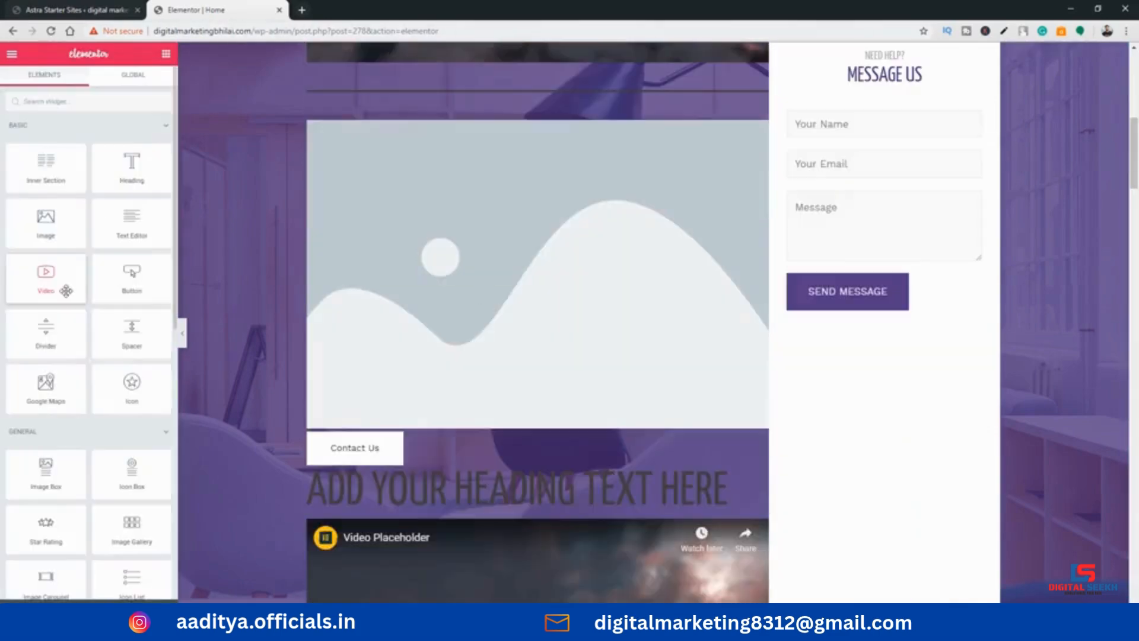
{"action": "scroll", "coordinate": [297, 326], "scroll_direction": "down", "scroll_amount": 2}
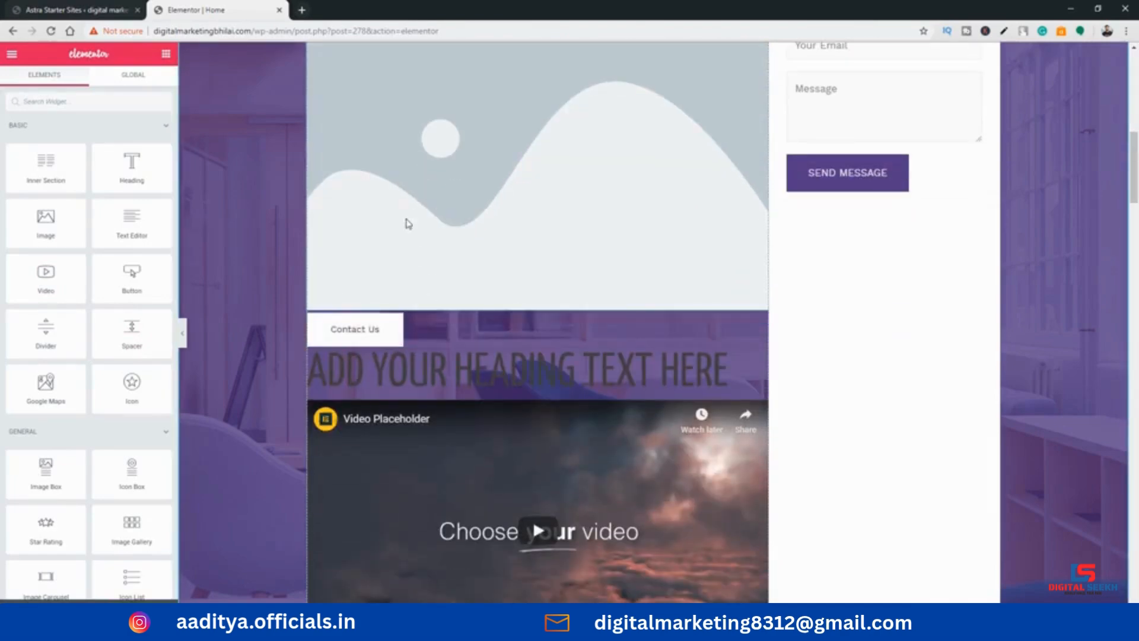
{"action": "left_click_drag", "start_coordinate": [141, 328], "coordinate": [409, 350]}
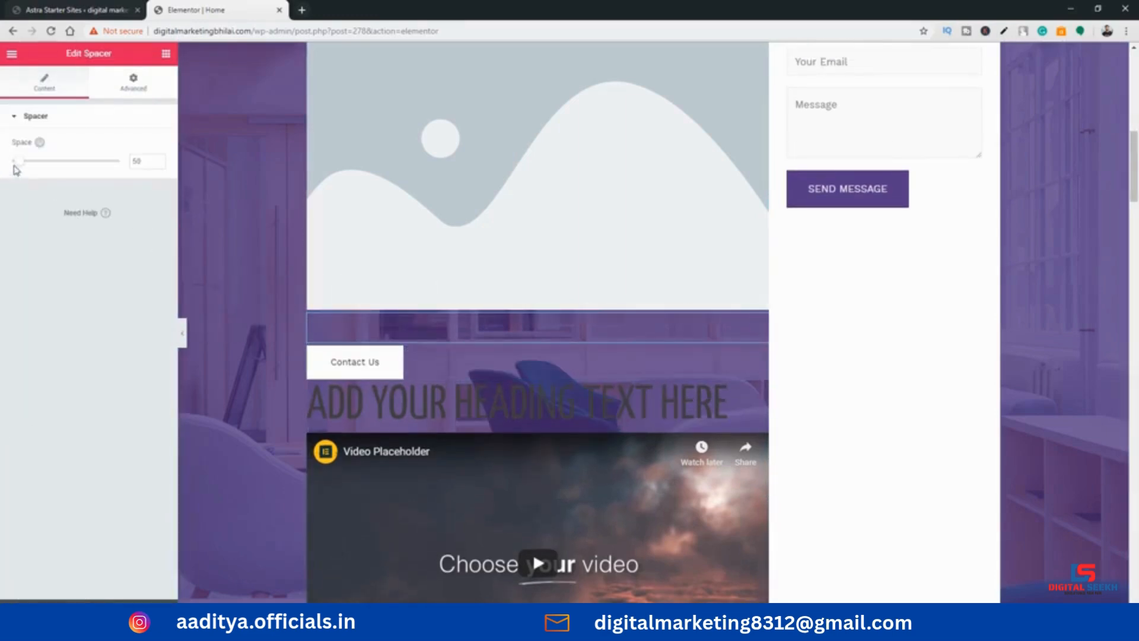
{"action": "mouse_move", "coordinate": [18, 168]}
{"action": "left_mouse_down"}
{"action": "mouse_move", "coordinate": [89, 175]}
{"action": "mouse_move", "coordinate": [25, 185]}
{"action": "left_mouse_up"}
Add a Divider between the placeholder heading and the lower video, with weight 10 and gap 40
{"action": "left_click", "coordinate": [165, 53]}
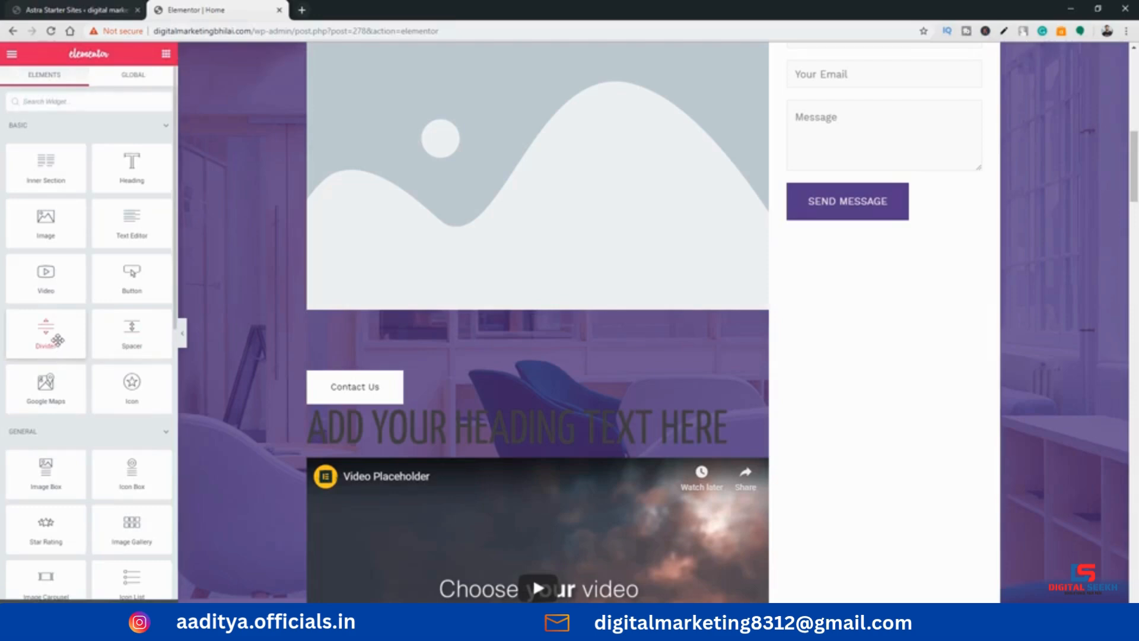
{"action": "scroll", "coordinate": [57, 332], "scroll_direction": "down", "scroll_amount": 1}
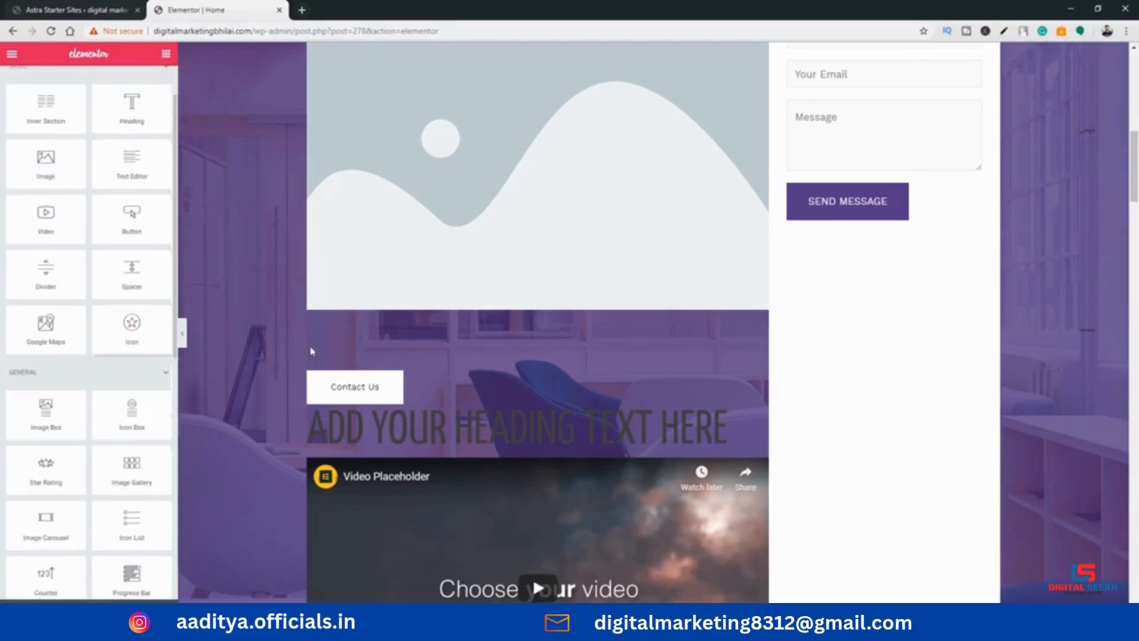
{"action": "scroll", "coordinate": [267, 326], "scroll_direction": "down", "scroll_amount": 3}
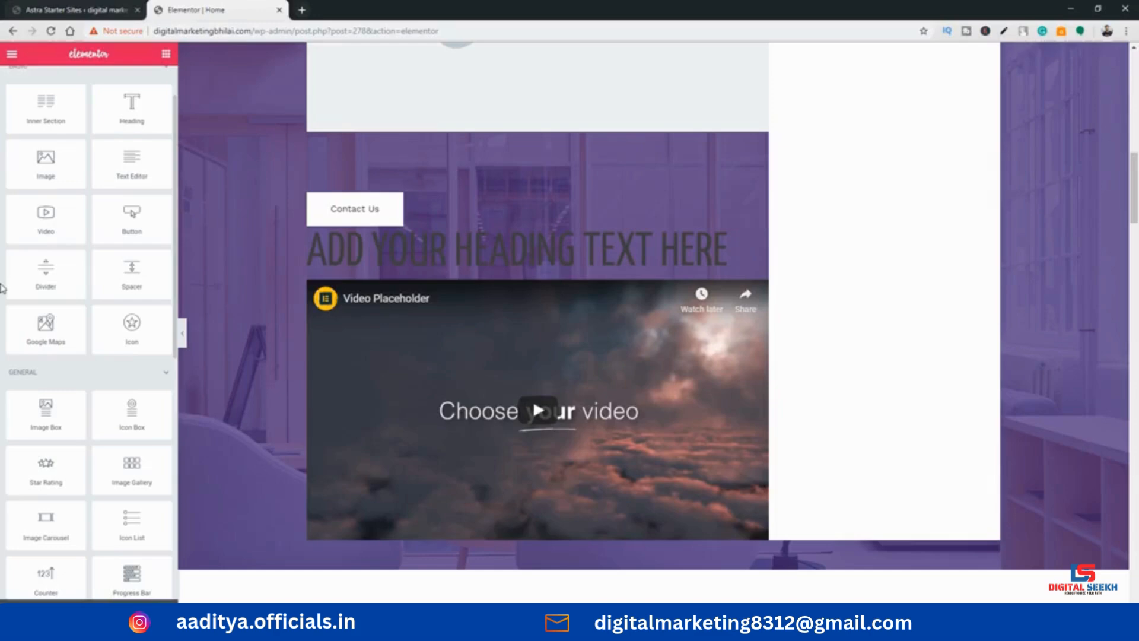
{"action": "left_click_drag", "start_coordinate": [44, 275], "coordinate": [512, 282]}
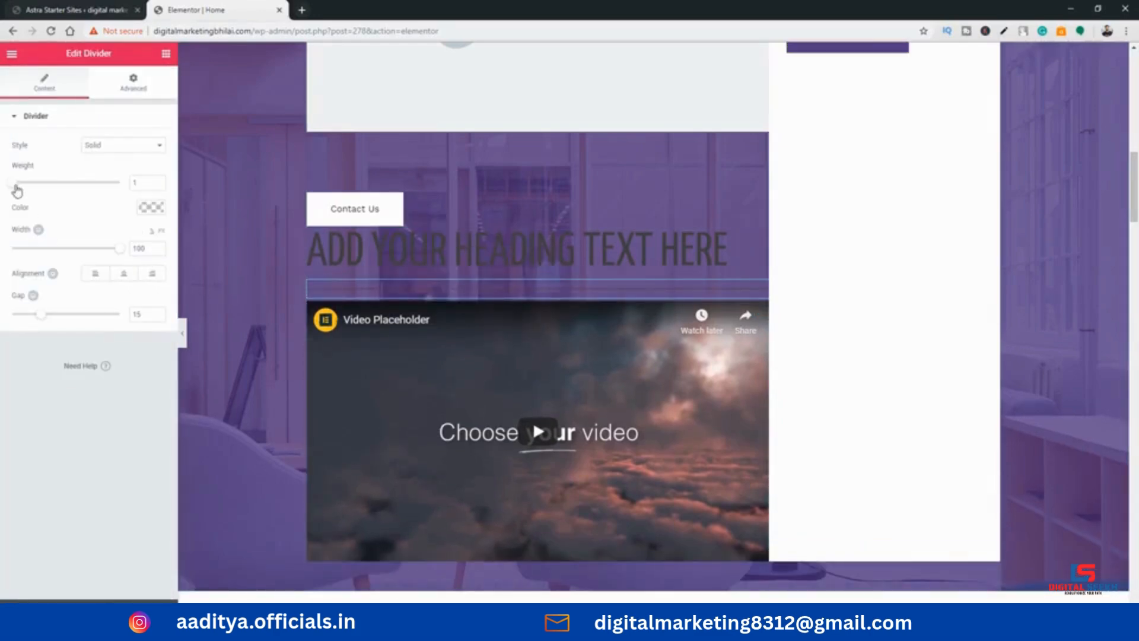
{"action": "left_click_drag", "start_coordinate": [16, 184], "coordinate": [120, 184]}
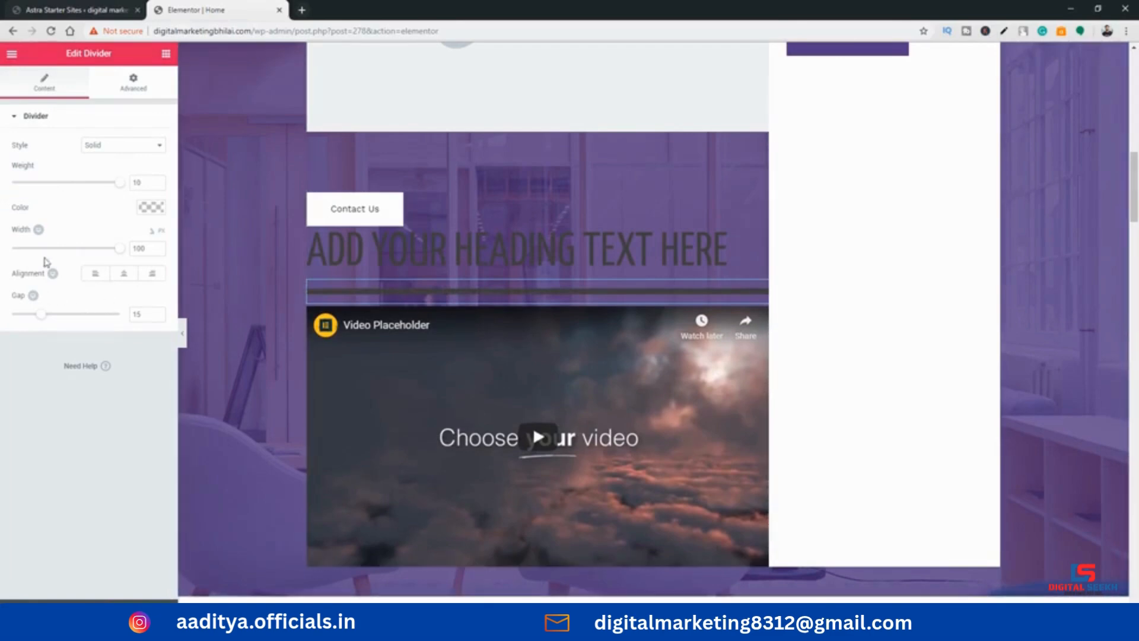
{"action": "left_click_drag", "start_coordinate": [41, 313], "coordinate": [98, 313]}
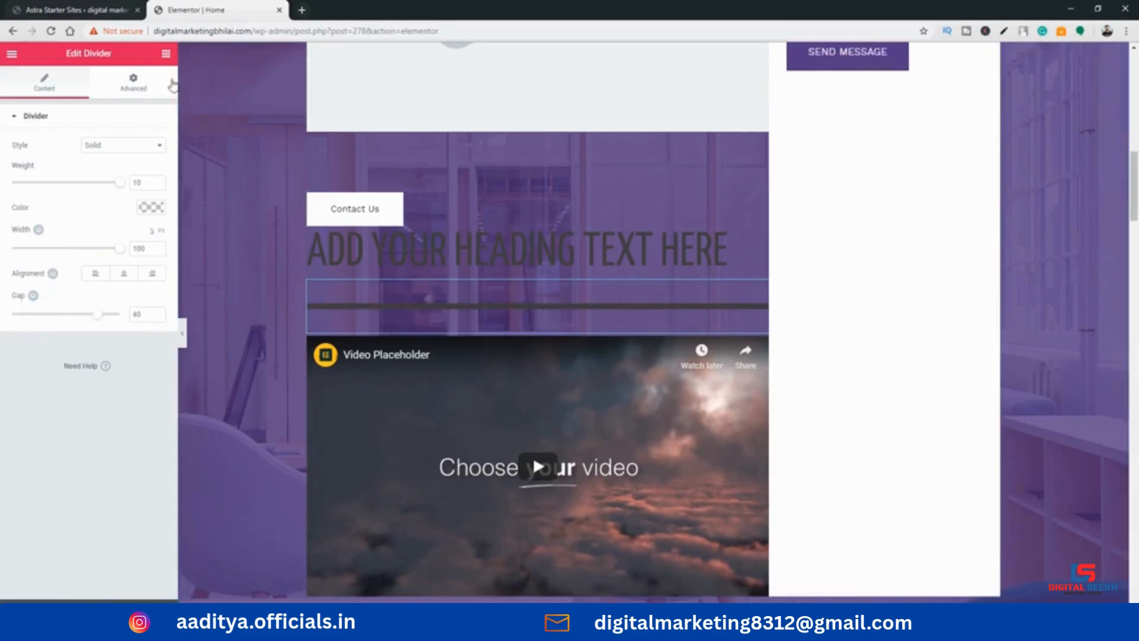
Add a second Spacer widget directly below the placeholder image and increase its space
{"action": "left_click", "coordinate": [166, 53]}
{"action": "left_click_drag", "start_coordinate": [137, 332], "coordinate": [469, 123]}
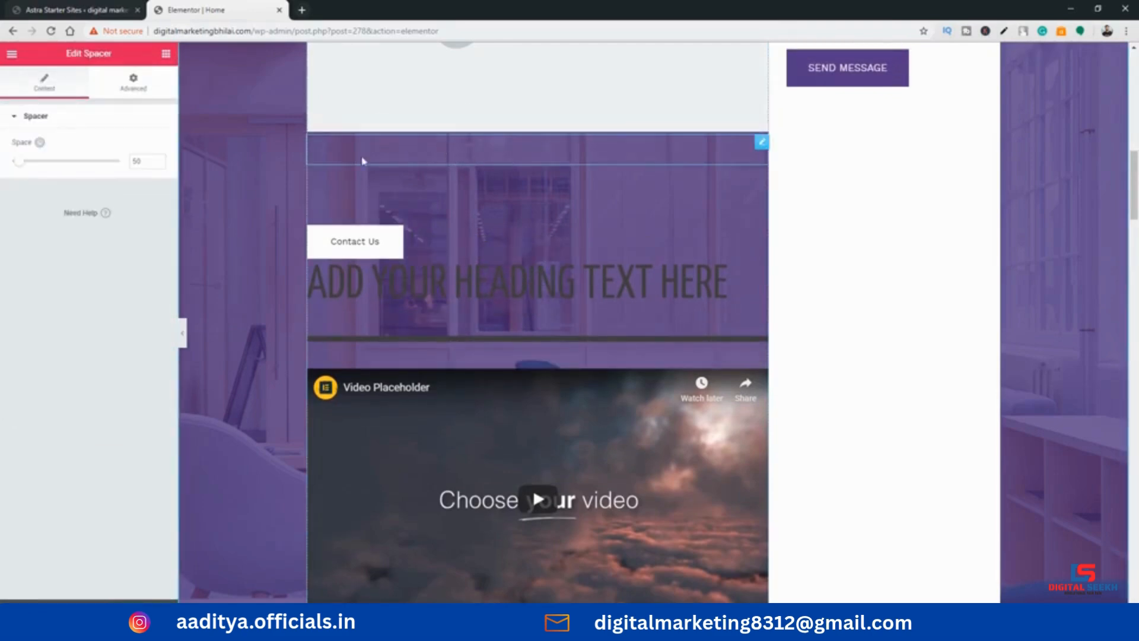
{"action": "left_click_drag", "start_coordinate": [18, 160], "coordinate": [48, 167]}
Add a two-column Inner Section directly below the lower video, above the Featured Listings section
{"action": "left_click", "coordinate": [166, 54]}
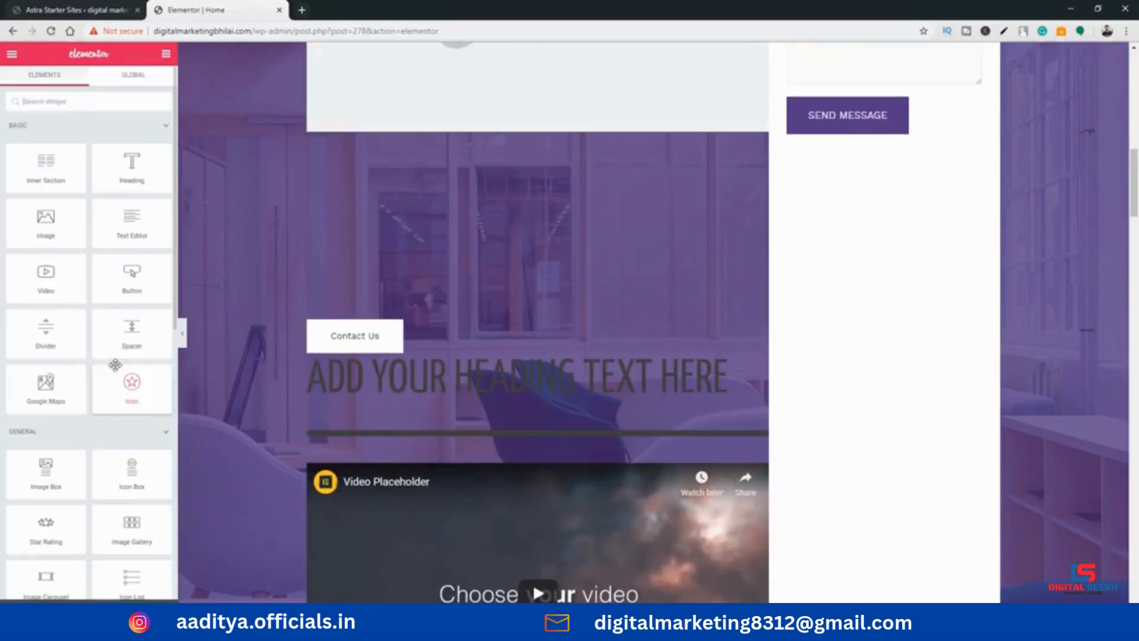
{"action": "scroll", "coordinate": [101, 268], "scroll_direction": "down", "scroll_amount": 4}
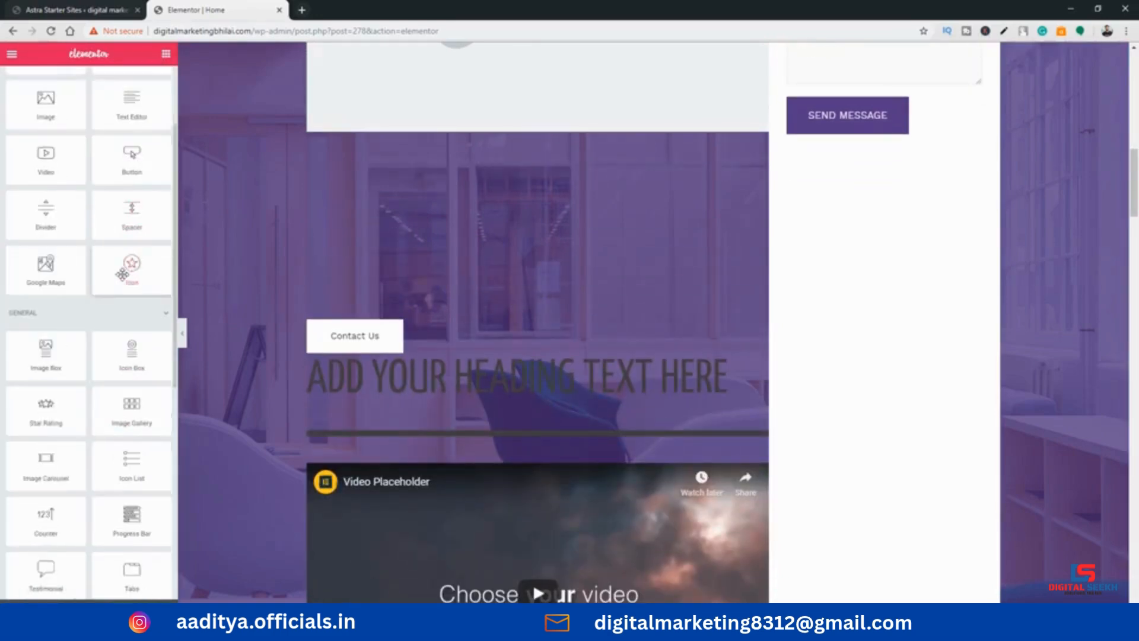
{"action": "scroll", "coordinate": [471, 271], "scroll_direction": "down", "scroll_amount": 8}
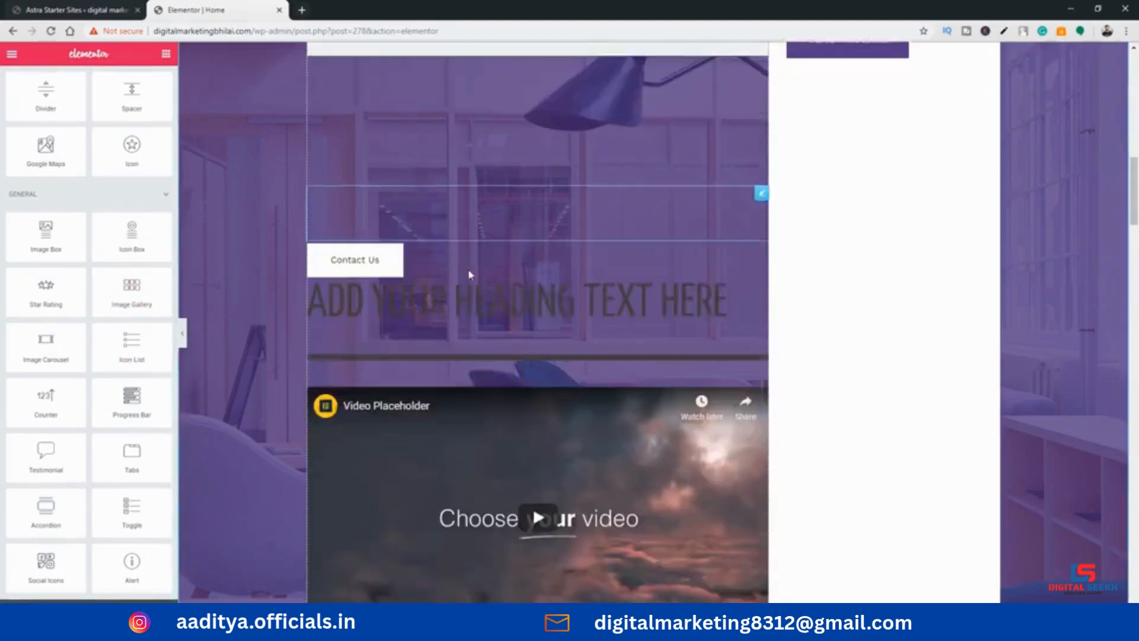
{"action": "scroll", "coordinate": [432, 272], "scroll_direction": "up", "scroll_amount": 1}
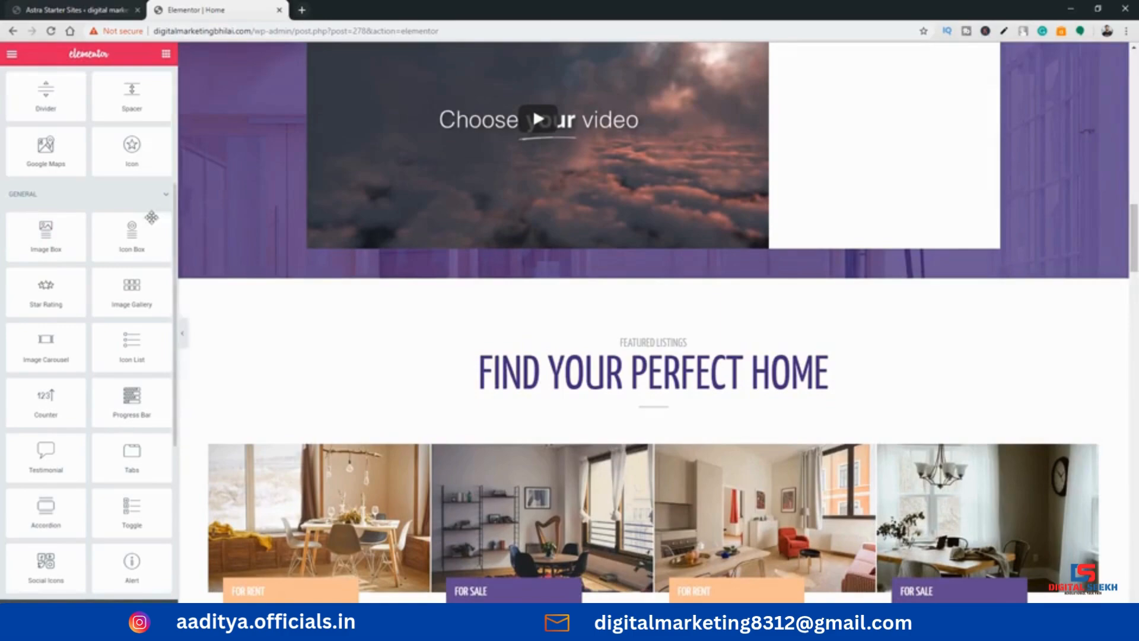
{"action": "scroll", "coordinate": [110, 226], "scroll_direction": "up", "scroll_amount": 4}
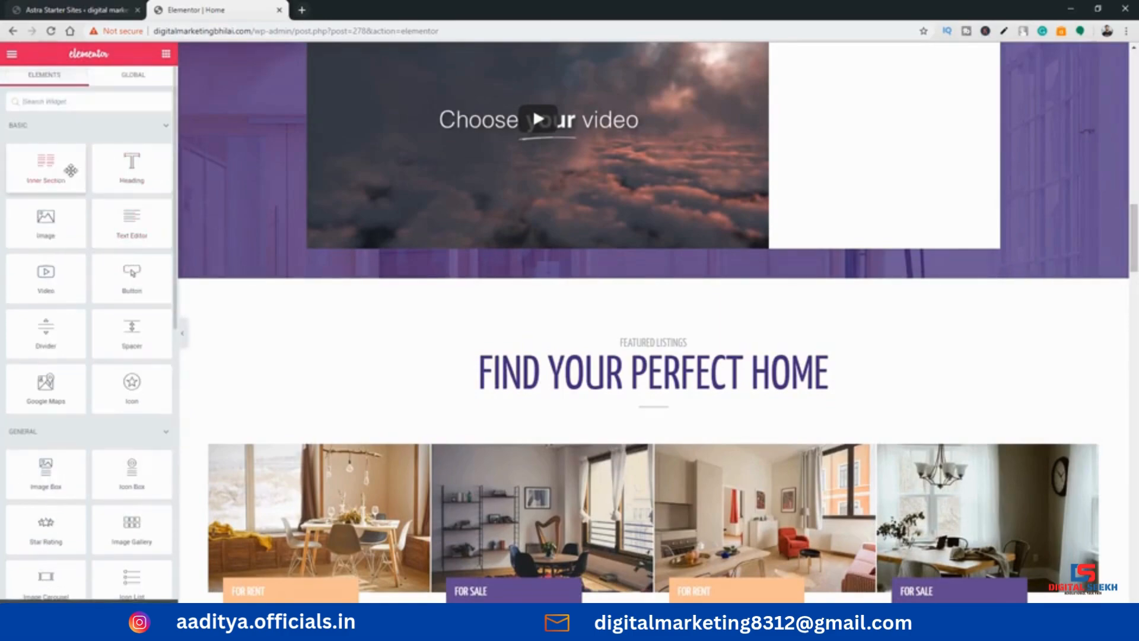
{"action": "left_click_drag", "start_coordinate": [50, 179], "coordinate": [484, 248]}
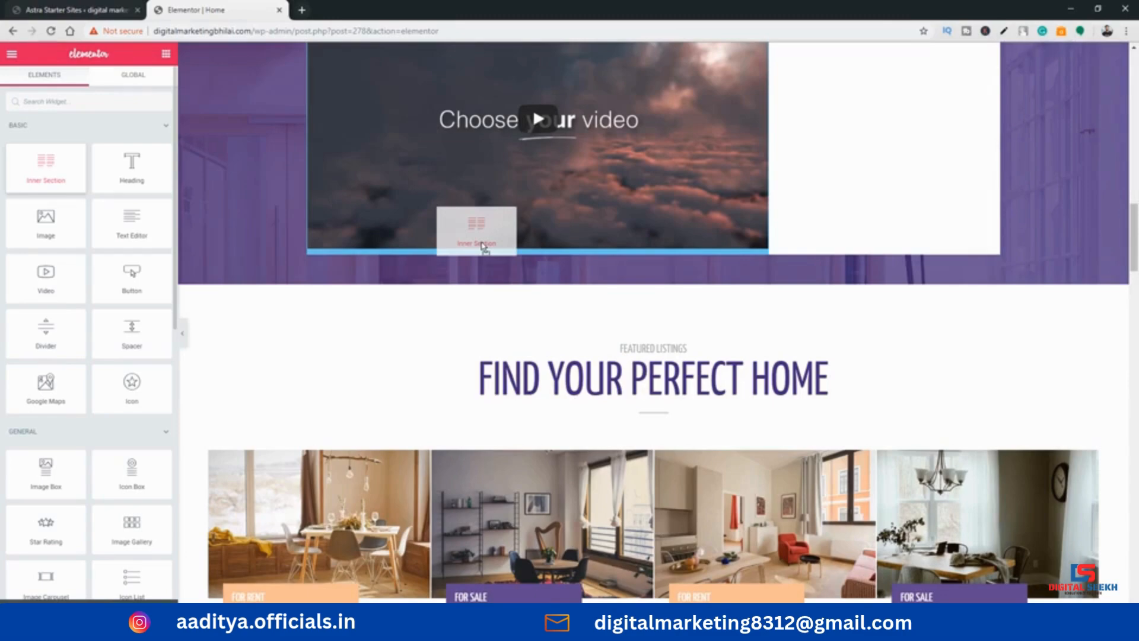
{"action": "left_click_drag", "start_coordinate": [483, 248], "coordinate": [482, 250]}
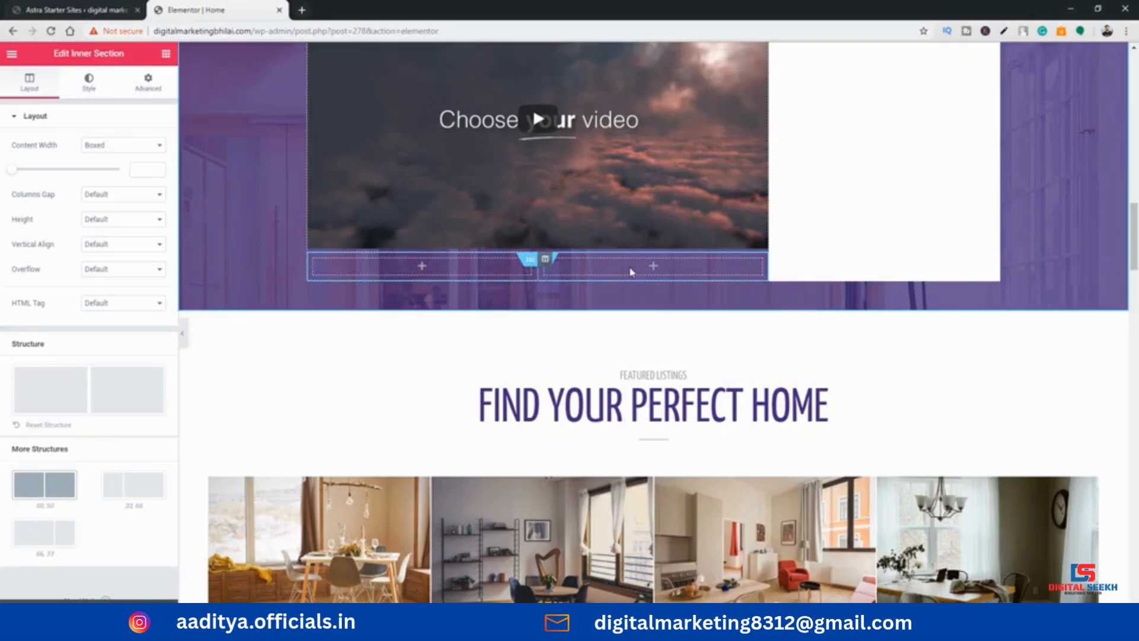
{"action": "left_click", "coordinate": [166, 54]}
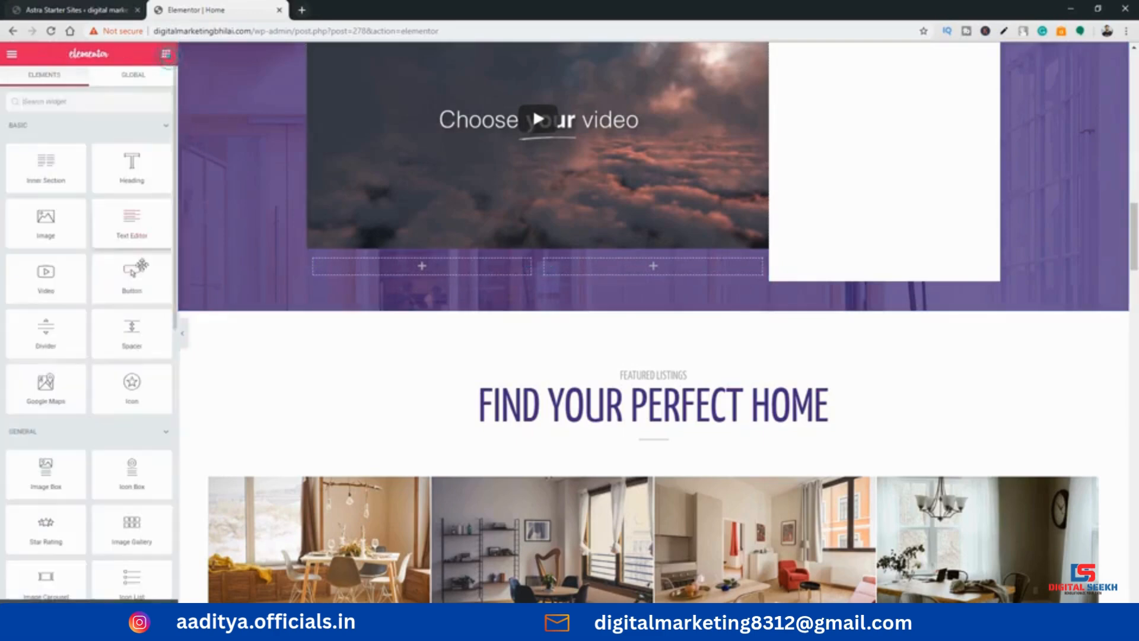
Add an Image Box widget to the first column of the inner section below the video
{"action": "scroll", "coordinate": [95, 267], "scroll_direction": "down", "scroll_amount": 3}
{"action": "left_click_drag", "start_coordinate": [42, 291], "coordinate": [431, 268]}
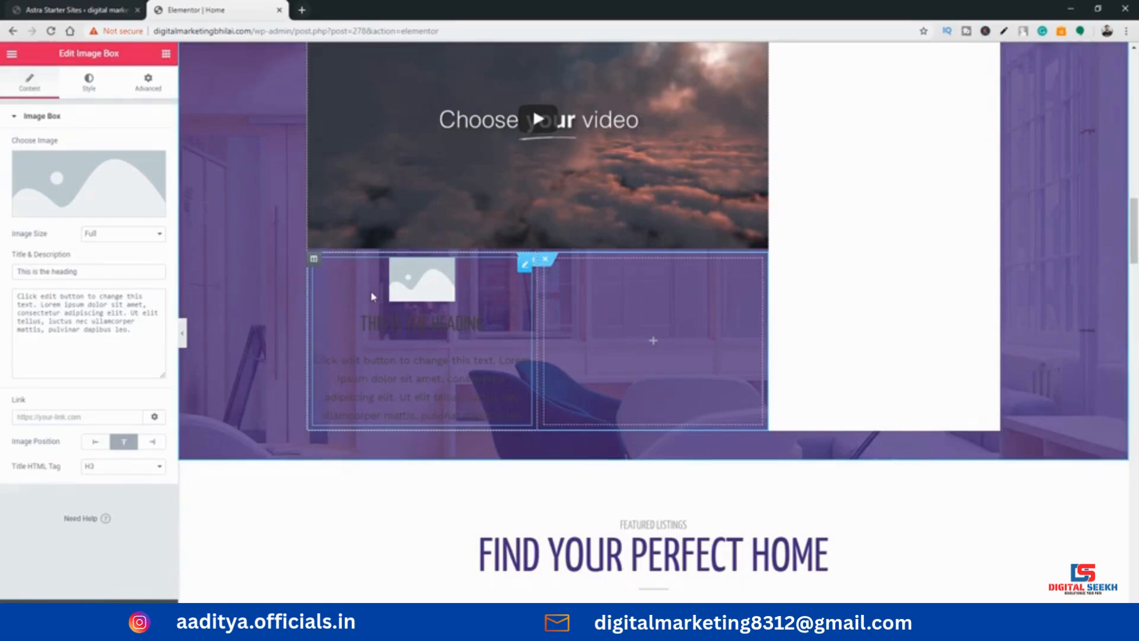
{"action": "left_click", "coordinate": [416, 290]}
{"action": "left_click", "coordinate": [414, 326]}
{"action": "left_click", "coordinate": [413, 373]}
Add an Icon Box widget to the second column of the inner section, beside the Image Box
{"action": "left_click", "coordinate": [166, 53]}
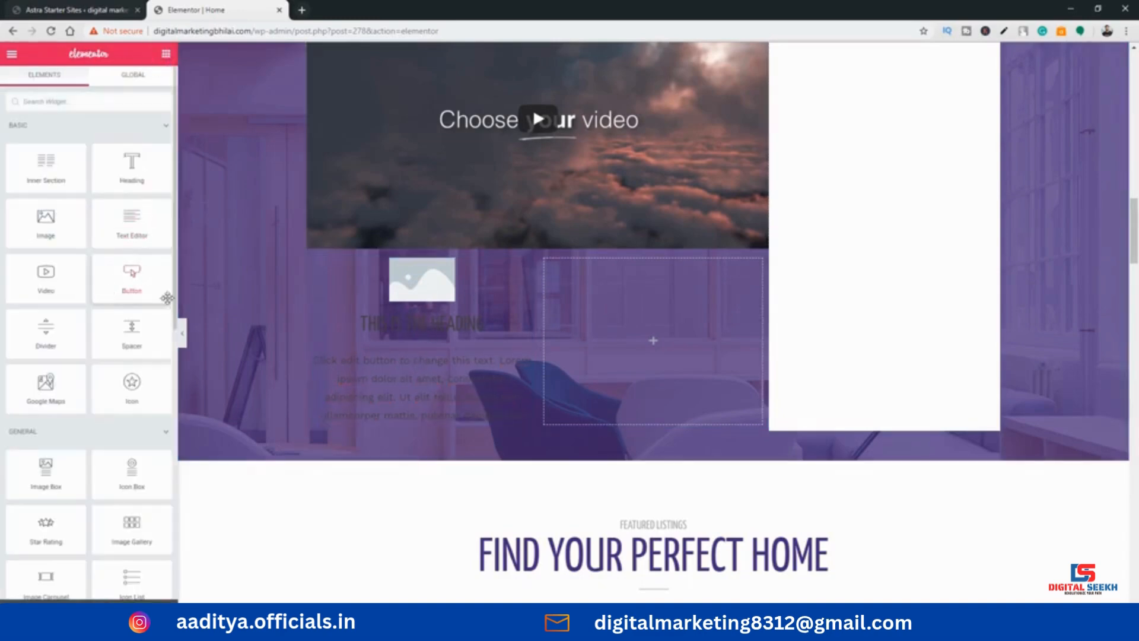
{"action": "scroll", "coordinate": [223, 427], "scroll_direction": "down", "scroll_amount": 2}
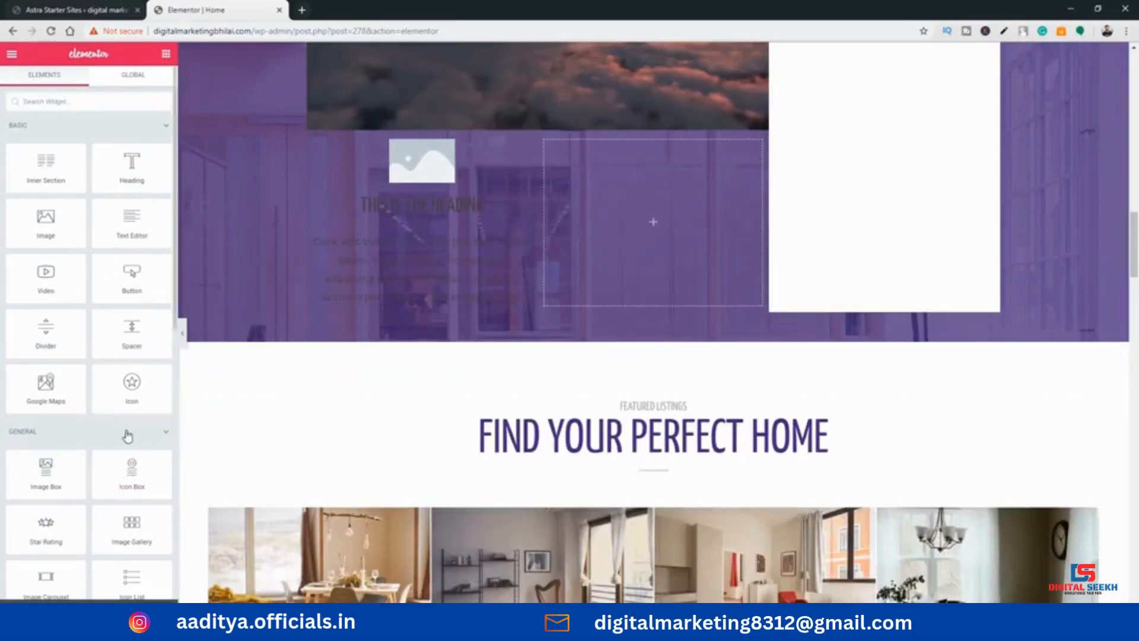
{"action": "scroll", "coordinate": [127, 415], "scroll_direction": "down", "scroll_amount": 2}
{"action": "left_click_drag", "start_coordinate": [132, 356], "coordinate": [653, 167]}
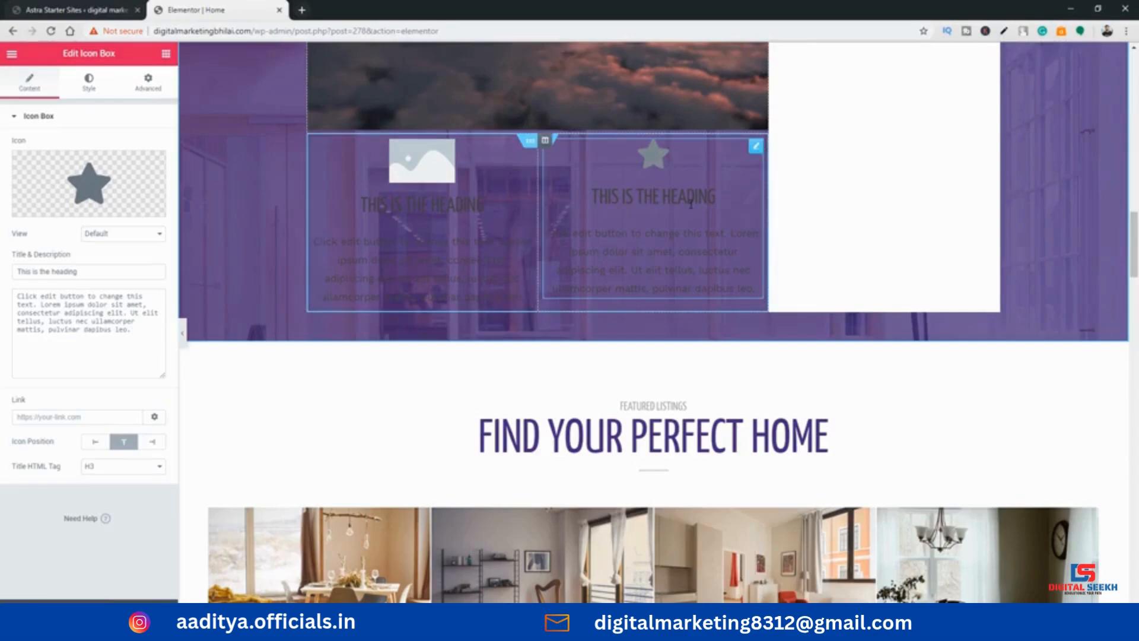
{"action": "left_click", "coordinate": [424, 200]}
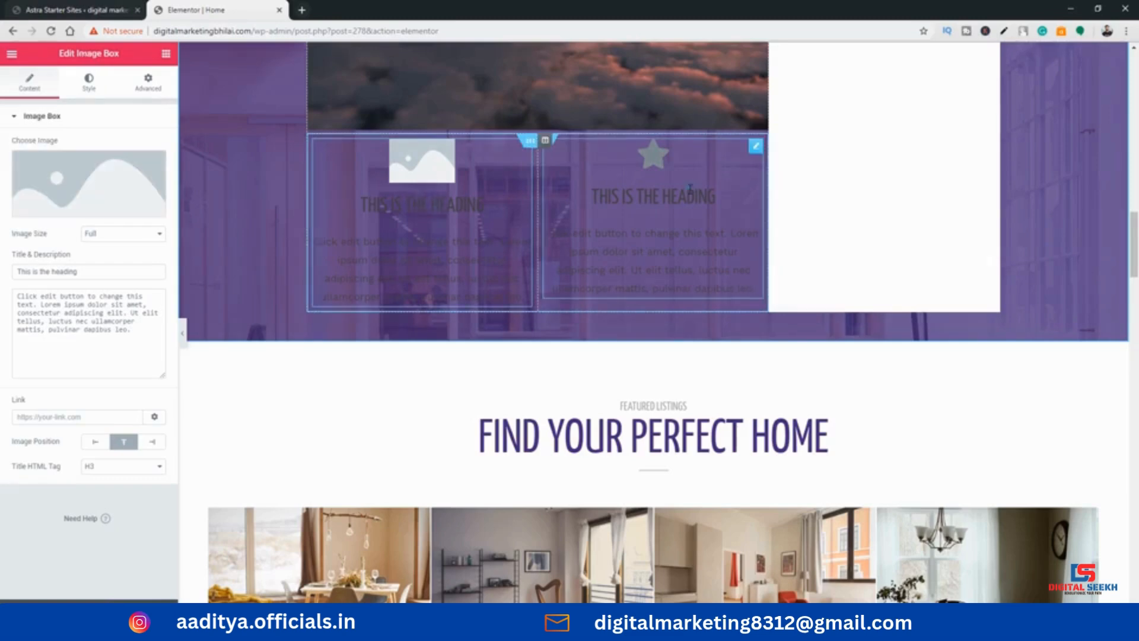
{"action": "left_click", "coordinate": [667, 162]}
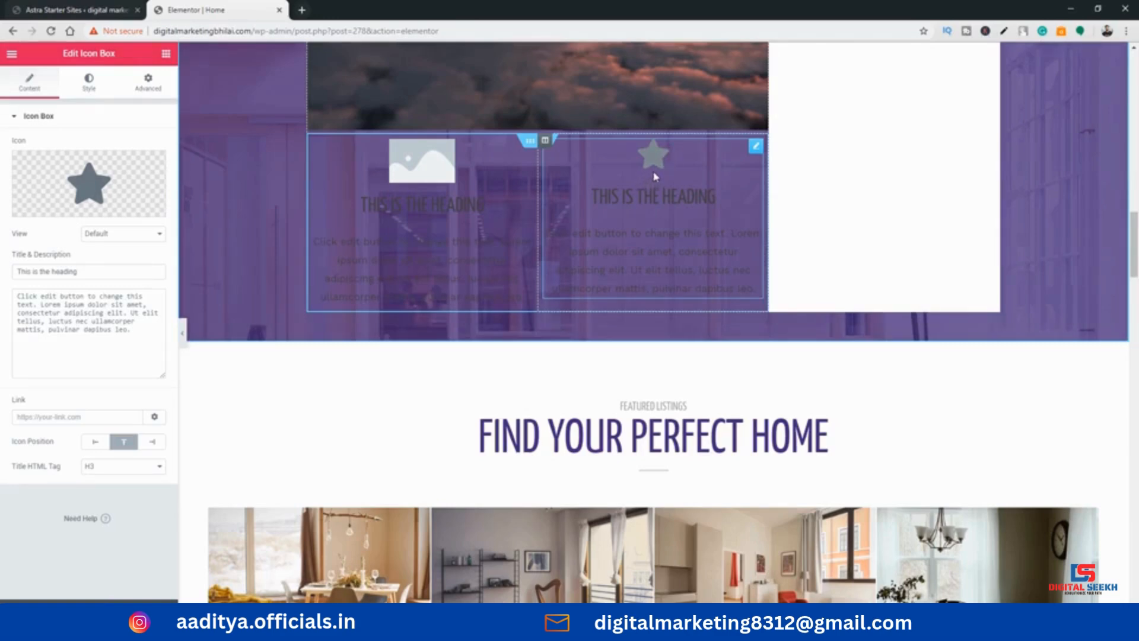
{"action": "left_click", "coordinate": [624, 196]}
{"action": "left_click_drag", "start_coordinate": [595, 200], "coordinate": [716, 198]}
{"action": "left_click", "coordinate": [698, 197]}
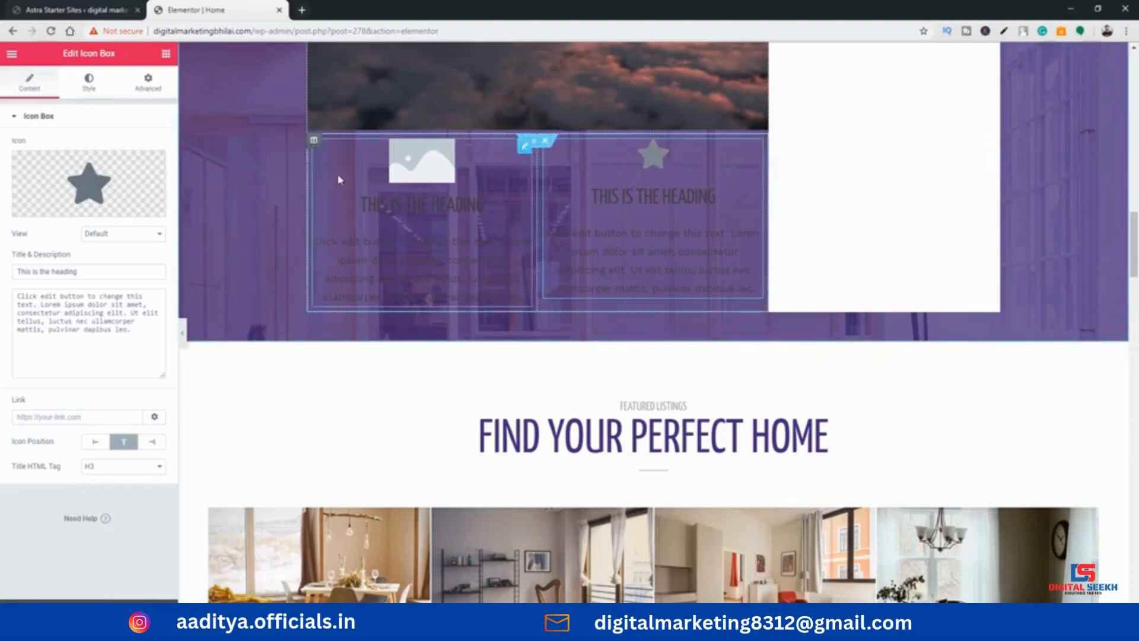
Replace the Icon Box's star with the desktop icon from the icon library, filtering the icons by "des"
{"action": "mouse_move", "coordinate": [65, 196]}
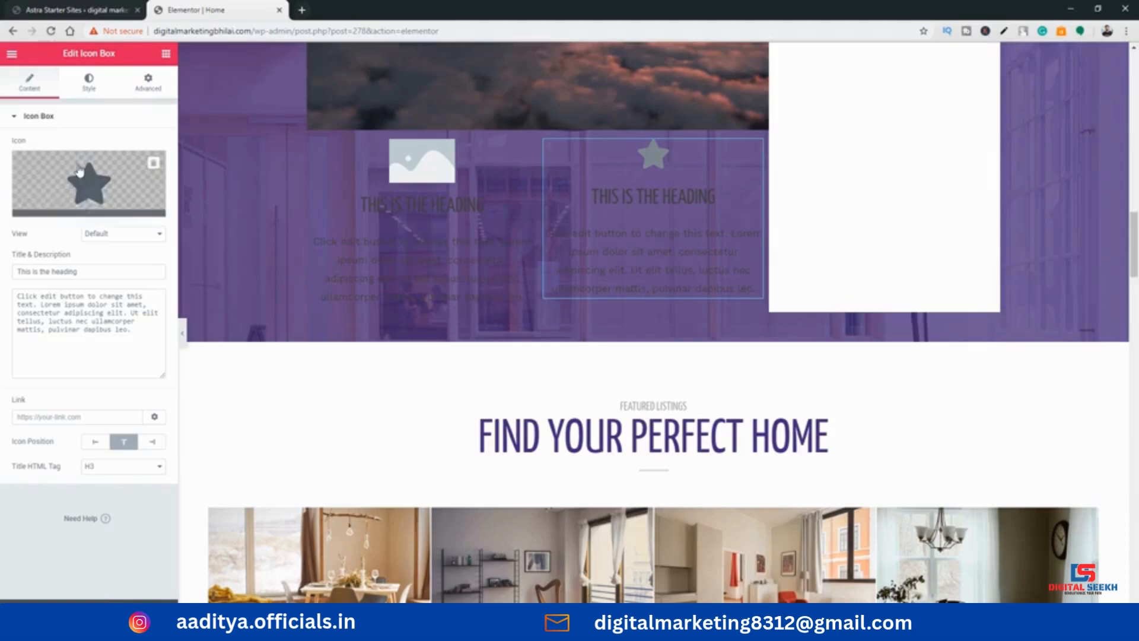
{"action": "left_click", "coordinate": [109, 185]}
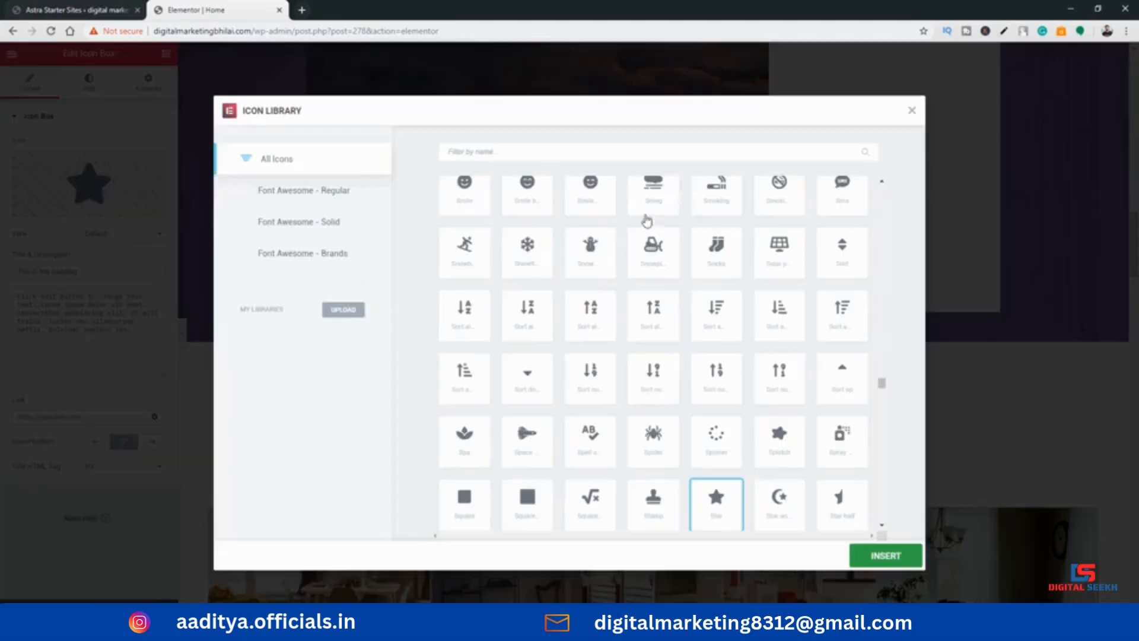
{"action": "scroll", "coordinate": [516, 246], "scroll_direction": "up", "scroll_amount": 3}
{"action": "scroll", "coordinate": [534, 237], "scroll_direction": "up", "scroll_amount": 5}
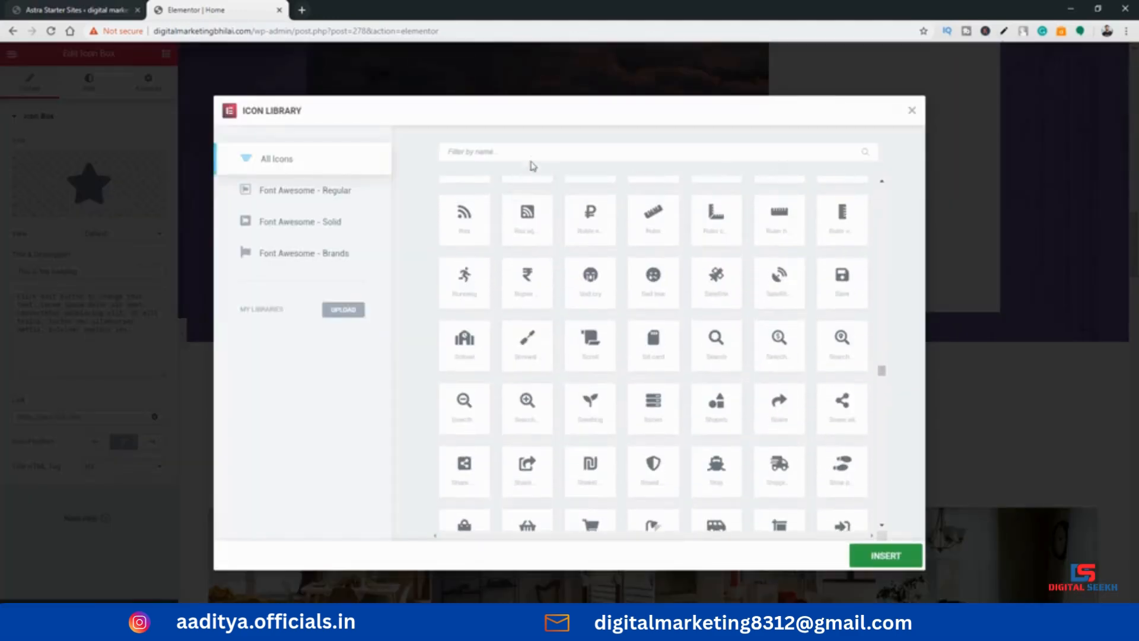
{"action": "type", "text": "compu"}
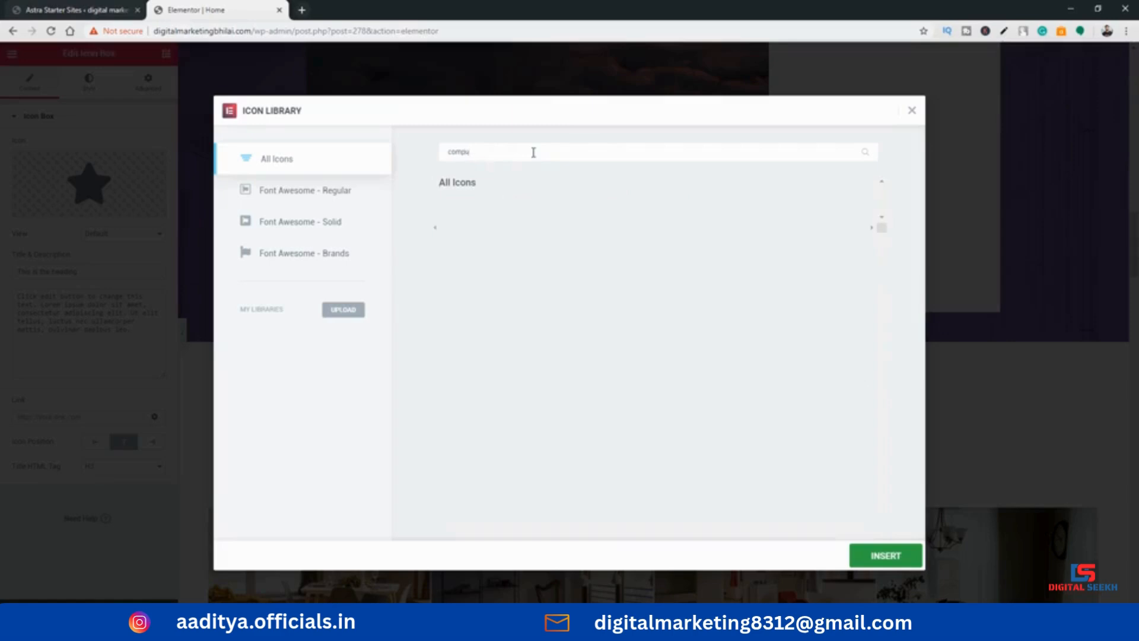
{"action": "key", "text": "BackSpace"}
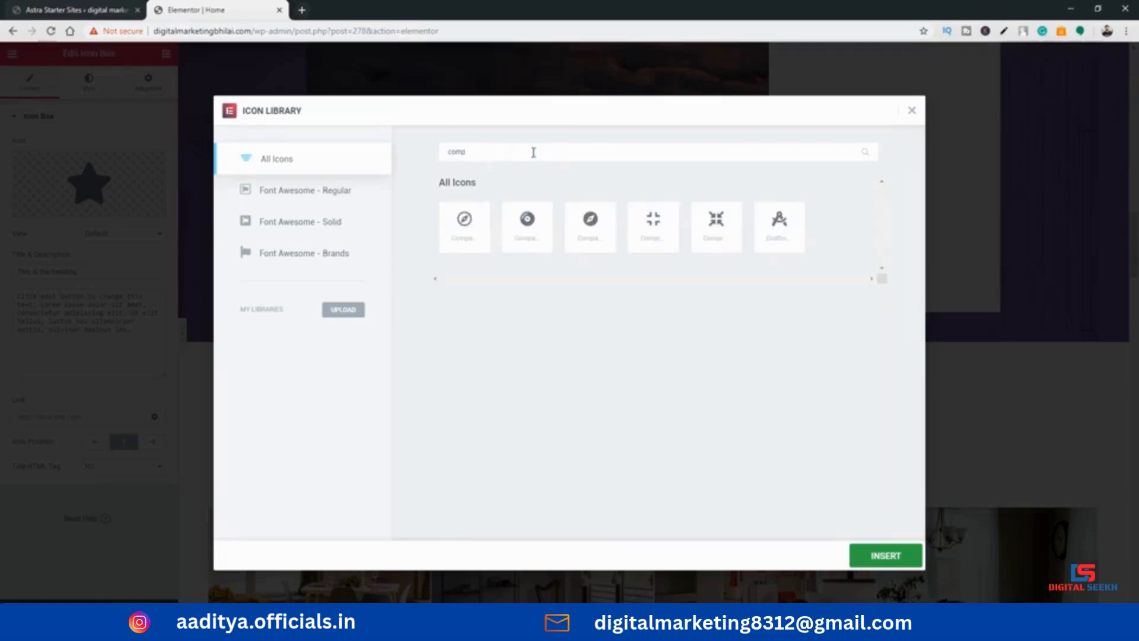
{"action": "key", "text": "BackSpace"}
{"action": "key", "text": "BackSpace"}
{"action": "key", "text": "BackSpace"}
{"action": "key", "text": "BackSpace"}
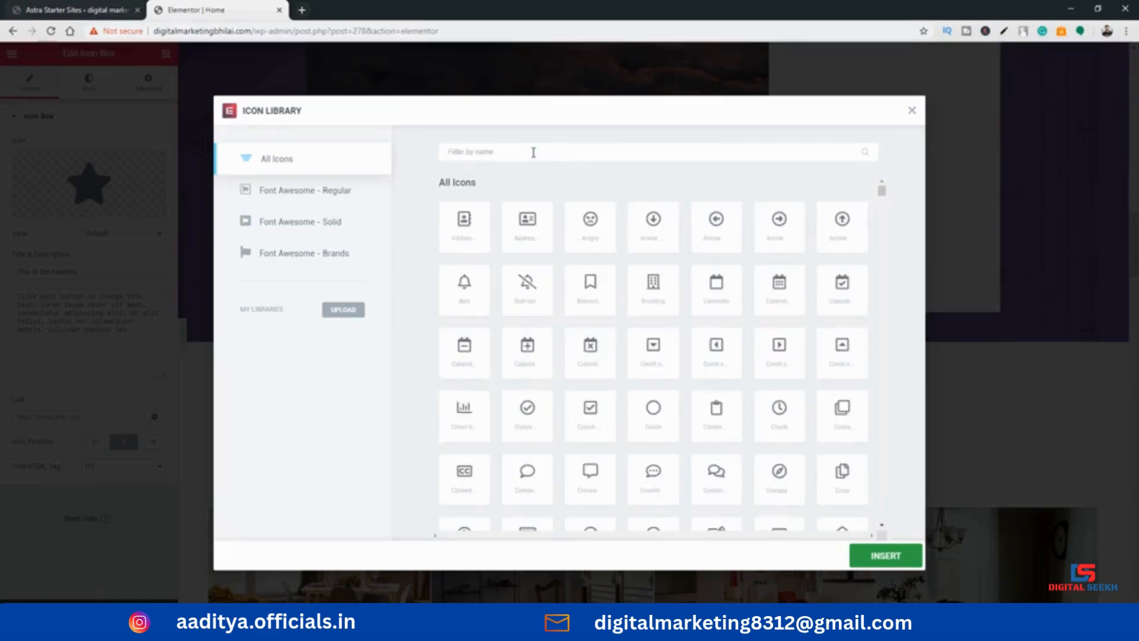
{"action": "type", "text": "des"}
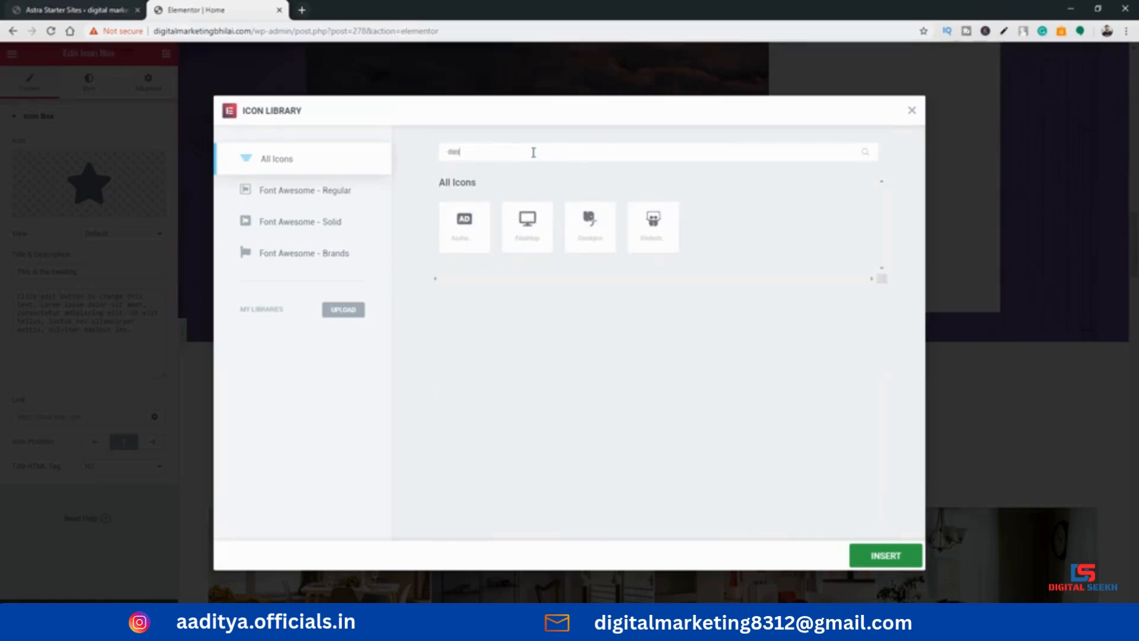
{"action": "left_click", "coordinate": [536, 244]}
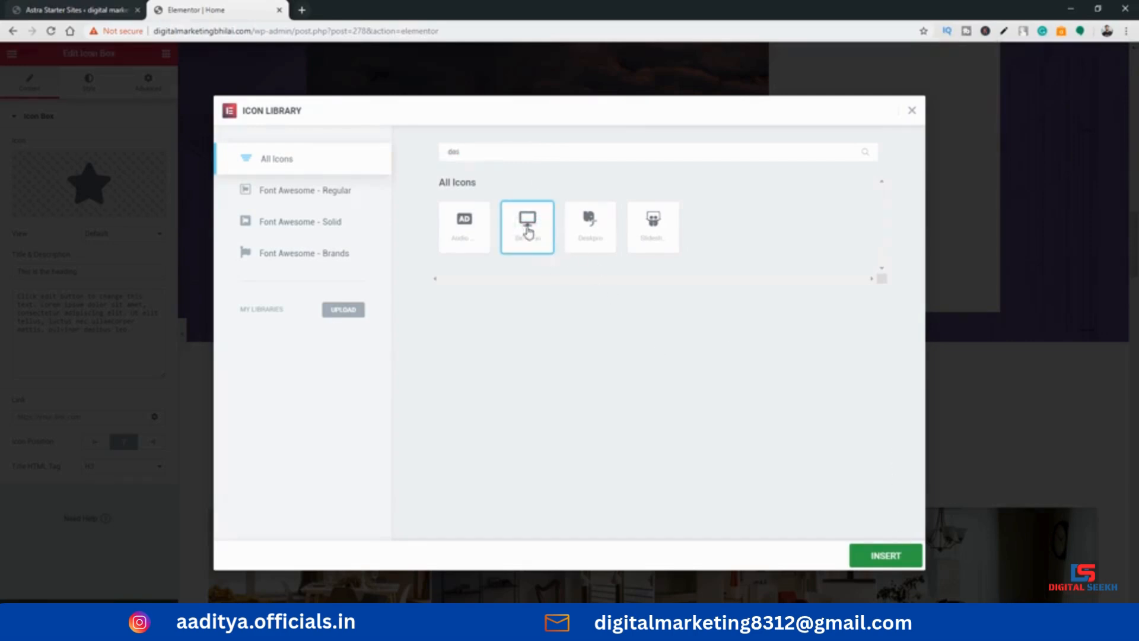
{"action": "left_click", "coordinate": [903, 548]}
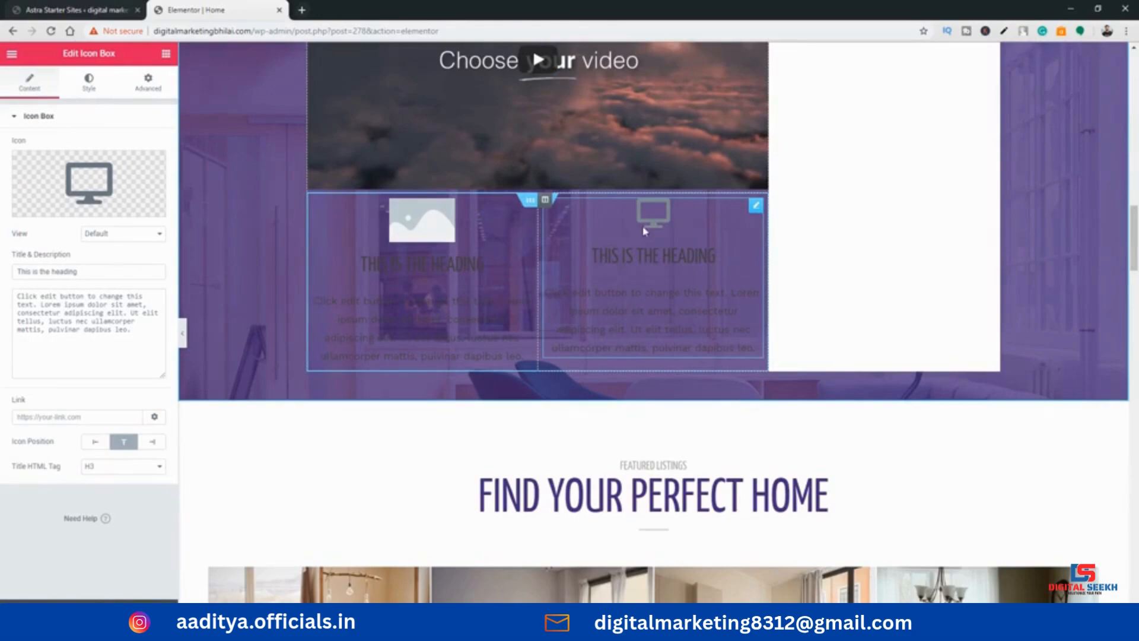
Set the Icon Box title to "Computer"
{"action": "left_click", "coordinate": [604, 256]}
{"action": "left_click_drag", "start_coordinate": [716, 259], "coordinate": [625, 259]}
{"action": "triple_click", "coordinate": [116, 268]}
{"action": "type", "text": "C"}
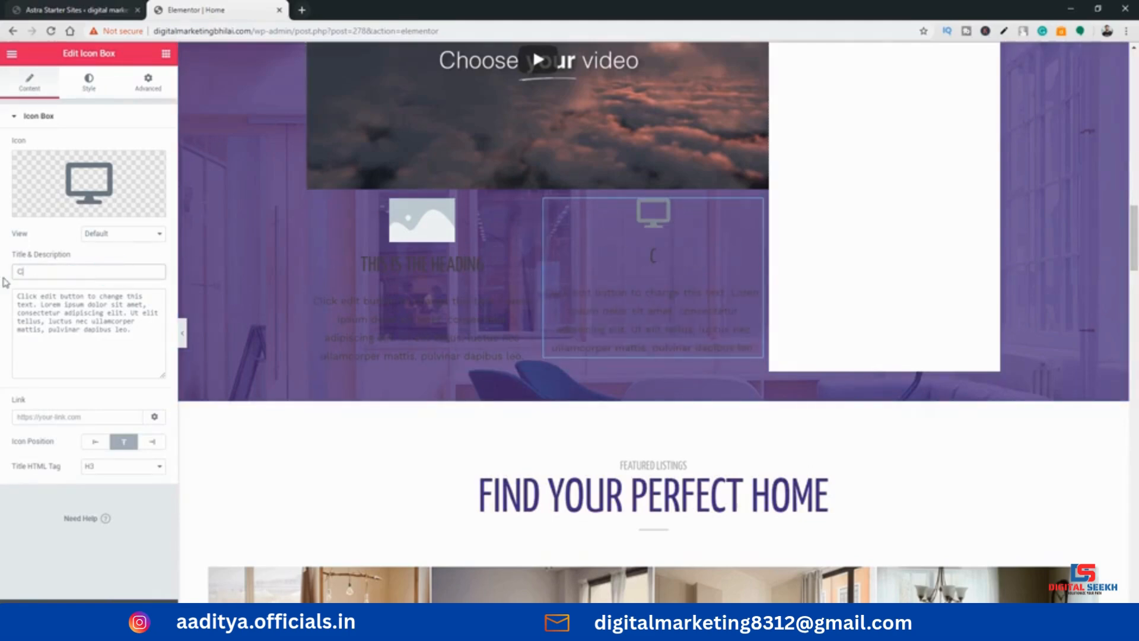
{"action": "type", "text": "omputer"}
{"action": "left_click", "coordinate": [666, 324]}
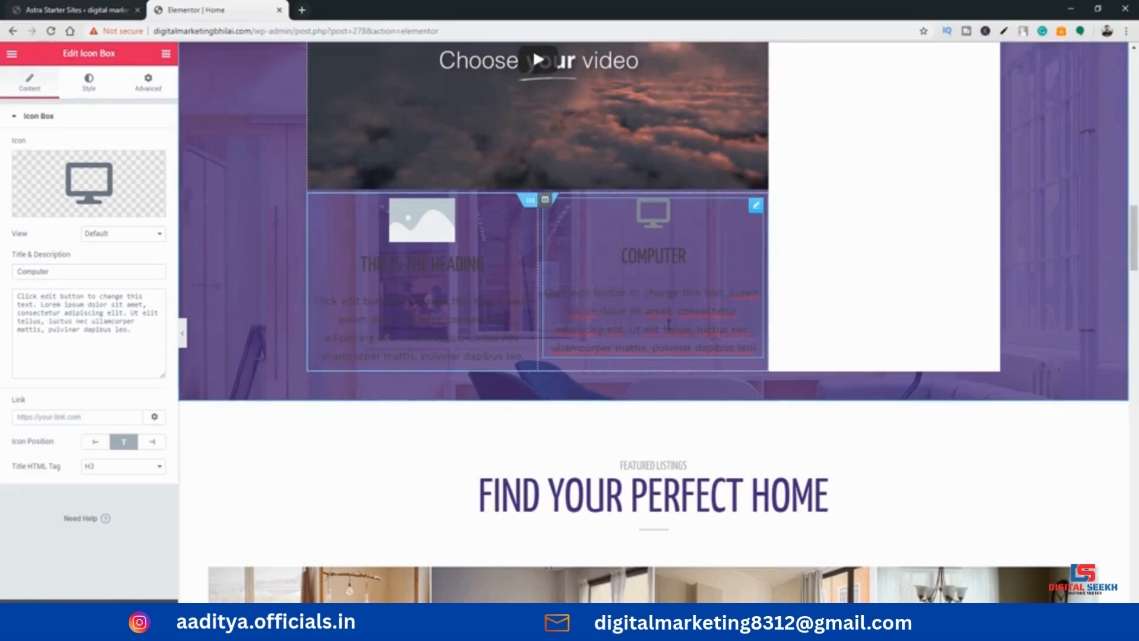
Add a Star Rating widget below the first Modern Apartment listing in the Featured Listings section
{"action": "scroll", "coordinate": [645, 323], "scroll_direction": "down", "scroll_amount": 4}
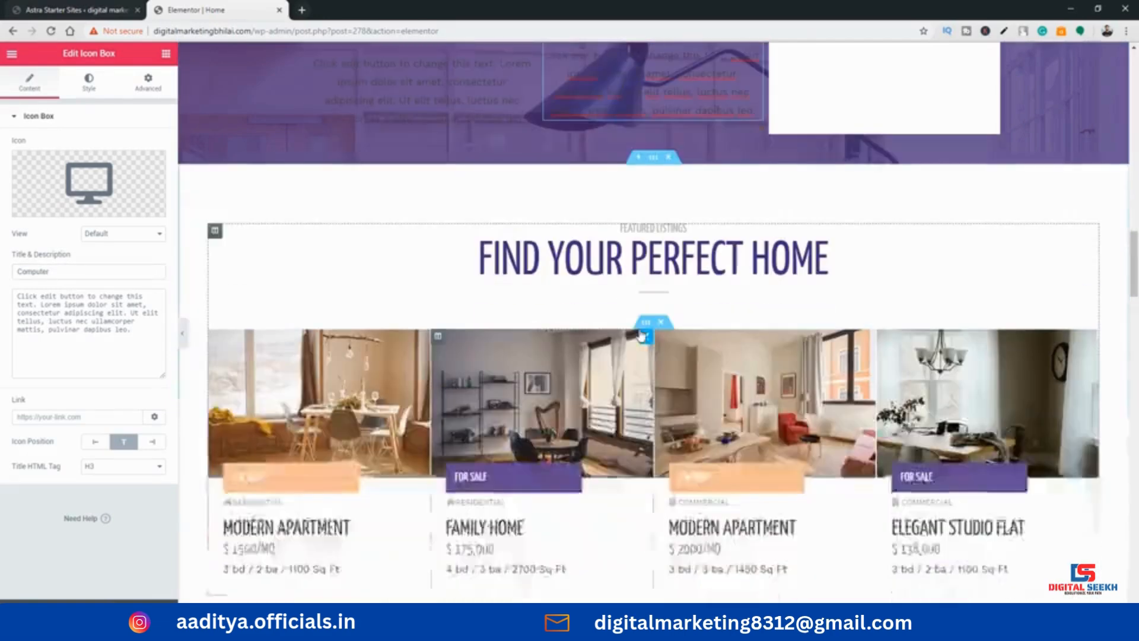
{"action": "scroll", "coordinate": [645, 323], "scroll_direction": "down", "scroll_amount": 1}
{"action": "left_click", "coordinate": [166, 54]}
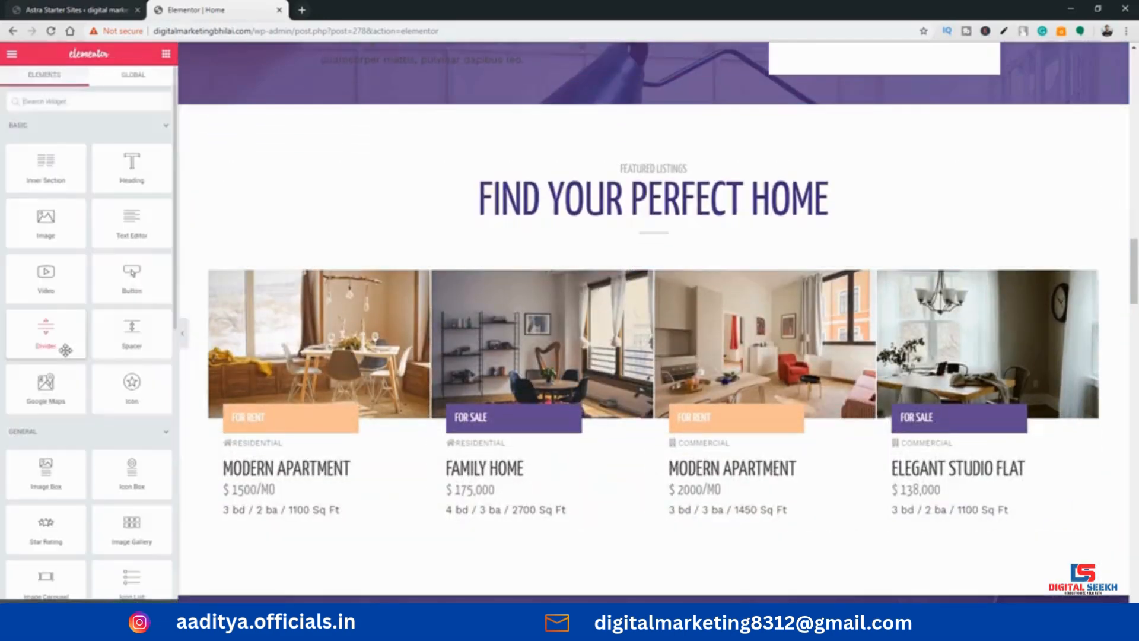
{"action": "scroll", "coordinate": [66, 350], "scroll_direction": "down", "scroll_amount": 3}
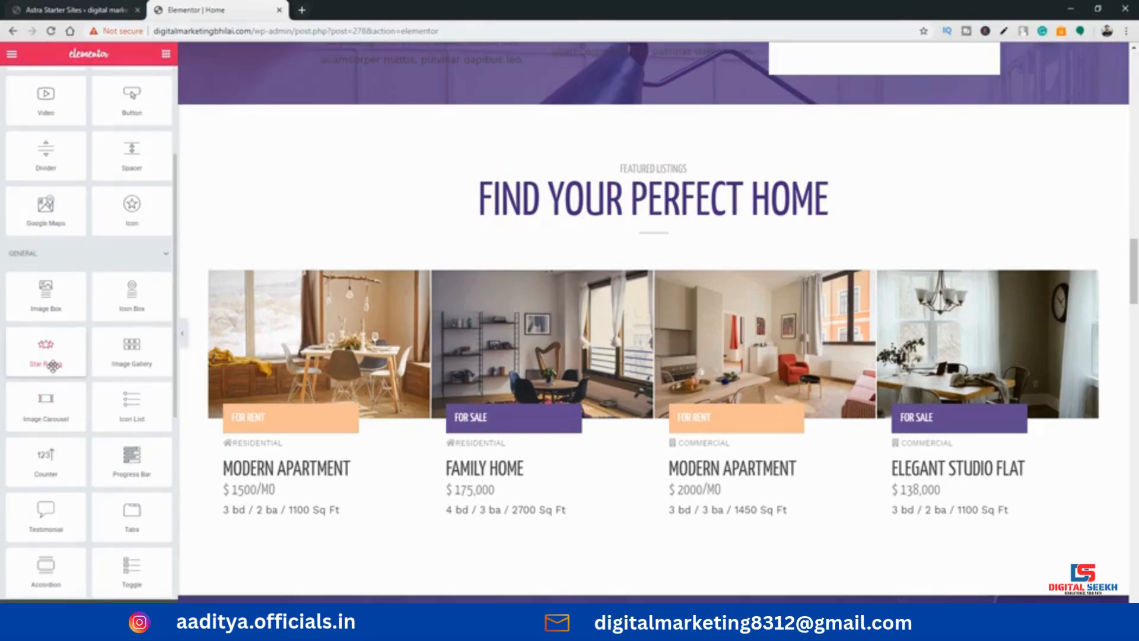
{"action": "scroll", "coordinate": [53, 364], "scroll_direction": "down", "scroll_amount": 3}
{"action": "scroll", "coordinate": [190, 332], "scroll_direction": "down", "scroll_amount": 3}
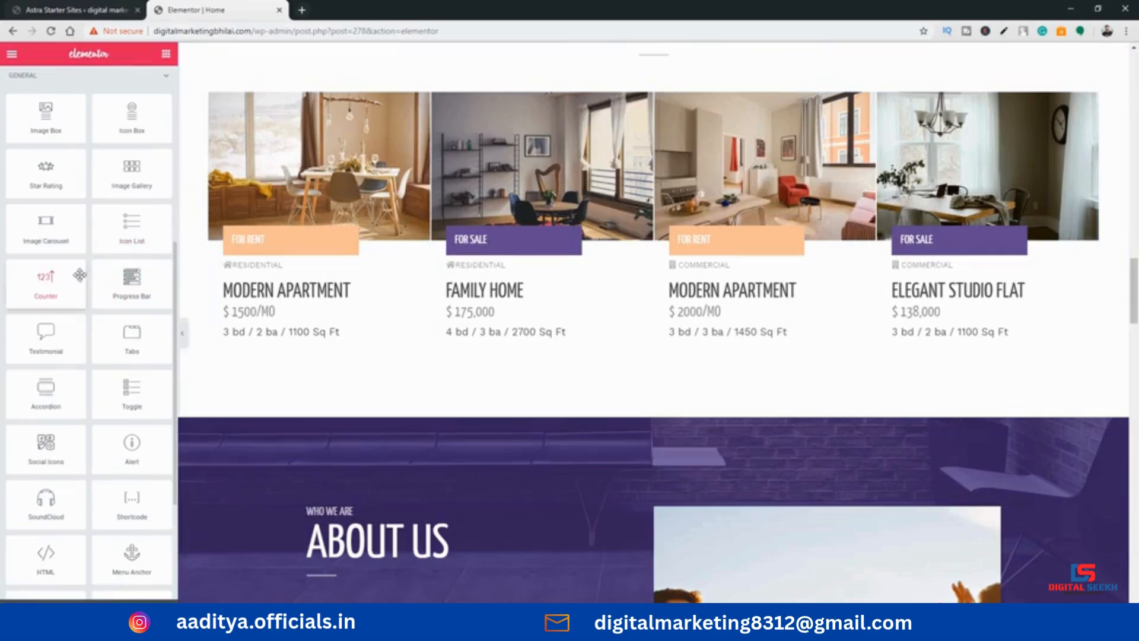
{"action": "left_click_drag", "start_coordinate": [51, 175], "coordinate": [325, 350]}
{"action": "scroll", "coordinate": [331, 330], "scroll_direction": "up", "scroll_amount": 1}
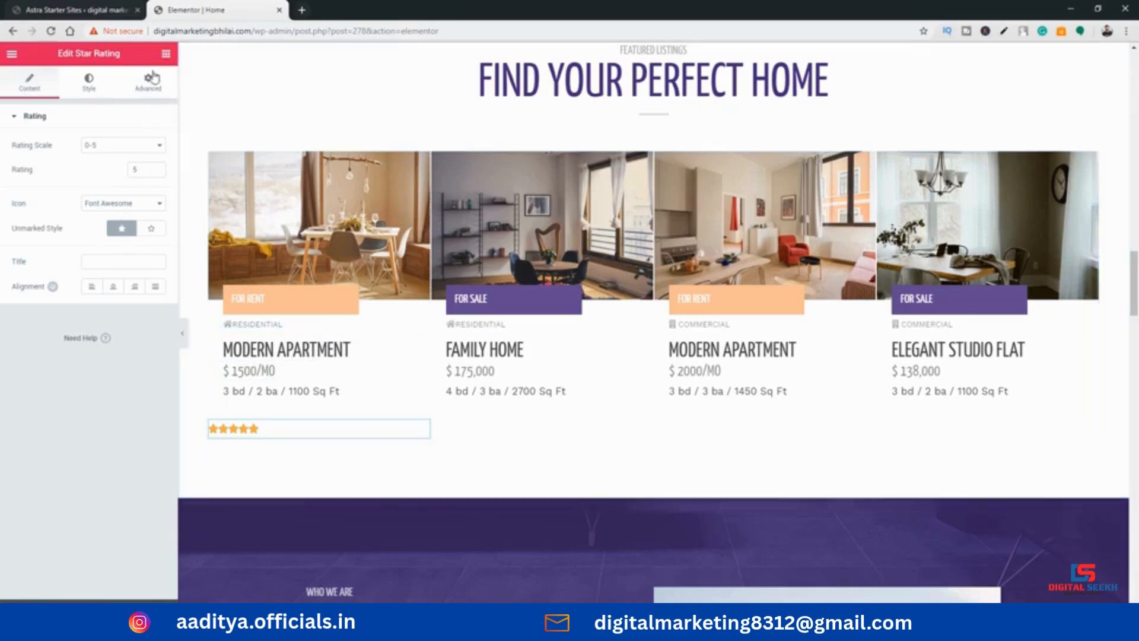
Examine the widget list and the Featured Listings and About Us sections for a place to put an image gallery
{"action": "left_click", "coordinate": [165, 54]}
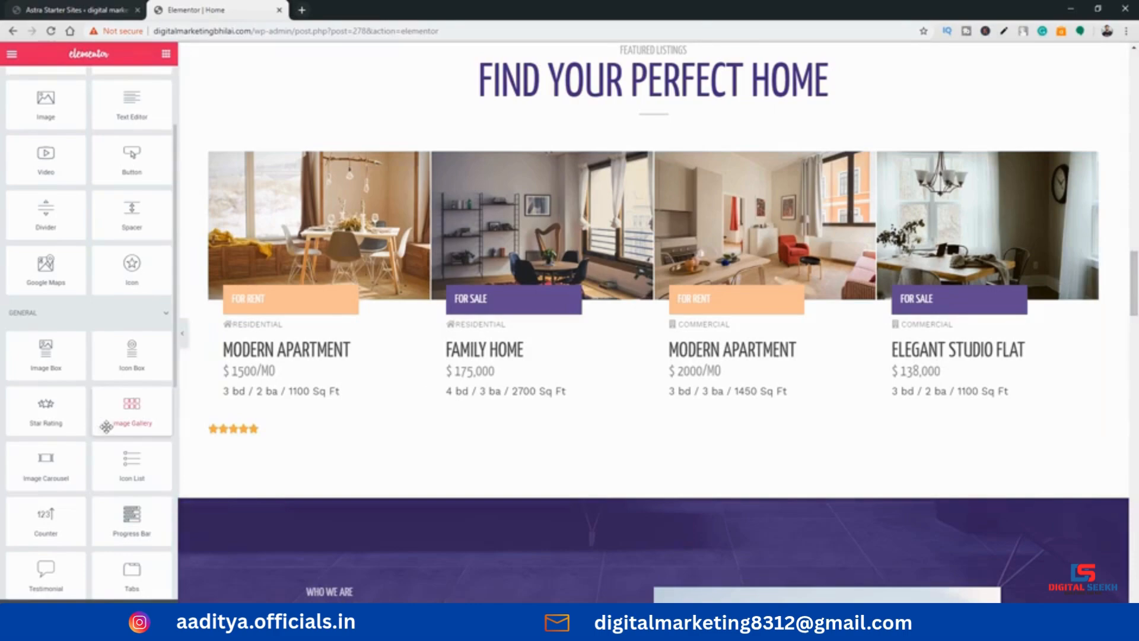
{"action": "scroll", "coordinate": [104, 419], "scroll_direction": "down", "scroll_amount": 2}
{"action": "scroll", "coordinate": [399, 389], "scroll_direction": "up", "scroll_amount": 2}
{"action": "scroll", "coordinate": [95, 362], "scroll_direction": "down", "scroll_amount": 2}
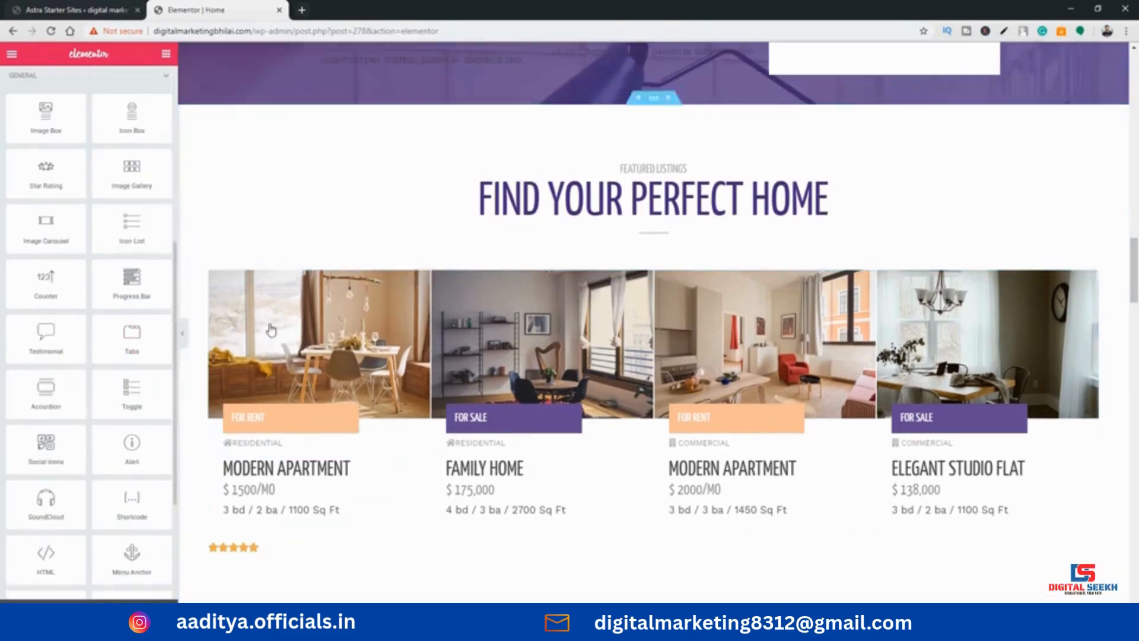
{"action": "scroll", "coordinate": [273, 331], "scroll_direction": "up", "scroll_amount": 2}
{"action": "scroll", "coordinate": [102, 350], "scroll_direction": "up", "scroll_amount": 1}
{"action": "scroll", "coordinate": [559, 340], "scroll_direction": "up", "scroll_amount": 3}
{"action": "scroll", "coordinate": [559, 342], "scroll_direction": "down", "scroll_amount": 5}
{"action": "scroll", "coordinate": [556, 350], "scroll_direction": "down", "scroll_amount": 4}
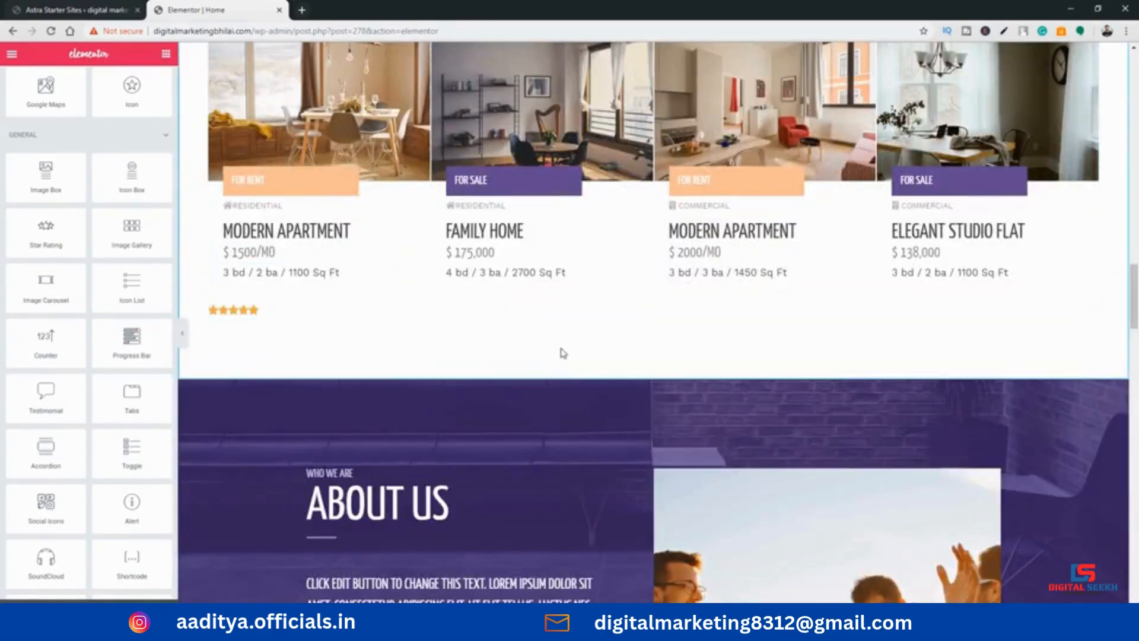
{"action": "mouse_move", "coordinate": [134, 234]}
{"action": "left_mouse_down"}
{"action": "mouse_move", "coordinate": [311, 274]}
{"action": "mouse_move", "coordinate": [509, 370]}
{"action": "mouse_move", "coordinate": [534, 394]}
{"action": "mouse_move", "coordinate": [158, 361]}
{"action": "mouse_move", "coordinate": [123, 245]}
{"action": "left_mouse_up"}
{"action": "scroll", "coordinate": [504, 300], "scroll_direction": "down", "scroll_amount": 8}
{"action": "scroll", "coordinate": [534, 266], "scroll_direction": "up", "scroll_amount": 4}
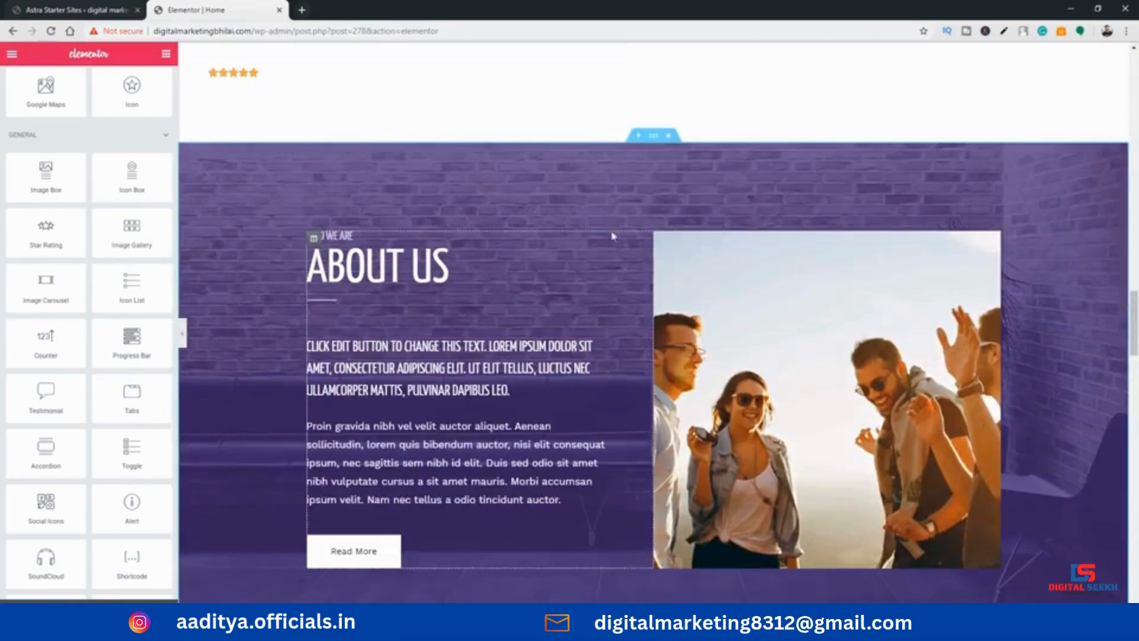
Add a single-column section directly above the About Us section and place an Image Gallery widget in it
{"action": "left_click", "coordinate": [638, 137]}
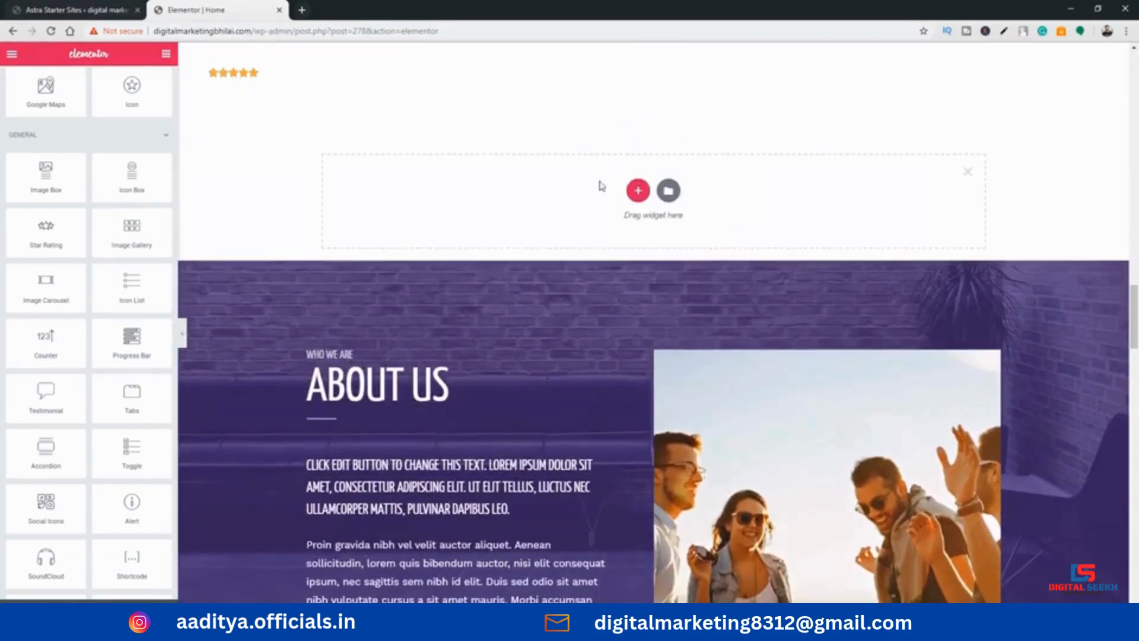
{"action": "left_click", "coordinate": [637, 190]}
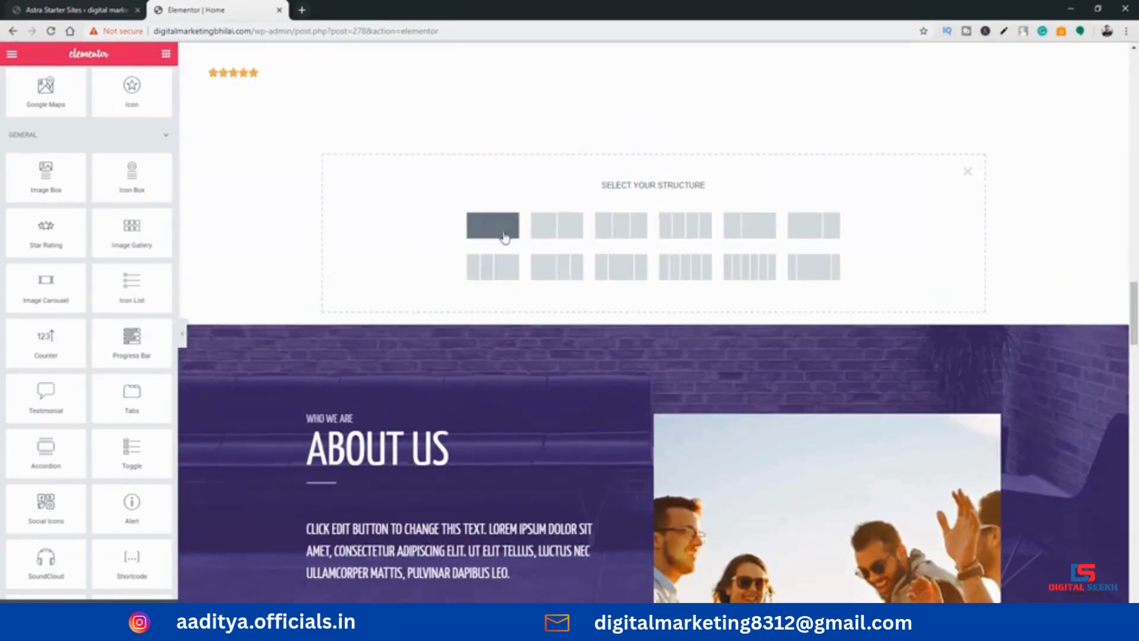
{"action": "left_click", "coordinate": [503, 236]}
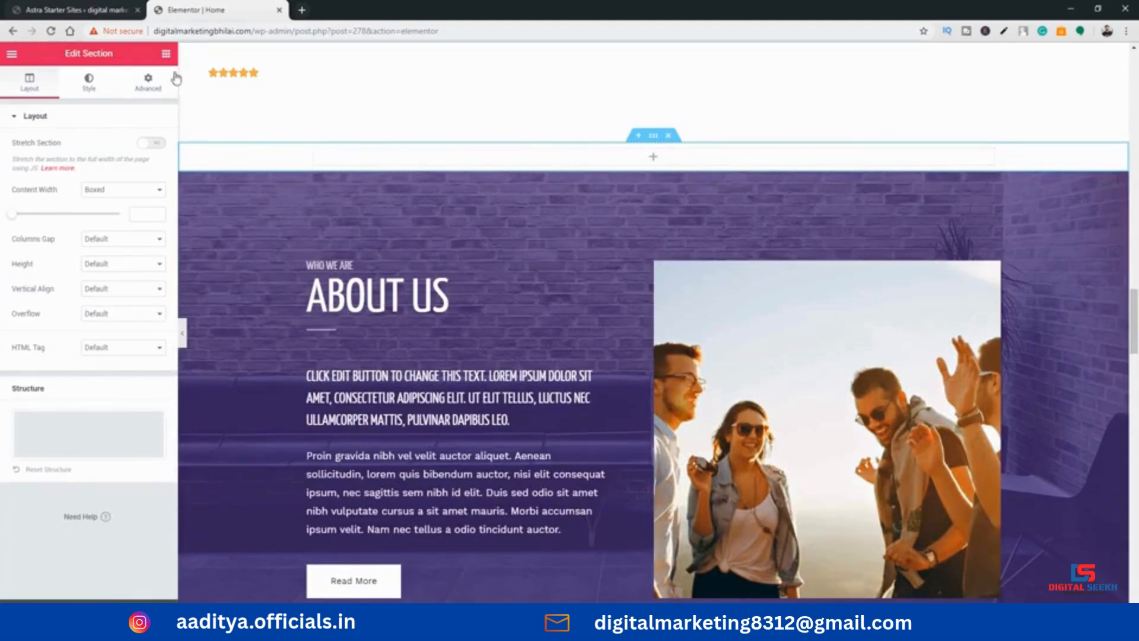
{"action": "left_click", "coordinate": [166, 53]}
{"action": "scroll", "coordinate": [89, 326], "scroll_direction": "down", "scroll_amount": 2}
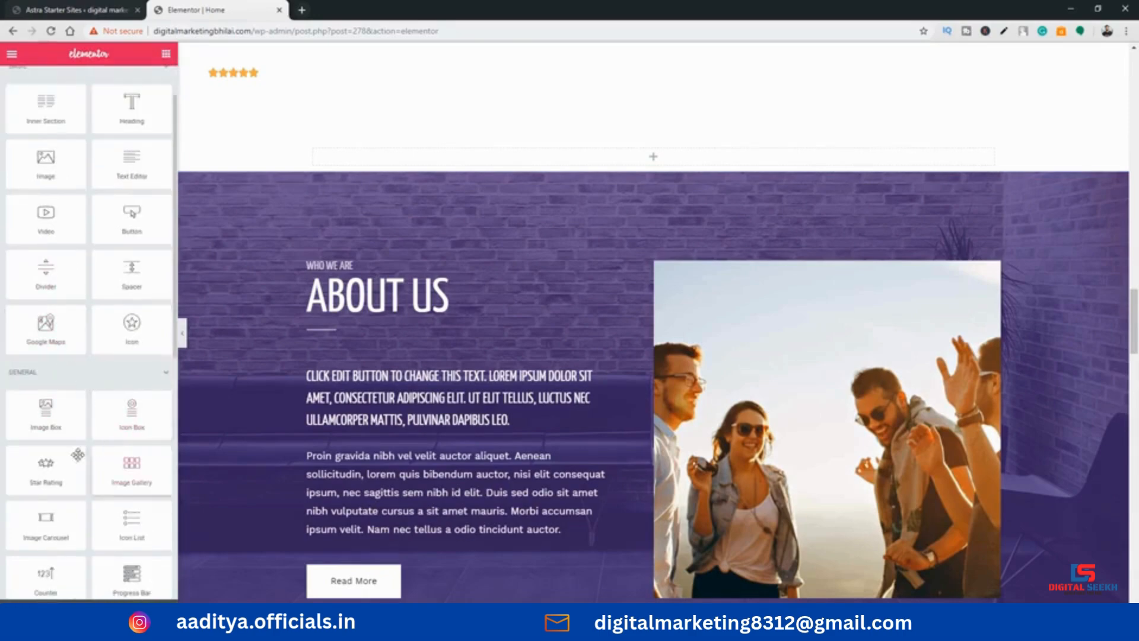
{"action": "left_click_drag", "start_coordinate": [117, 474], "coordinate": [670, 160]}
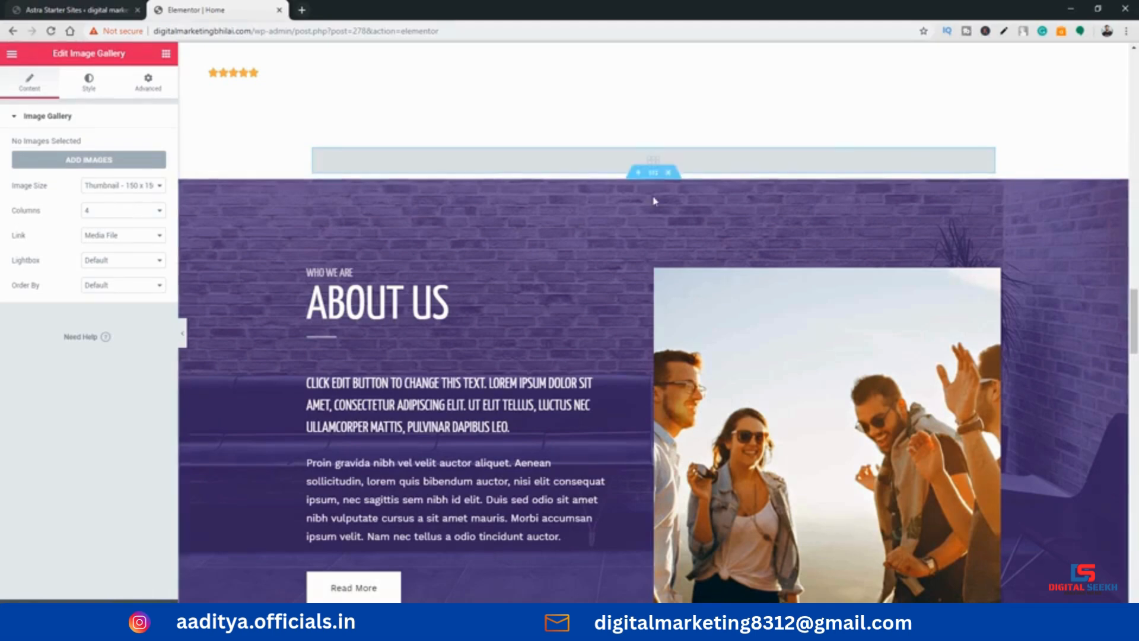
Set the Image Gallery to 3 columns and create a new gallery from six neighbouring team portraits, starting with team-04-free-img.jpg
{"action": "left_click", "coordinate": [100, 222]}
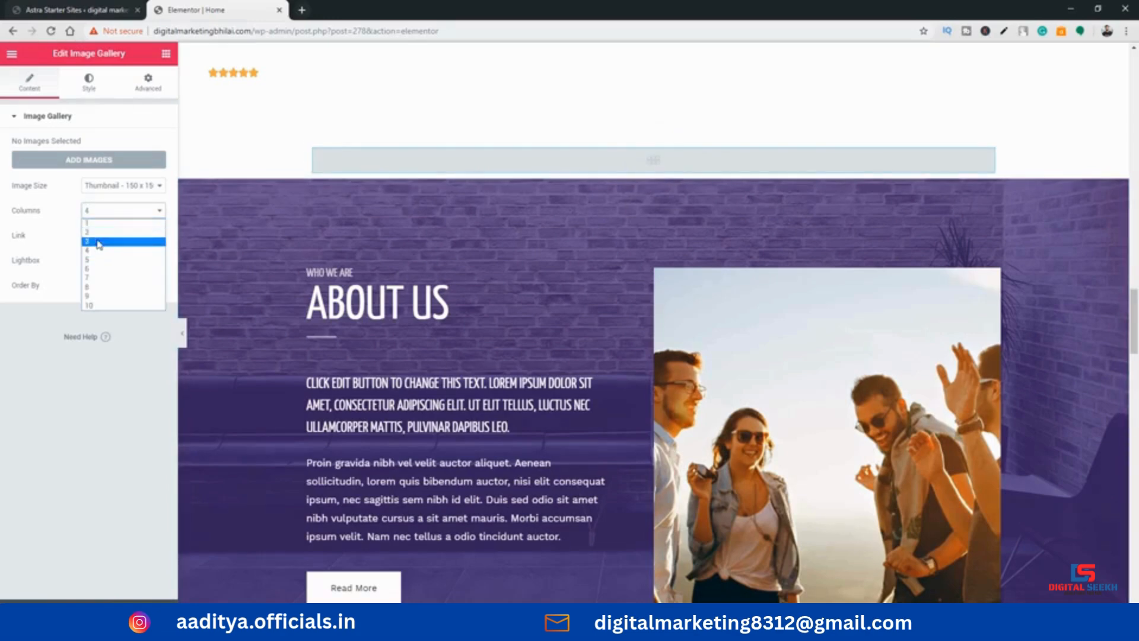
{"action": "left_click", "coordinate": [100, 242]}
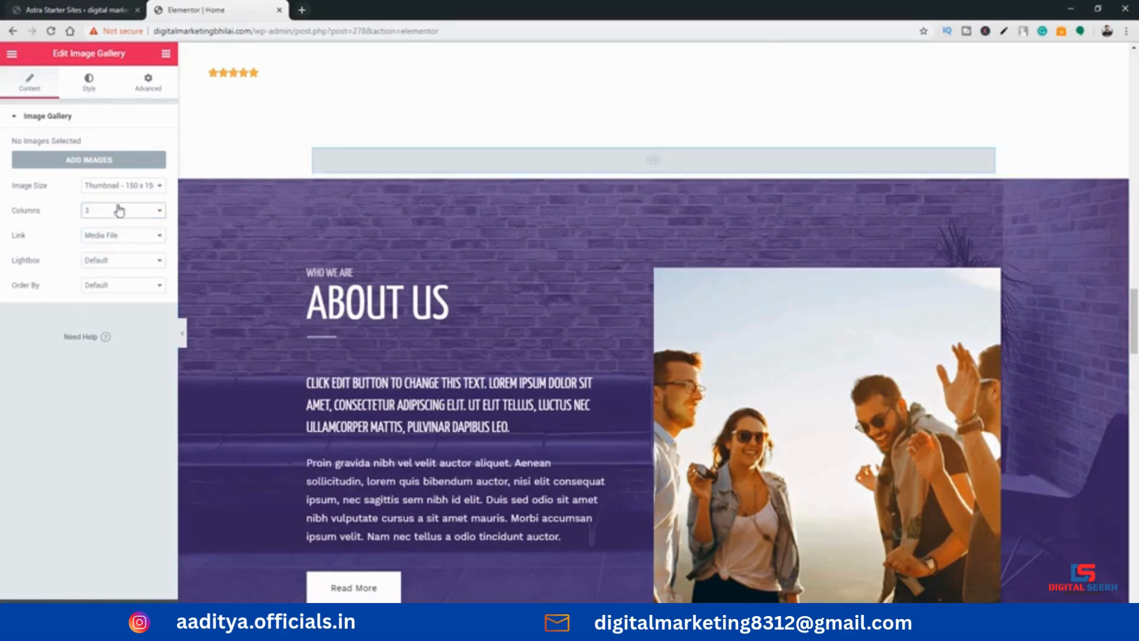
{"action": "left_click", "coordinate": [117, 161]}
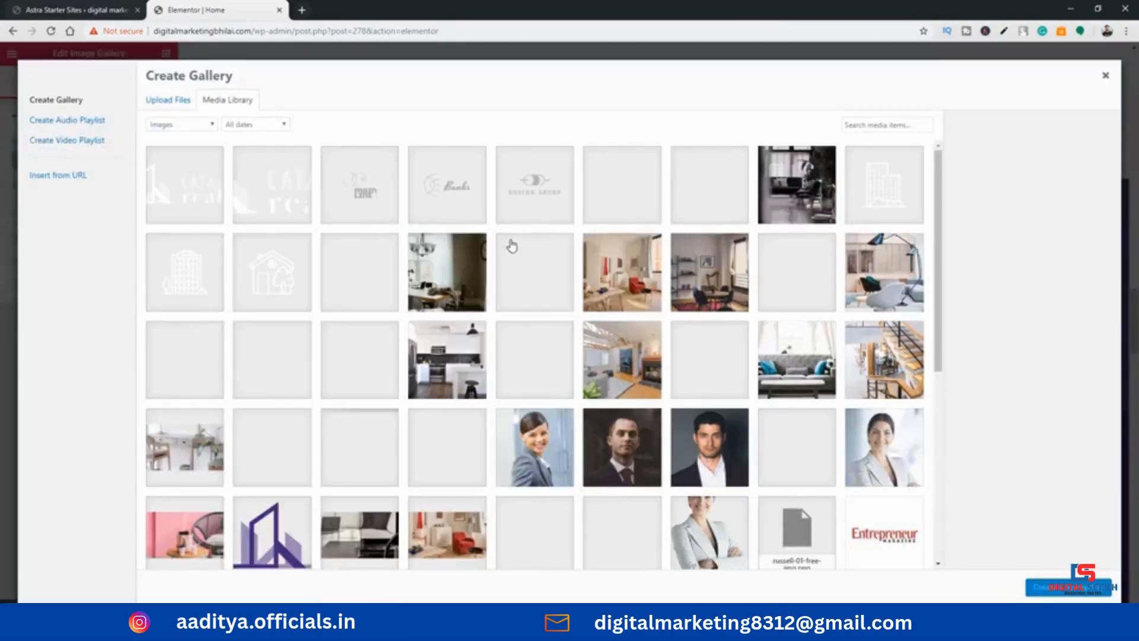
{"action": "scroll", "coordinate": [511, 249], "scroll_direction": "down", "scroll_amount": 2}
{"action": "left_click", "coordinate": [372, 340]}
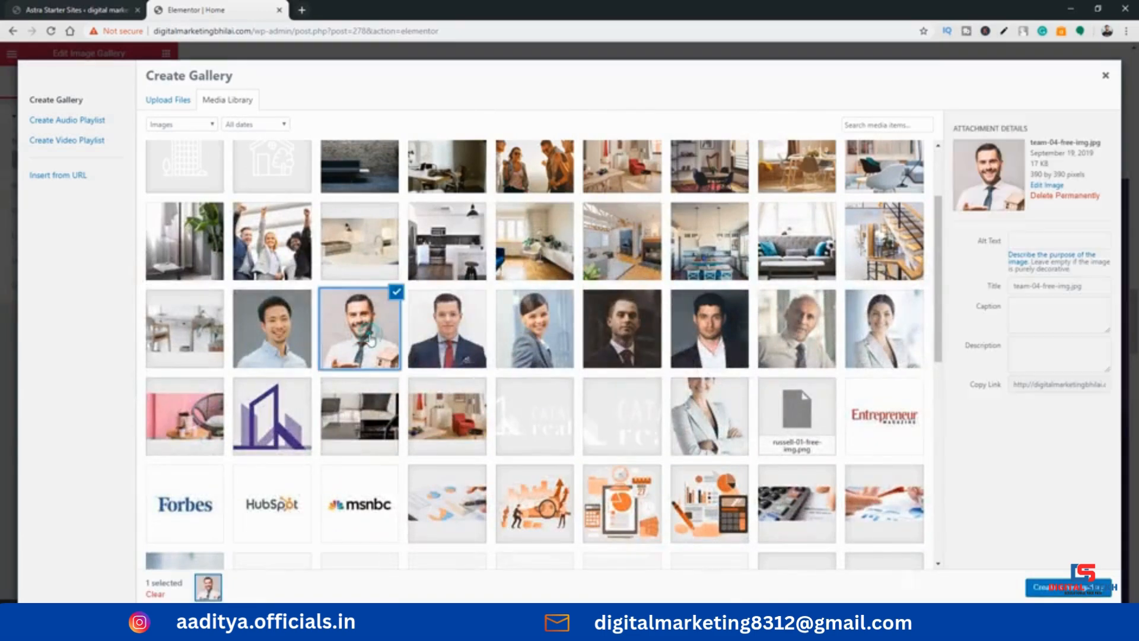
{"action": "left_click", "coordinate": [448, 338]}
{"action": "left_click", "coordinate": [552, 341]}
{"action": "left_click", "coordinate": [620, 337]}
{"action": "left_click", "coordinate": [686, 345]}
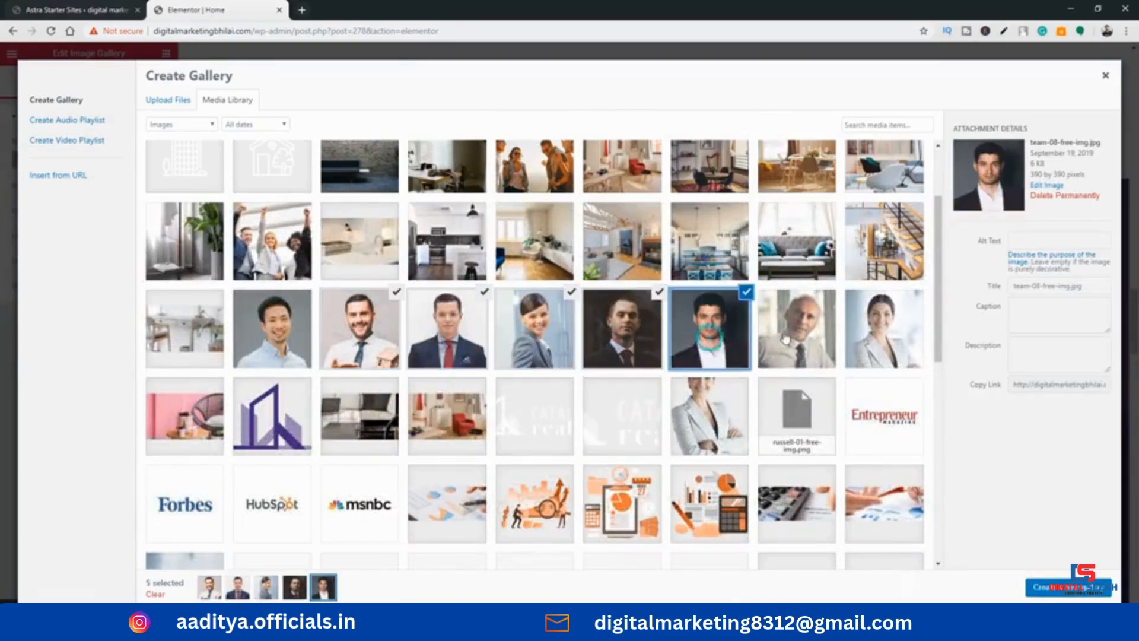
{"action": "left_click", "coordinate": [782, 332]}
{"action": "left_click", "coordinate": [1050, 587]}
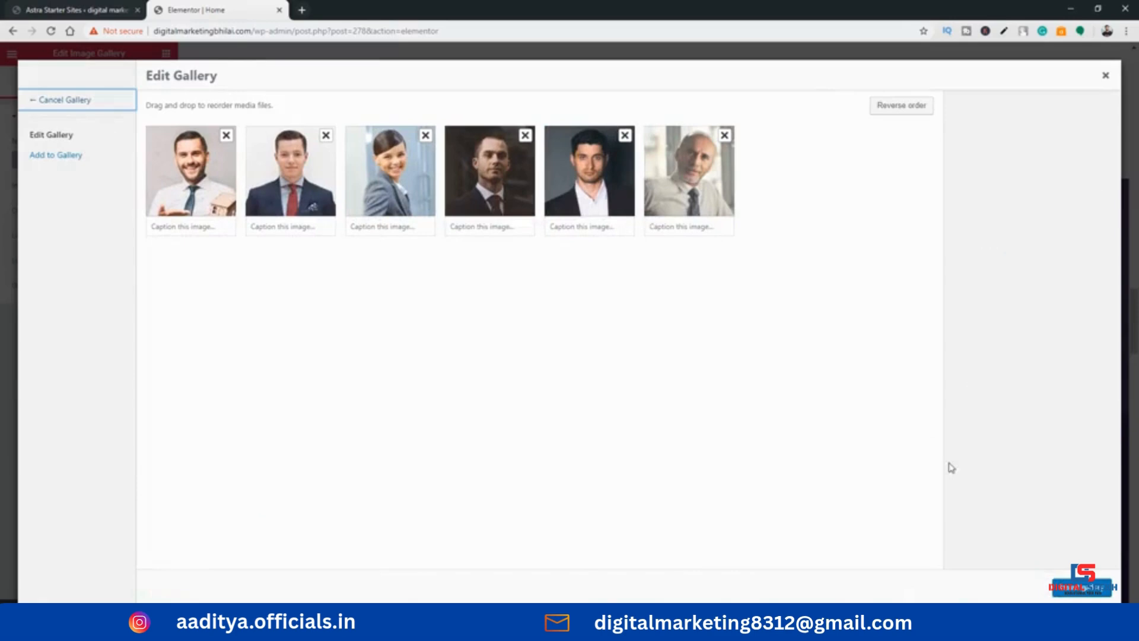
Reorder the six portraits so the older man comes first and the woman last, and insert the gallery
{"action": "left_click_drag", "start_coordinate": [190, 172], "coordinate": [536, 212]}
{"action": "left_click_drag", "start_coordinate": [682, 204], "coordinate": [594, 205]}
{"action": "left_click_drag", "start_coordinate": [496, 201], "coordinate": [626, 205]}
{"action": "left_click_drag", "start_coordinate": [709, 196], "coordinate": [578, 206]}
{"action": "left_click_drag", "start_coordinate": [447, 195], "coordinate": [392, 194]}
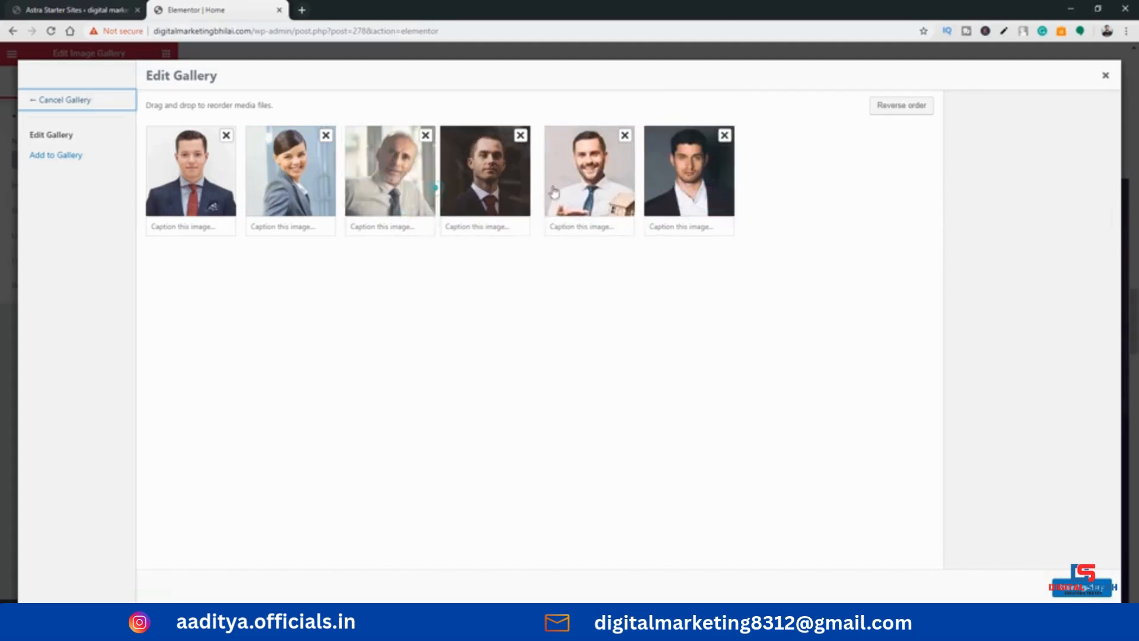
{"action": "left_click_drag", "start_coordinate": [554, 190], "coordinate": [320, 187]}
{"action": "left_click_drag", "start_coordinate": [217, 182], "coordinate": [309, 186]}
{"action": "mouse_move", "coordinate": [391, 178]}
{"action": "left_mouse_down"}
{"action": "mouse_move", "coordinate": [602, 196]}
{"action": "mouse_move", "coordinate": [373, 189]}
{"action": "left_mouse_up"}
{"action": "left_click_drag", "start_coordinate": [477, 191], "coordinate": [490, 191]}
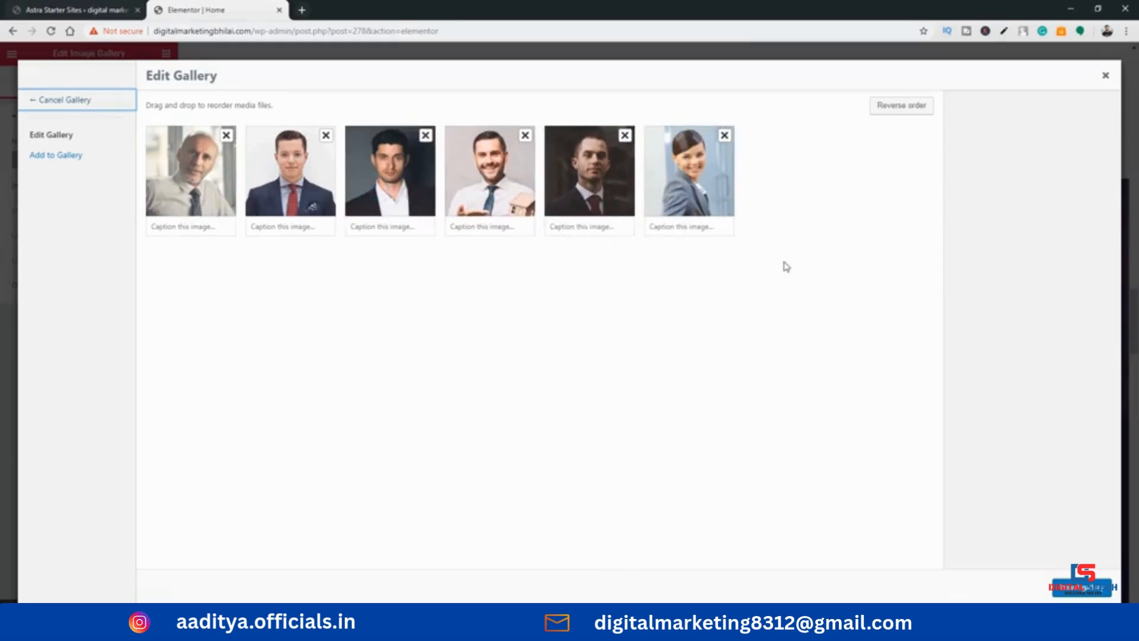
{"action": "left_click", "coordinate": [1067, 574]}
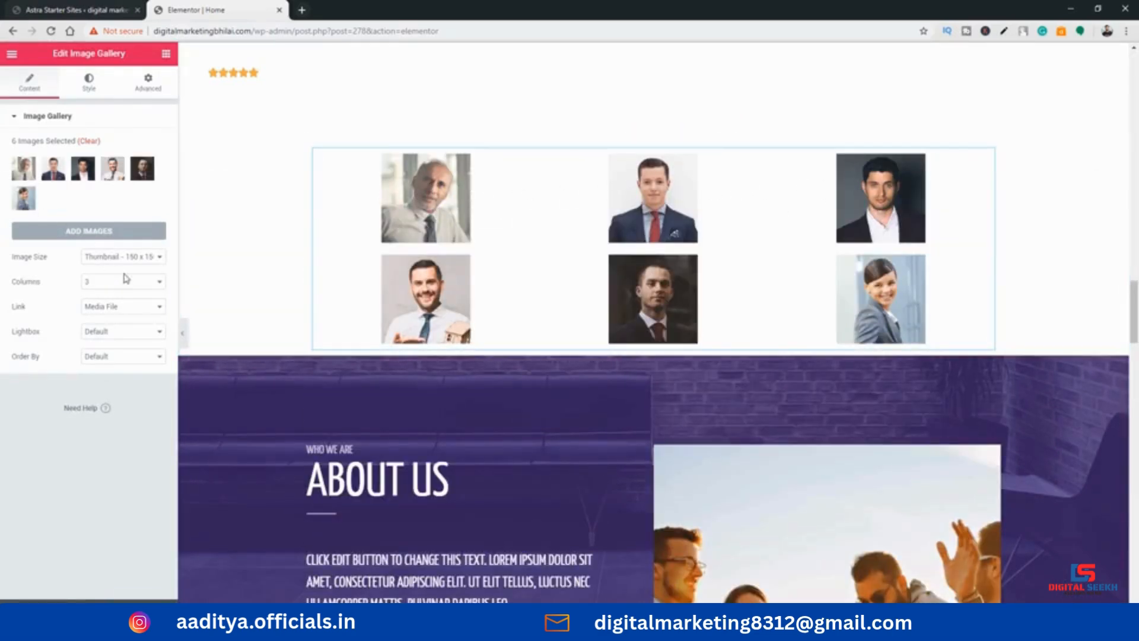
Try the image gallery with 4 columns and return it to 3 columns
{"action": "left_click", "coordinate": [102, 282]}
{"action": "left_click", "coordinate": [102, 312]}
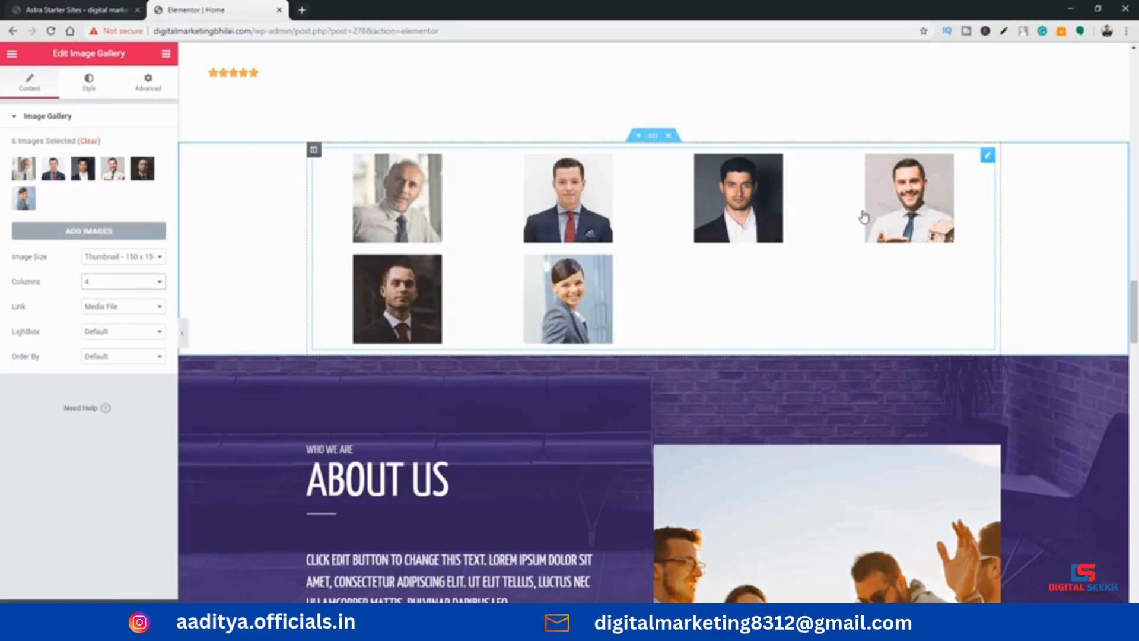
{"action": "left_click", "coordinate": [158, 283]}
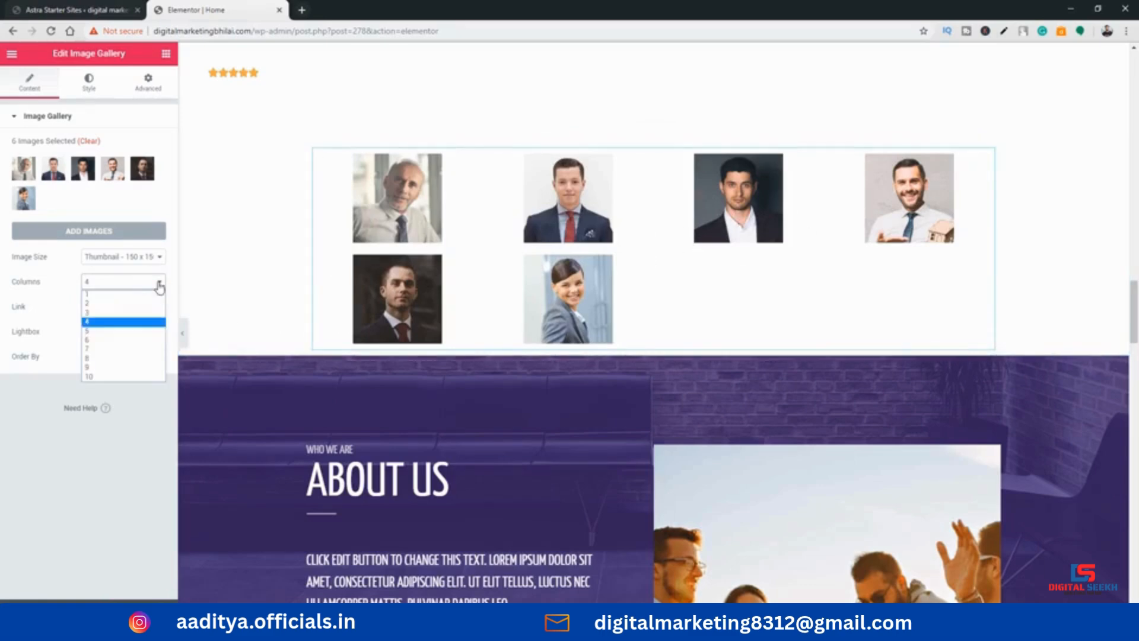
{"action": "left_click", "coordinate": [140, 312]}
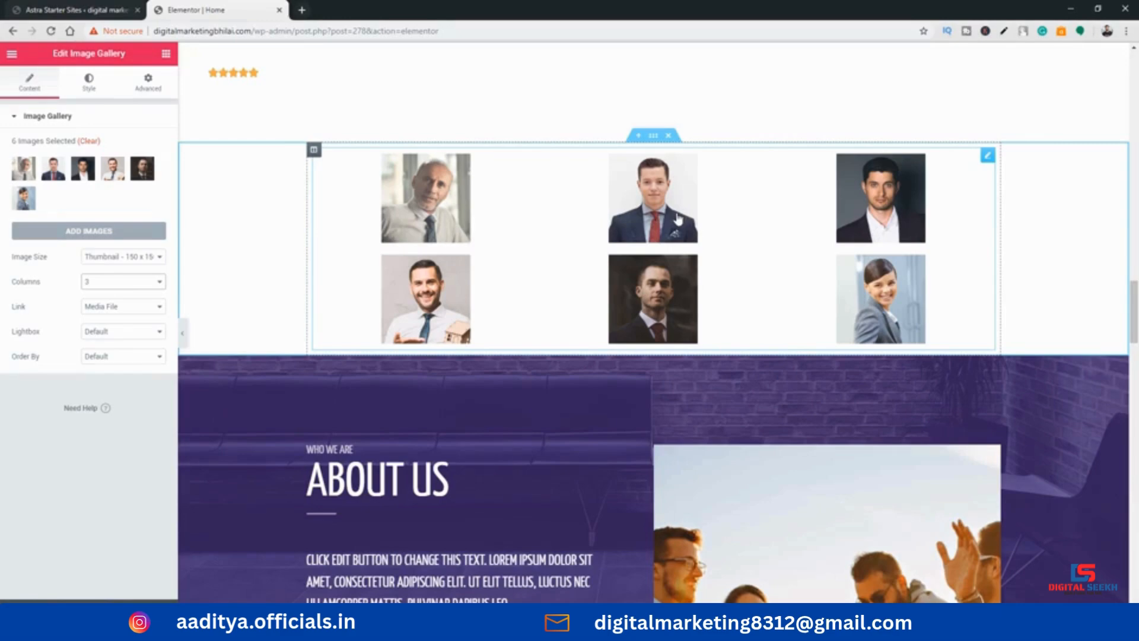
Add an Image Carousel widget directly below the portrait gallery, above the About Us section
{"action": "left_click", "coordinate": [166, 54]}
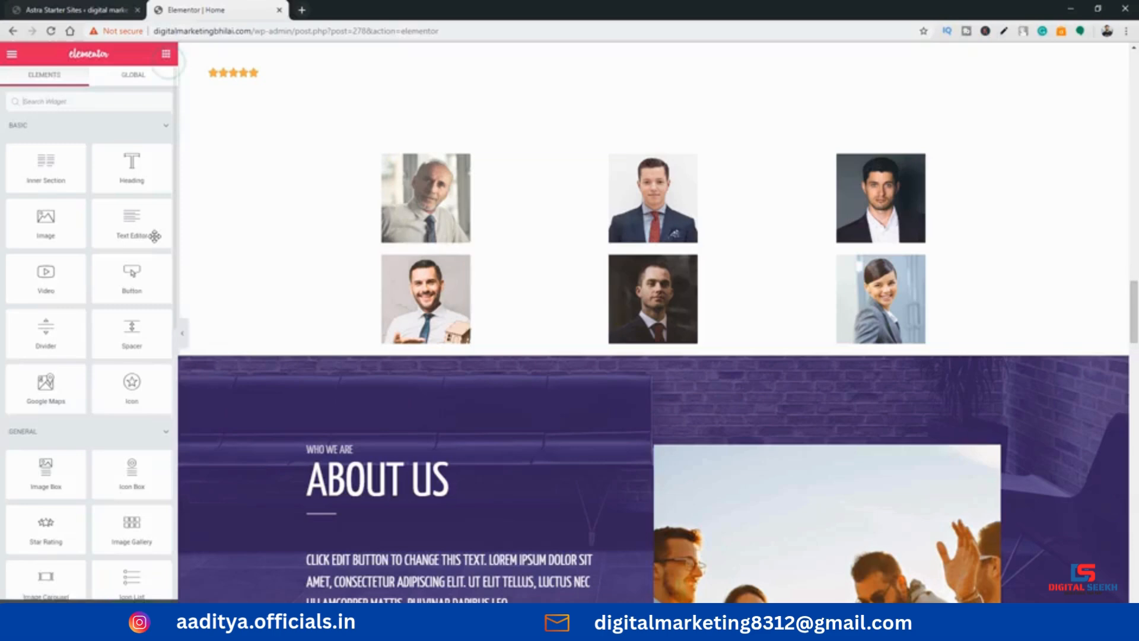
{"action": "scroll", "coordinate": [154, 236], "scroll_direction": "down", "scroll_amount": 4}
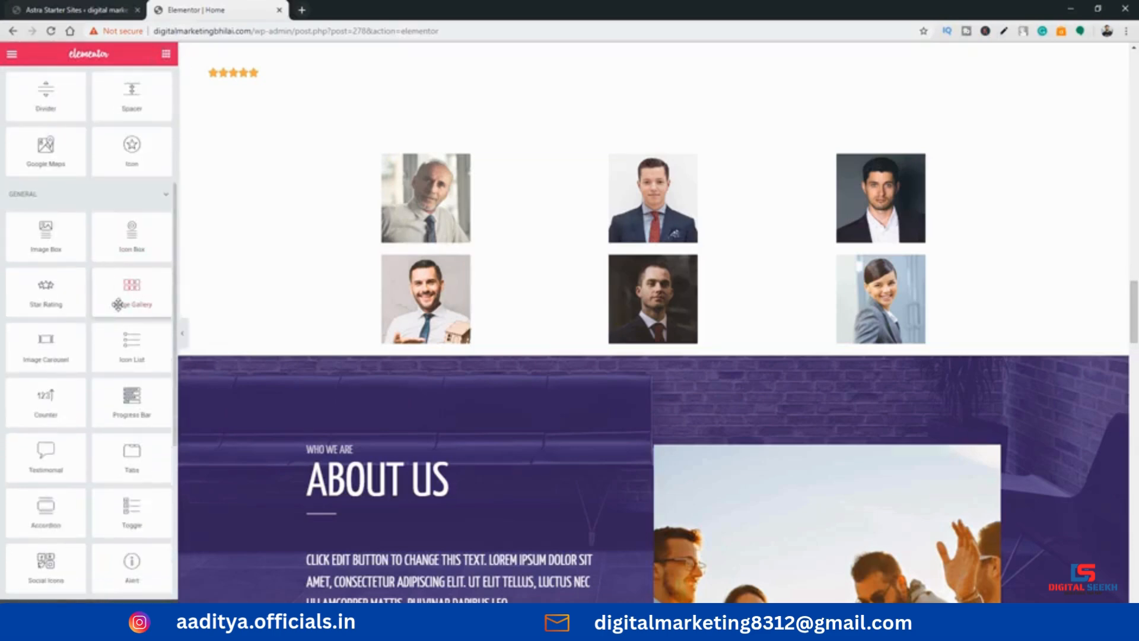
{"action": "left_click_drag", "start_coordinate": [55, 358], "coordinate": [533, 363]}
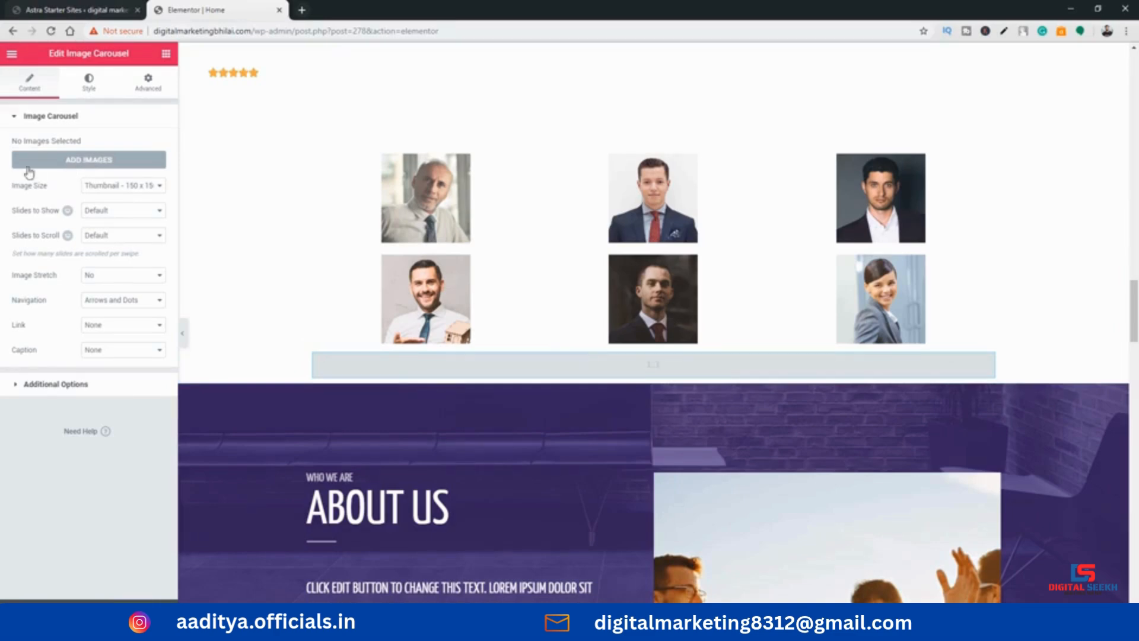
Create the carousel's gallery from the three orange finance illustrations and the two calculator and chart photos beside them
{"action": "left_click", "coordinate": [66, 167]}
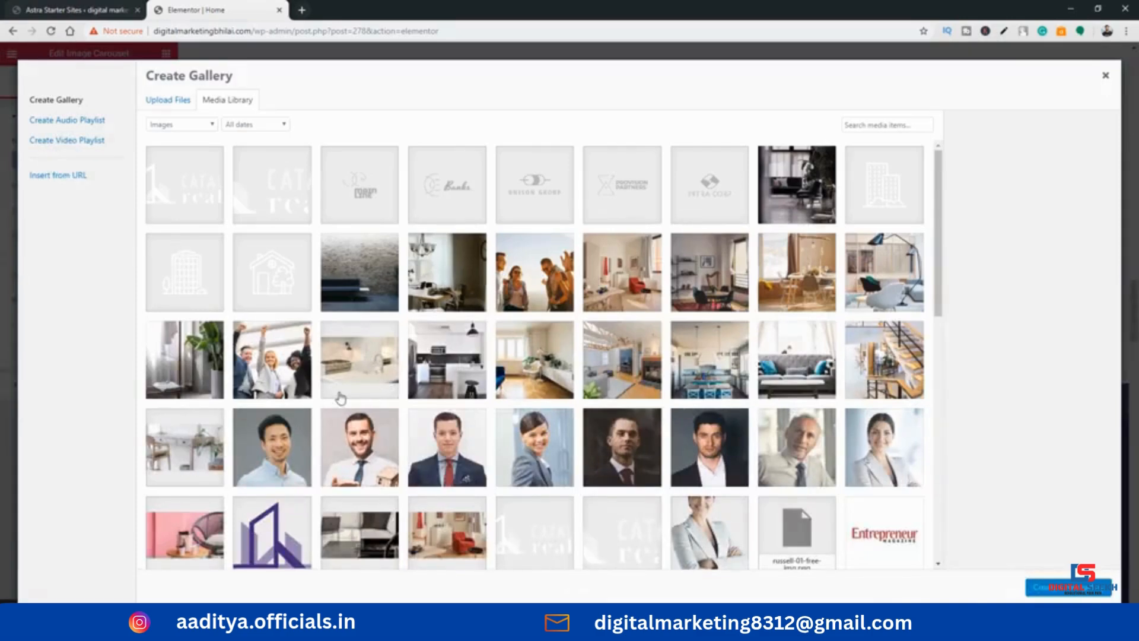
{"action": "scroll", "coordinate": [656, 445], "scroll_direction": "down", "scroll_amount": 2}
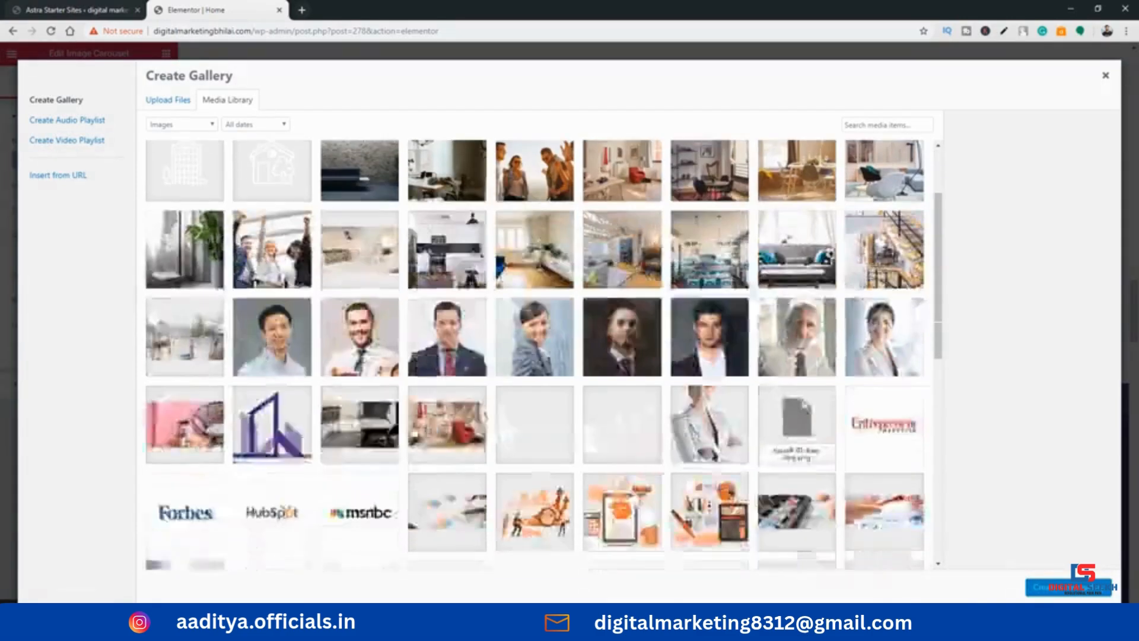
{"action": "left_click", "coordinate": [550, 487]}
{"action": "left_click", "coordinate": [599, 505]}
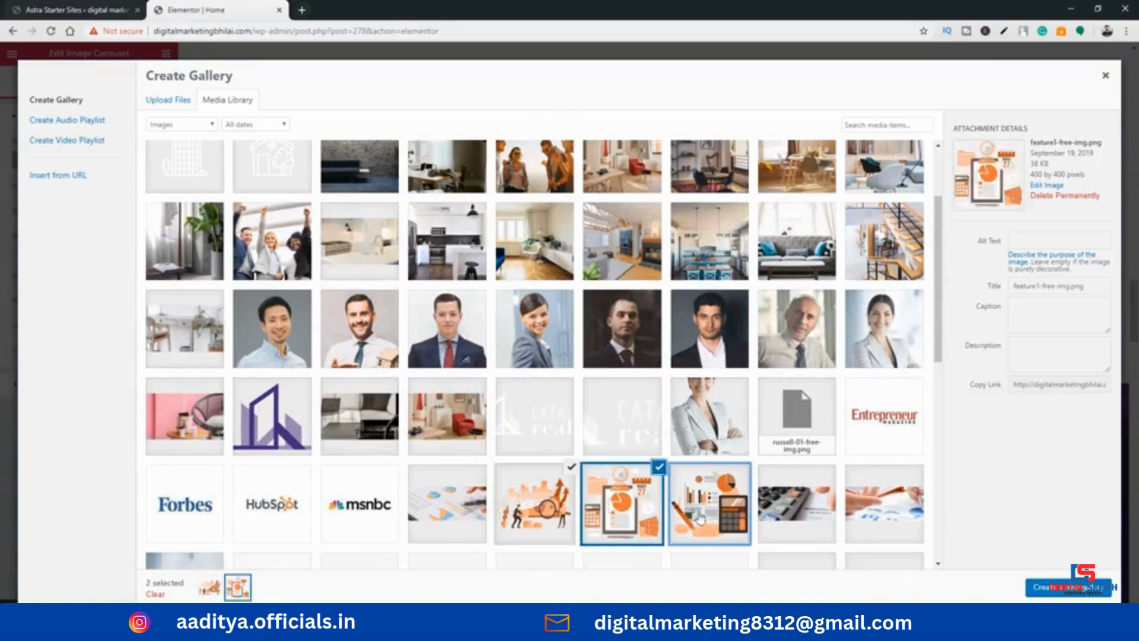
{"action": "left_click", "coordinate": [706, 504]}
{"action": "left_click", "coordinate": [797, 504]}
{"action": "left_click", "coordinate": [884, 504]}
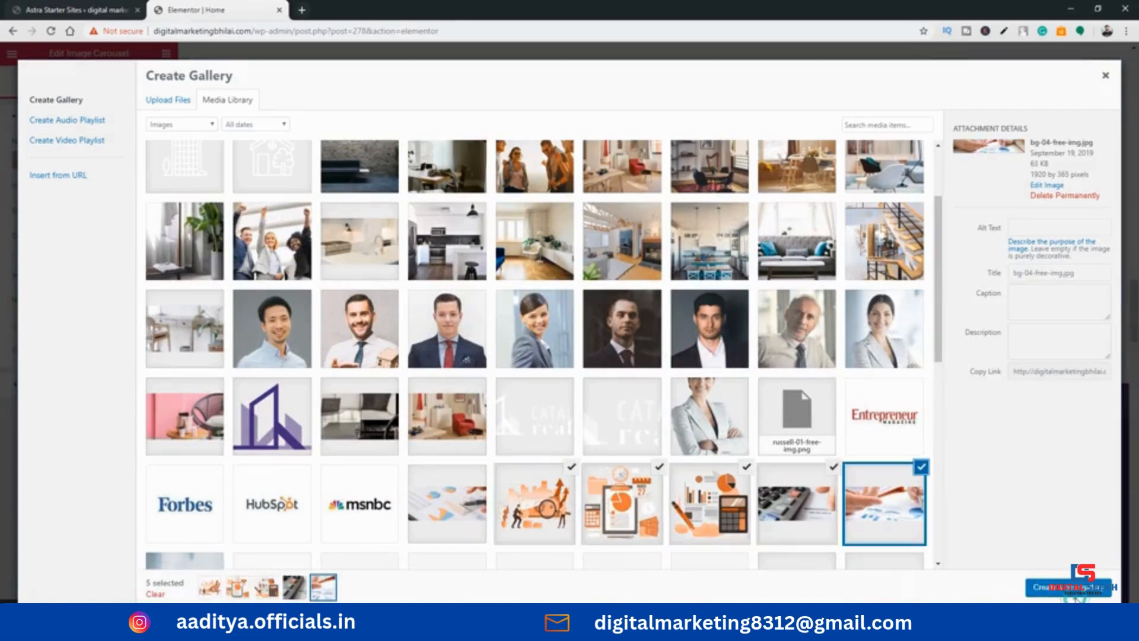
{"action": "left_click", "coordinate": [1075, 594]}
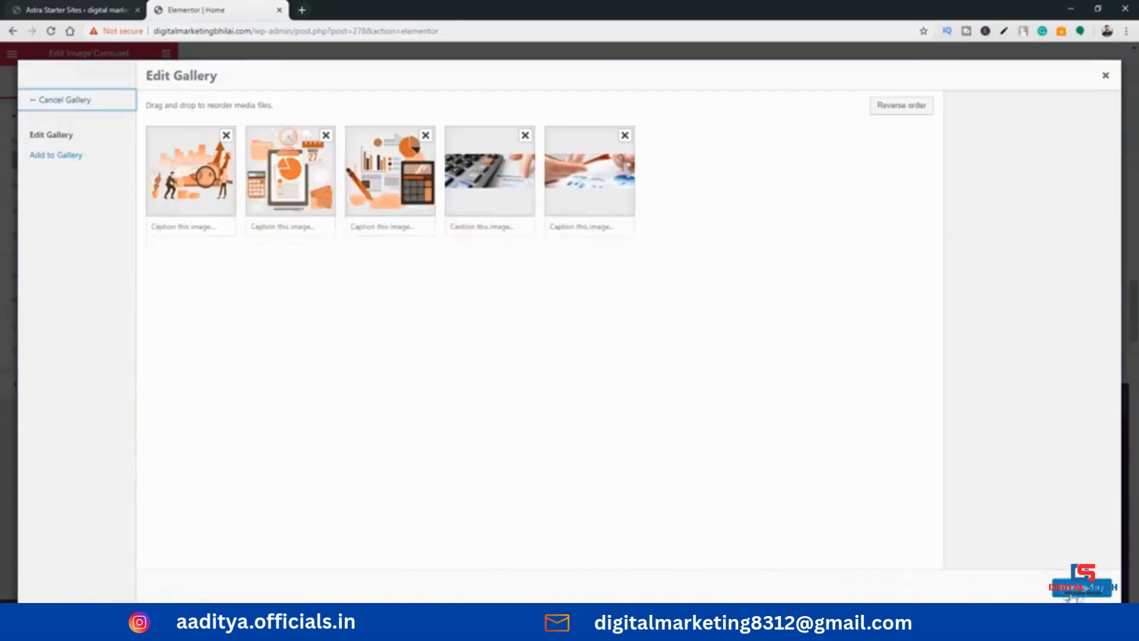
Move the clipboard illustration to third place and the calculator photo to the end, and insert the carousel images
{"action": "left_click_drag", "start_coordinate": [279, 197], "coordinate": [386, 203]}
{"action": "left_click_drag", "start_coordinate": [479, 203], "coordinate": [599, 212]}
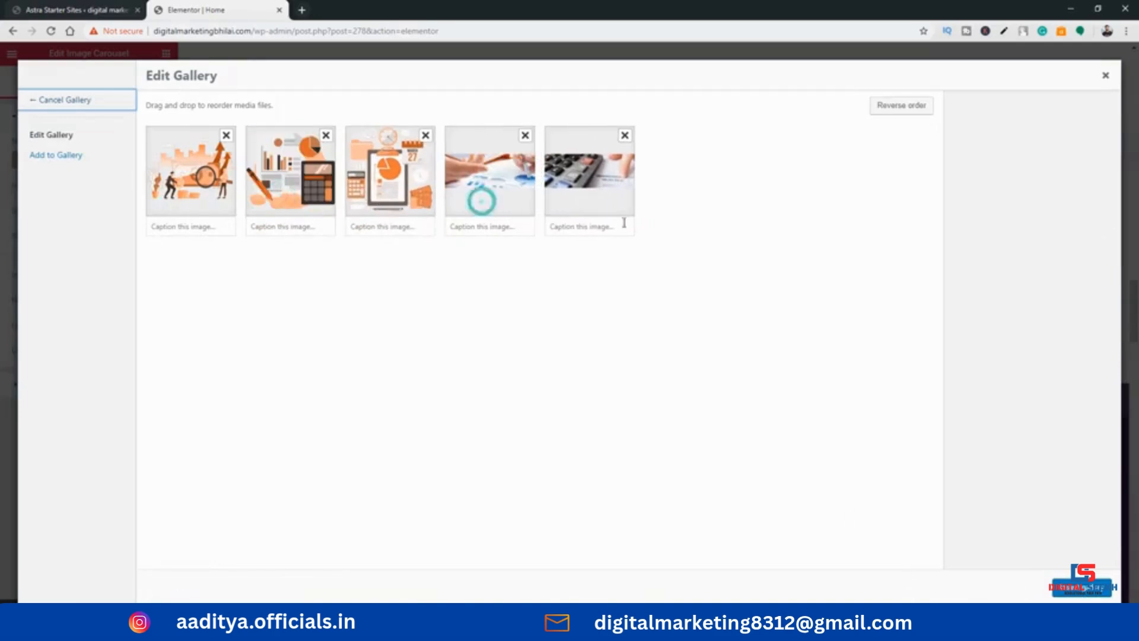
{"action": "left_click", "coordinate": [1073, 593]}
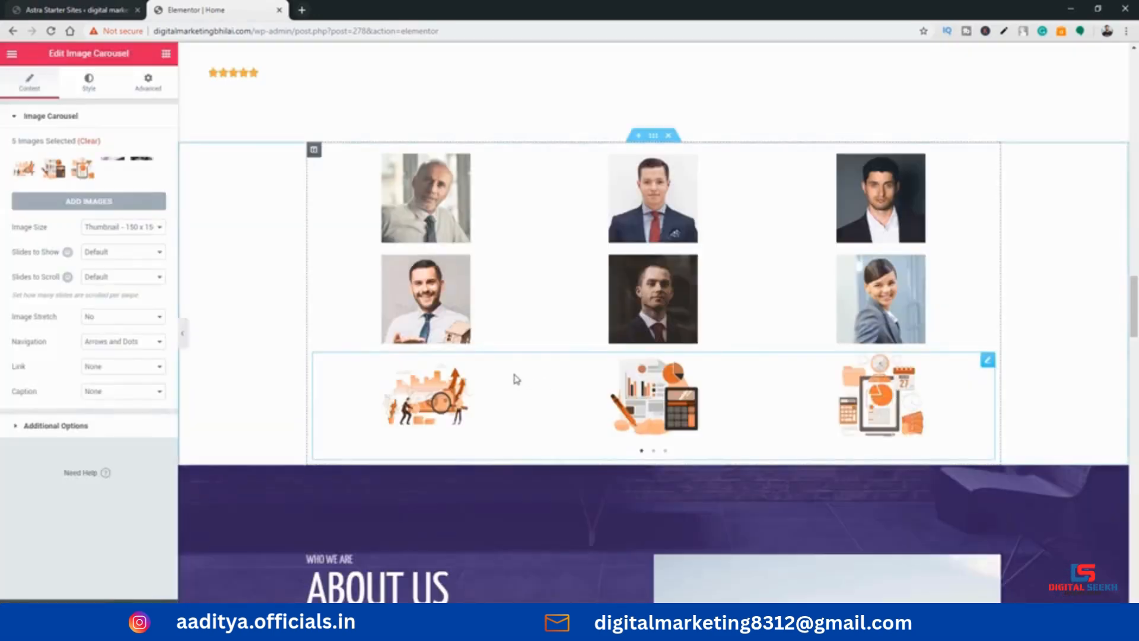
Preview the carousel's slides through its navigation dots and look over its navigation style settings
{"action": "scroll", "coordinate": [512, 357], "scroll_direction": "down", "scroll_amount": 2}
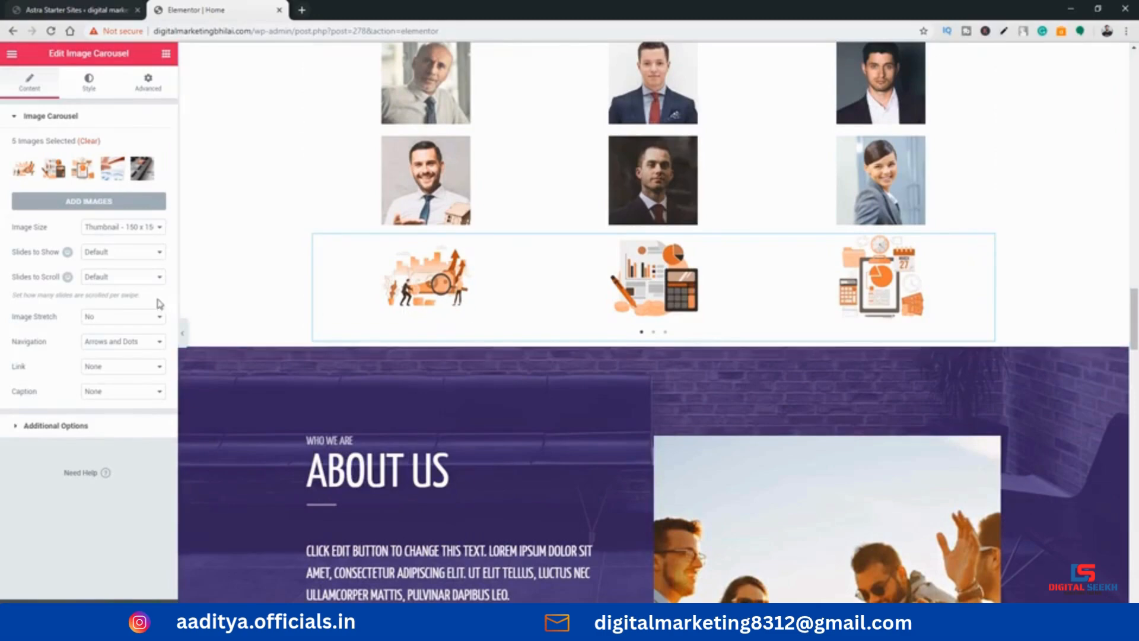
{"action": "left_click", "coordinate": [655, 332]}
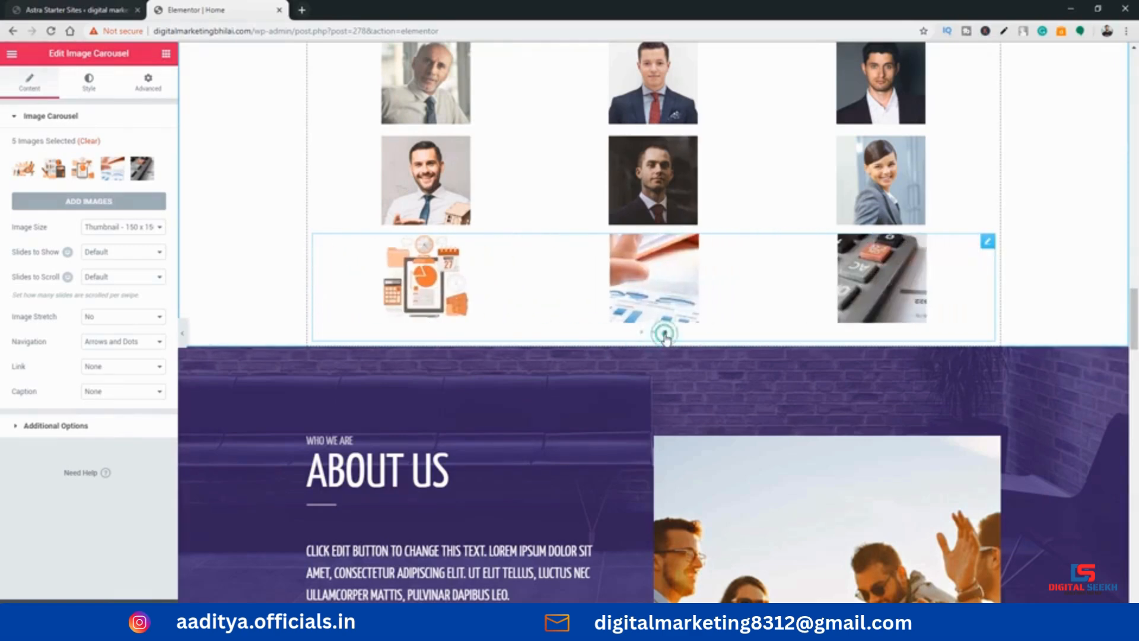
{"action": "left_click", "coordinate": [641, 333]}
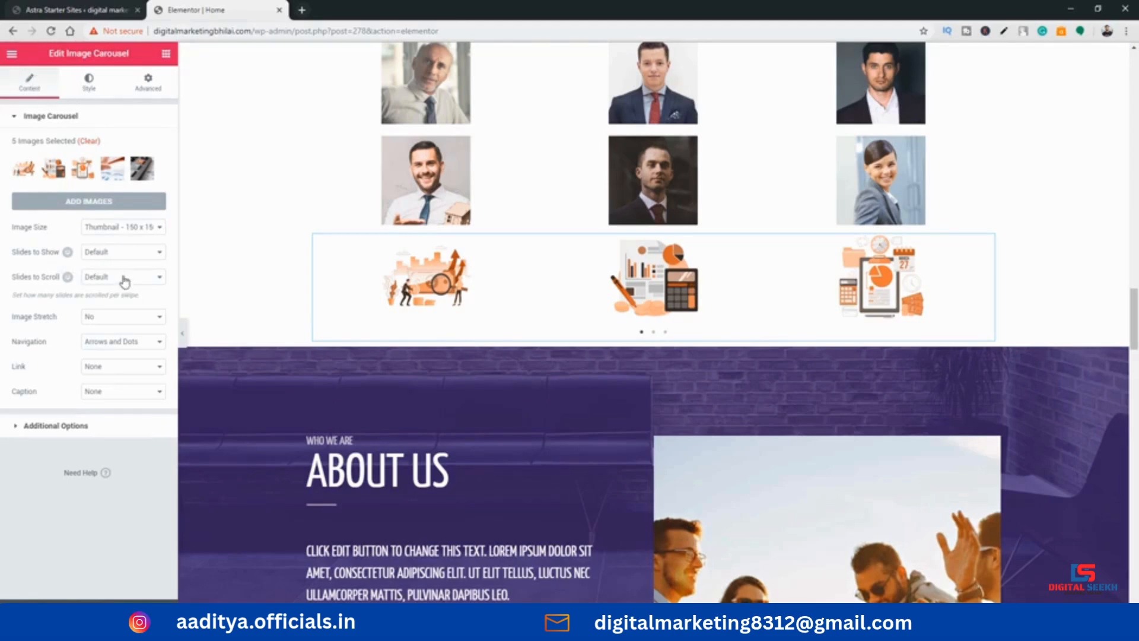
{"action": "left_click", "coordinate": [93, 83]}
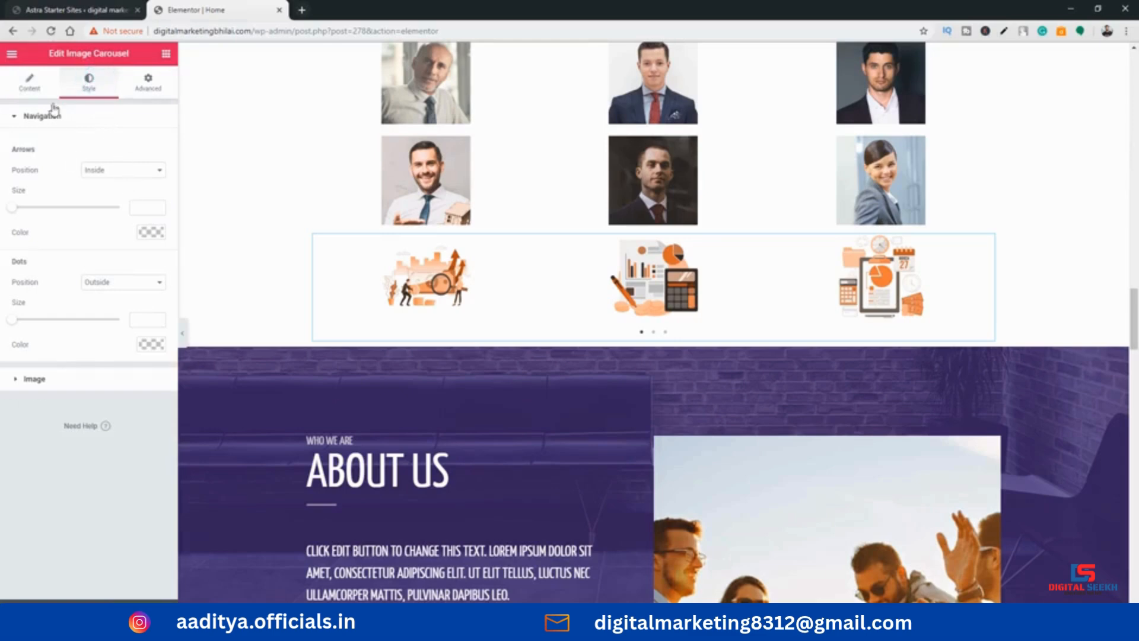
{"action": "left_click", "coordinate": [39, 87]}
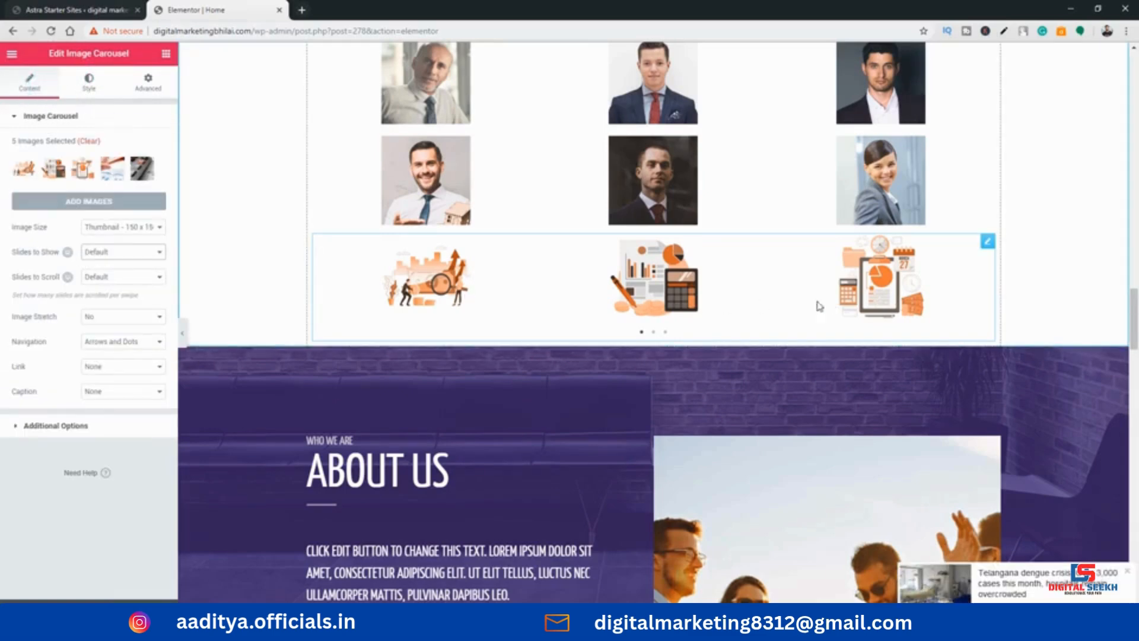
Try the Large 1024 x 1024 and Medium Large image sizes on the carousel and return it to Thumbnail 150 x 150
{"action": "left_click", "coordinate": [124, 230]}
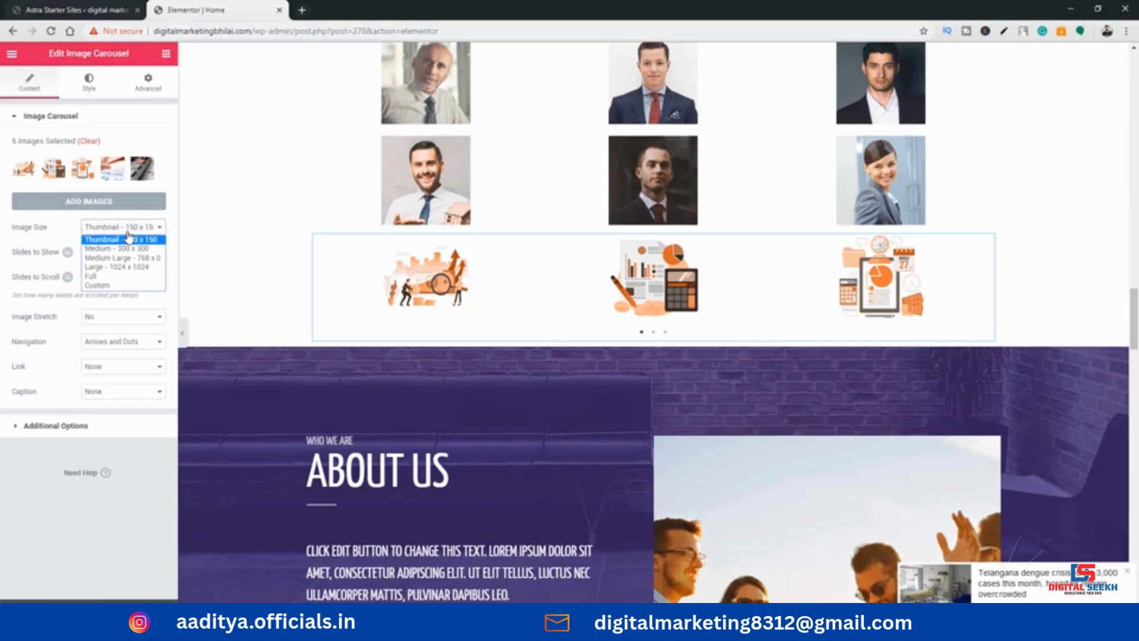
{"action": "left_click", "coordinate": [118, 267]}
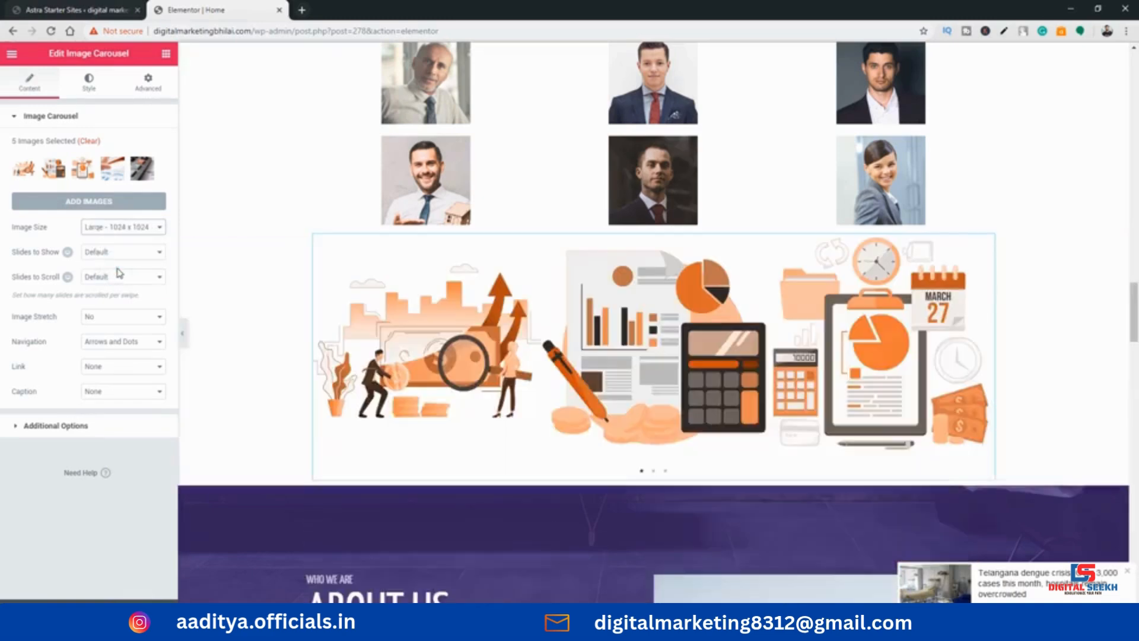
{"action": "left_click", "coordinate": [115, 228]}
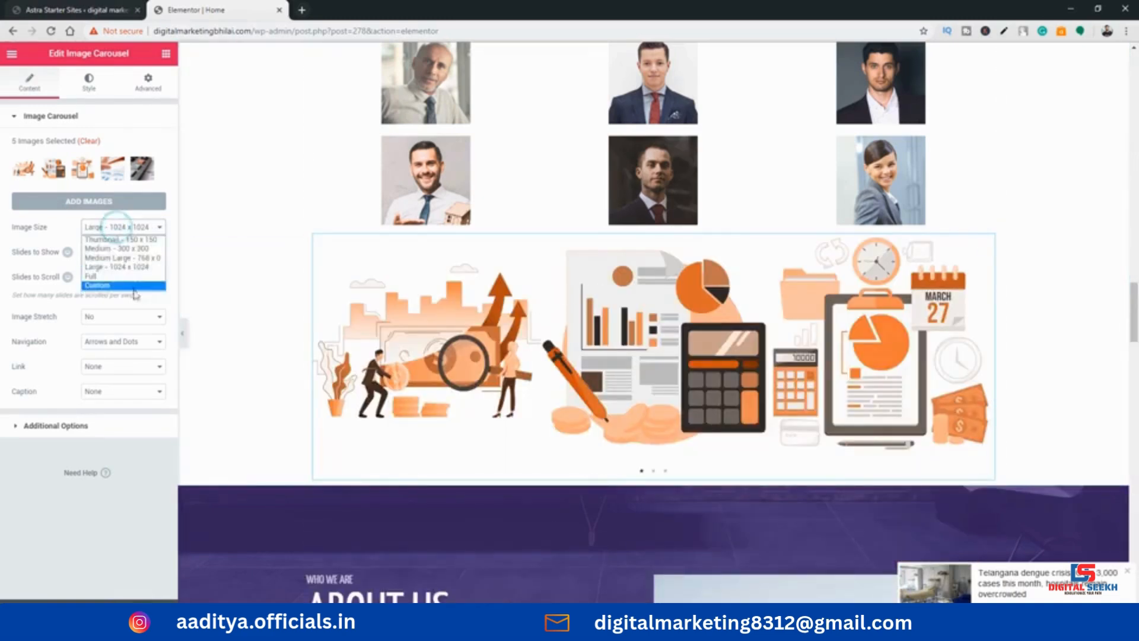
{"action": "left_click", "coordinate": [119, 258]}
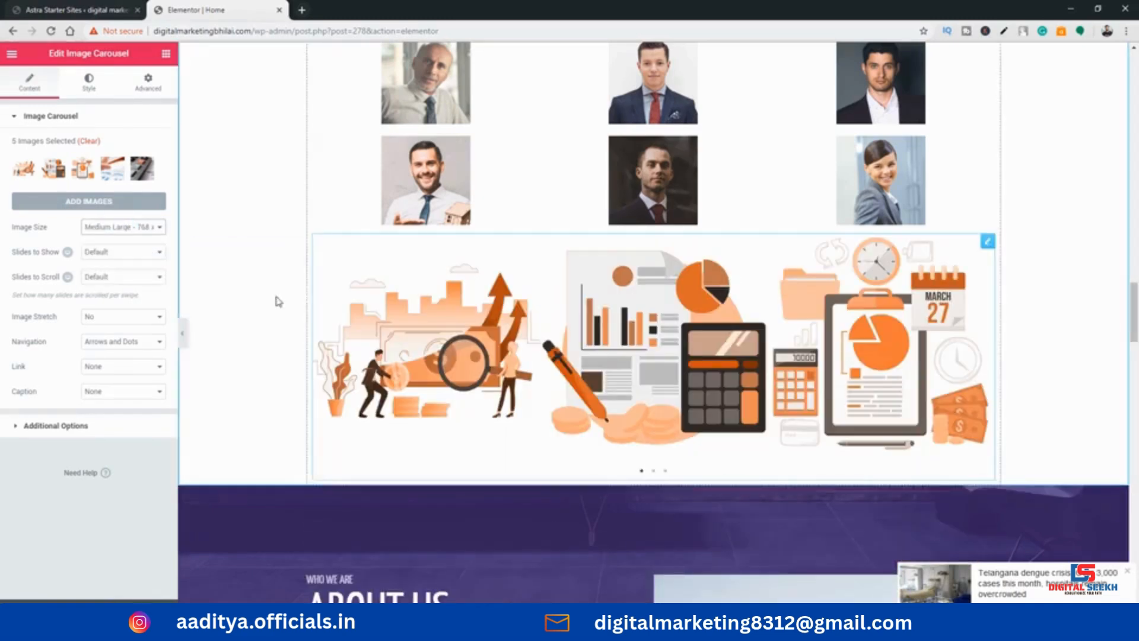
{"action": "left_click", "coordinate": [141, 232]}
{"action": "left_click", "coordinate": [139, 237]}
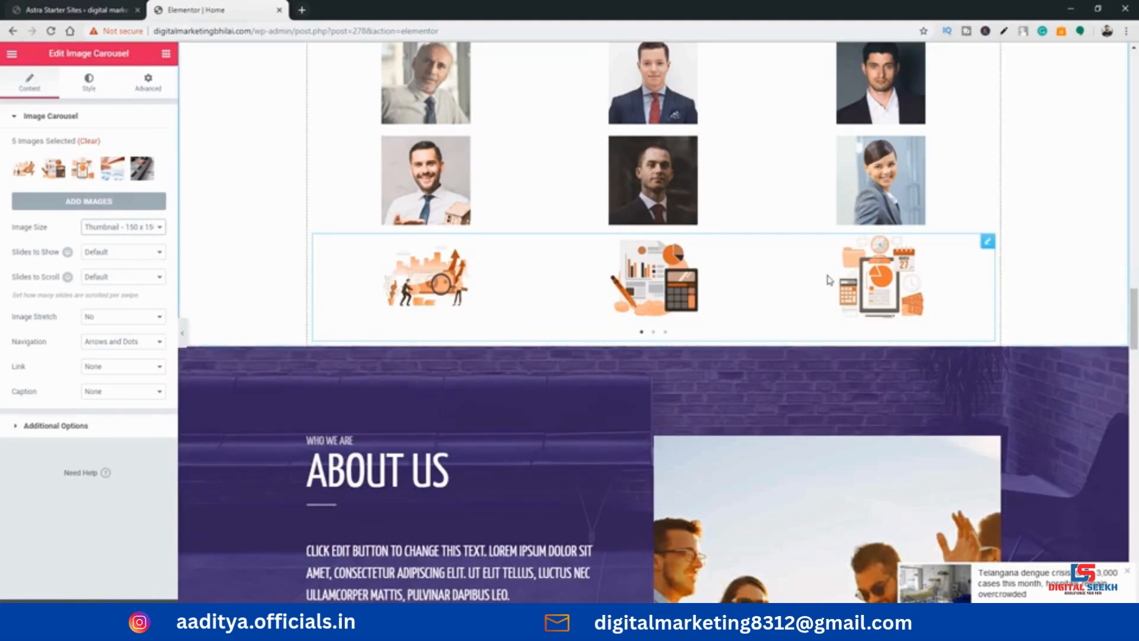
Set the carousel's slides to show to 2 and its slides to scroll to 2
{"action": "left_click", "coordinate": [119, 251]}
{"action": "left_click", "coordinate": [113, 272]}
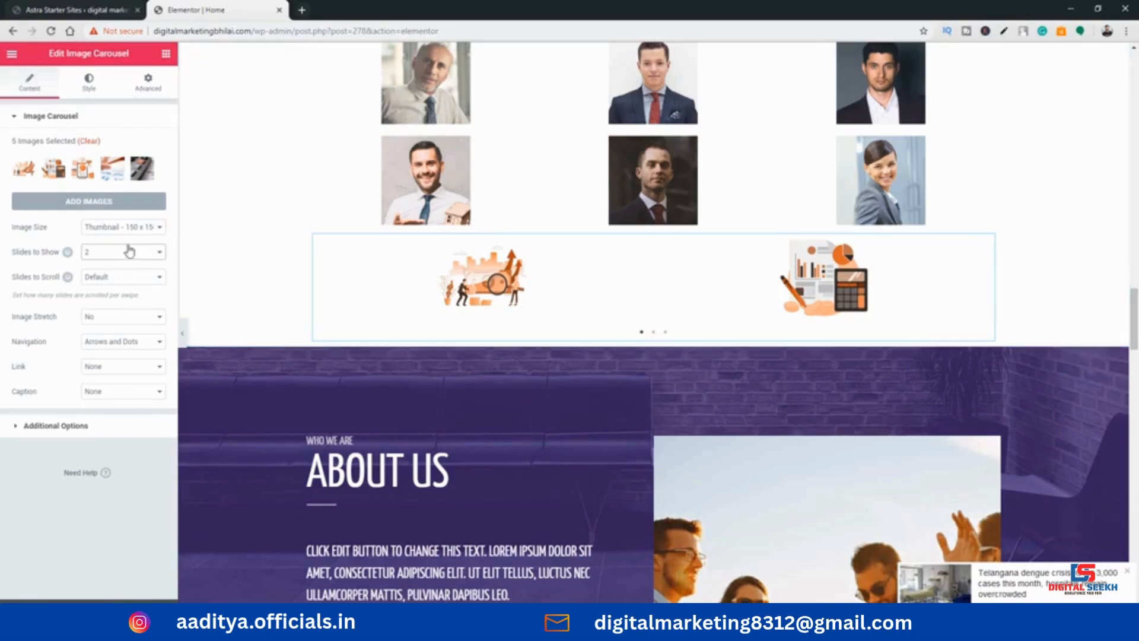
{"action": "left_click", "coordinate": [130, 277]}
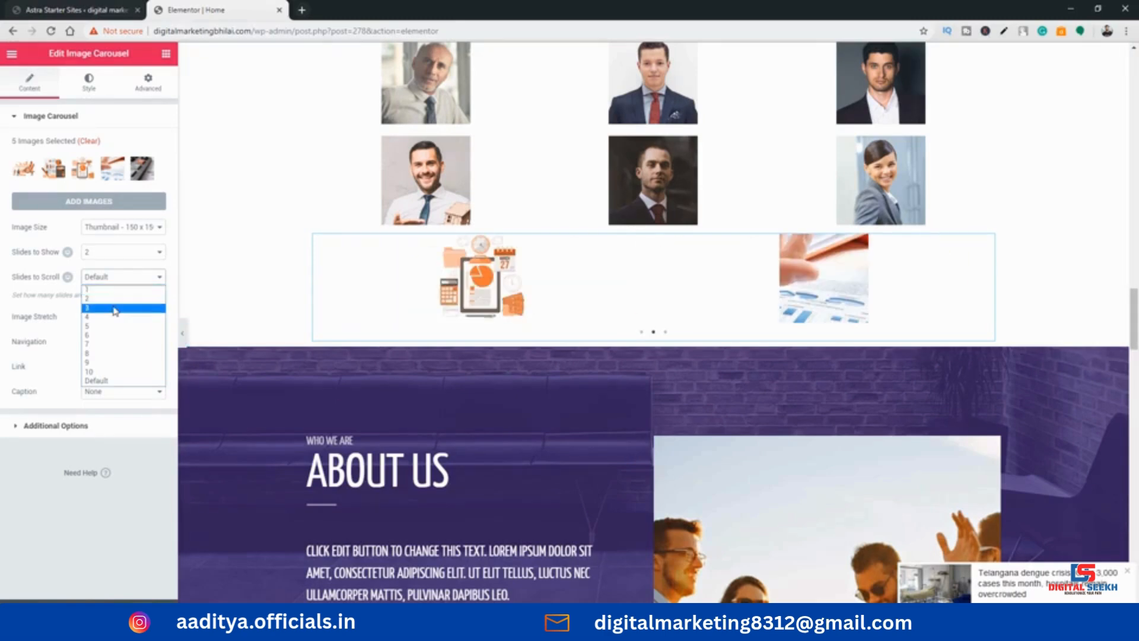
{"action": "left_click", "coordinate": [114, 299]}
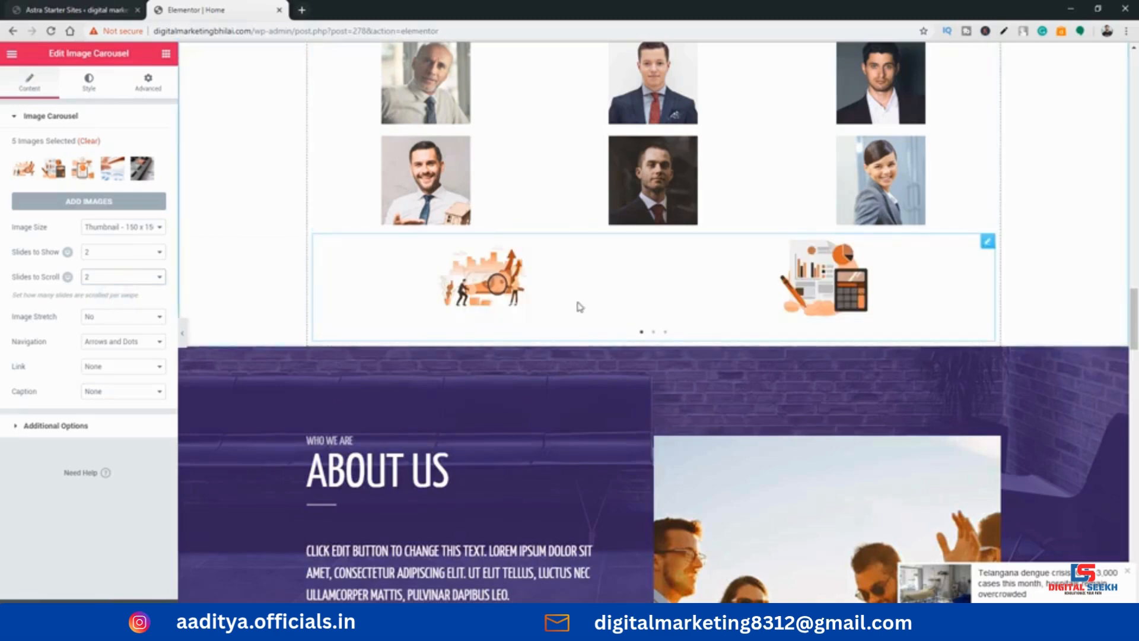
Check the carousel's Image Stretch options, keeping No, and preview its slides through the navigation dots
{"action": "left_click", "coordinate": [97, 319]}
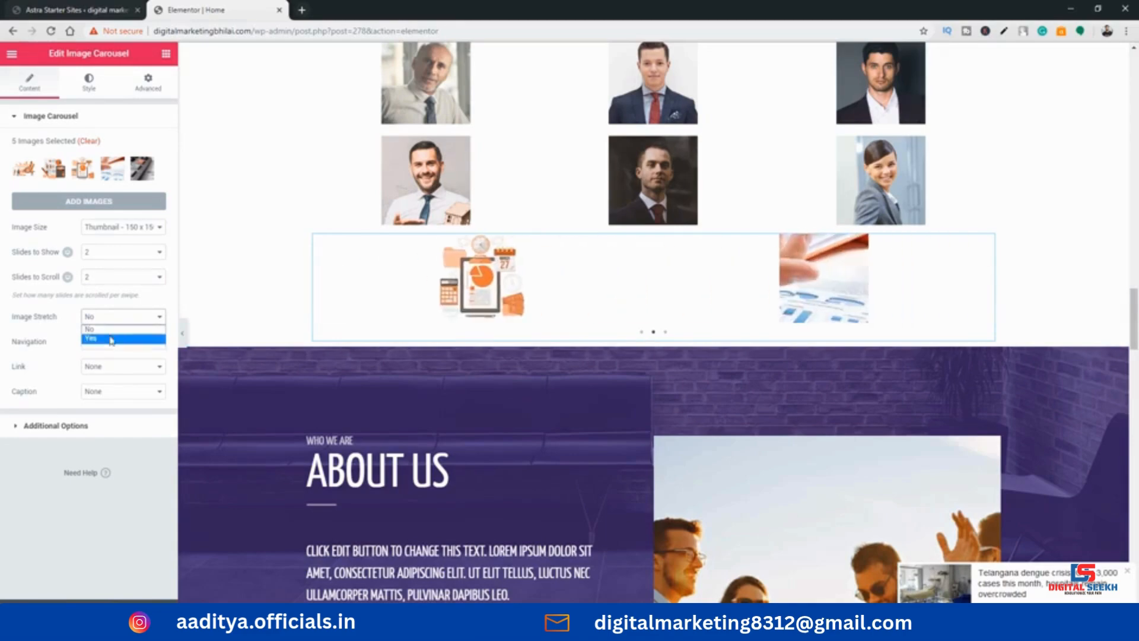
{"action": "left_click", "coordinate": [109, 328]}
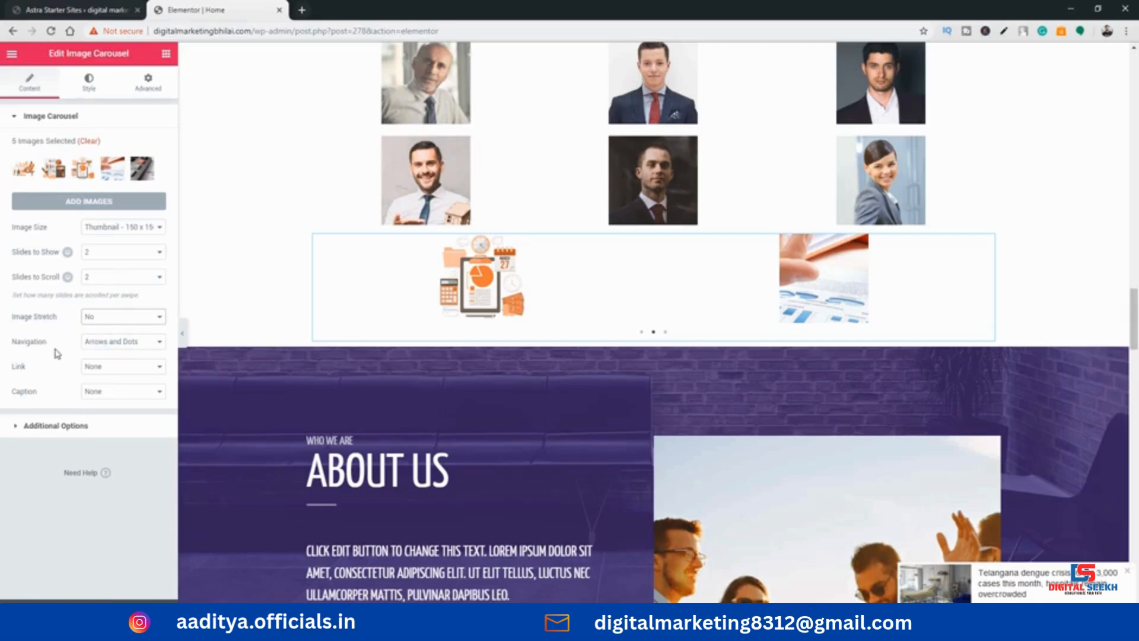
{"action": "left_click", "coordinate": [642, 334]}
{"action": "left_click", "coordinate": [655, 334]}
{"action": "left_click", "coordinate": [664, 333]}
Try the Arrows navigation on the image carousel and set its navigation to Dots
{"action": "left_click", "coordinate": [127, 342]}
{"action": "left_click", "coordinate": [120, 365]}
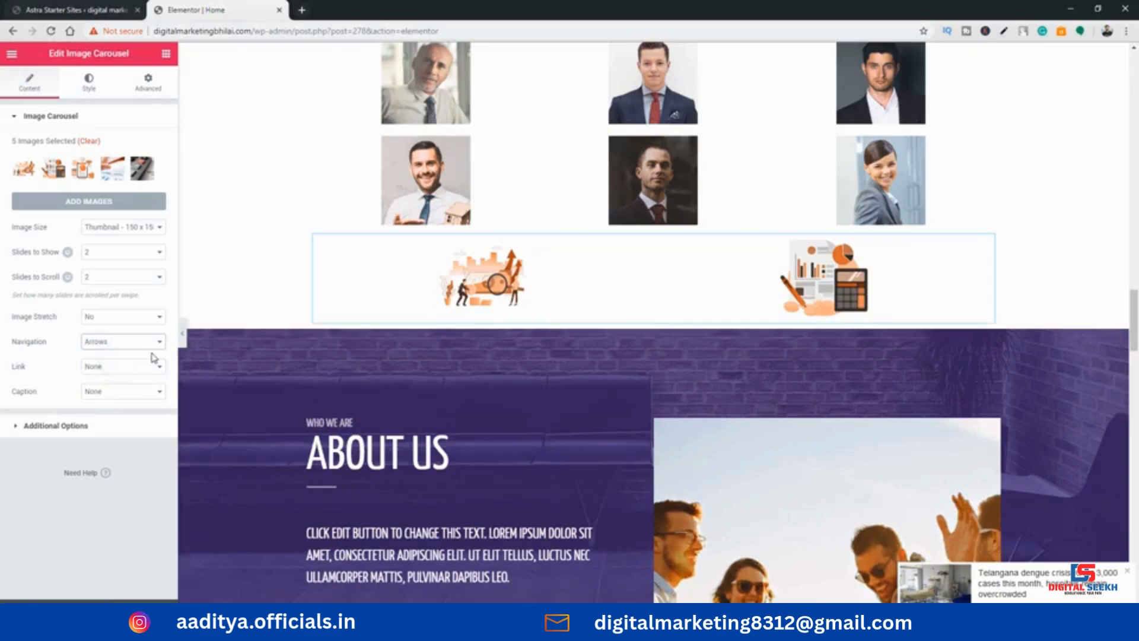
{"action": "left_click", "coordinate": [109, 345]}
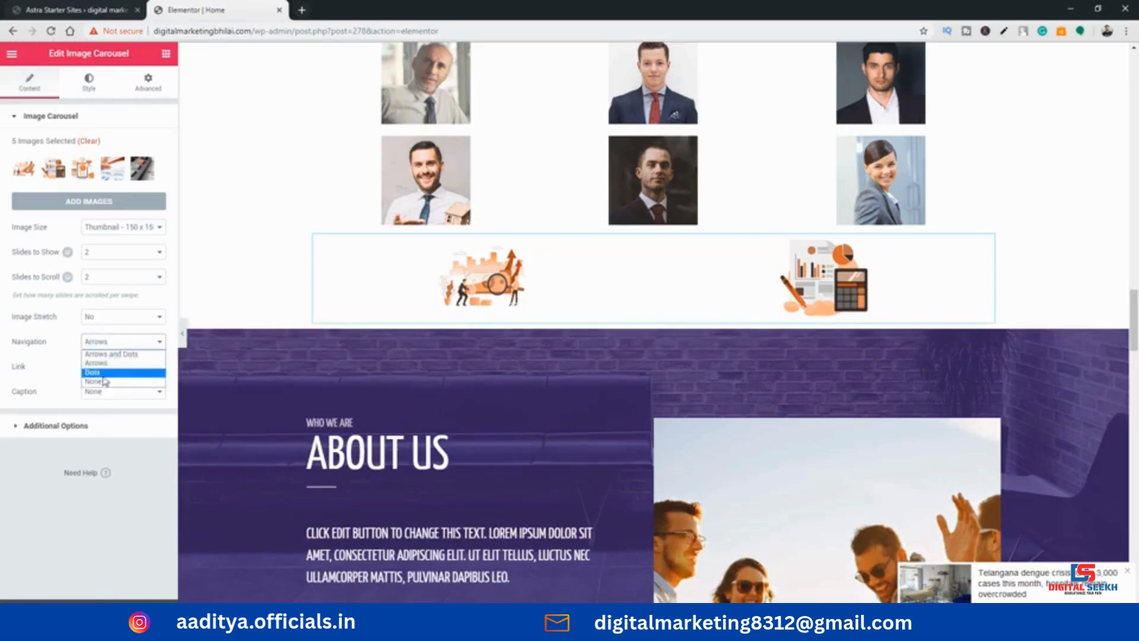
{"action": "left_click", "coordinate": [93, 371]}
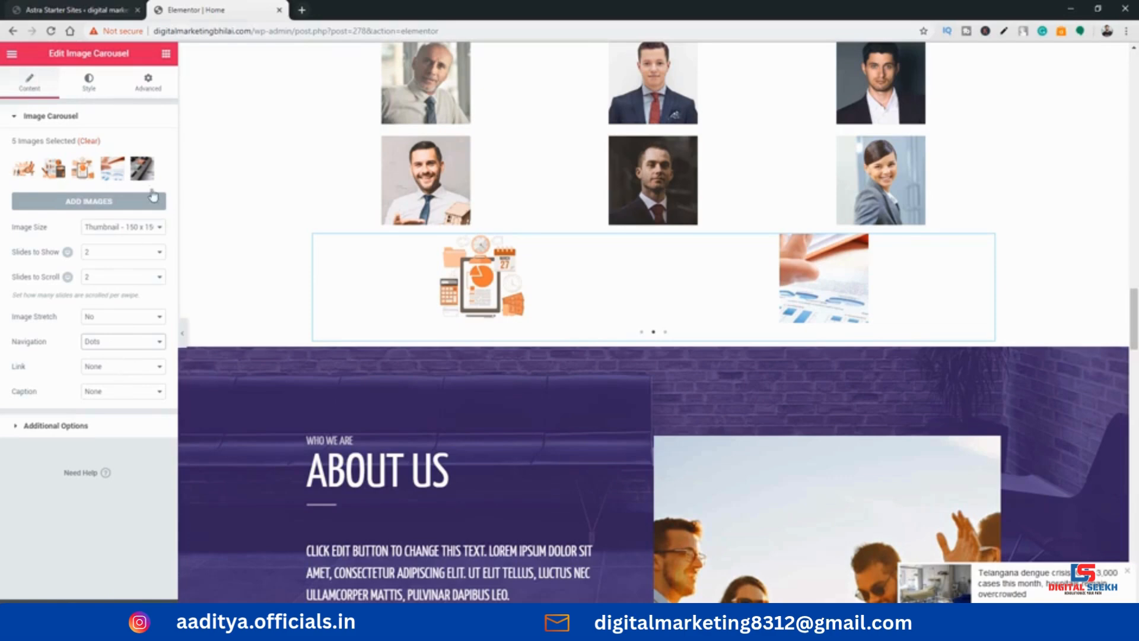
Insert a new section with three equal columns directly above the portrait photo gallery
{"action": "left_click", "coordinate": [166, 54]}
{"action": "scroll", "coordinate": [102, 318], "scroll_direction": "down", "scroll_amount": 4}
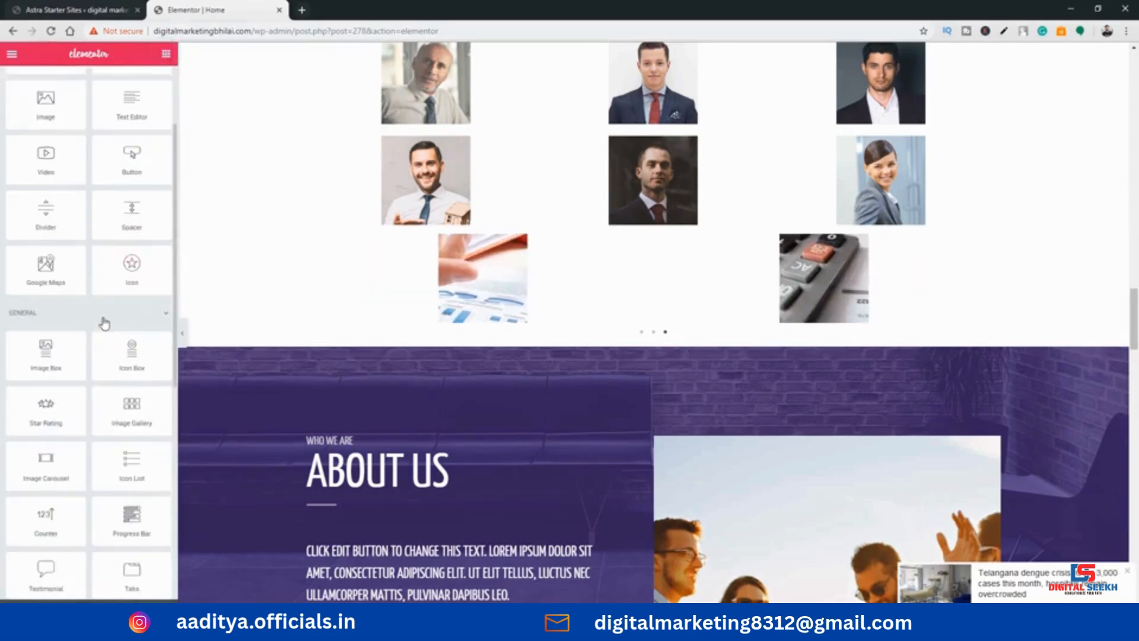
{"action": "scroll", "coordinate": [100, 334], "scroll_direction": "down", "scroll_amount": 1}
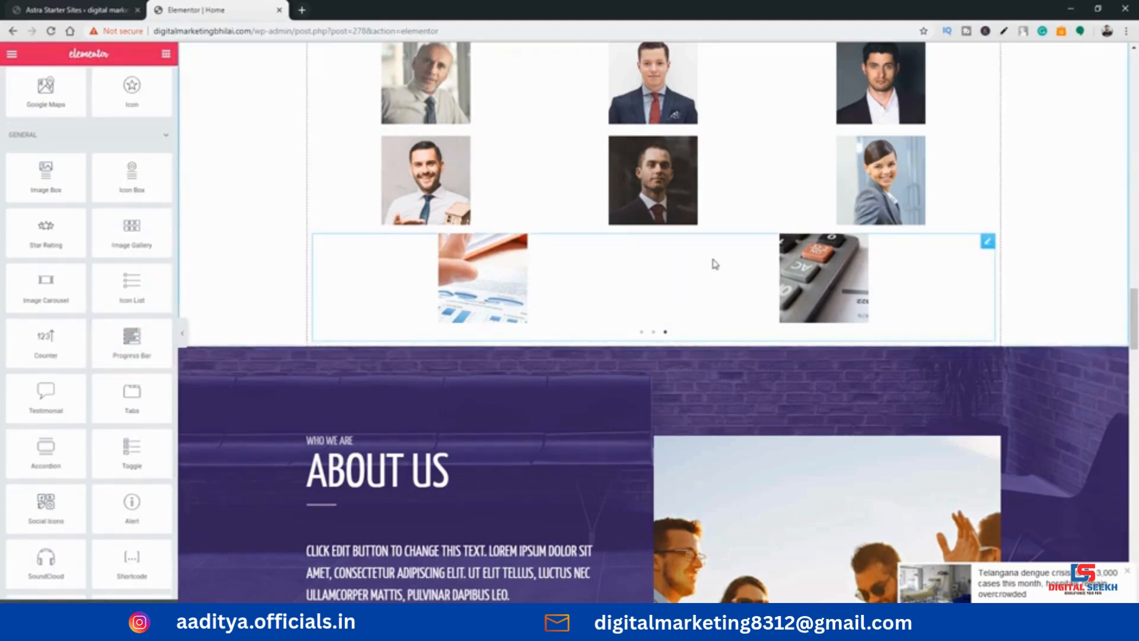
{"action": "scroll", "coordinate": [709, 265], "scroll_direction": "down", "scroll_amount": 3}
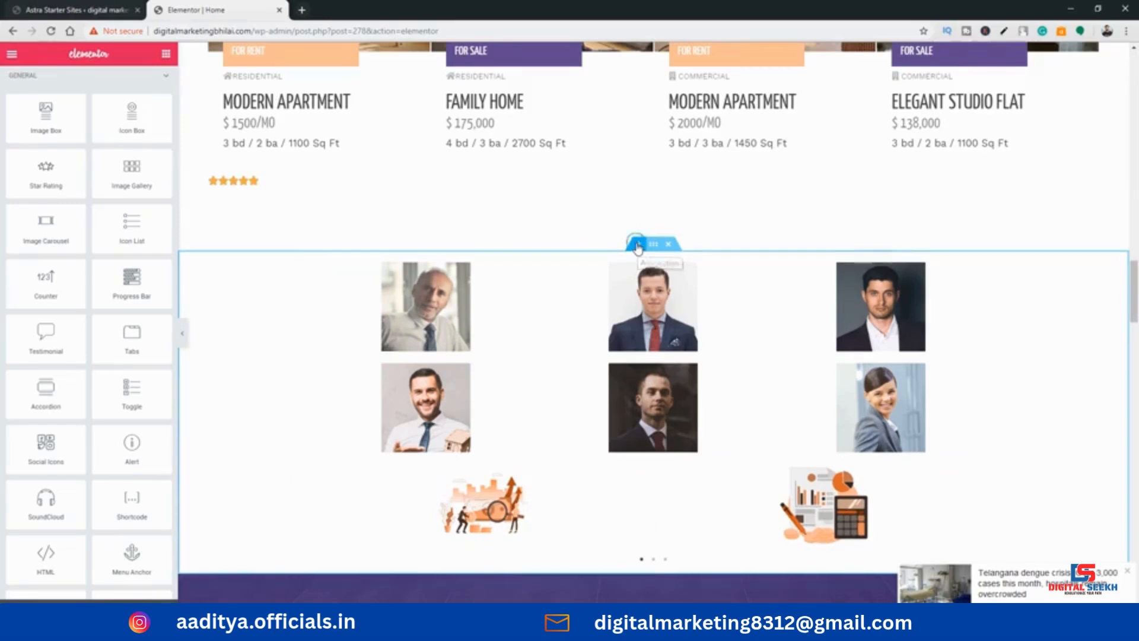
{"action": "left_click", "coordinate": [638, 244]}
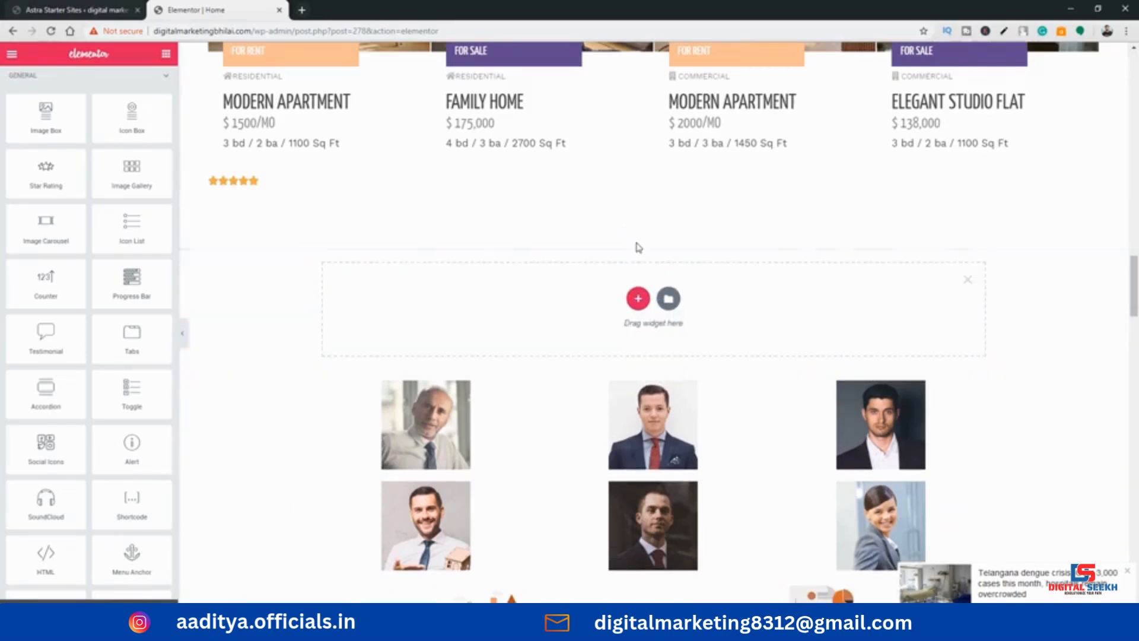
{"action": "left_click", "coordinate": [639, 300]}
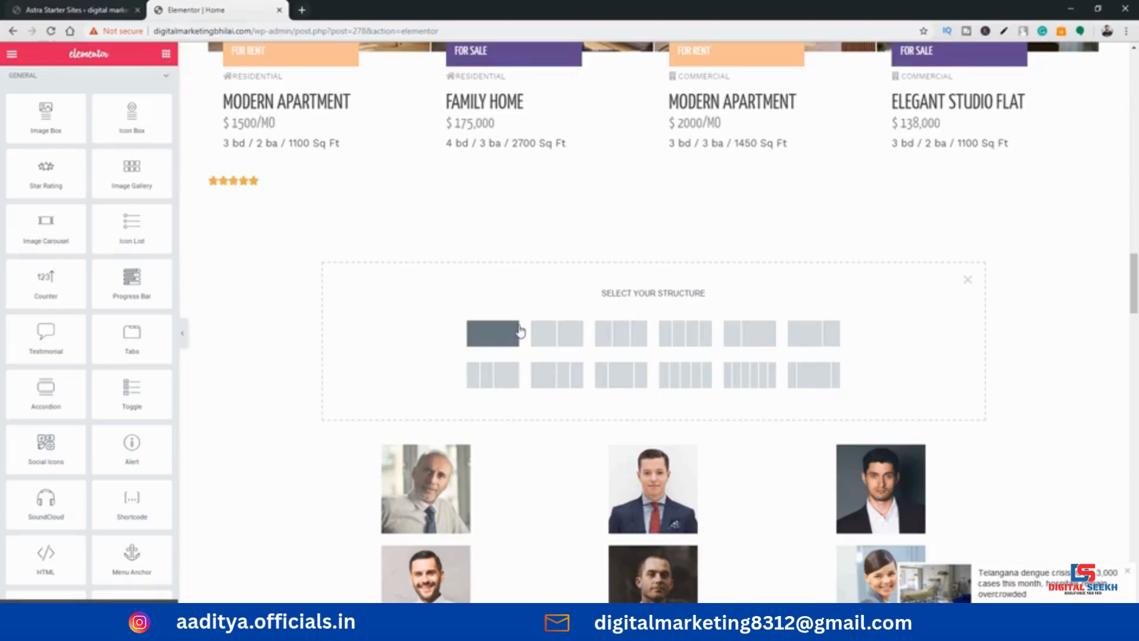
{"action": "left_click", "coordinate": [605, 332]}
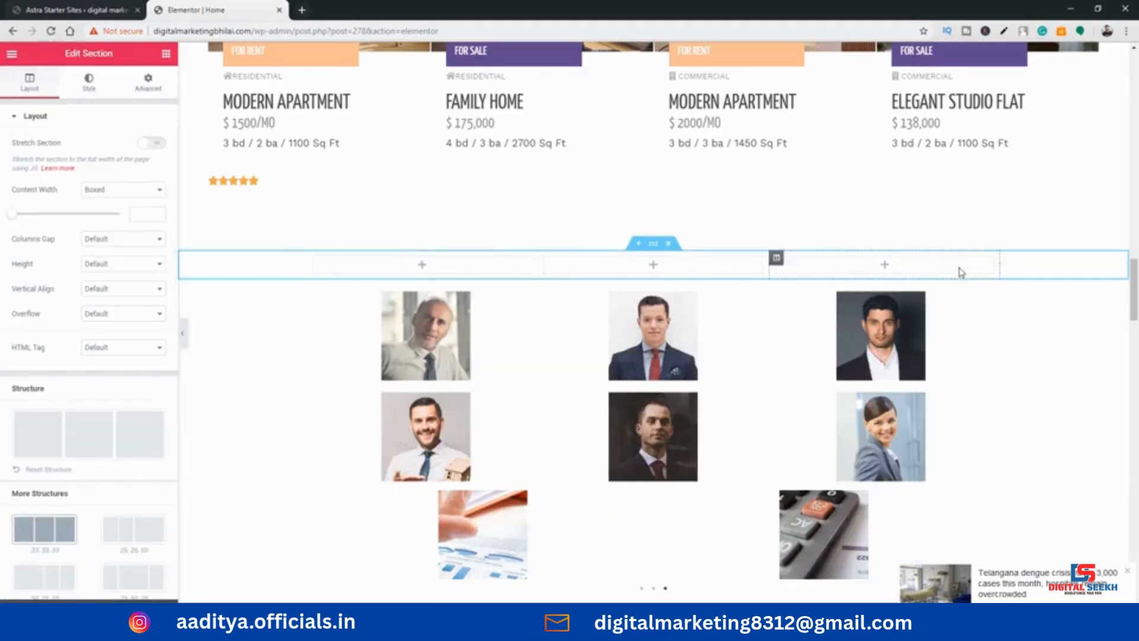
Place an Icon List widget in the first column of the empty three-column section
{"action": "left_click", "coordinate": [166, 54]}
{"action": "scroll", "coordinate": [89, 332], "scroll_direction": "down", "scroll_amount": 2}
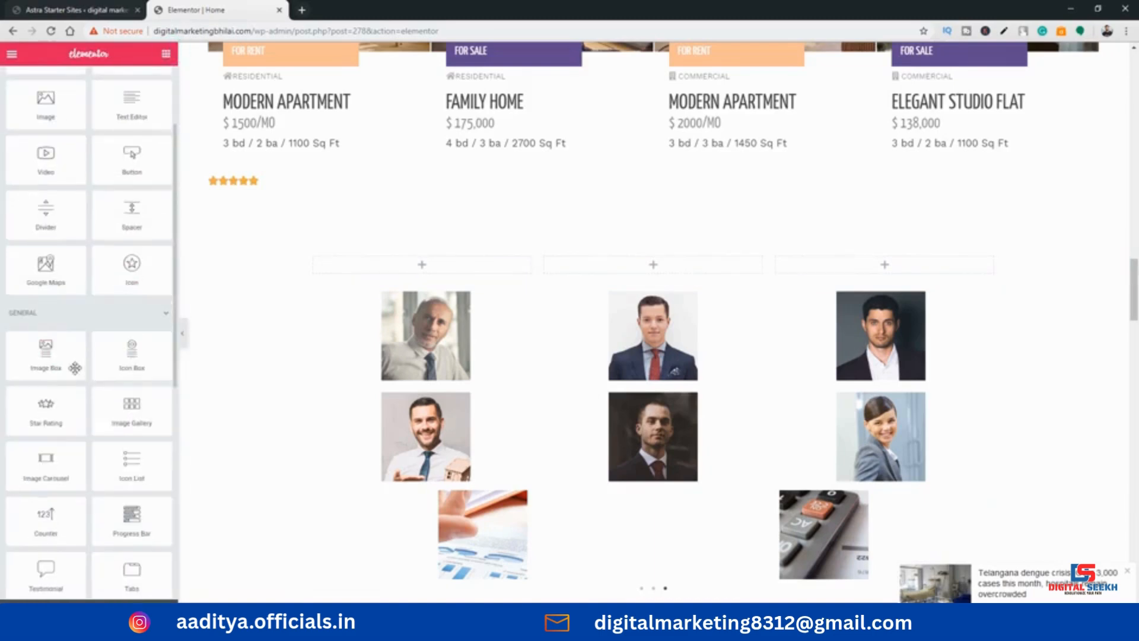
{"action": "scroll", "coordinate": [89, 386], "scroll_direction": "down", "scroll_amount": 3}
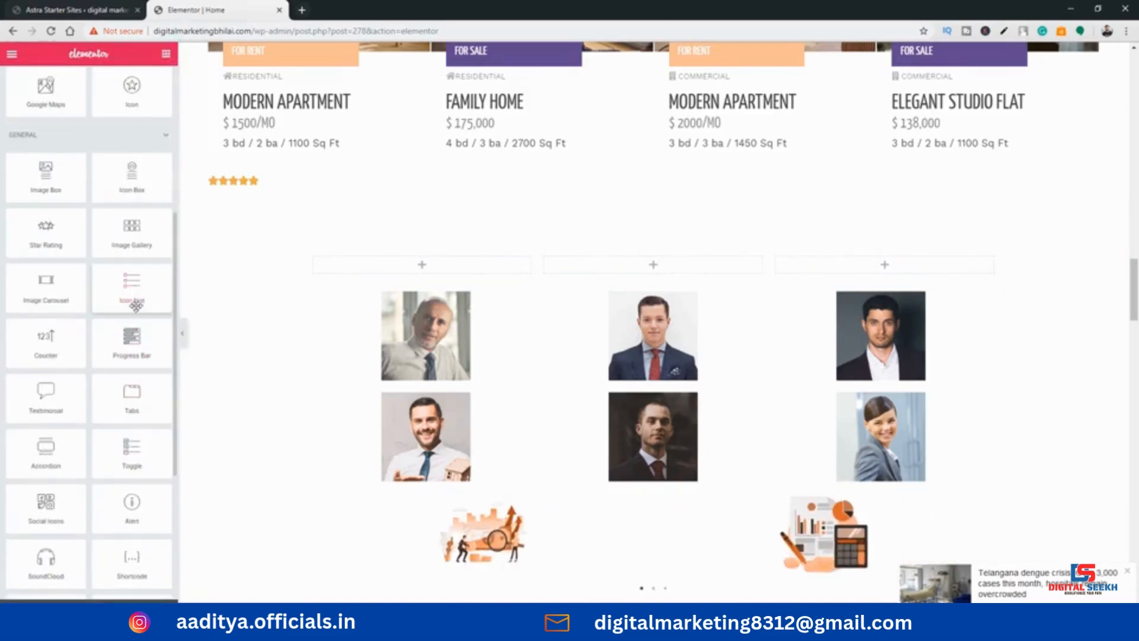
{"action": "left_click_drag", "start_coordinate": [137, 296], "coordinate": [368, 263]}
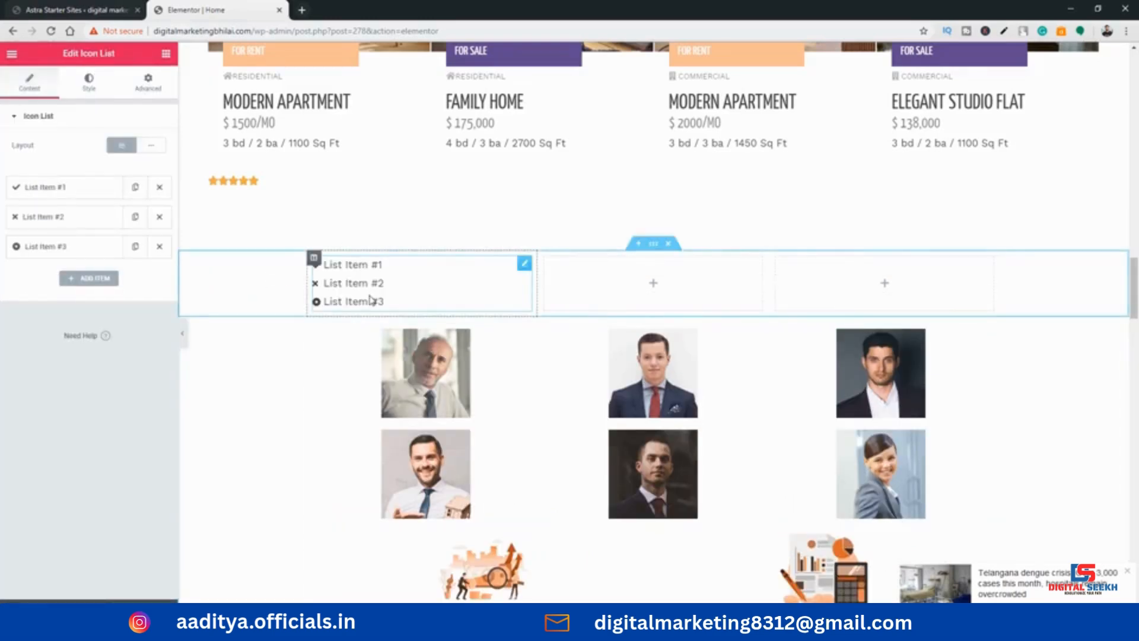
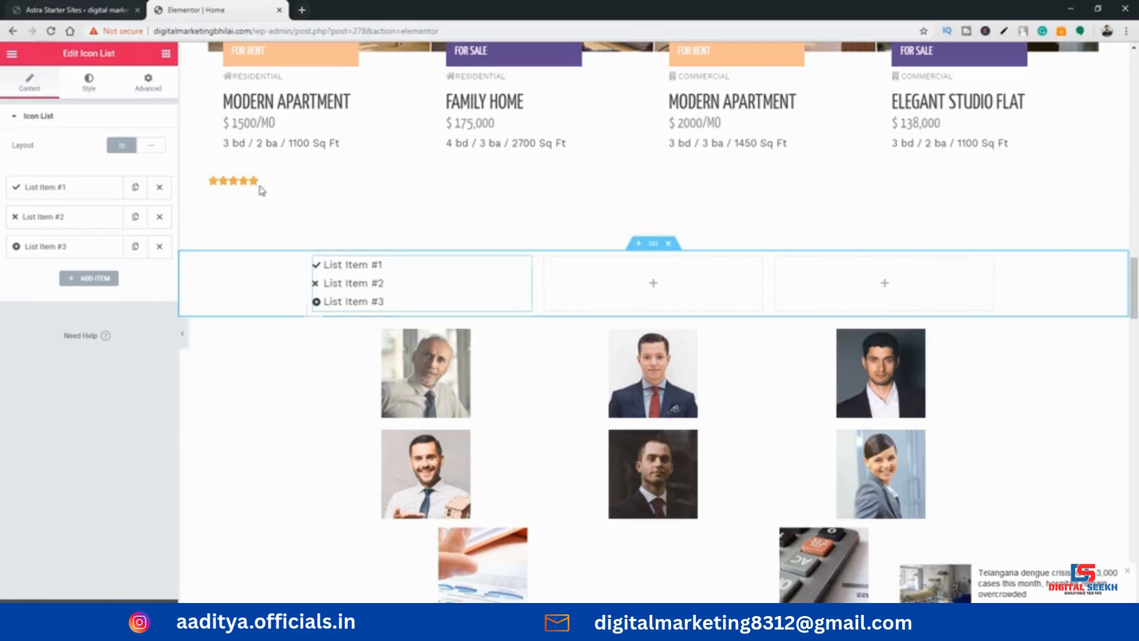
Place a Counter widget directly above the portrait photo gallery and set its ending number to 50
{"action": "left_click", "coordinate": [166, 53]}
{"action": "scroll", "coordinate": [99, 356], "scroll_direction": "down", "scroll_amount": 5}
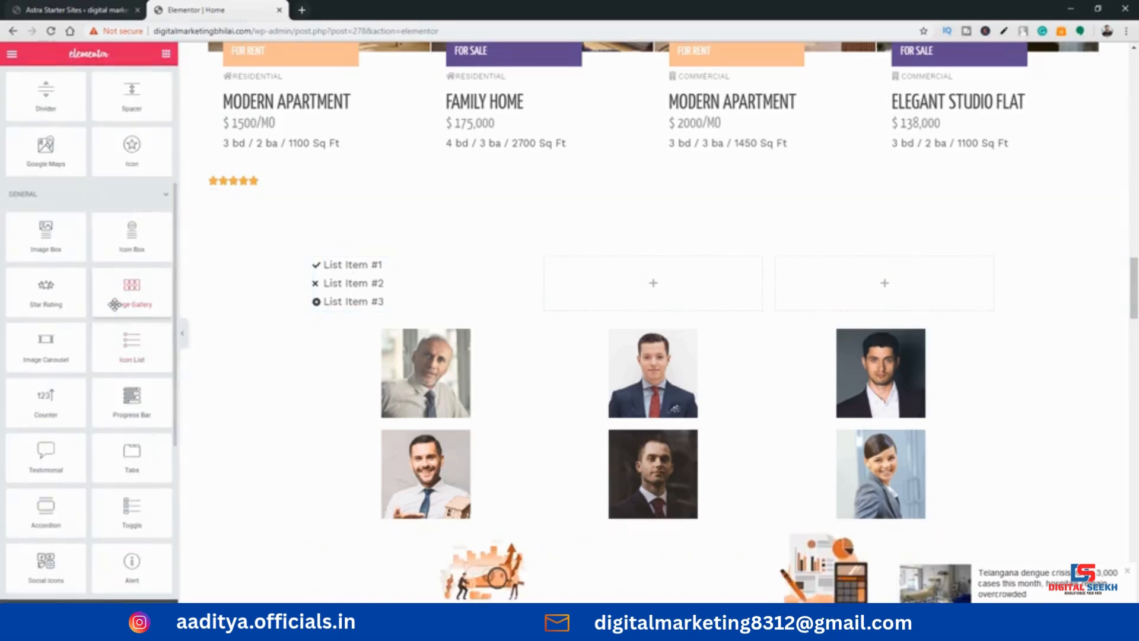
{"action": "scroll", "coordinate": [104, 326], "scroll_direction": "down", "scroll_amount": 1}
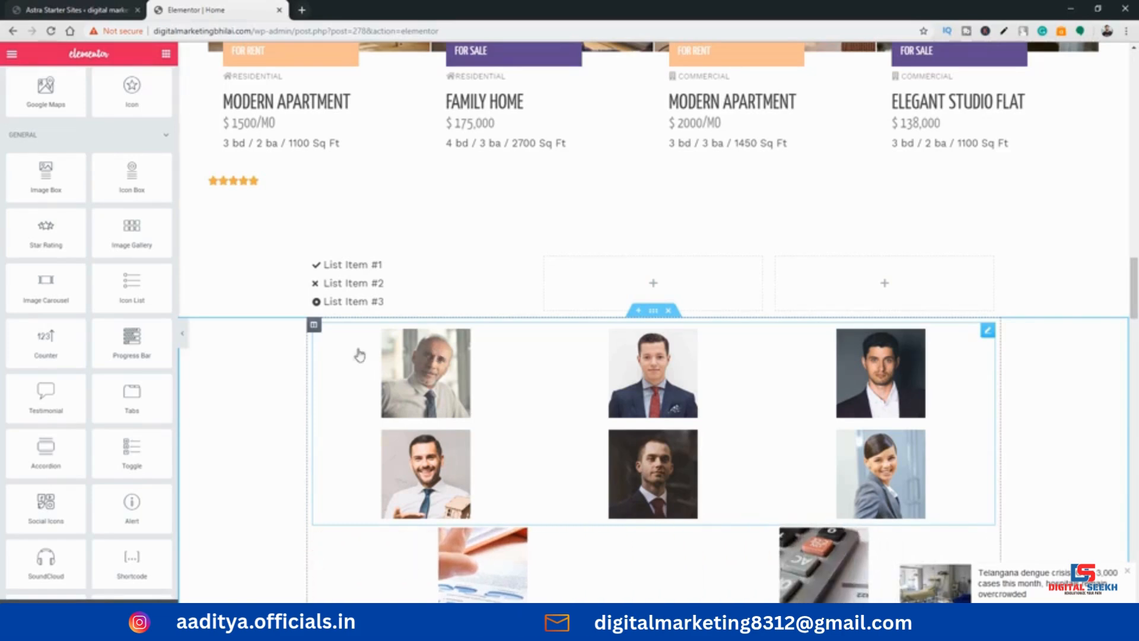
{"action": "left_click_drag", "start_coordinate": [46, 341], "coordinate": [577, 326]}
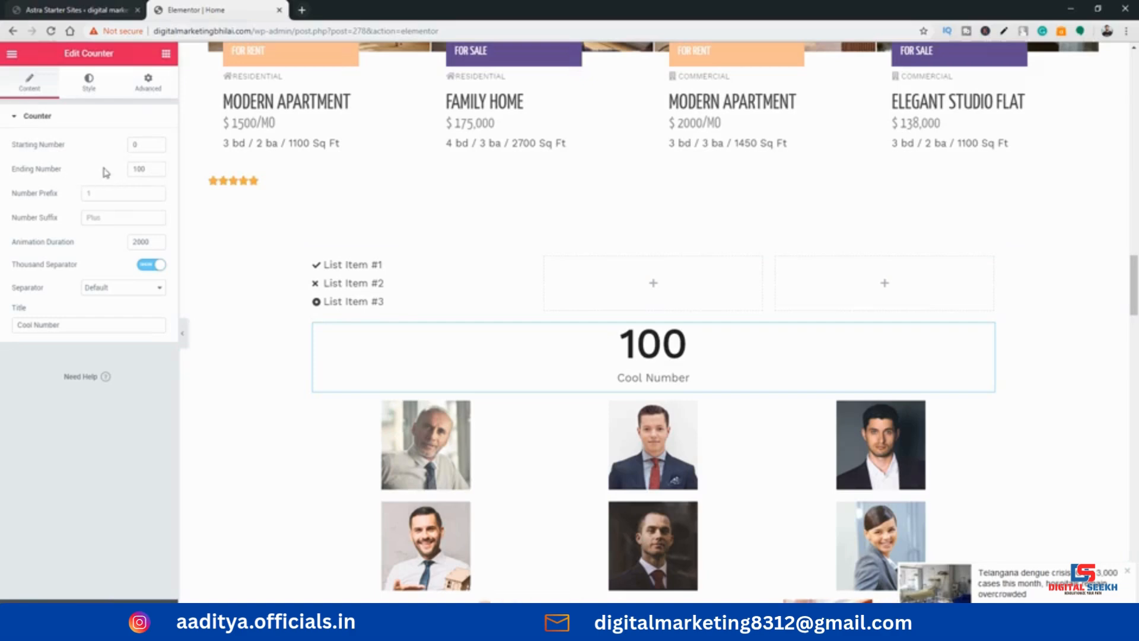
{"action": "double_click", "coordinate": [150, 170]}
{"action": "type", "text": "50"}
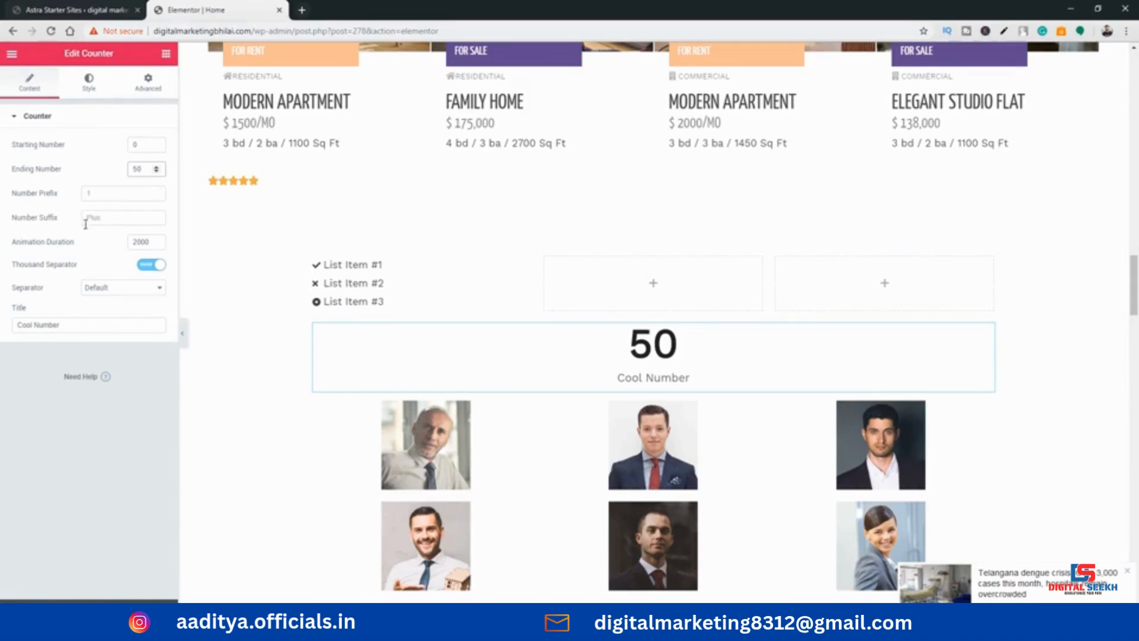
Set the counter's animation duration to 2200 and its thousand separator style to Dot
{"action": "left_click", "coordinate": [156, 240]}
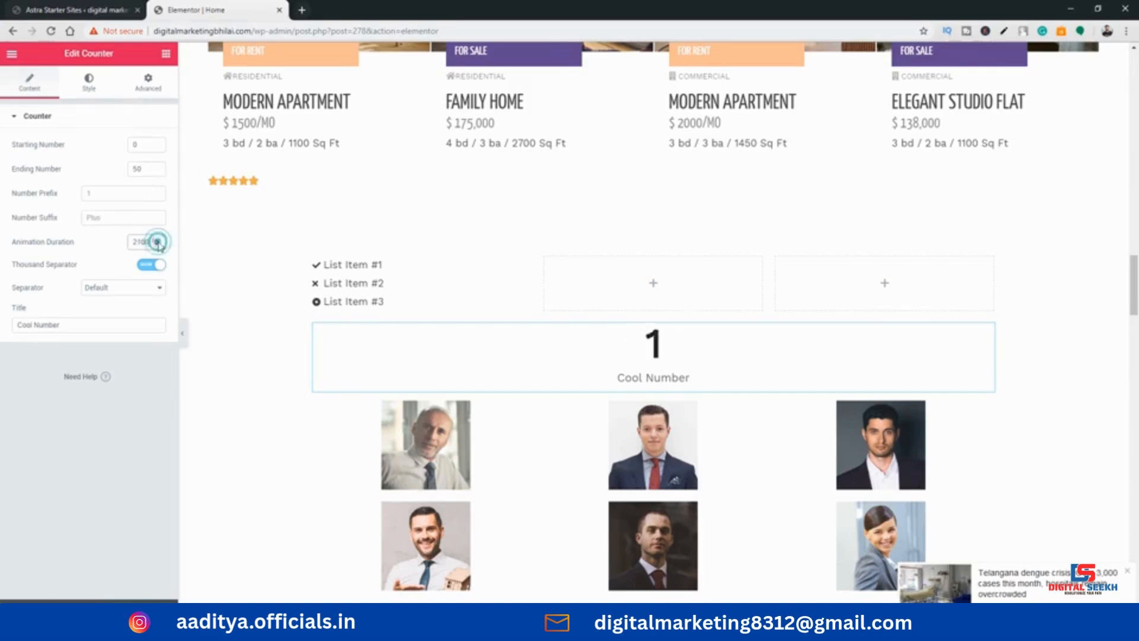
{"action": "left_click", "coordinate": [157, 240]}
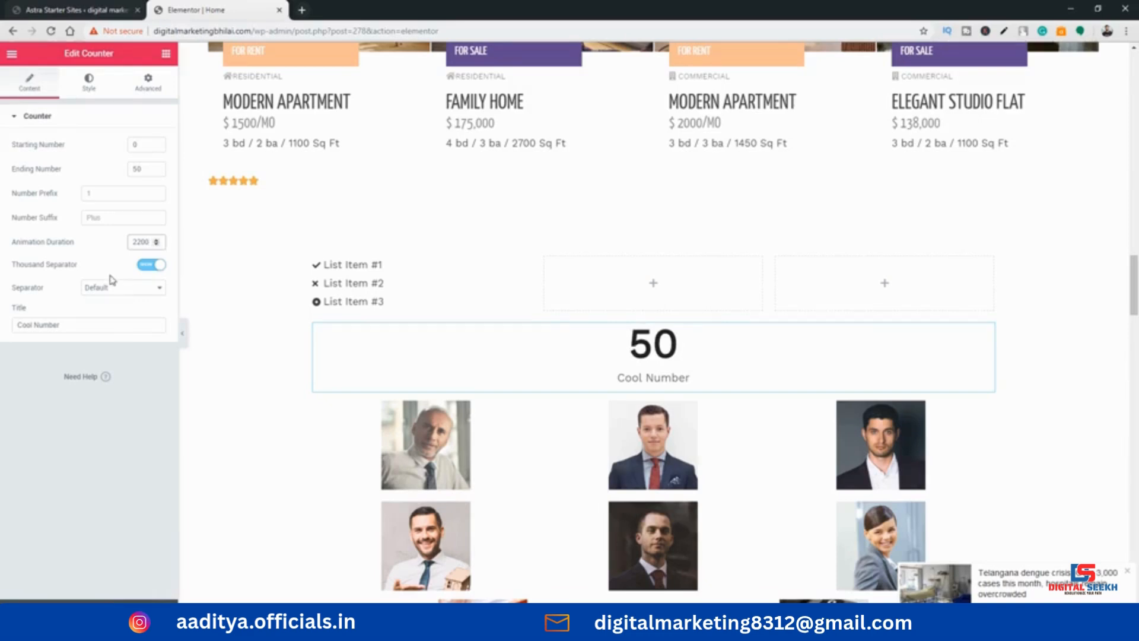
{"action": "left_click", "coordinate": [104, 288]}
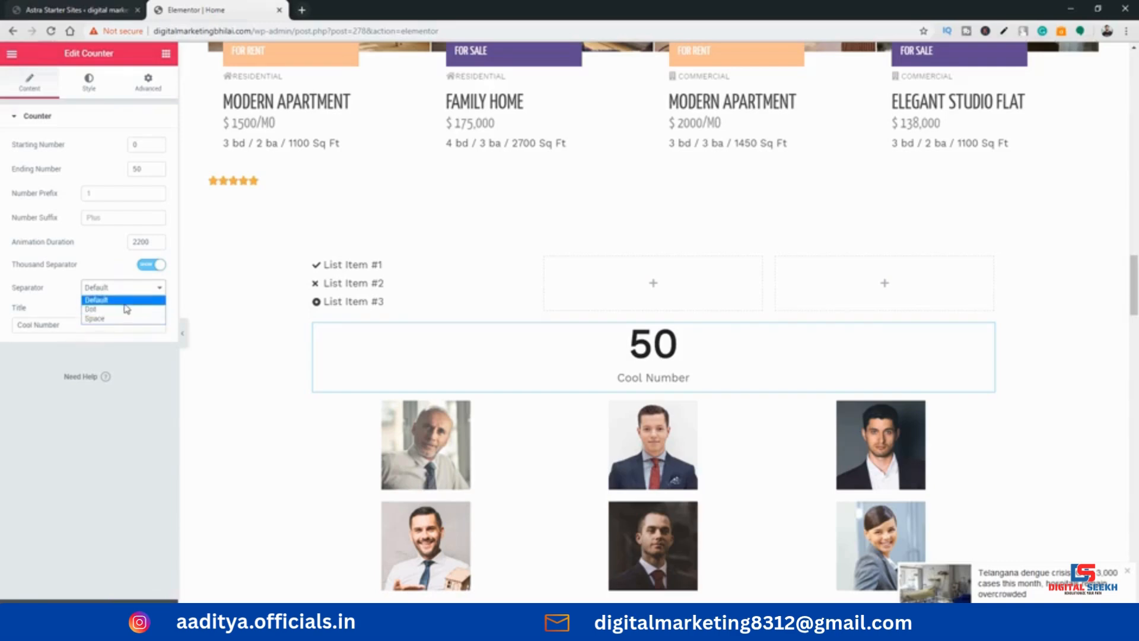
{"action": "left_click", "coordinate": [124, 309]}
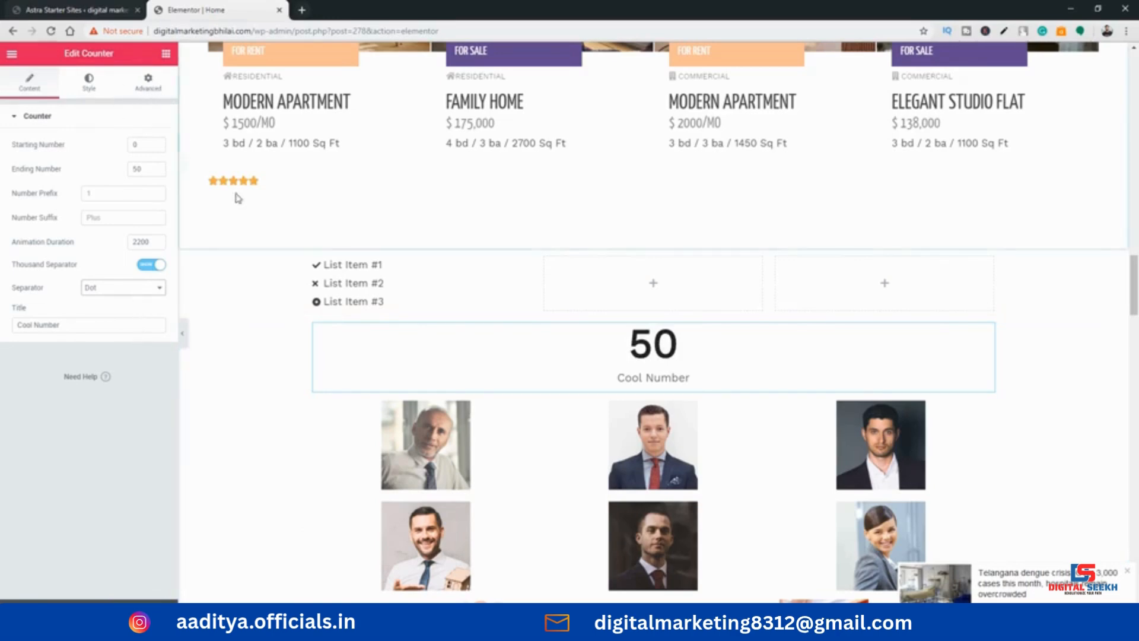
Place a Progress Bar widget between the counter and the portrait photo gallery
{"action": "left_click", "coordinate": [166, 53]}
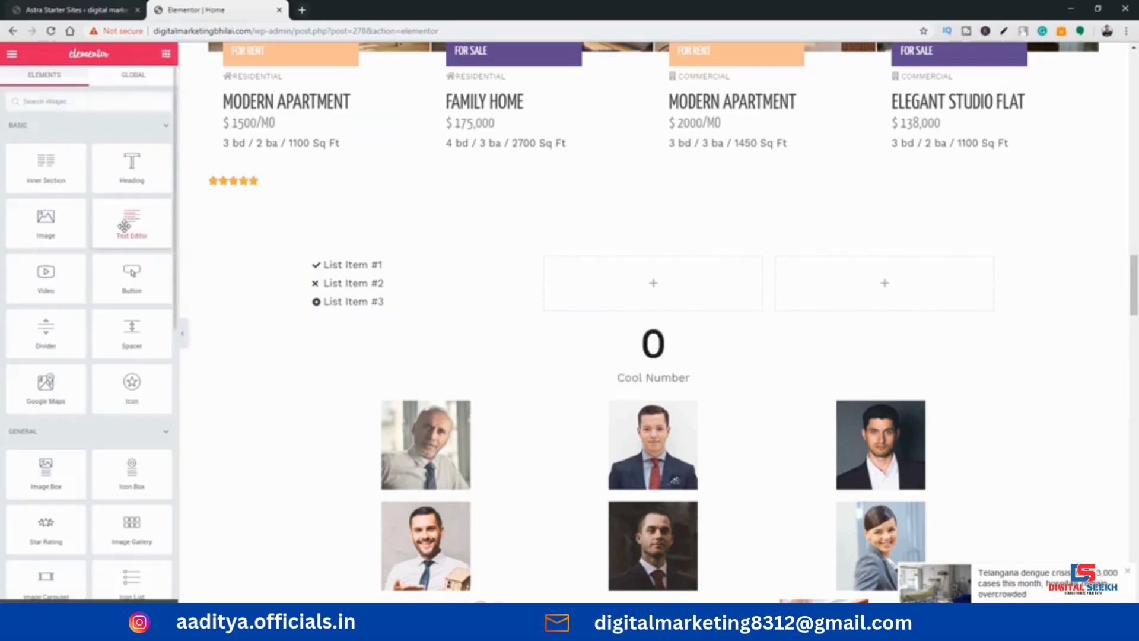
{"action": "scroll", "coordinate": [137, 274], "scroll_direction": "down", "scroll_amount": 3}
{"action": "scroll", "coordinate": [137, 274], "scroll_direction": "down", "scroll_amount": 4}
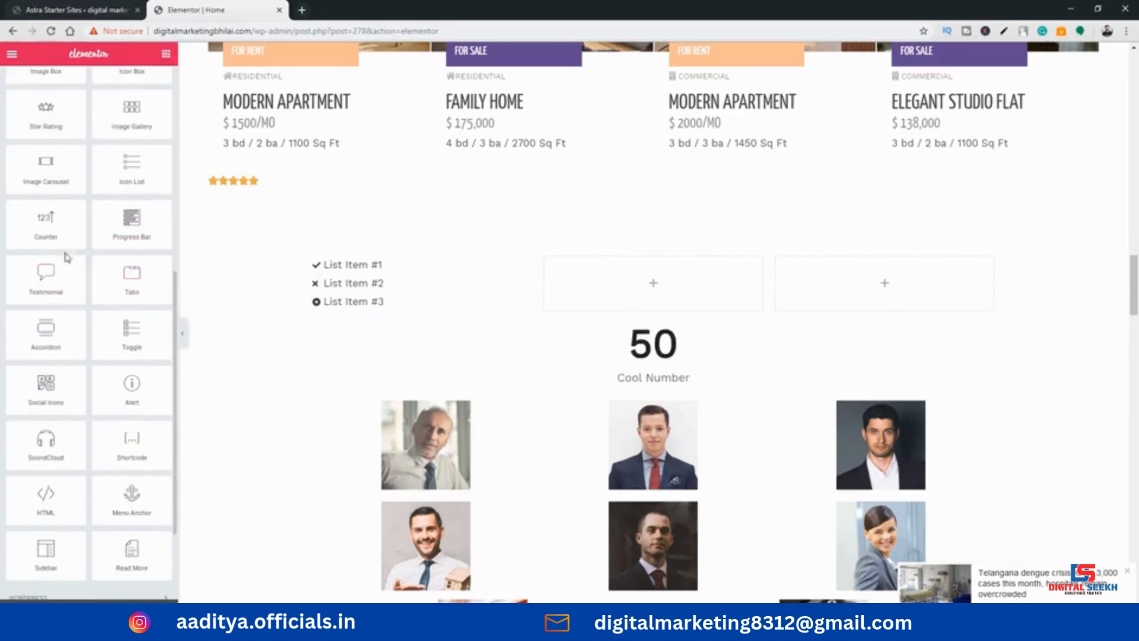
{"action": "left_click_drag", "start_coordinate": [131, 221], "coordinate": [675, 392]}
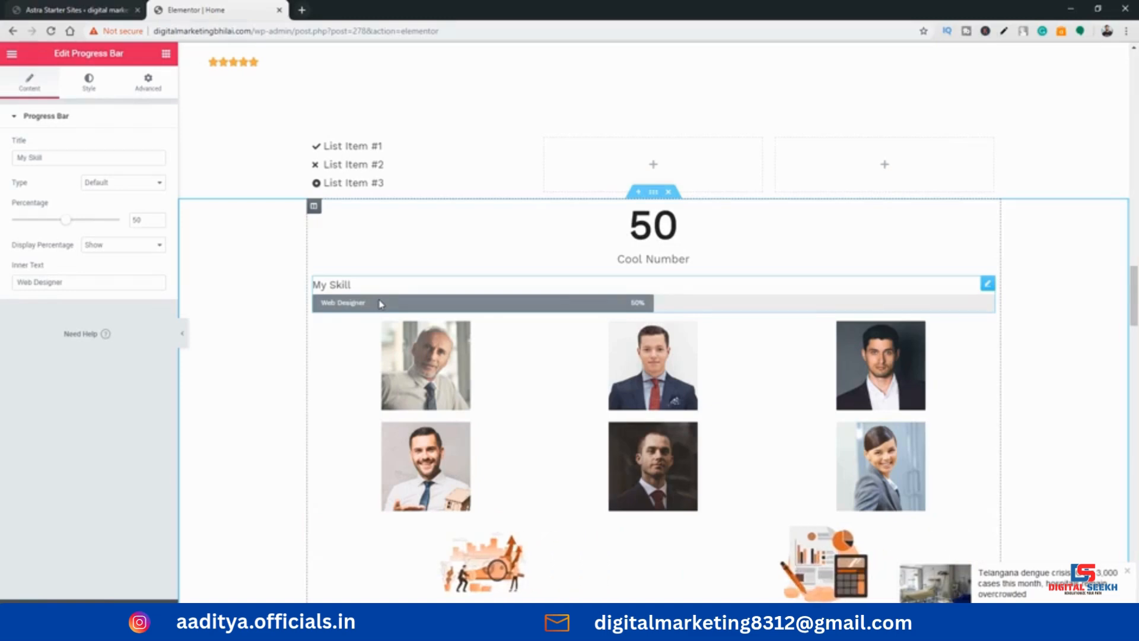
Title the progress bar "photoshop" and set its percentage to 84
{"action": "scroll", "coordinate": [460, 259], "scroll_direction": "down", "scroll_amount": 1}
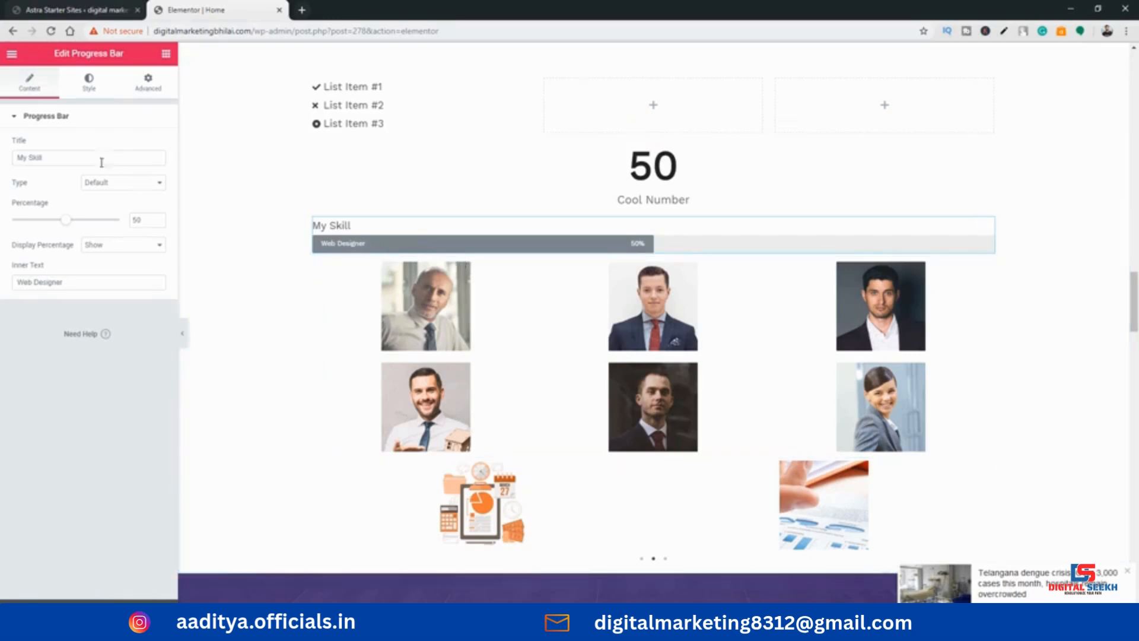
{"action": "left_click", "coordinate": [30, 157]}
{"action": "triple_click", "coordinate": [30, 157]}
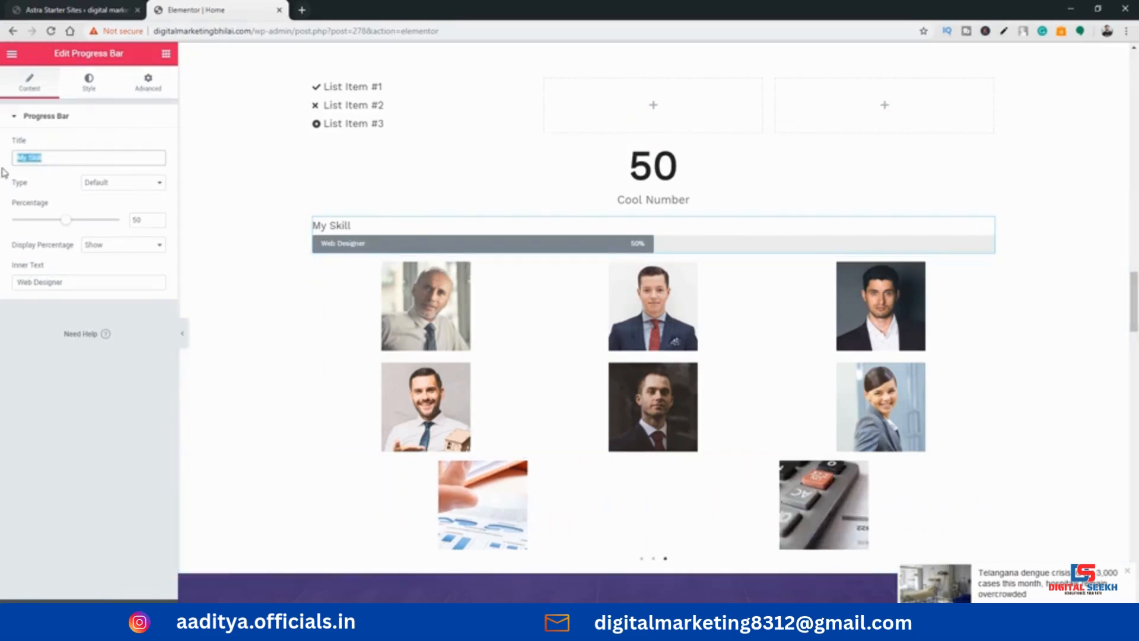
{"action": "type", "text": "photo"}
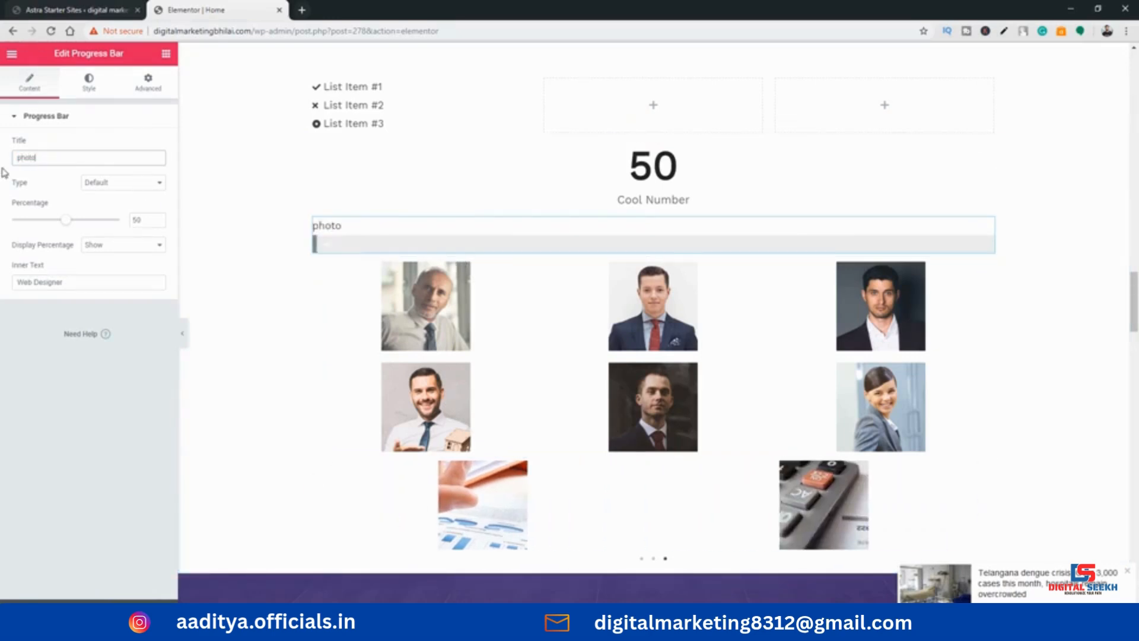
{"action": "type", "text": "shpop"}
{"action": "key", "text": "BackSpace"}
{"action": "key", "text": "BackSpace"}
{"action": "key", "text": "BackSpace"}
{"action": "type", "text": "op"}
{"action": "left_click_drag", "start_coordinate": [66, 219], "coordinate": [103, 219]}
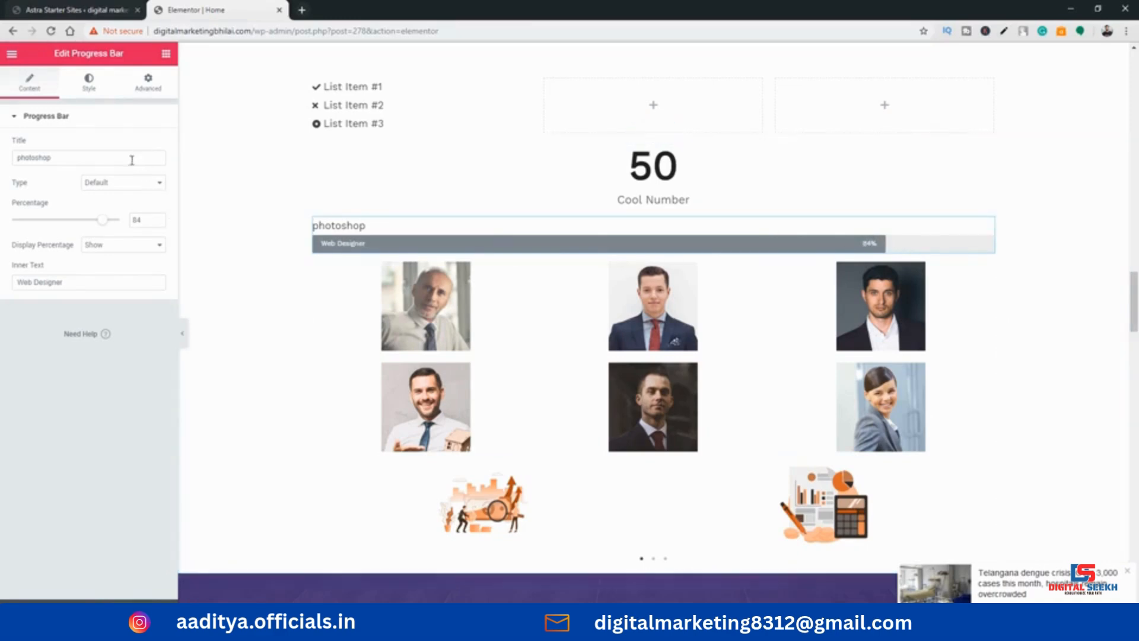
Look over the progress bar's style options for colour, height, border radius and inner text
{"action": "left_click", "coordinate": [65, 124]}
{"action": "left_click", "coordinate": [65, 124]}
{"action": "left_click", "coordinate": [90, 89]}
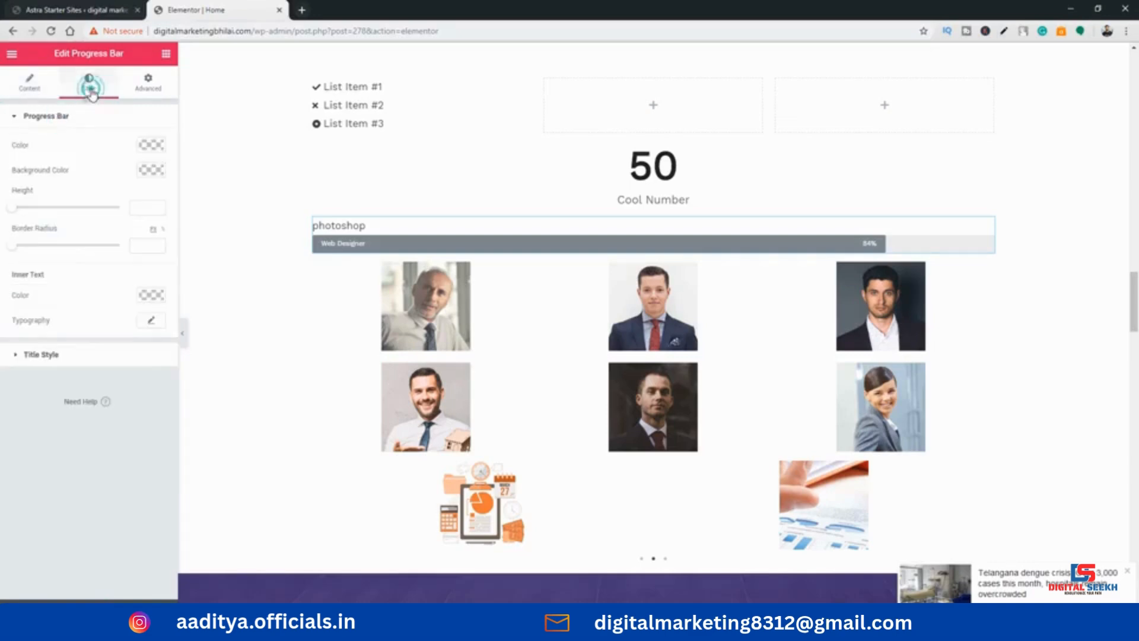
{"action": "left_click", "coordinate": [48, 86]}
{"action": "left_click", "coordinate": [74, 88]}
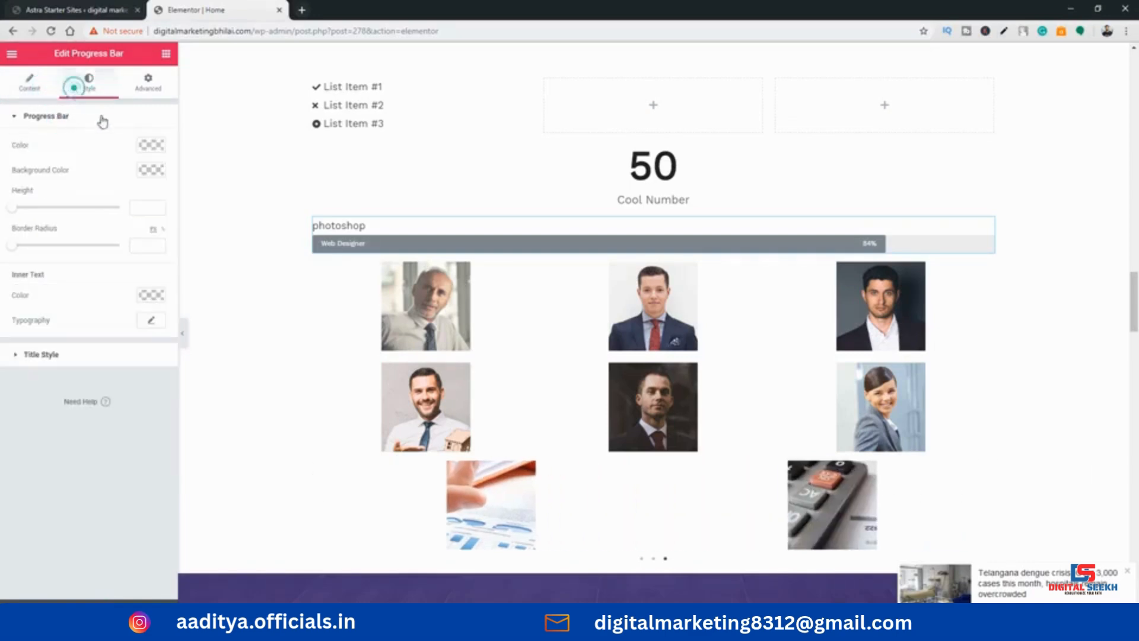
{"action": "left_click", "coordinate": [29, 89]}
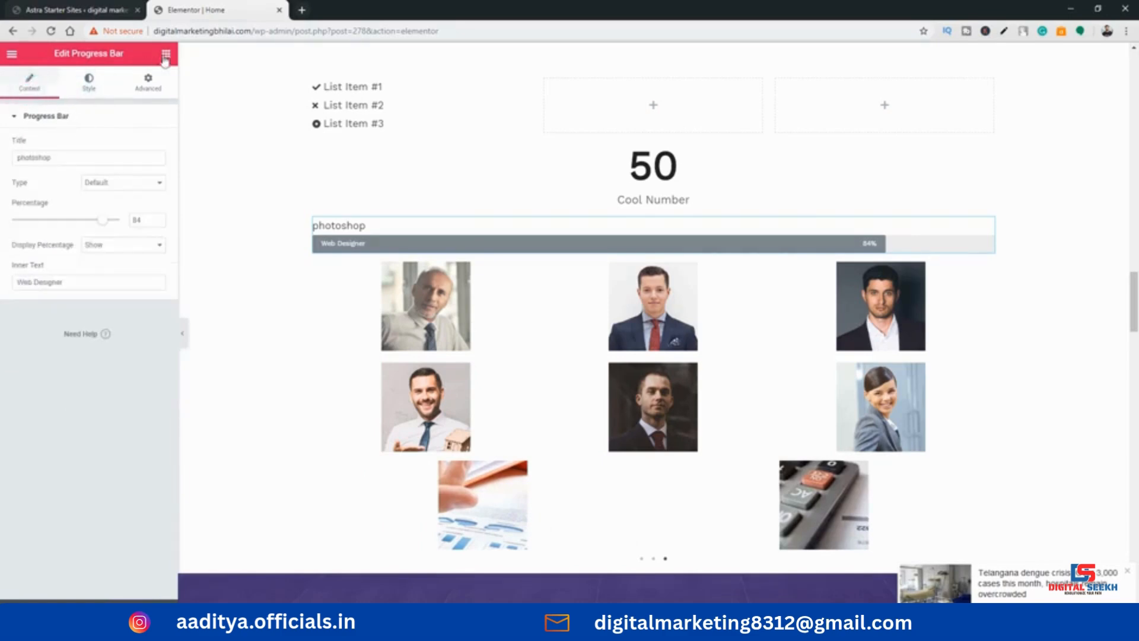
Place a second Progress Bar widget directly below the photoshop progress bar
{"action": "left_click", "coordinate": [166, 53]}
{"action": "scroll", "coordinate": [86, 363], "scroll_direction": "down", "scroll_amount": 5}
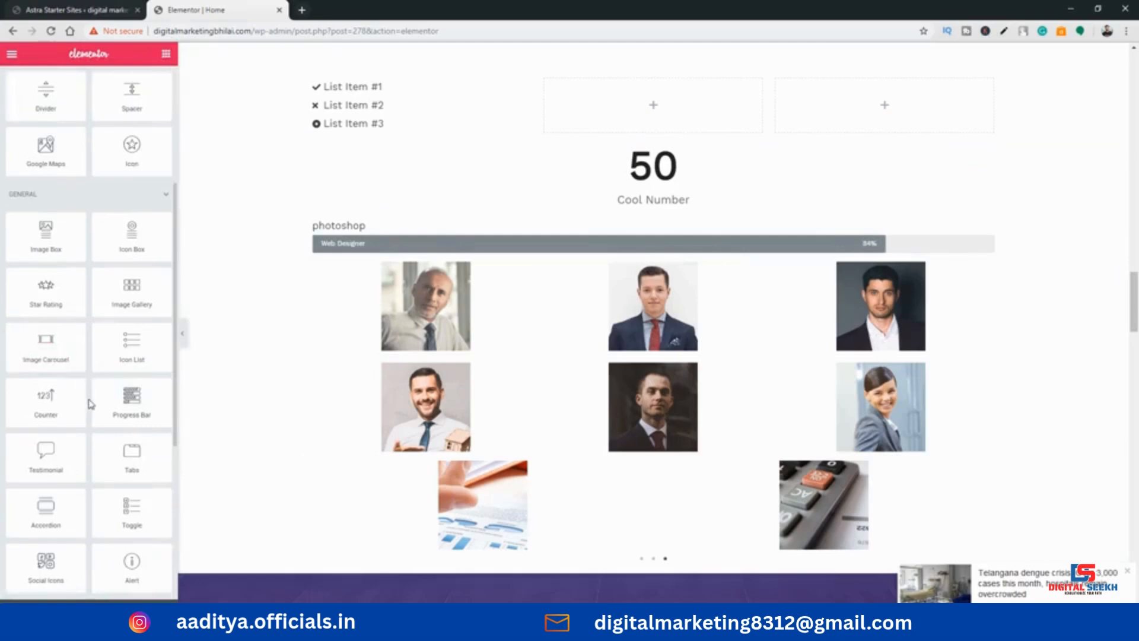
{"action": "left_click_drag", "start_coordinate": [125, 352], "coordinate": [392, 276]}
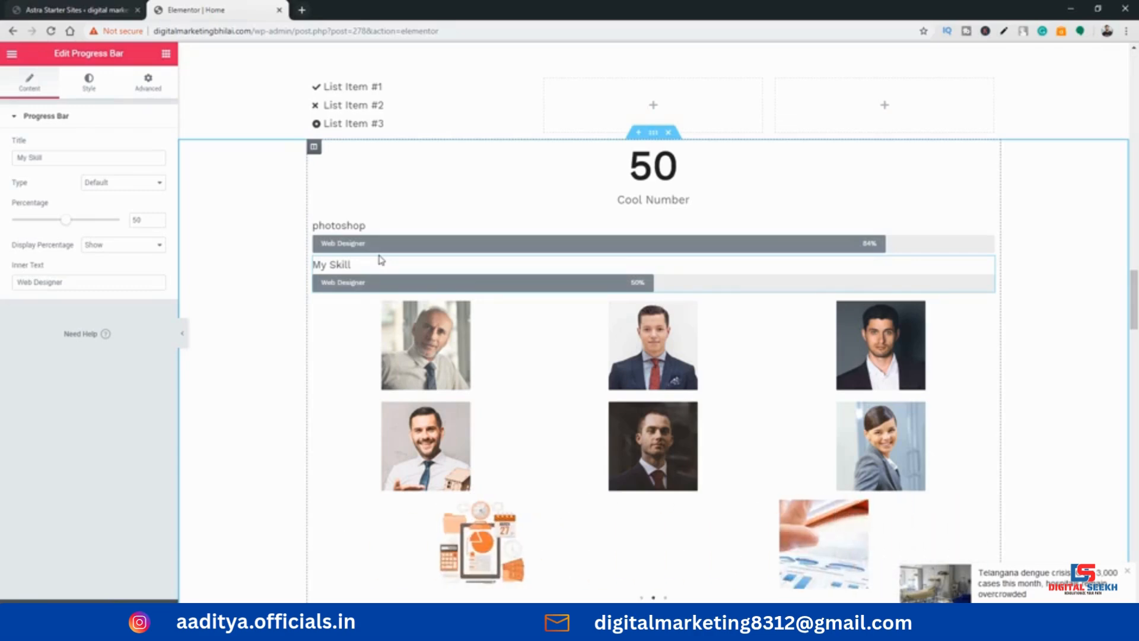
Place a Testimonial widget below the image carousel, just above the About Us section
{"action": "left_click", "coordinate": [165, 53]}
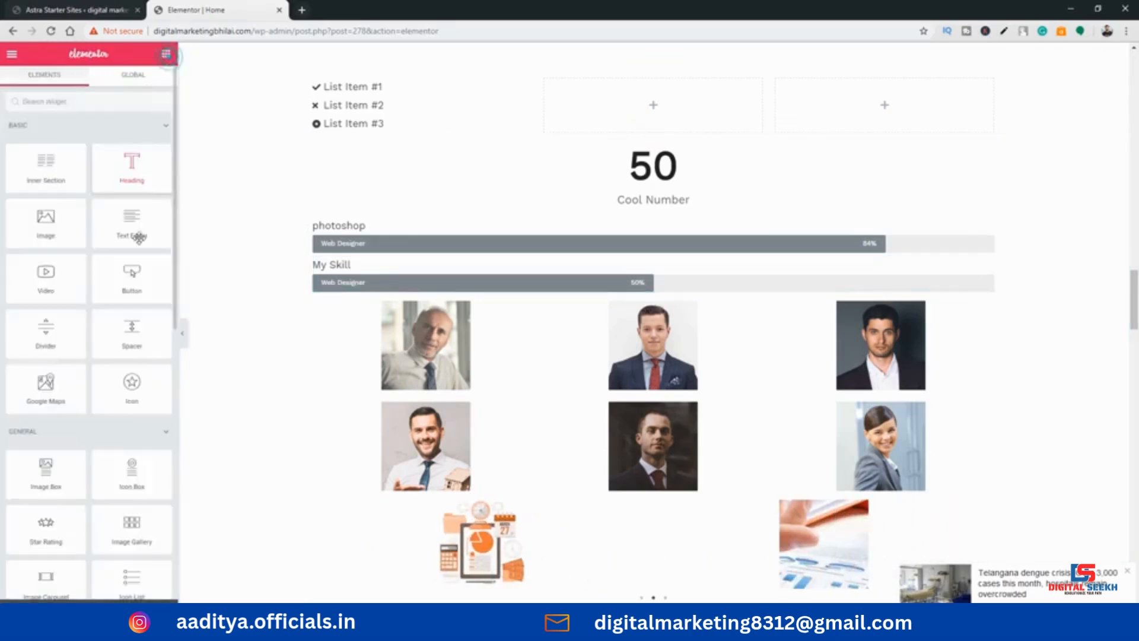
{"action": "scroll", "coordinate": [94, 309], "scroll_direction": "down", "scroll_amount": 2}
{"action": "scroll", "coordinate": [94, 308], "scroll_direction": "down", "scroll_amount": 3}
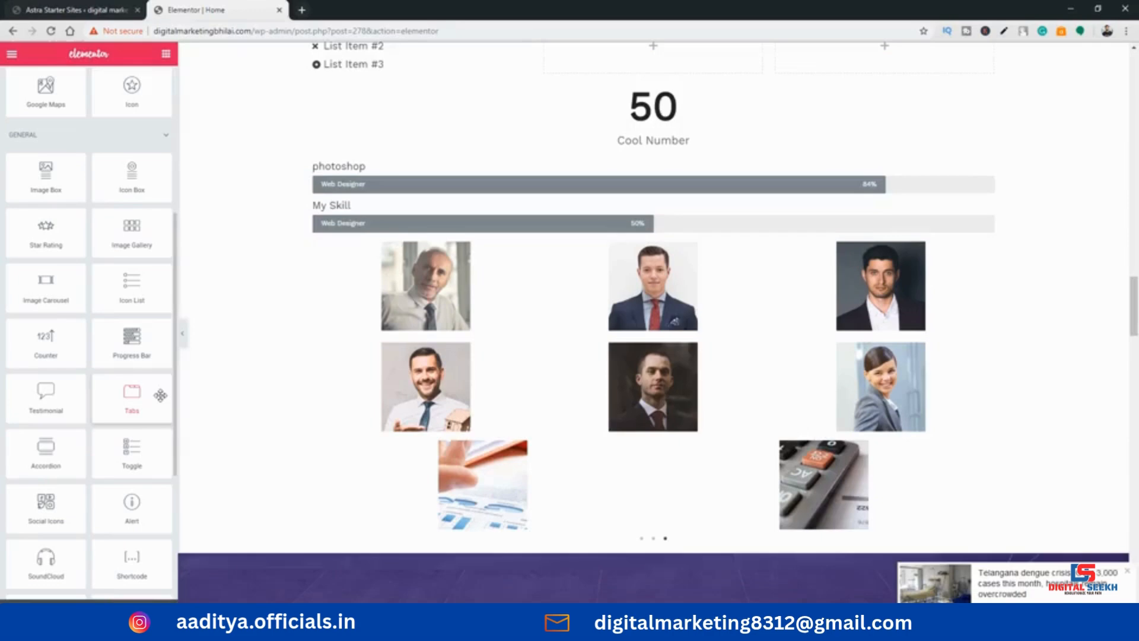
{"action": "scroll", "coordinate": [653, 296], "scroll_direction": "down", "scroll_amount": 4}
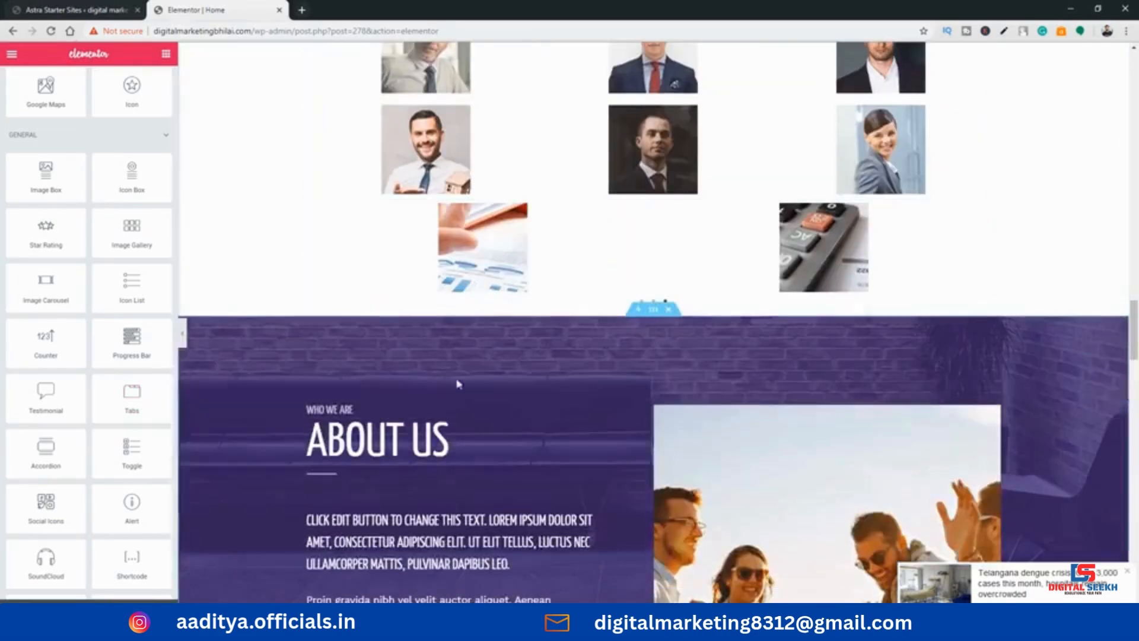
{"action": "left_click_drag", "start_coordinate": [46, 395], "coordinate": [664, 300]}
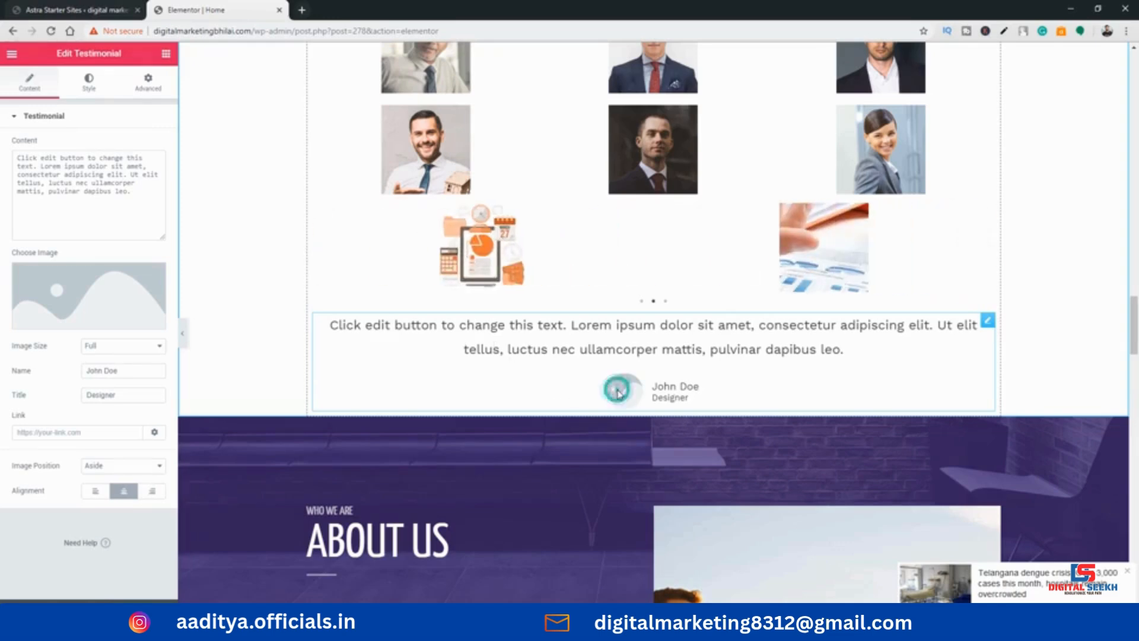
Use the media library picture team-01-free-img.jpg as the testimonial's image
{"action": "left_click", "coordinate": [89, 295]}
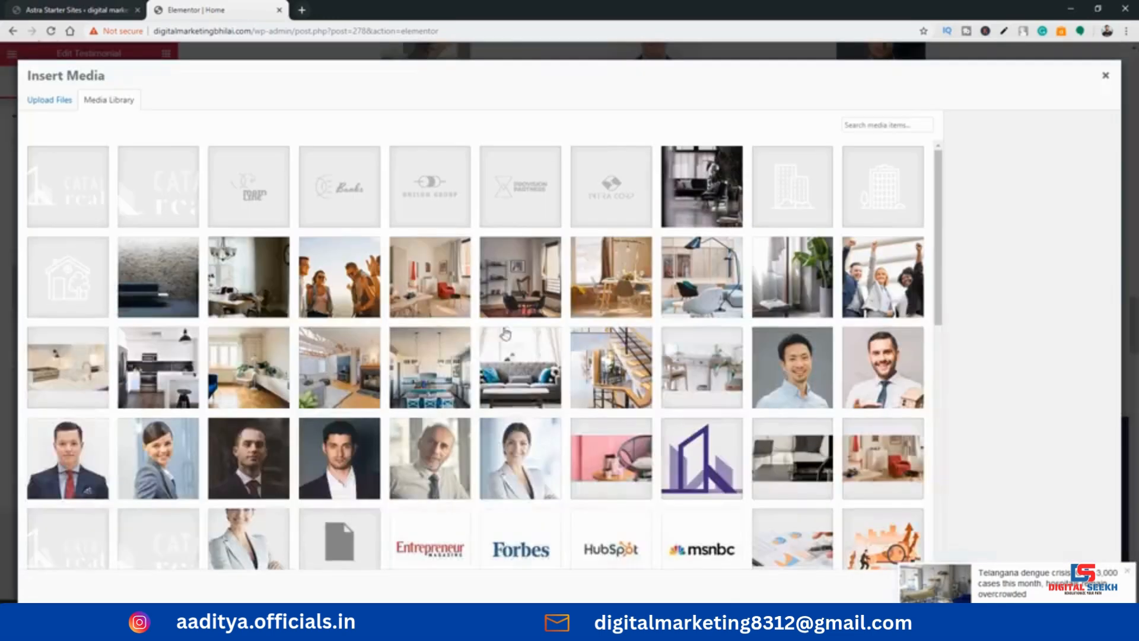
{"action": "left_click", "coordinate": [532, 473]}
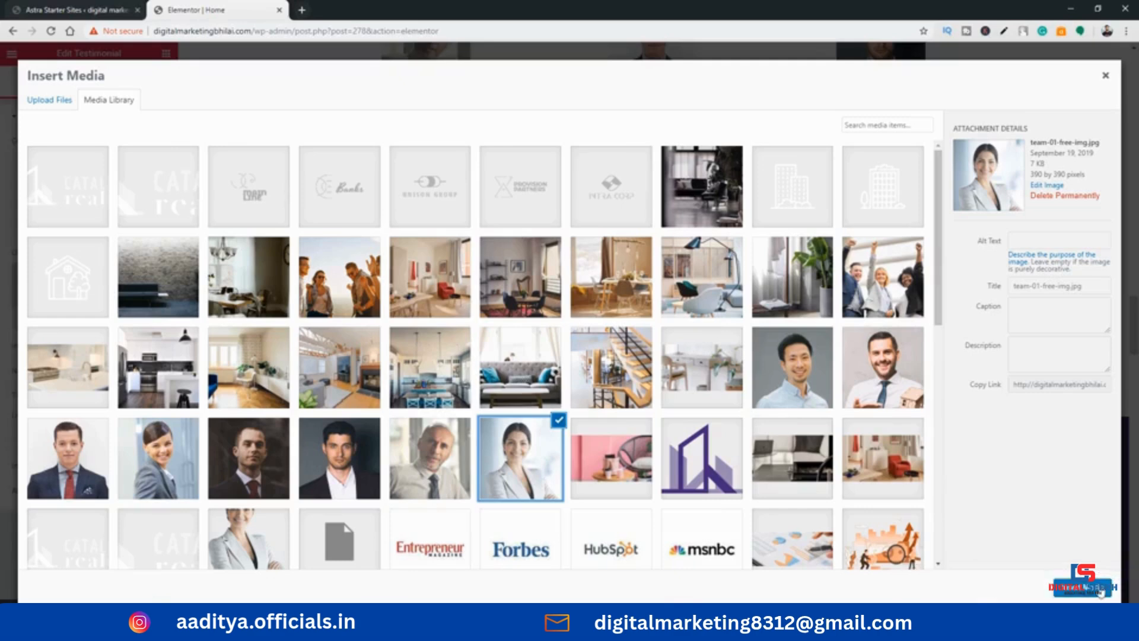
{"action": "left_click", "coordinate": [1097, 589]}
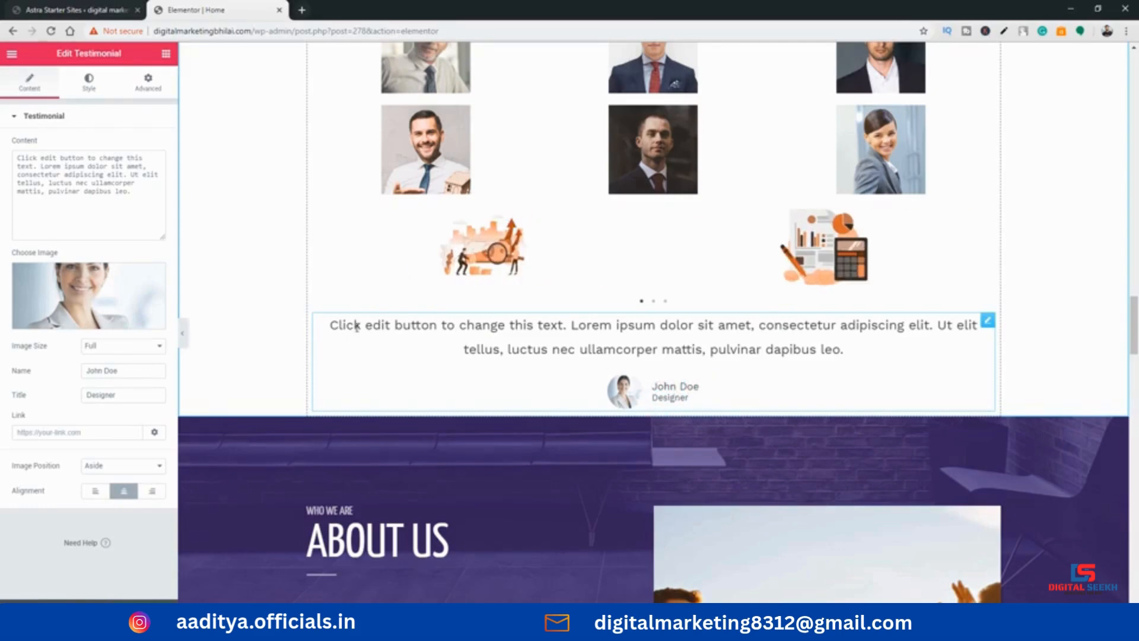
Replace the testimonial's default content with random filler text and clear it out again
{"action": "left_click", "coordinate": [334, 321]}
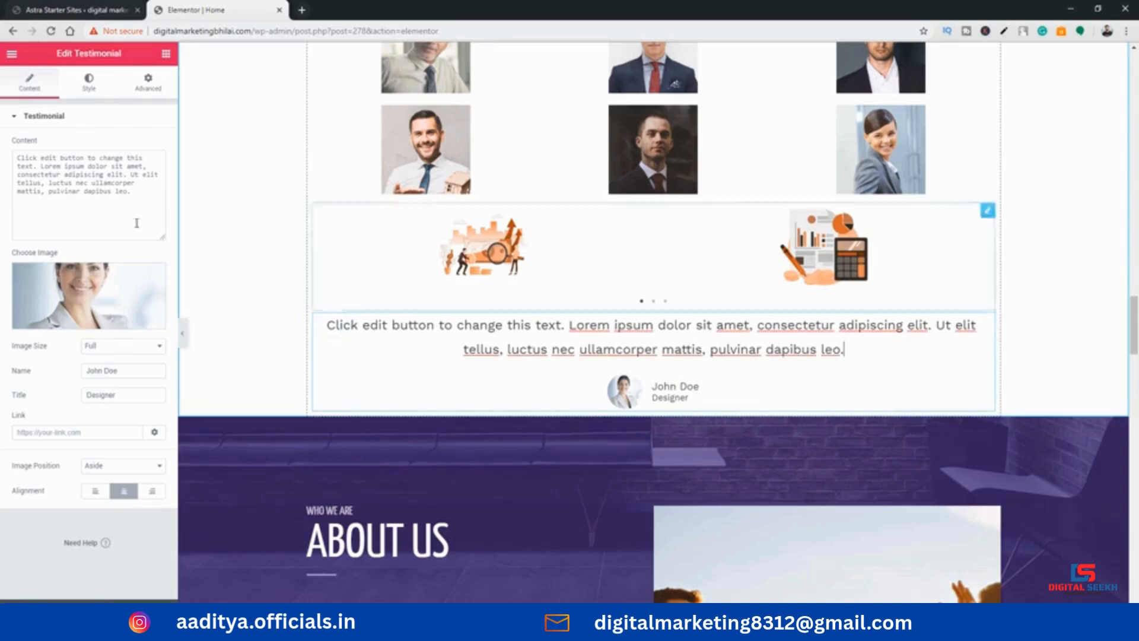
{"action": "left_click_drag", "start_coordinate": [136, 190], "coordinate": [7, 158]}
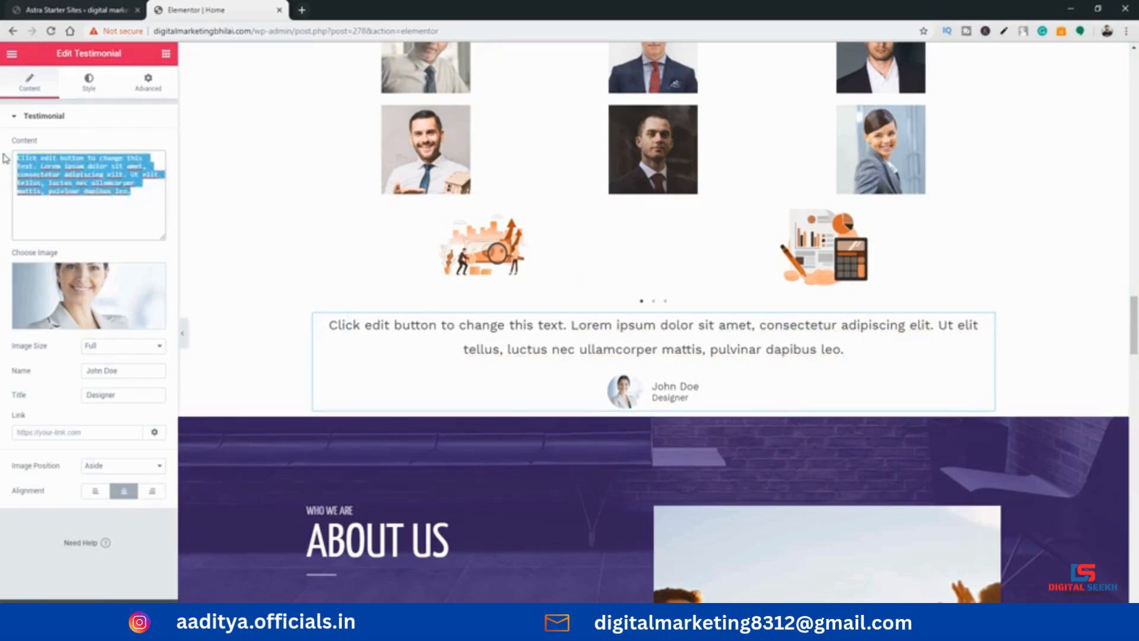
{"action": "type", "text": "sdfjkdlsajflkdsafjdsklfjdsklfjlkasdjf"}
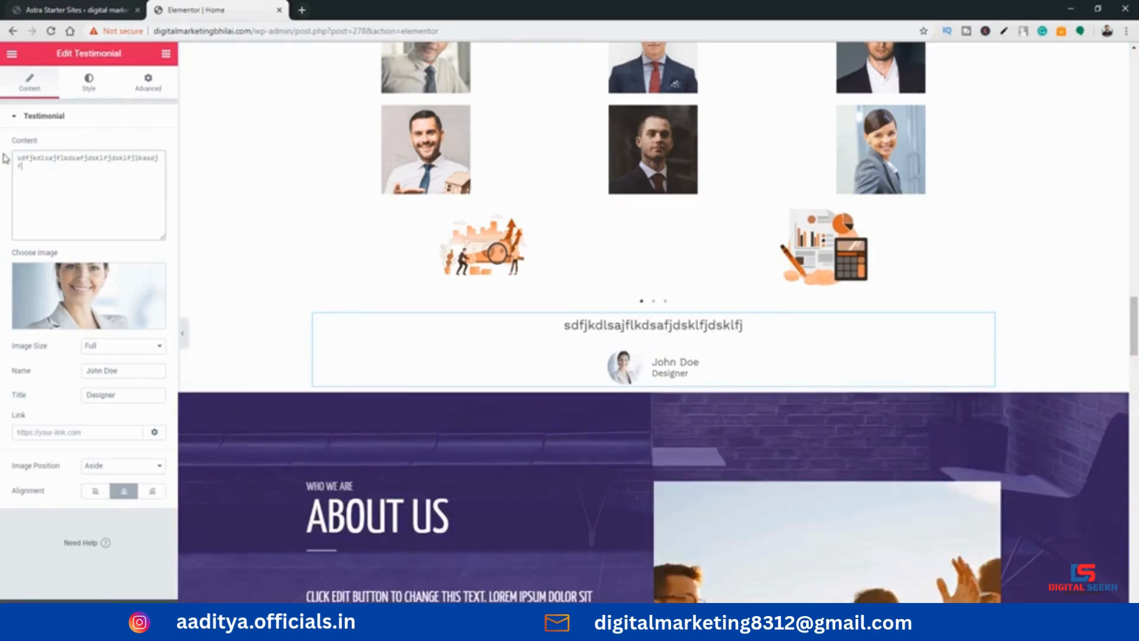
{"action": "type", "text": "lkjfkls"}
{"action": "key", "text": "BackSpace"}
{"action": "key", "text": "BackSpace"}
{"action": "key", "text": "BackSpace"}
{"action": "key", "text": "BackSpace"}
{"action": "key", "text": "BackSpace"}
{"action": "key", "text": "BackSpace"}
{"action": "key", "text": "BackSpace"}
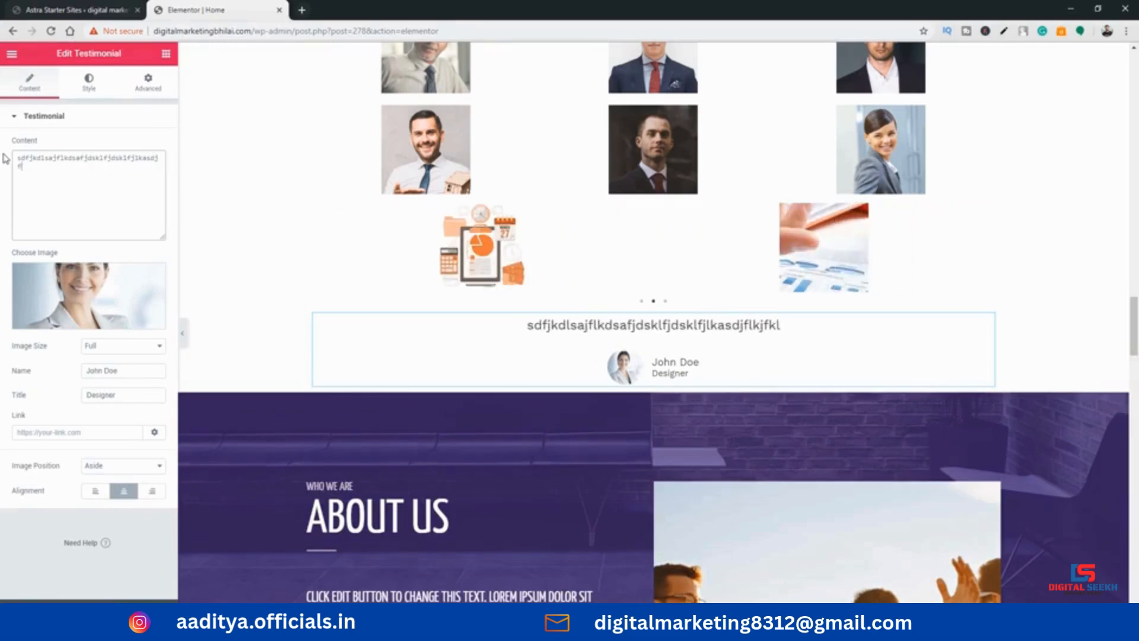
{"action": "key", "text": "BackSpace"}
{"action": "key", "text": "BackSpace"}
{"action": "key", "text": "BackSpace"}
{"action": "key", "text": "BackSpace"}
{"action": "key", "text": "BackSpace"}
{"action": "key", "text": "BackSpace"}
{"action": "key", "text": "BackSpace"}
{"action": "key", "text": "BackSpace"}
{"action": "key", "text": "BackSpace"}
{"action": "key", "text": "BackSpace"}
{"action": "key", "text": "BackSpace"}
{"action": "key", "text": "BackSpace"}
{"action": "key", "text": "BackSpace"}
{"action": "key", "text": "BackSpace"}
{"action": "key", "text": "BackSpace"}
{"action": "key", "text": "BackSpace"}
{"action": "key", "text": "BackSpace"}
{"action": "key", "text": "BackSpace"}
{"action": "key", "text": "BackSpace"}
{"action": "key", "text": "BackSpace"}
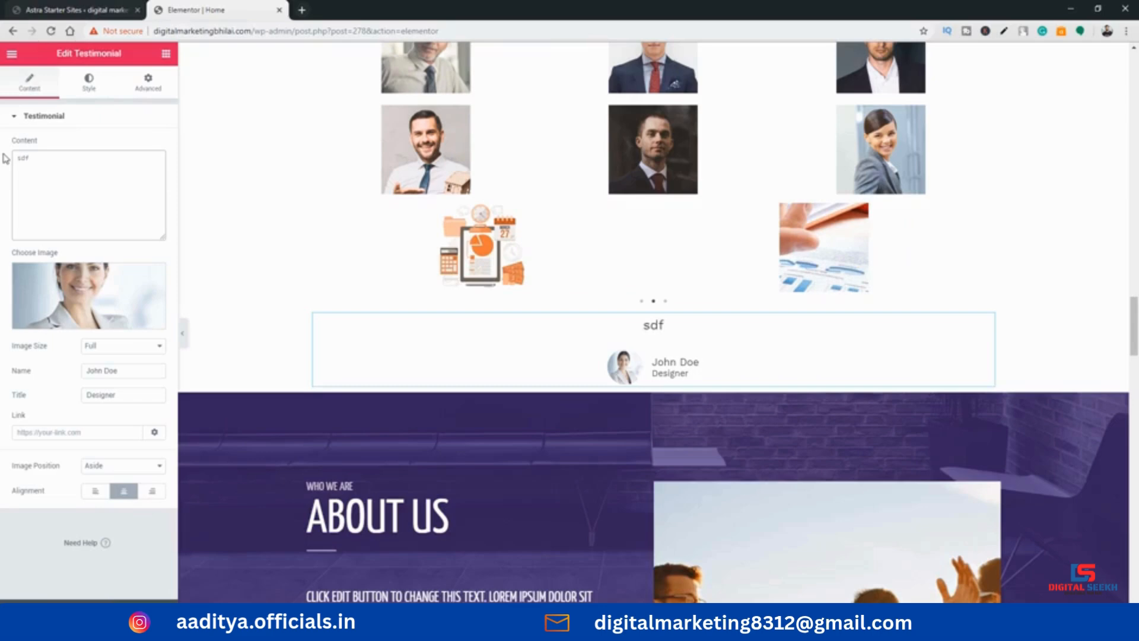
{"action": "key", "text": "BackSpace"}
{"action": "key", "text": "BackSpace"}
{"action": "key", "text": "BackSpace"}
Enter "I J" as the testimonial's content and return to the widget list
{"action": "type", "text": "TH"}
{"action": "key", "text": "BackSpace"}
{"action": "type", "text": "I JPURCH"}
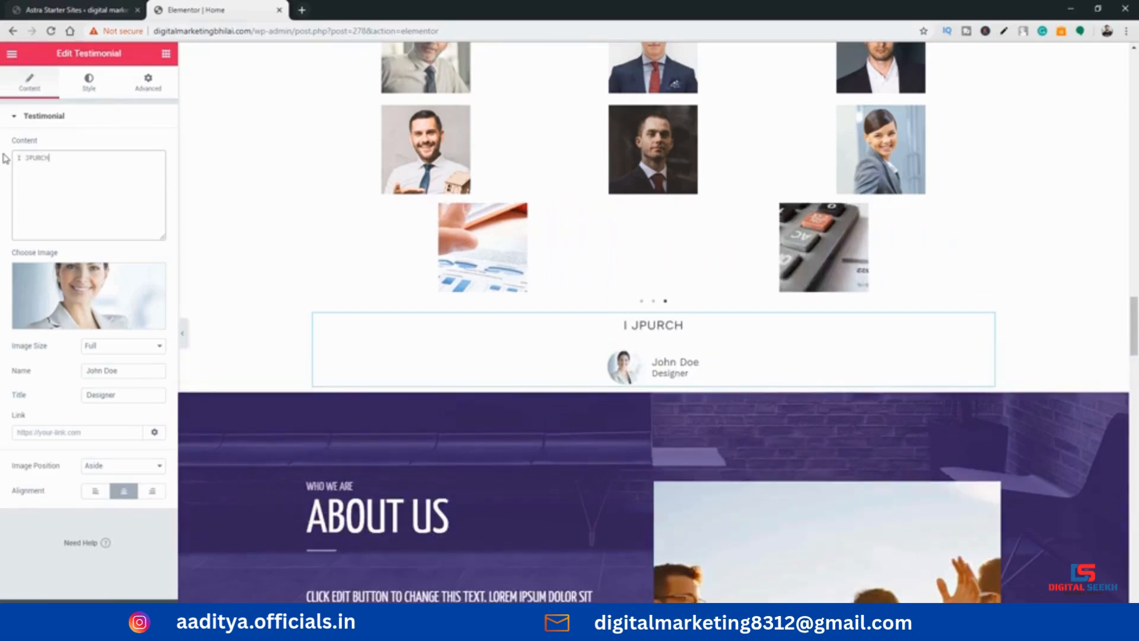
{"action": "key", "text": "BackSpace"}
{"action": "key", "text": "BackSpace"}
{"action": "key", "text": "BackSpace"}
{"action": "key", "text": "BackSpace"}
{"action": "key", "text": "BackSpace"}
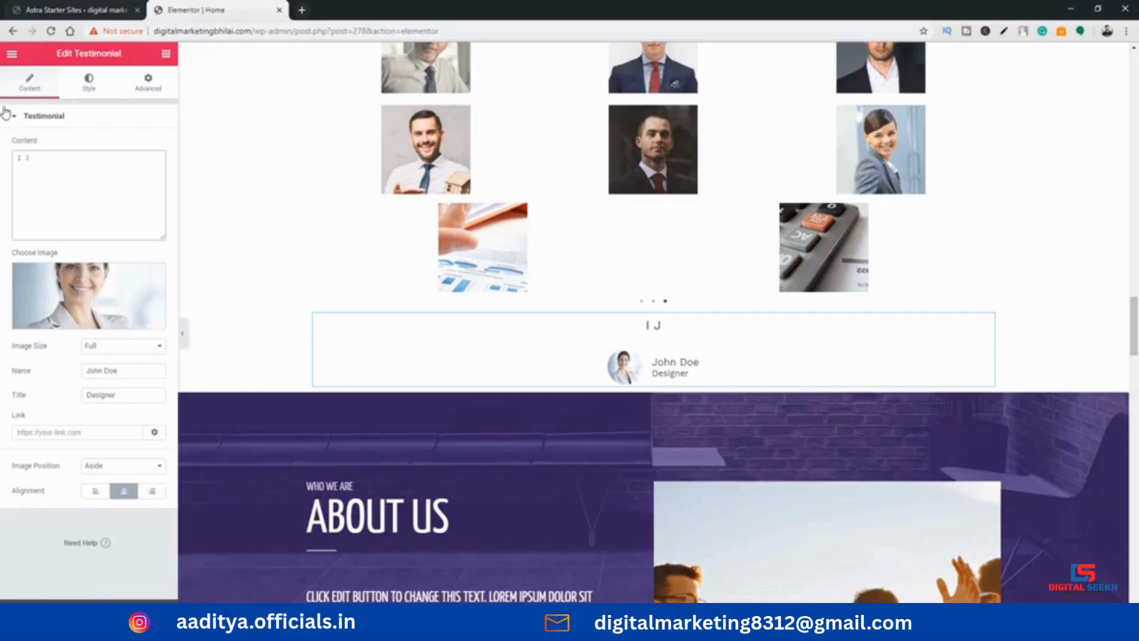
{"action": "left_click", "coordinate": [165, 53]}
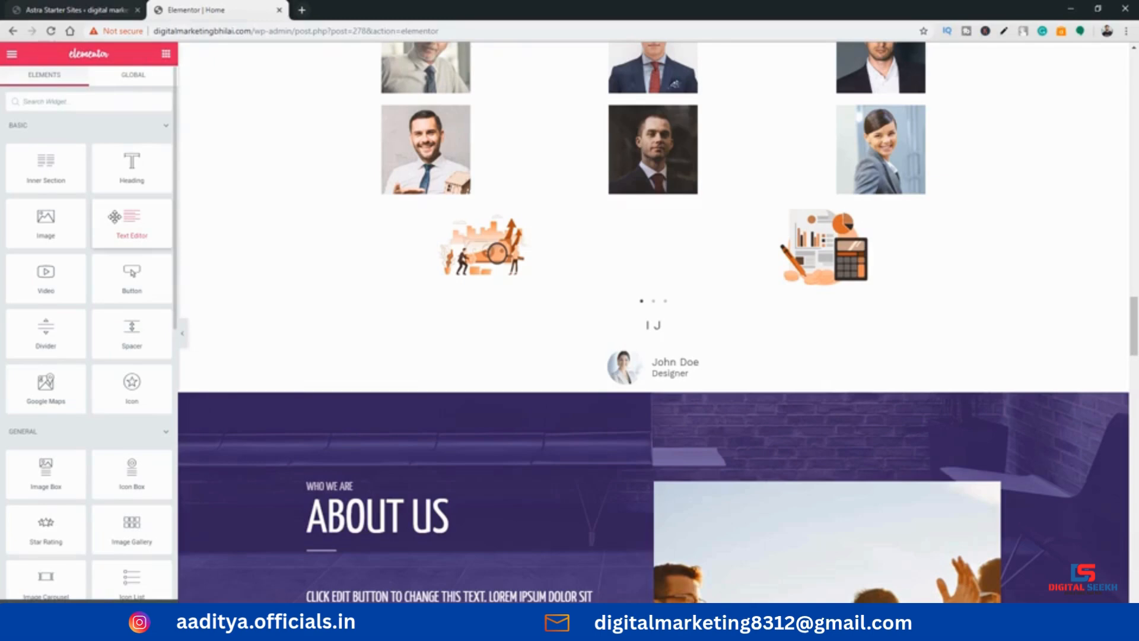
Place a Tabs widget directly below the testimonial and duplicate its second tab twice
{"action": "scroll", "coordinate": [106, 309], "scroll_direction": "down", "scroll_amount": 6}
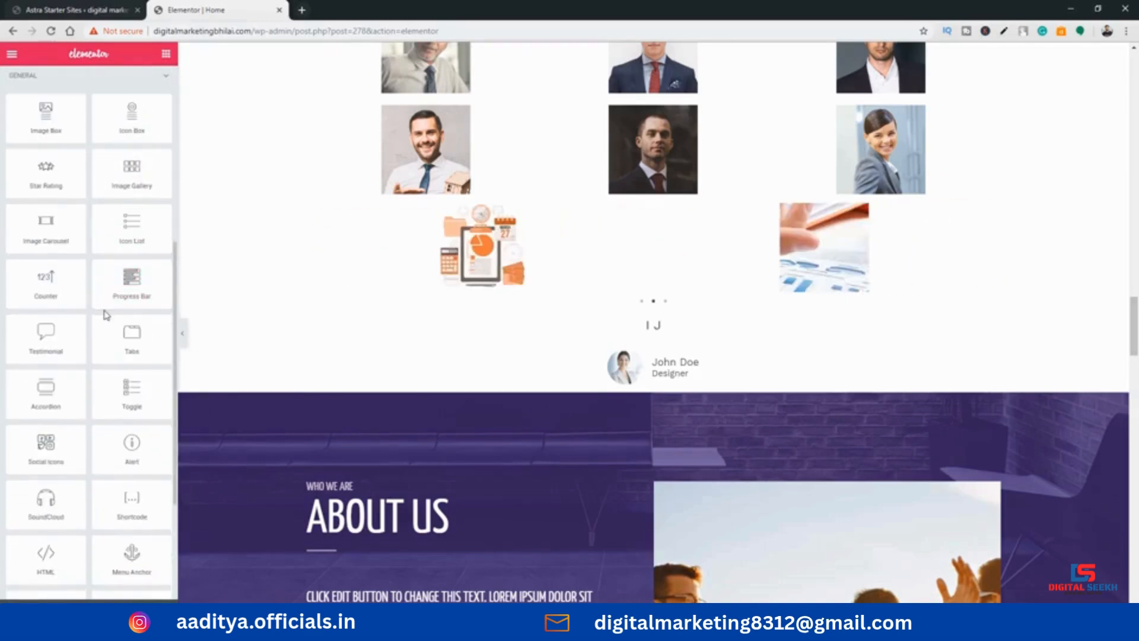
{"action": "scroll", "coordinate": [155, 332], "scroll_direction": "down", "scroll_amount": 2}
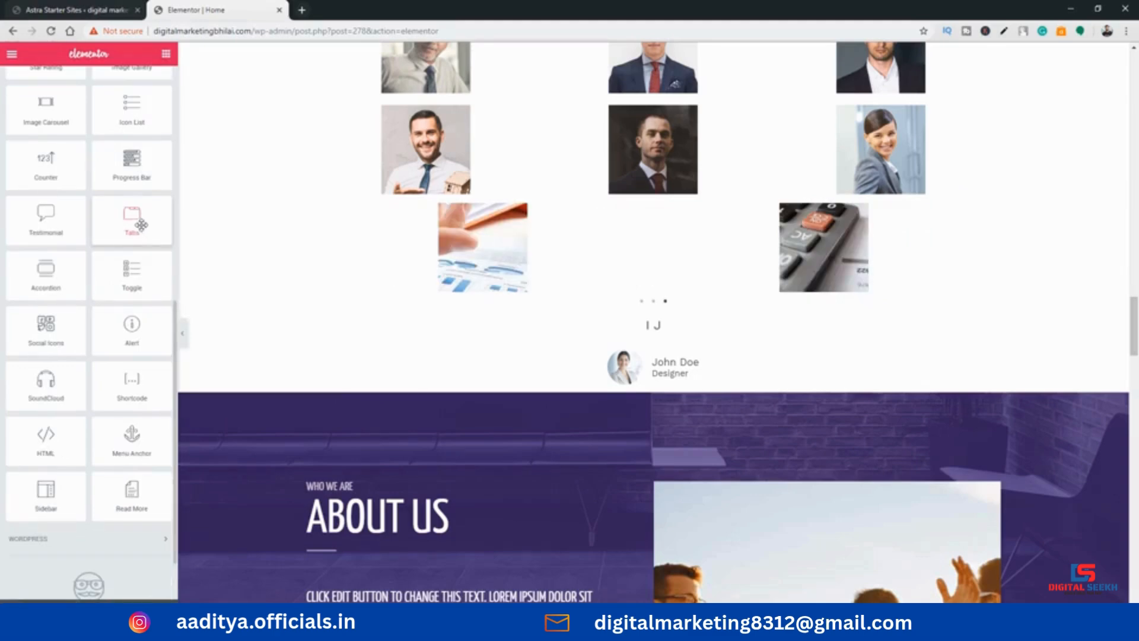
{"action": "left_click_drag", "start_coordinate": [141, 224], "coordinate": [547, 386]}
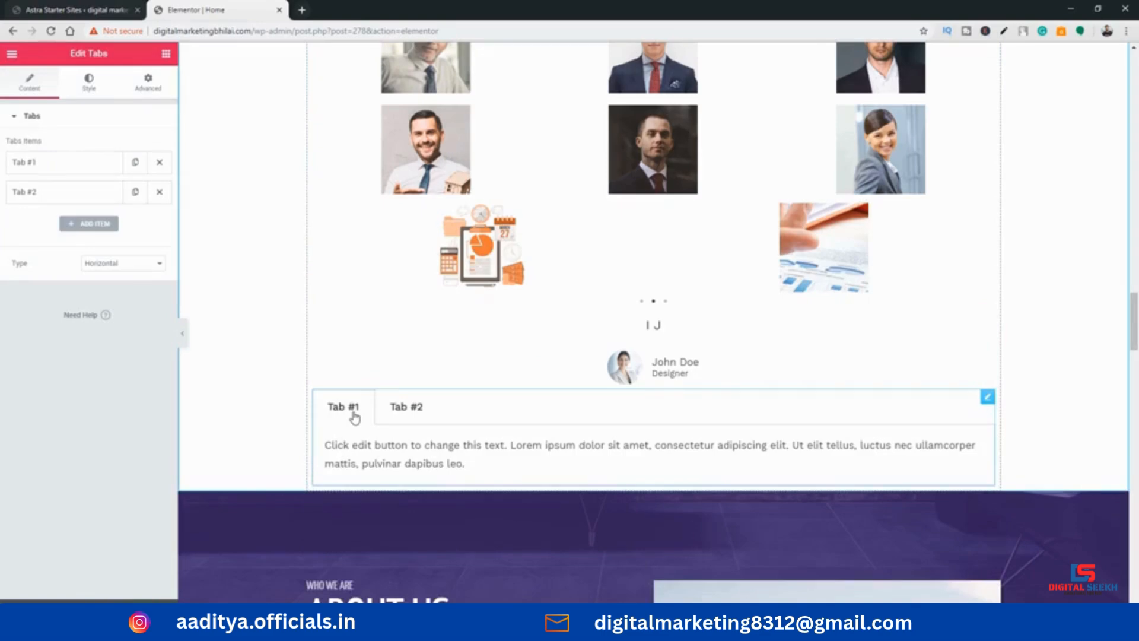
{"action": "left_click", "coordinate": [135, 193]}
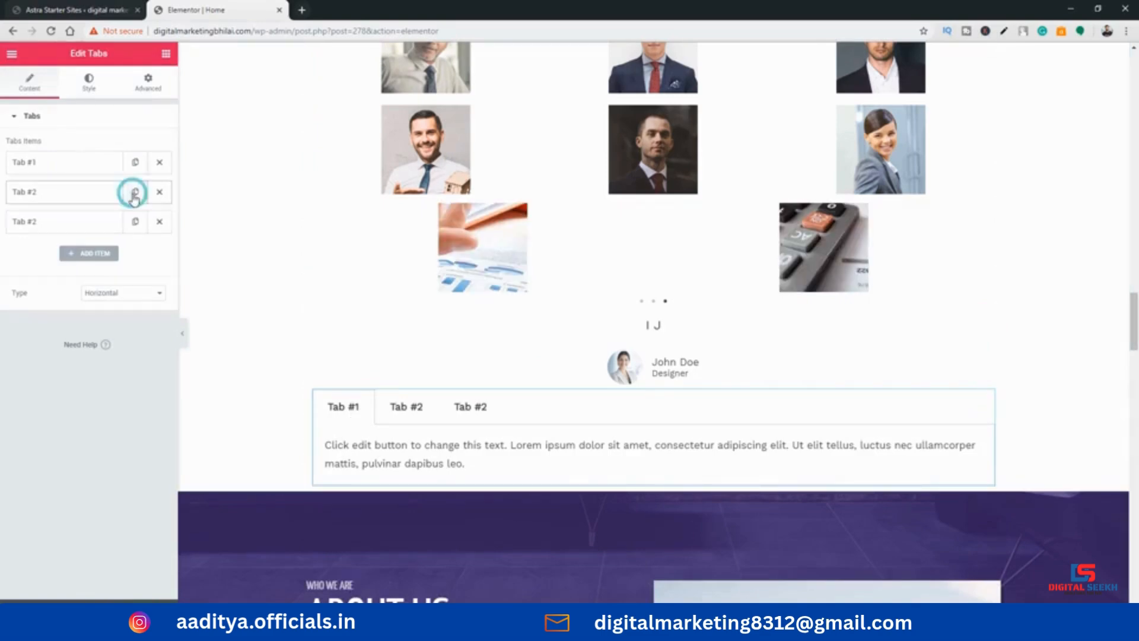
{"action": "left_click", "coordinate": [134, 193]}
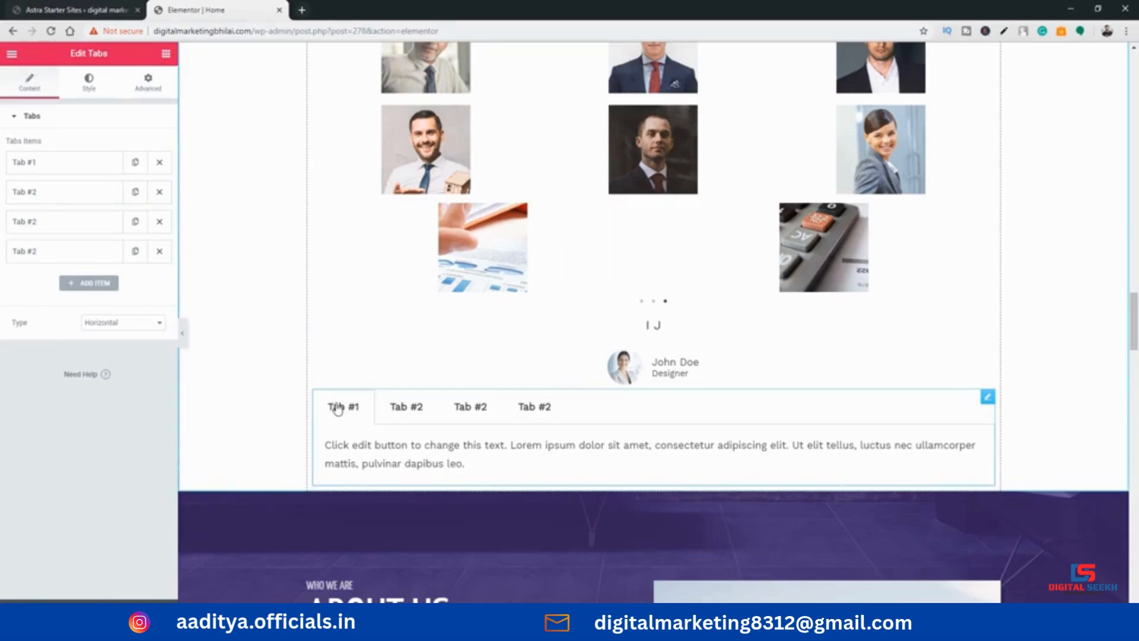
Change the title of the first tab to "size"
{"action": "left_click", "coordinate": [74, 163]}
{"action": "left_click_drag", "start_coordinate": [56, 205], "coordinate": [12, 211]}
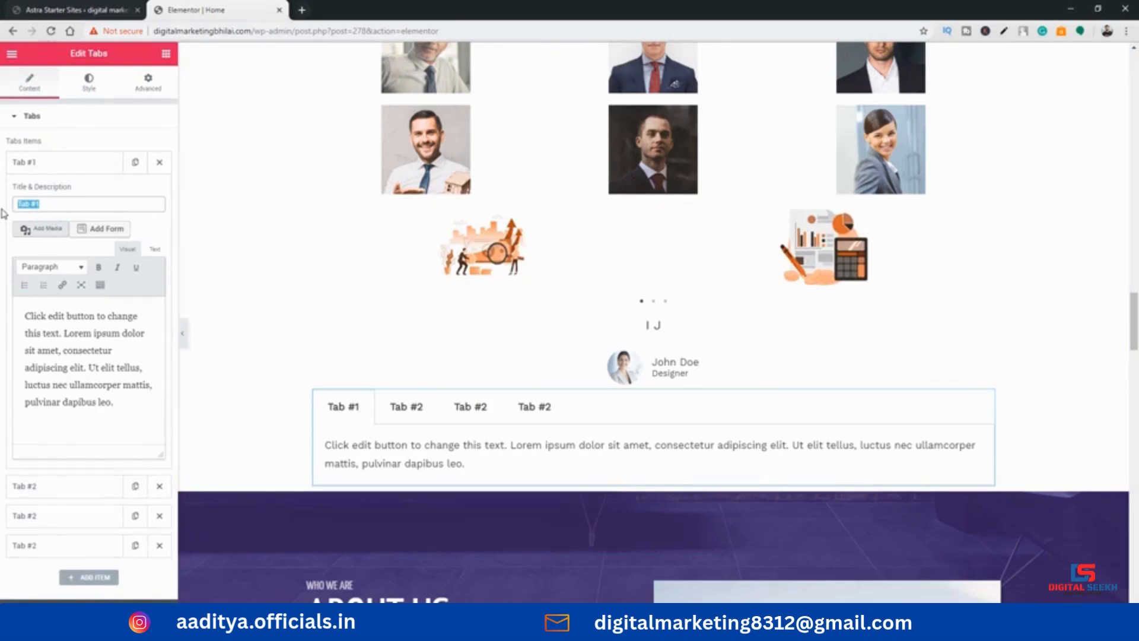
{"action": "type", "text": "size"}
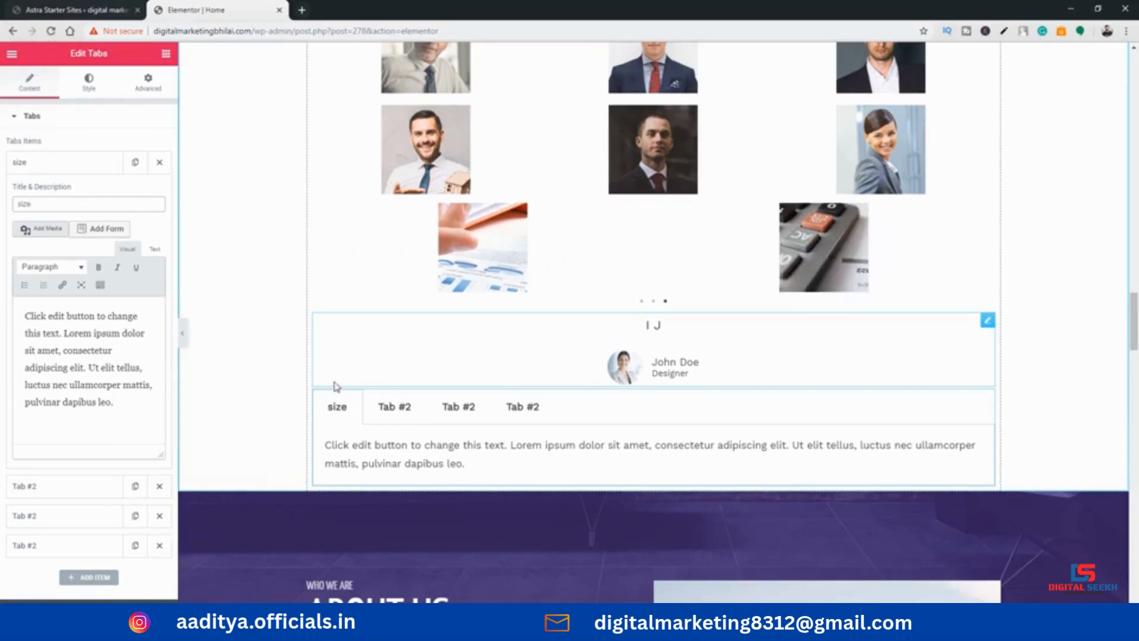
Show the second tab on the page and change its title to "price"
{"action": "left_click", "coordinate": [384, 409]}
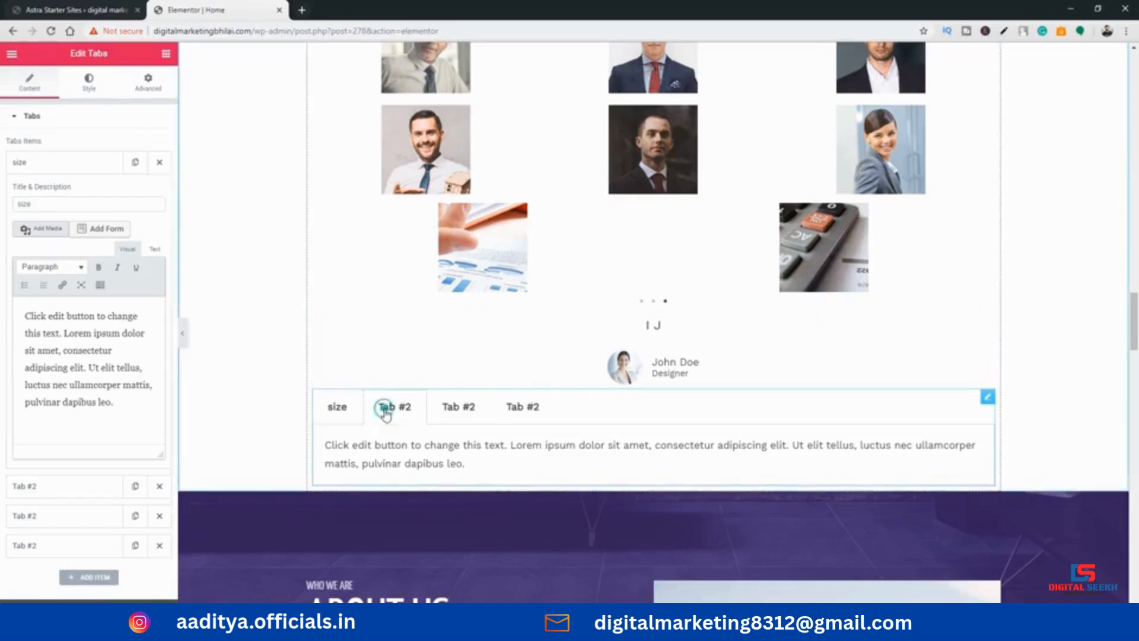
{"action": "left_click", "coordinate": [63, 158]}
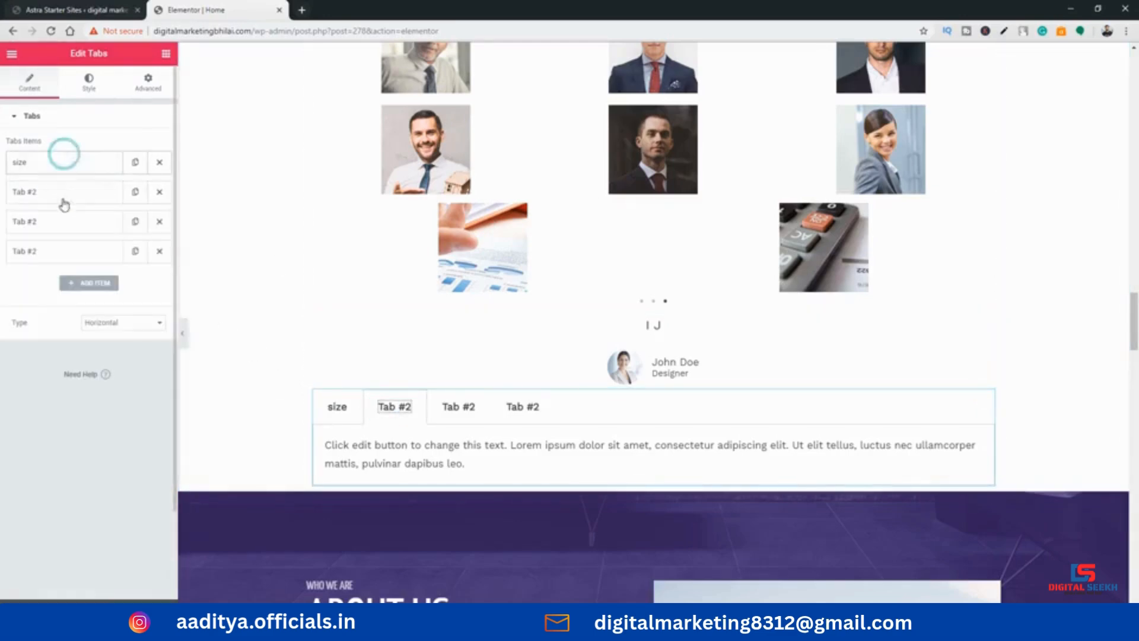
{"action": "left_click", "coordinate": [65, 194]}
{"action": "triple_click", "coordinate": [75, 234]}
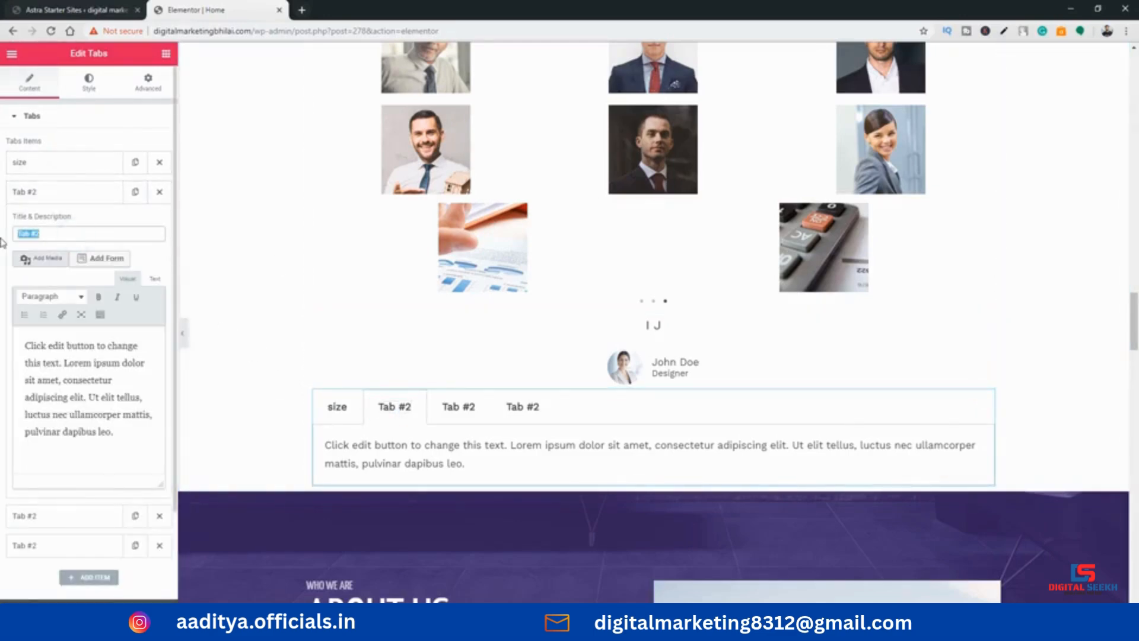
{"action": "type", "text": "p"}
{"action": "key", "text": "BackSpace"}
{"action": "type", "text": "p"}
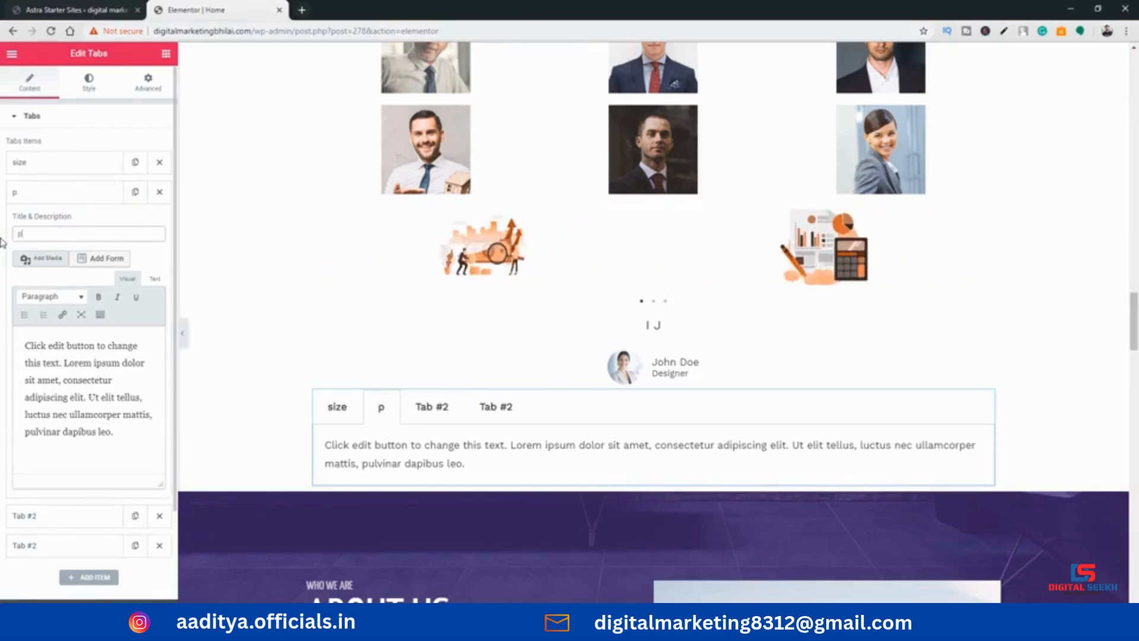
{"action": "type", "text": "rice"}
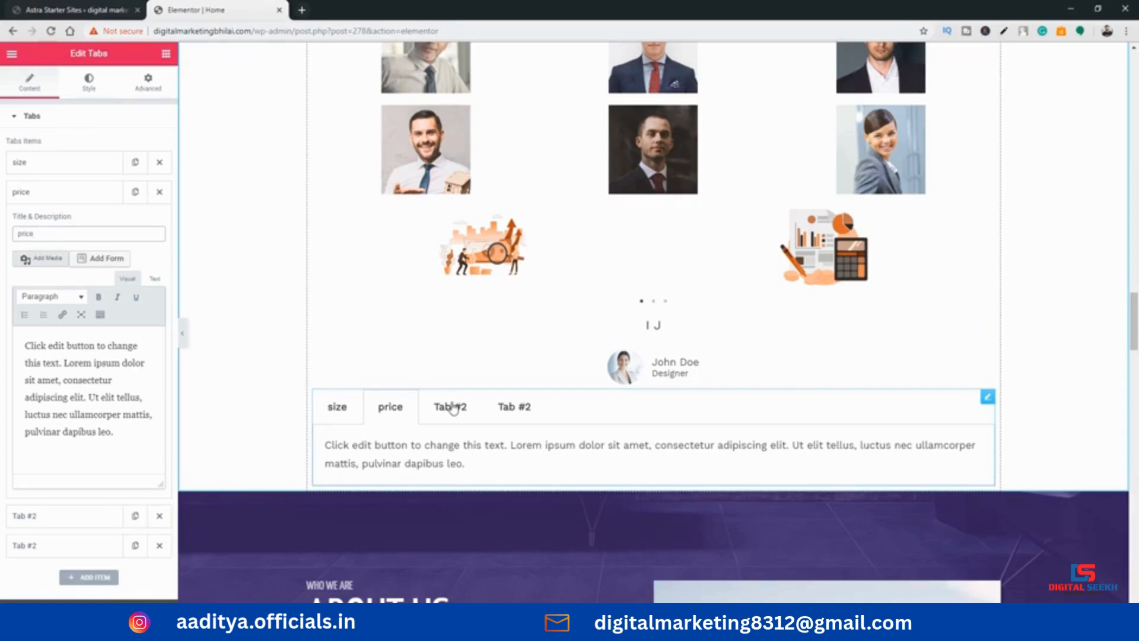
Place a Toggle widget just above the About Us section and delete the Tabs widget above it
{"action": "left_click", "coordinate": [165, 54]}
{"action": "scroll", "coordinate": [111, 398], "scroll_direction": "down", "scroll_amount": 10}
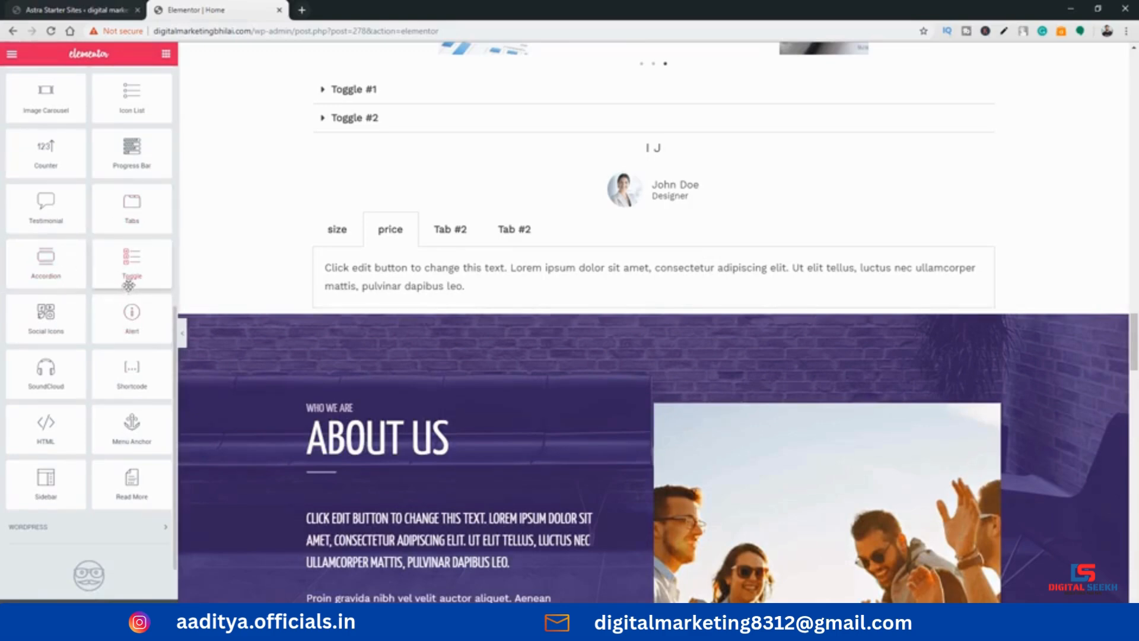
{"action": "left_click_drag", "start_coordinate": [129, 285], "coordinate": [553, 318]}
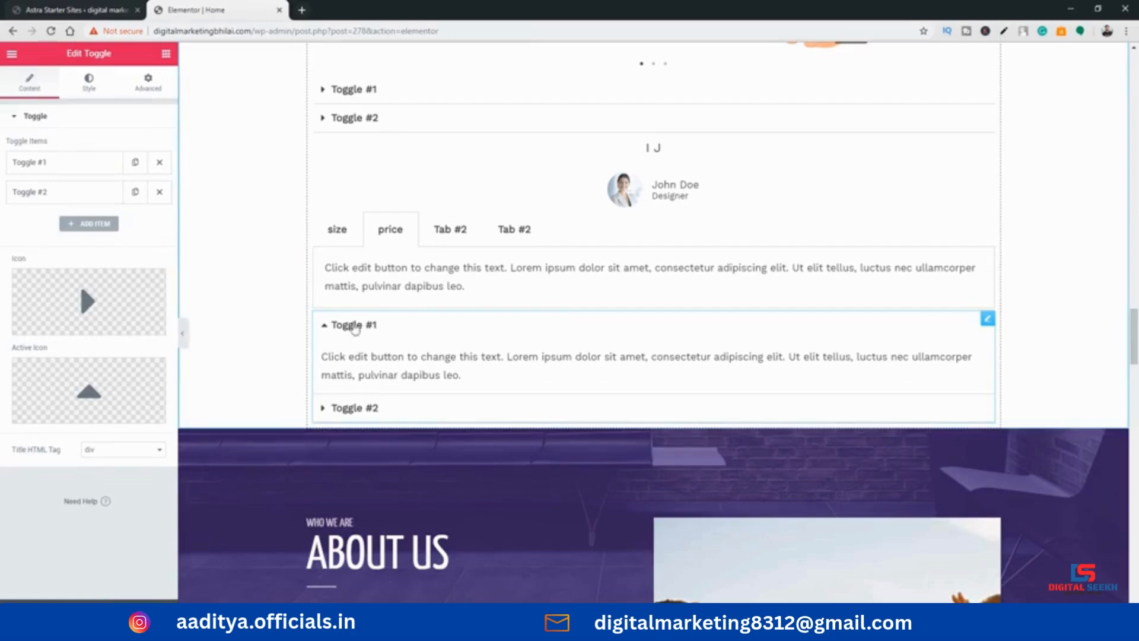
{"action": "right_click", "coordinate": [989, 236]}
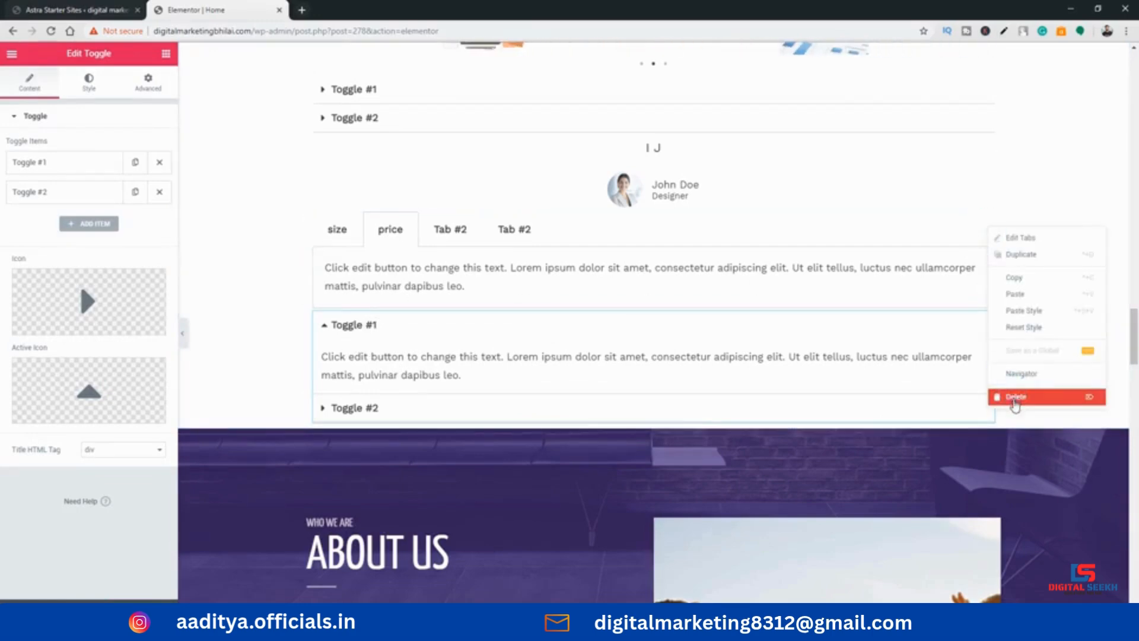
{"action": "left_click", "coordinate": [1014, 397]}
Set the title of the first item in the lower toggle to "Histort"
{"action": "left_click", "coordinate": [323, 228]}
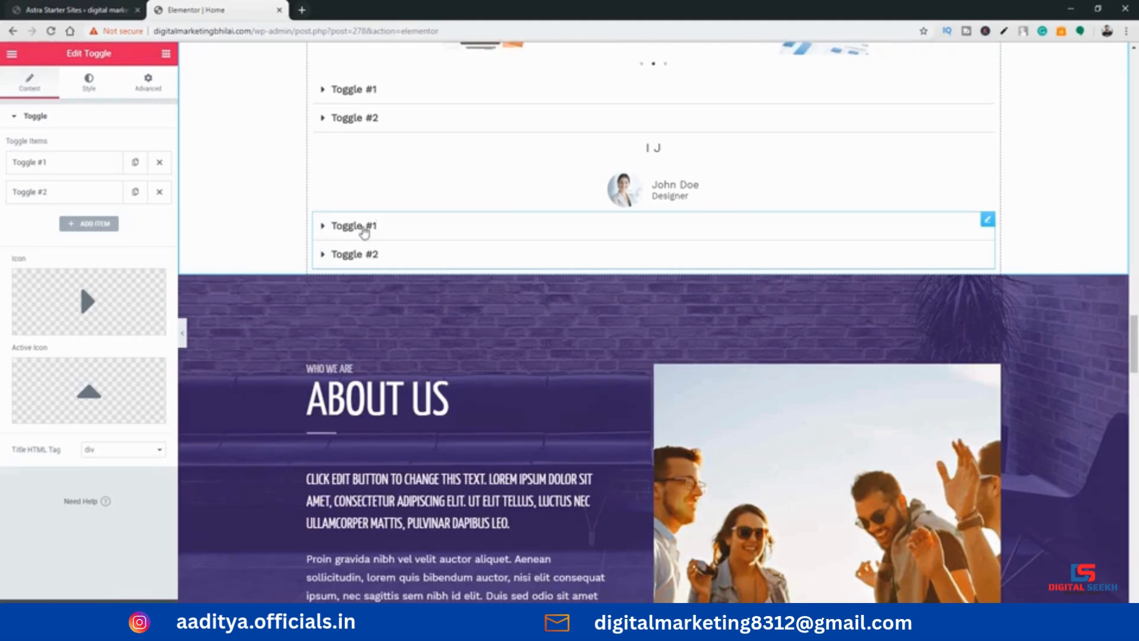
{"action": "left_click", "coordinate": [57, 170]}
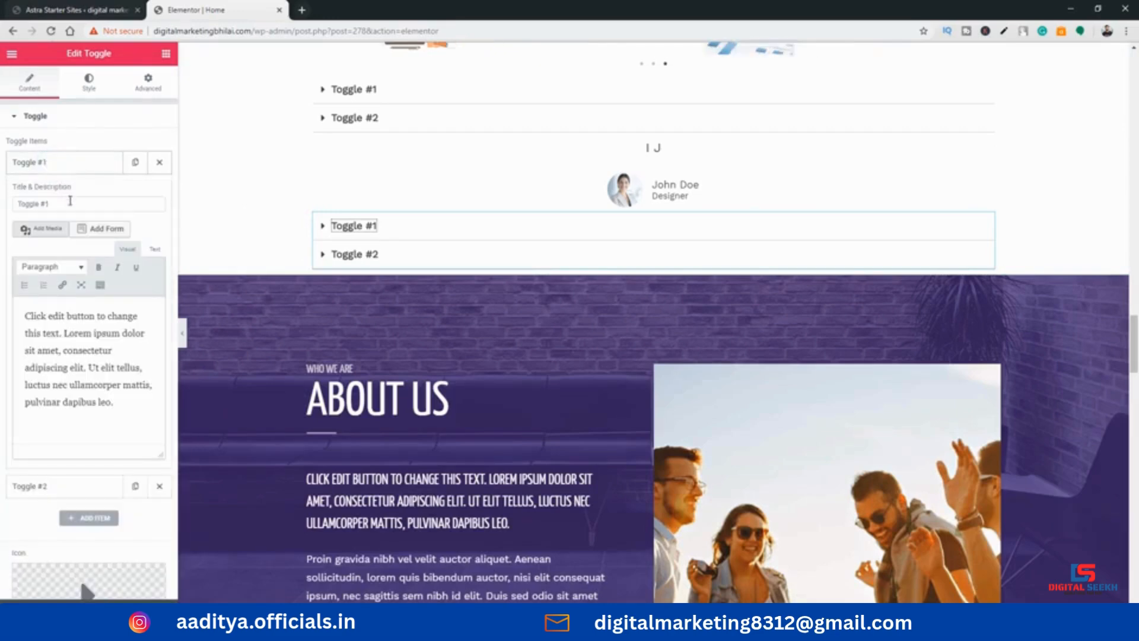
{"action": "triple_click", "coordinate": [68, 203]}
{"action": "type", "text": "His"}
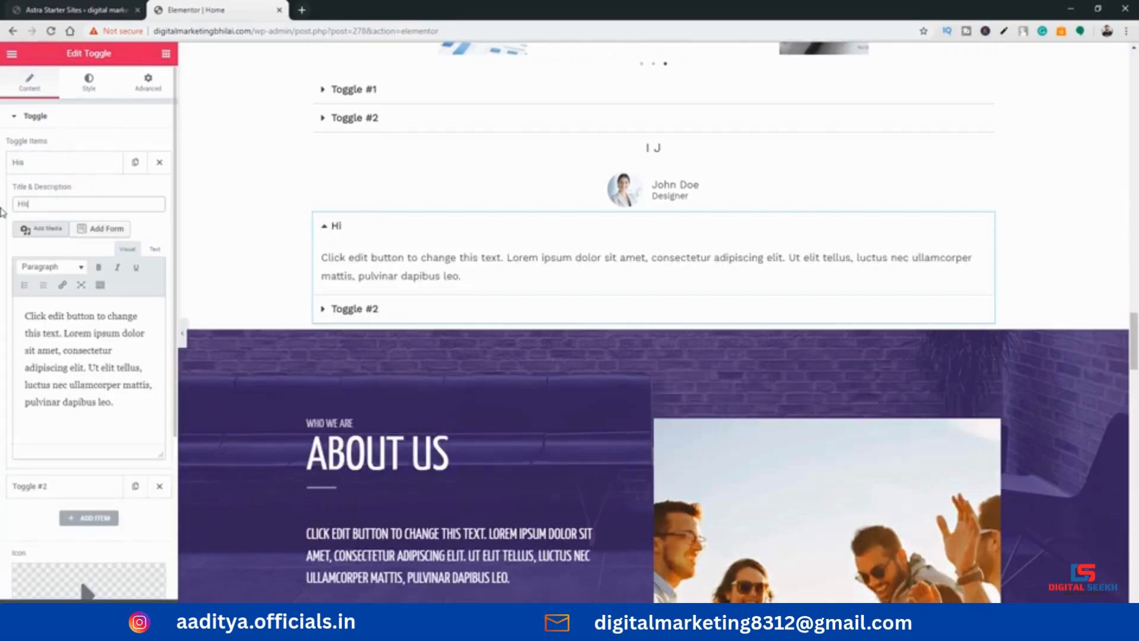
{"action": "type", "text": "toir"}
Replace the first toggle item's description with "indian history" and "bangladesh hisotyr" as separate paragraphs, and try collapsing and expanding the item
{"action": "left_click", "coordinate": [356, 260]}
{"action": "key", "text": "ctrl+a"}
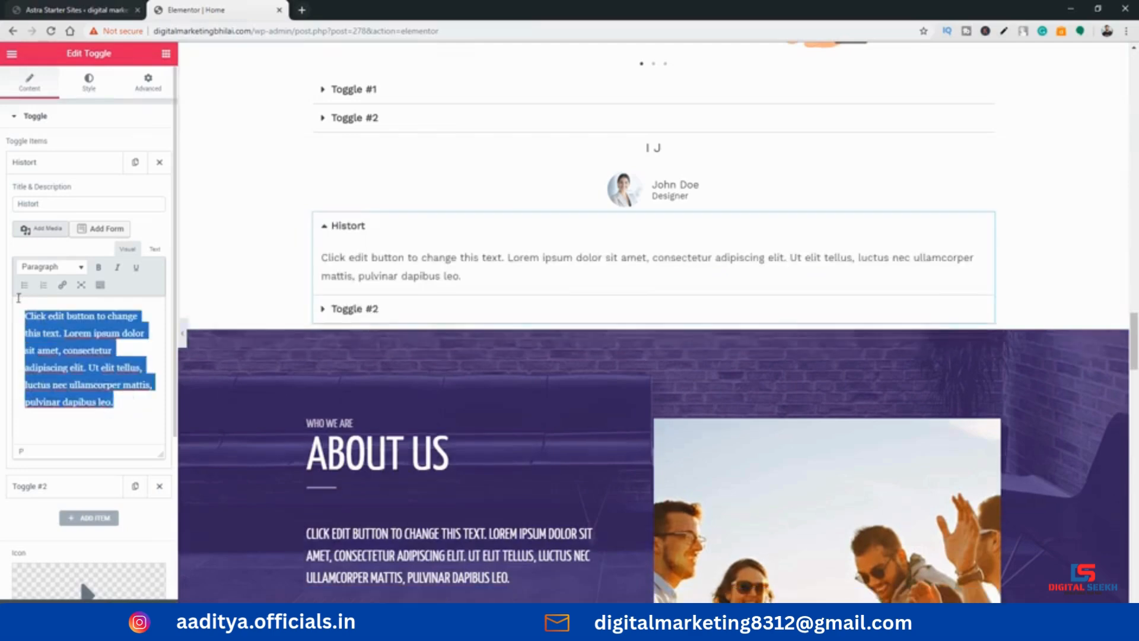
{"action": "key", "text": "BackSpace"}
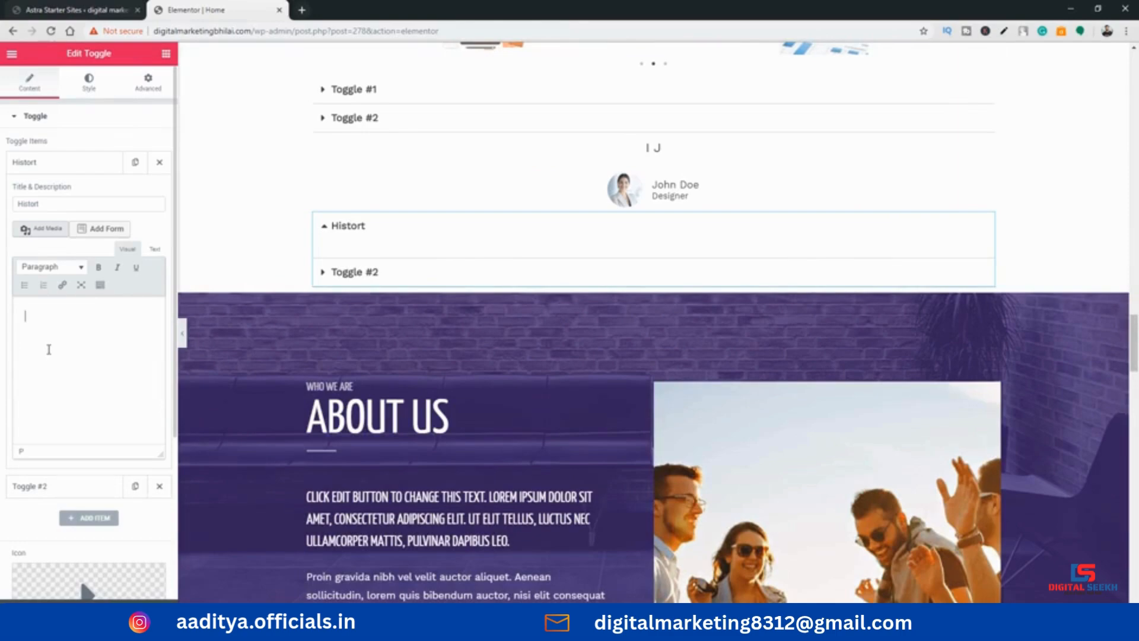
{"action": "type", "text": "indian histor"}
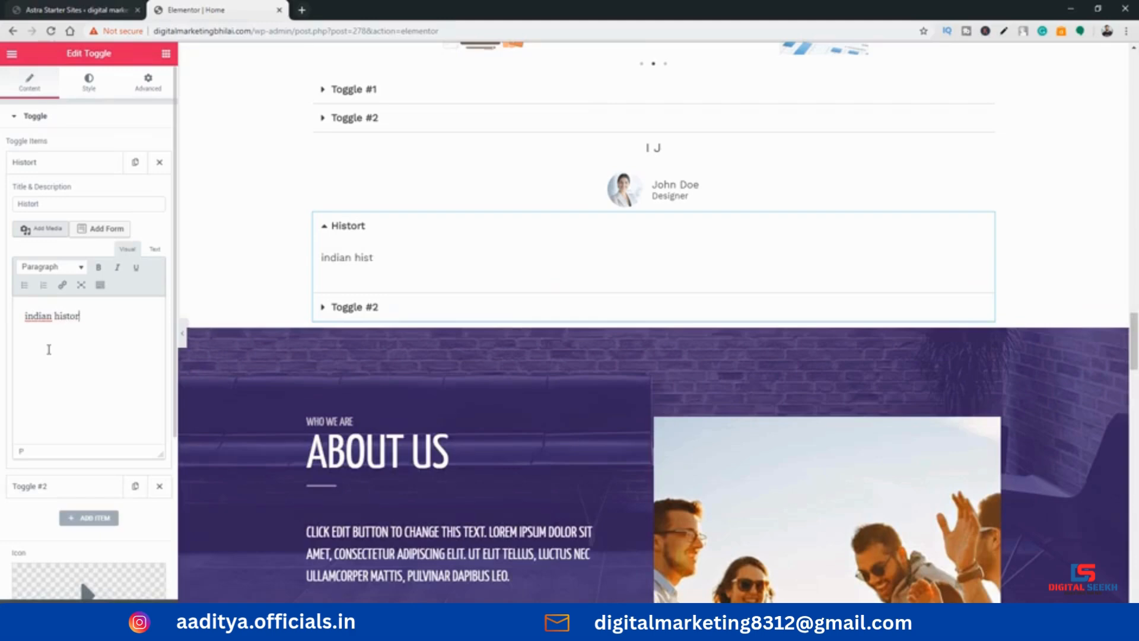
{"action": "type", "text": "y"}
{"action": "key", "text": "Return"}
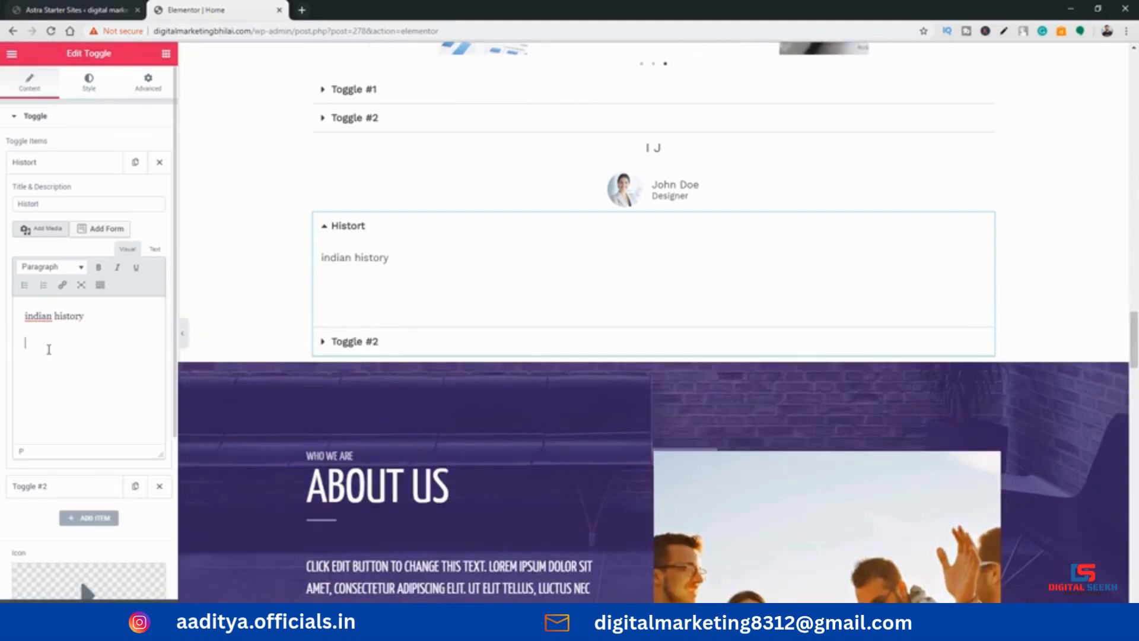
{"action": "type", "text": "banglilesh"}
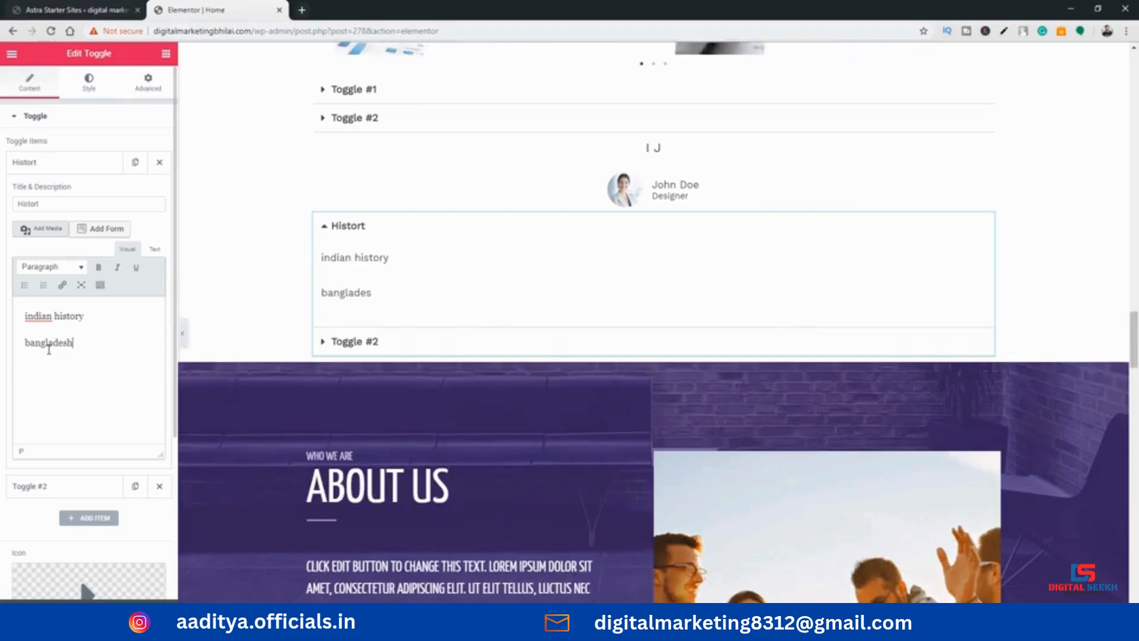
{"action": "type", "text": " hisotyr"}
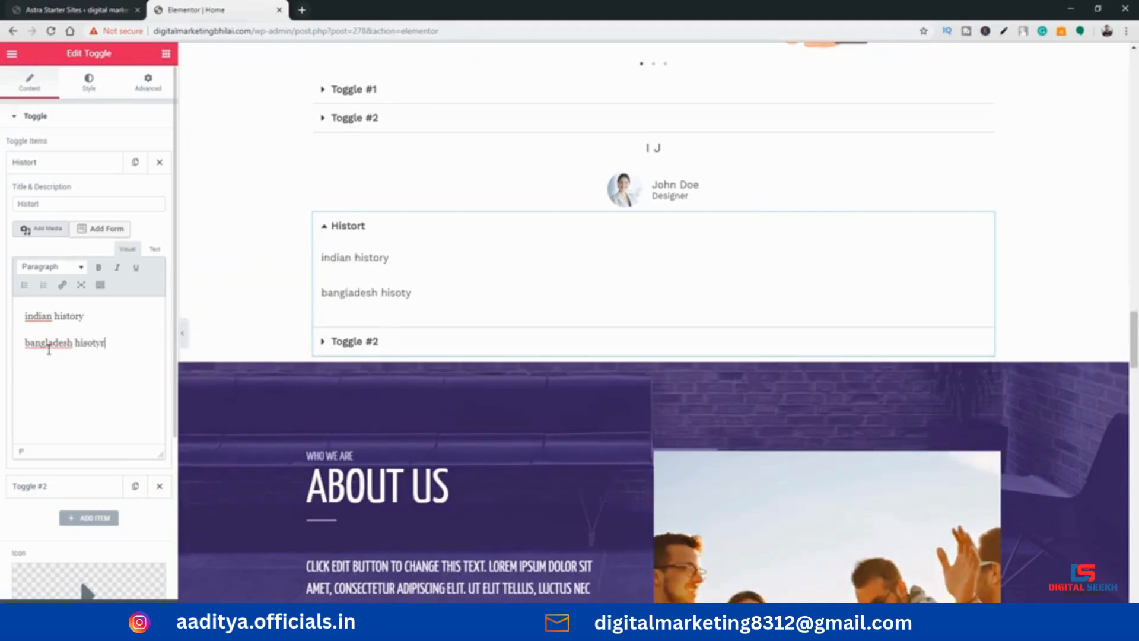
{"action": "left_click", "coordinate": [347, 228]}
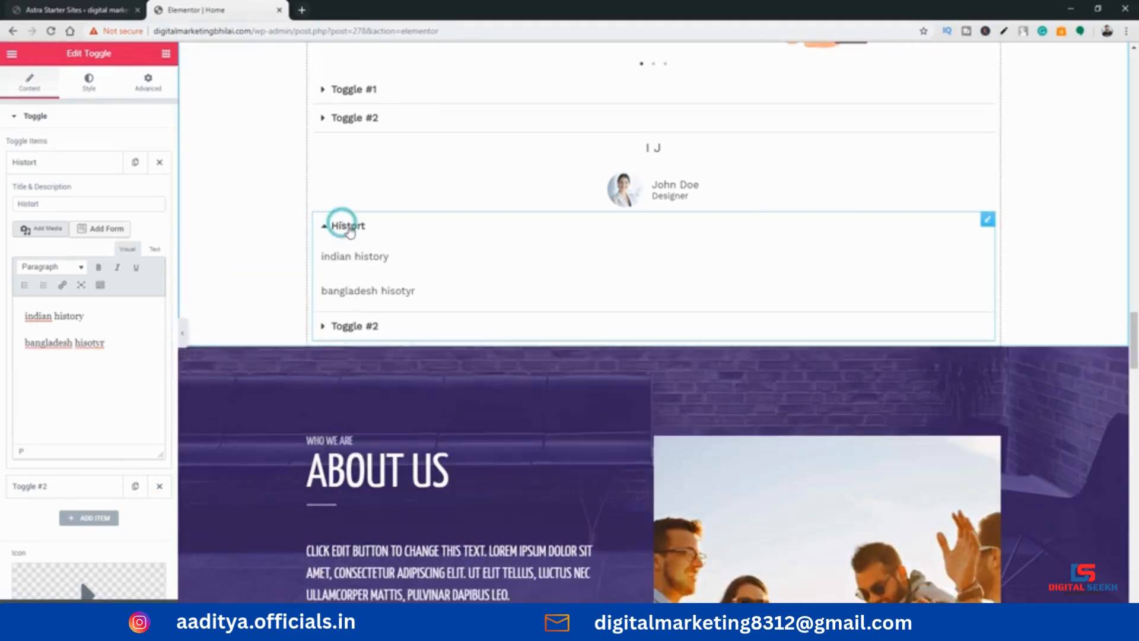
{"action": "left_click", "coordinate": [348, 228]}
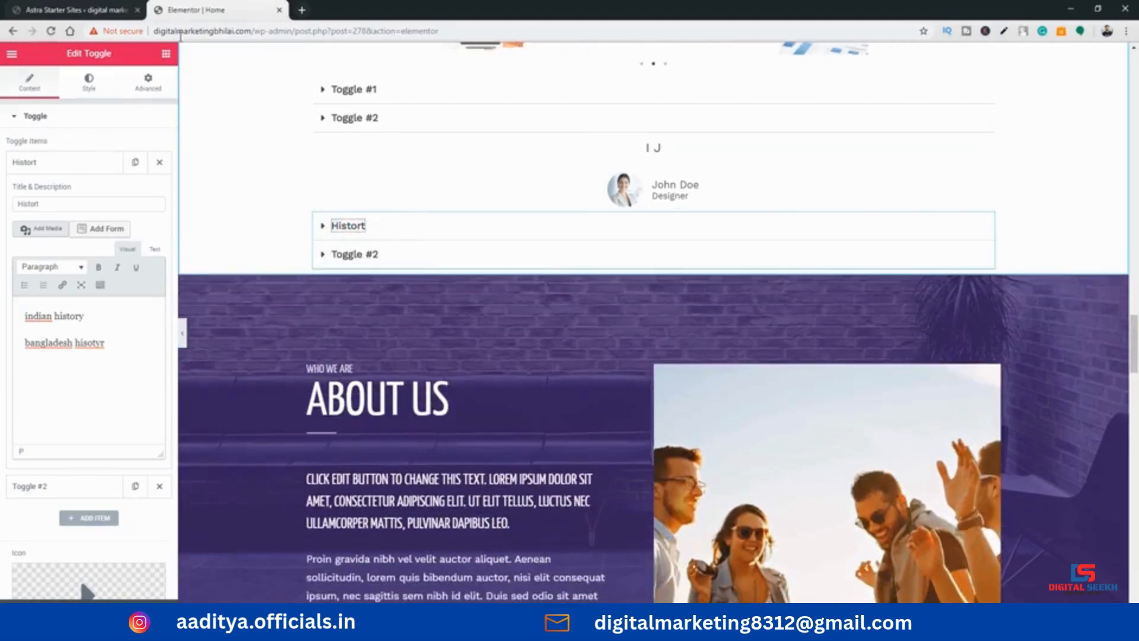
Place a Social Icons widget below the lower toggle, above the About Us section, and open its Facebook item's settings
{"action": "left_click", "coordinate": [165, 53]}
{"action": "scroll", "coordinate": [132, 291], "scroll_direction": "down", "scroll_amount": 5}
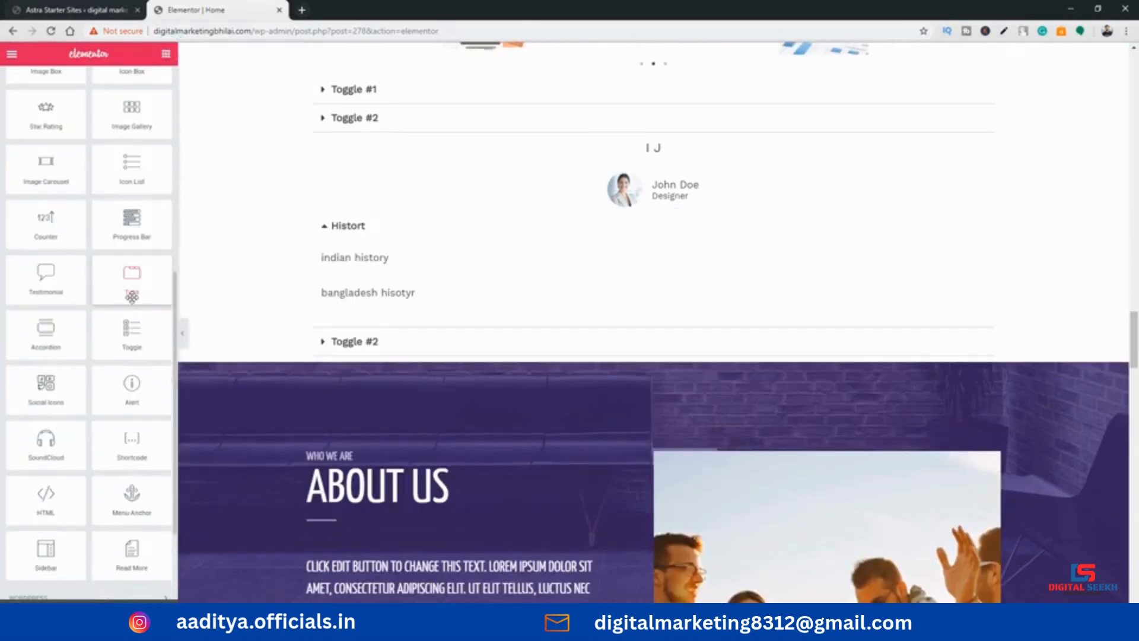
{"action": "scroll", "coordinate": [138, 323], "scroll_direction": "down", "scroll_amount": 2}
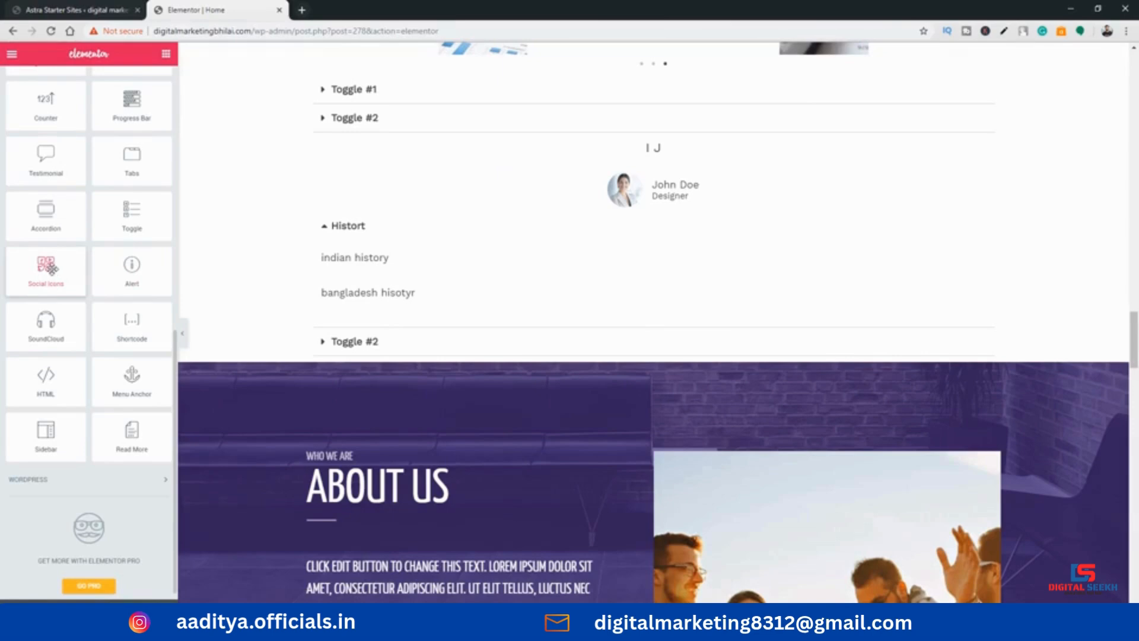
{"action": "left_click_drag", "start_coordinate": [55, 270], "coordinate": [557, 354]}
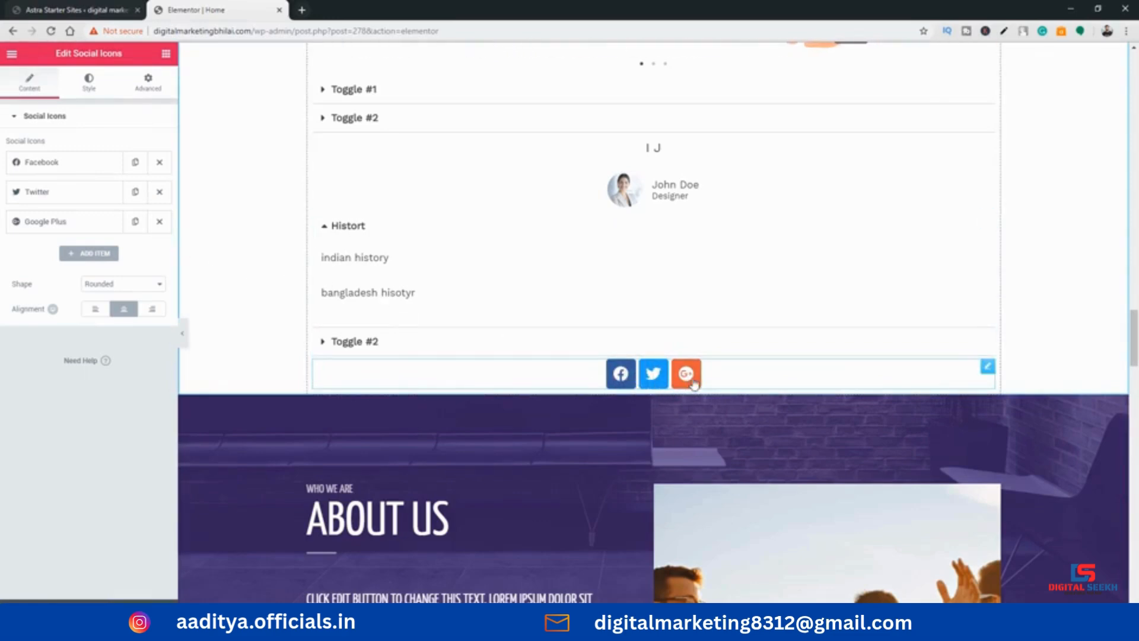
{"action": "left_click", "coordinate": [71, 166]}
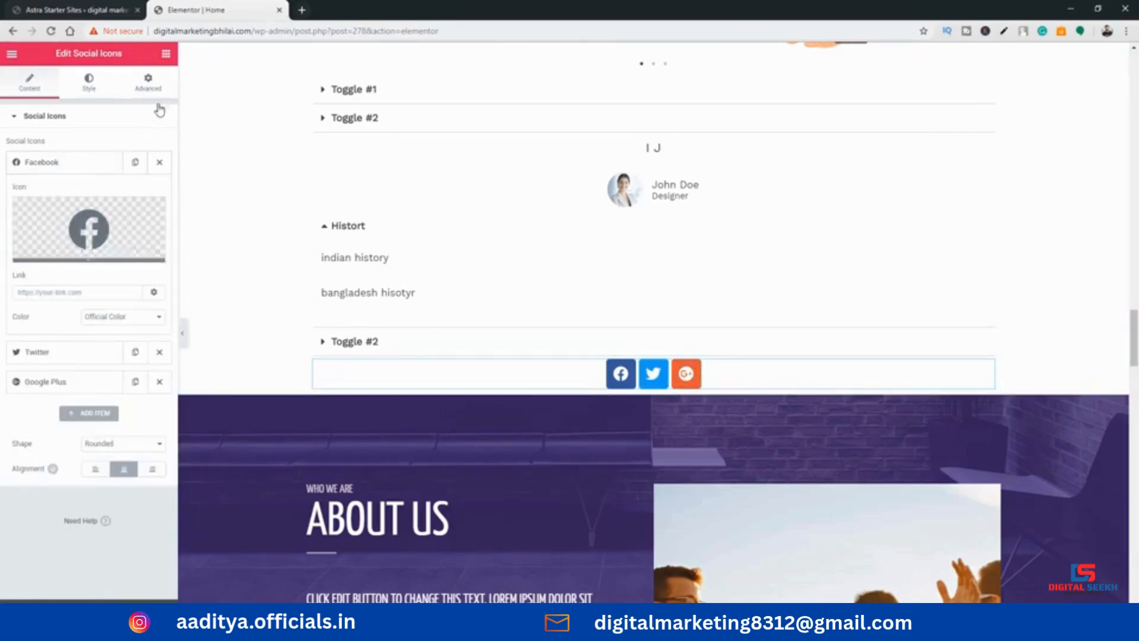
Place a SoundCloud widget between the testimonial and the lower toggle, select its track link, and return to the widget list
{"action": "left_click", "coordinate": [165, 54]}
{"action": "scroll", "coordinate": [89, 297], "scroll_direction": "down", "scroll_amount": 10}
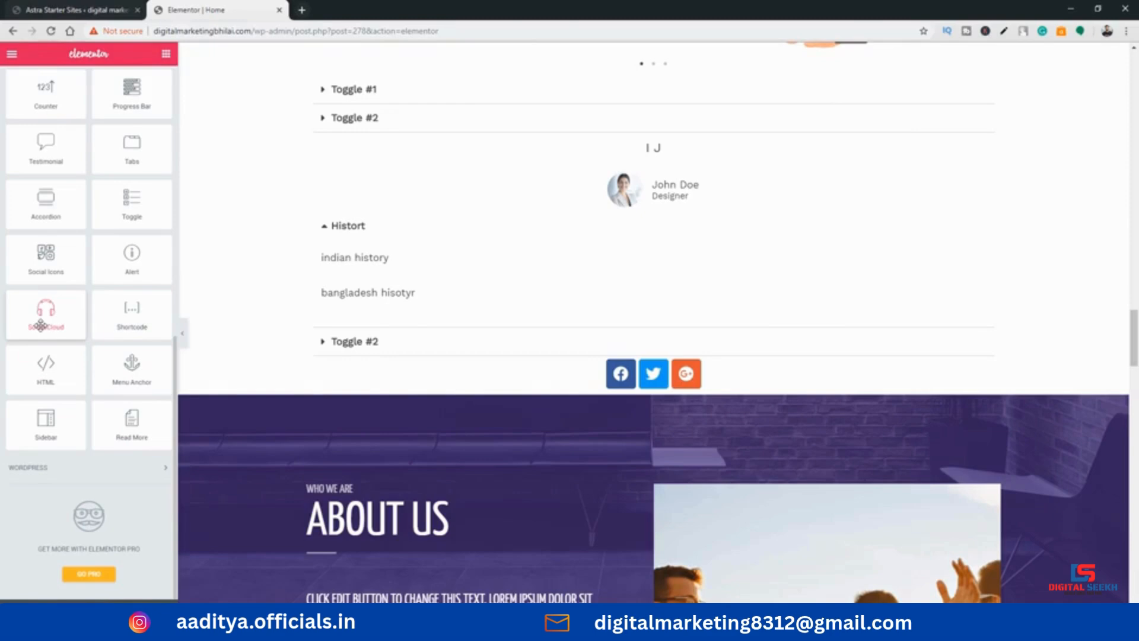
{"action": "left_click_drag", "start_coordinate": [40, 324], "coordinate": [455, 233]}
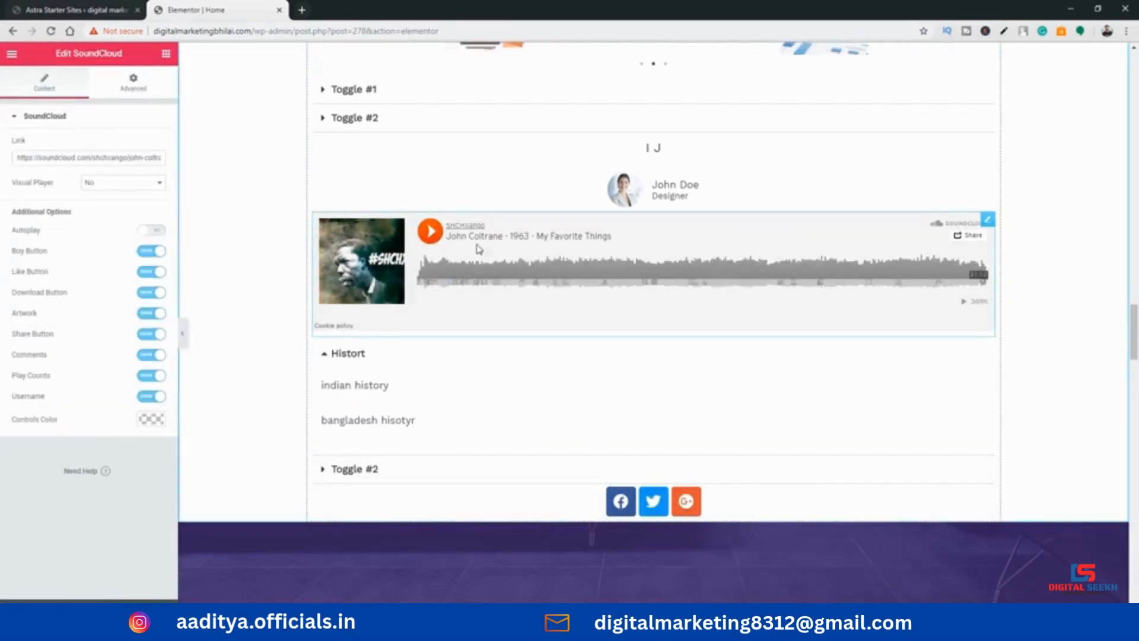
{"action": "left_click", "coordinate": [84, 156]}
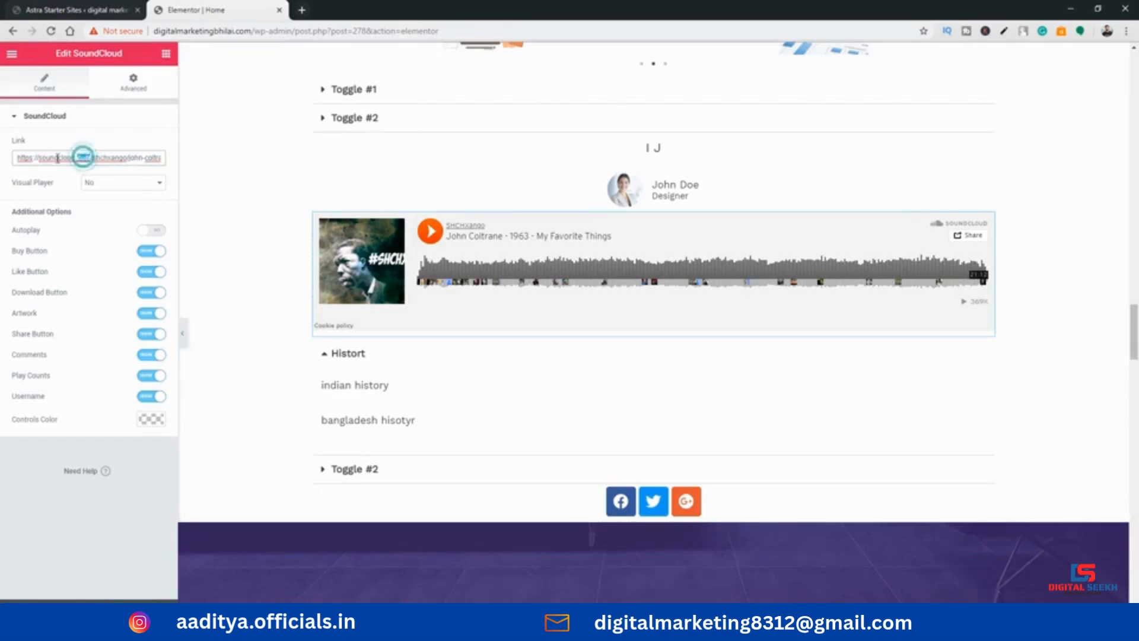
{"action": "triple_click", "coordinate": [41, 158]}
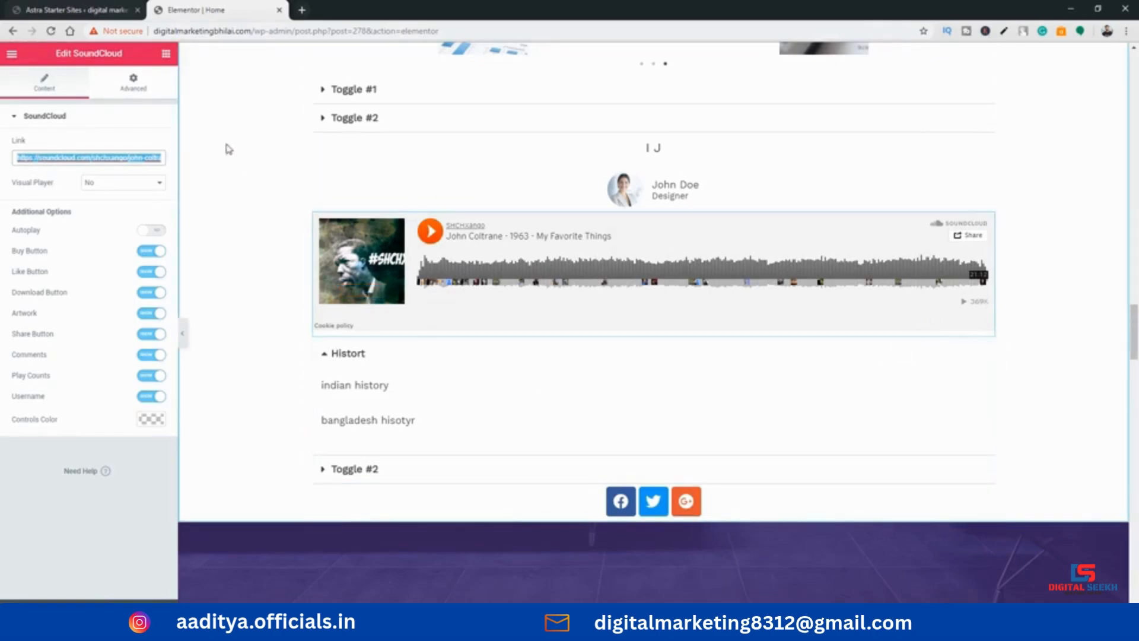
{"action": "left_click", "coordinate": [166, 53]}
{"action": "scroll", "coordinate": [126, 249], "scroll_direction": "down", "scroll_amount": 4}
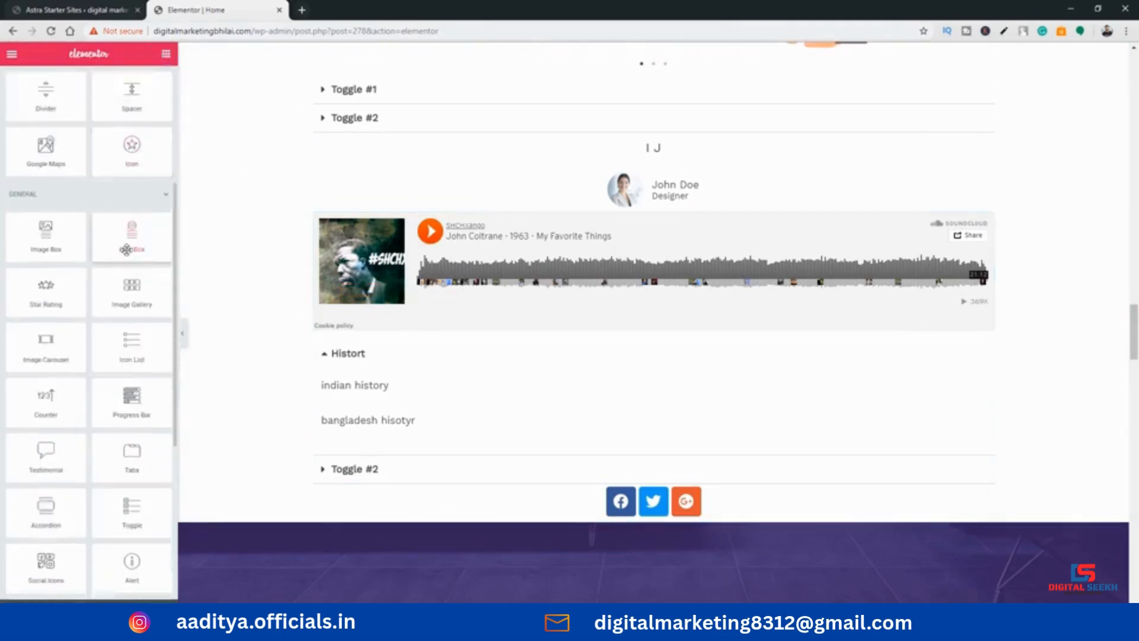
{"action": "scroll", "coordinate": [94, 350], "scroll_direction": "down", "scroll_amount": 3}
{"action": "scroll", "coordinate": [86, 348], "scroll_direction": "up", "scroll_amount": 5}
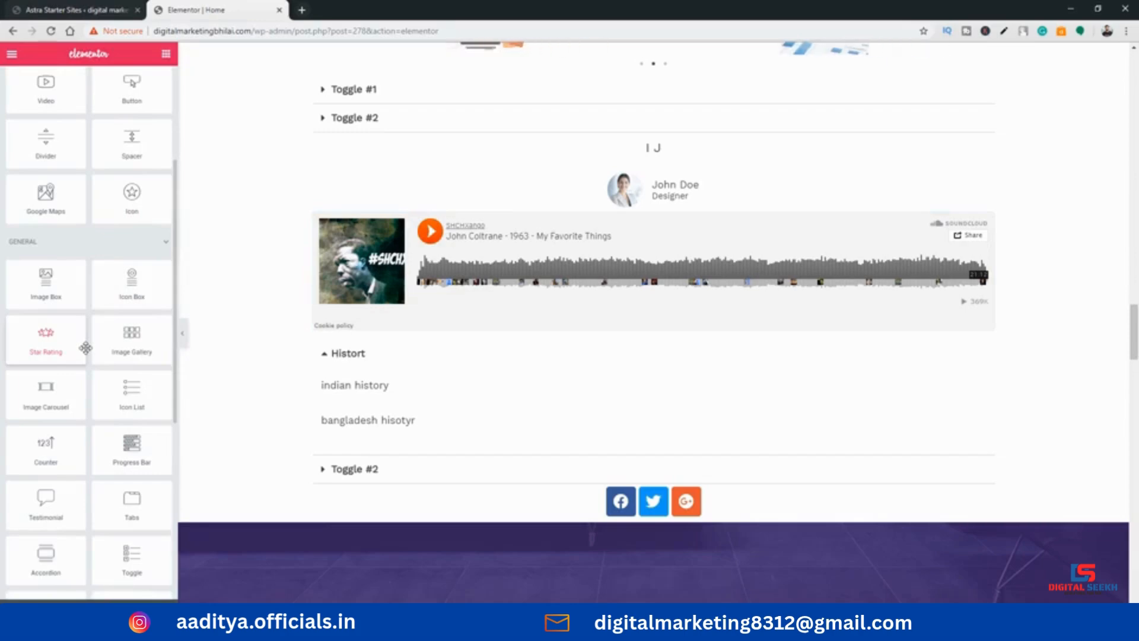